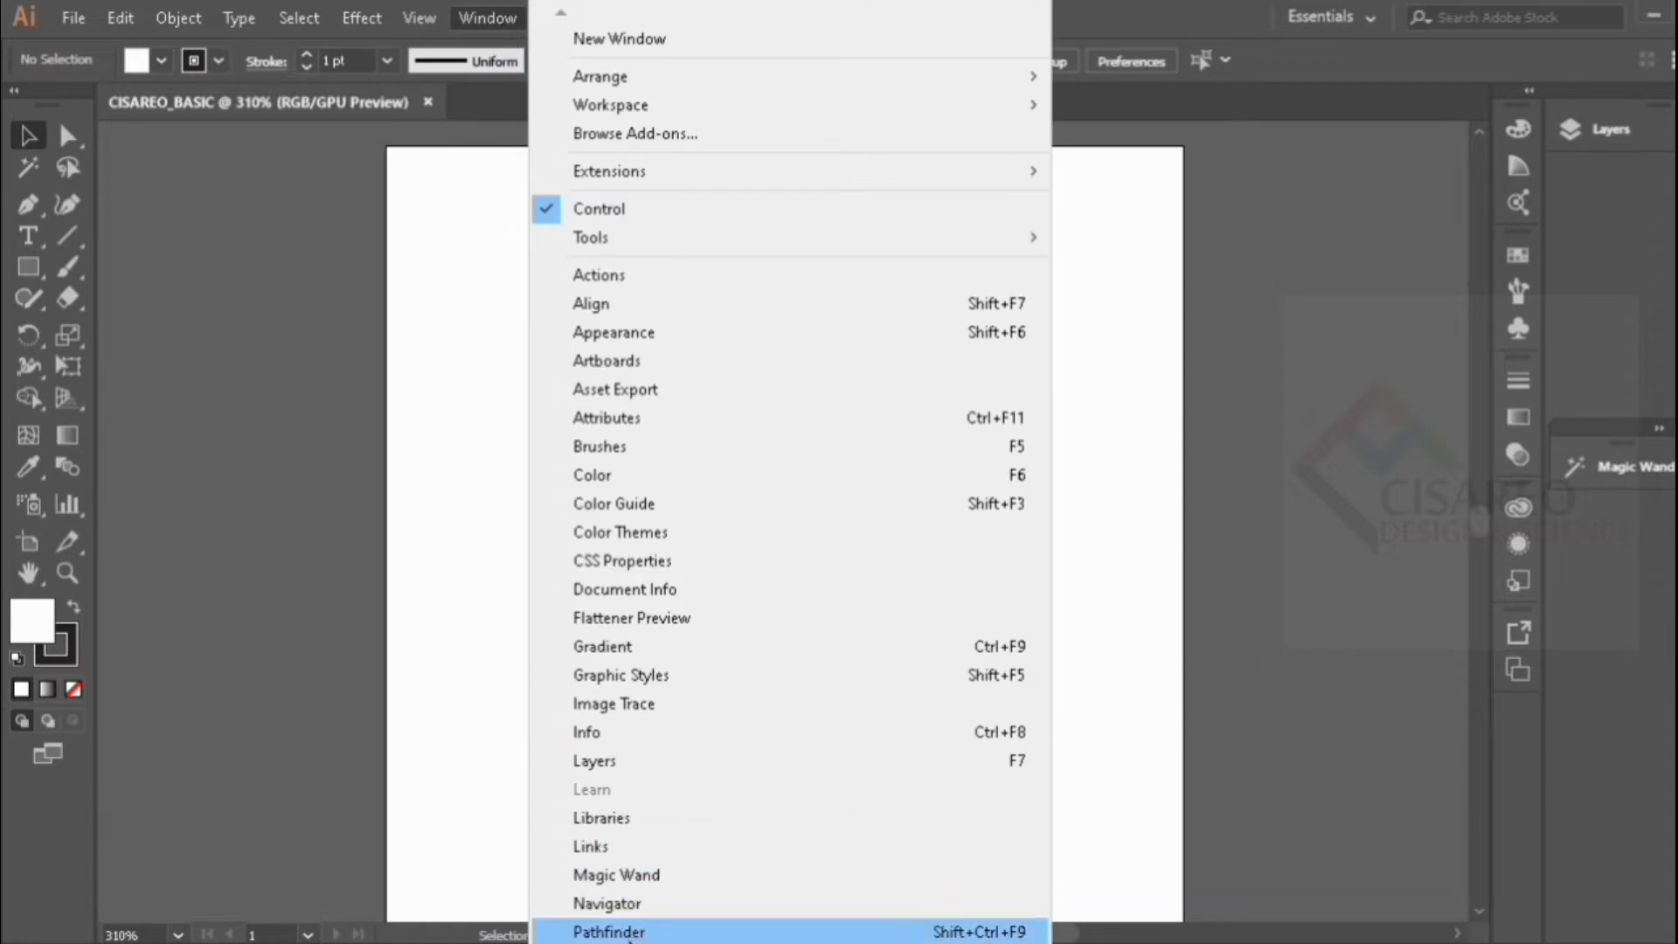
# Show the Pathfinder options and draw a small square in the artboard's upper-left area.
pyautogui.click(619, 932)
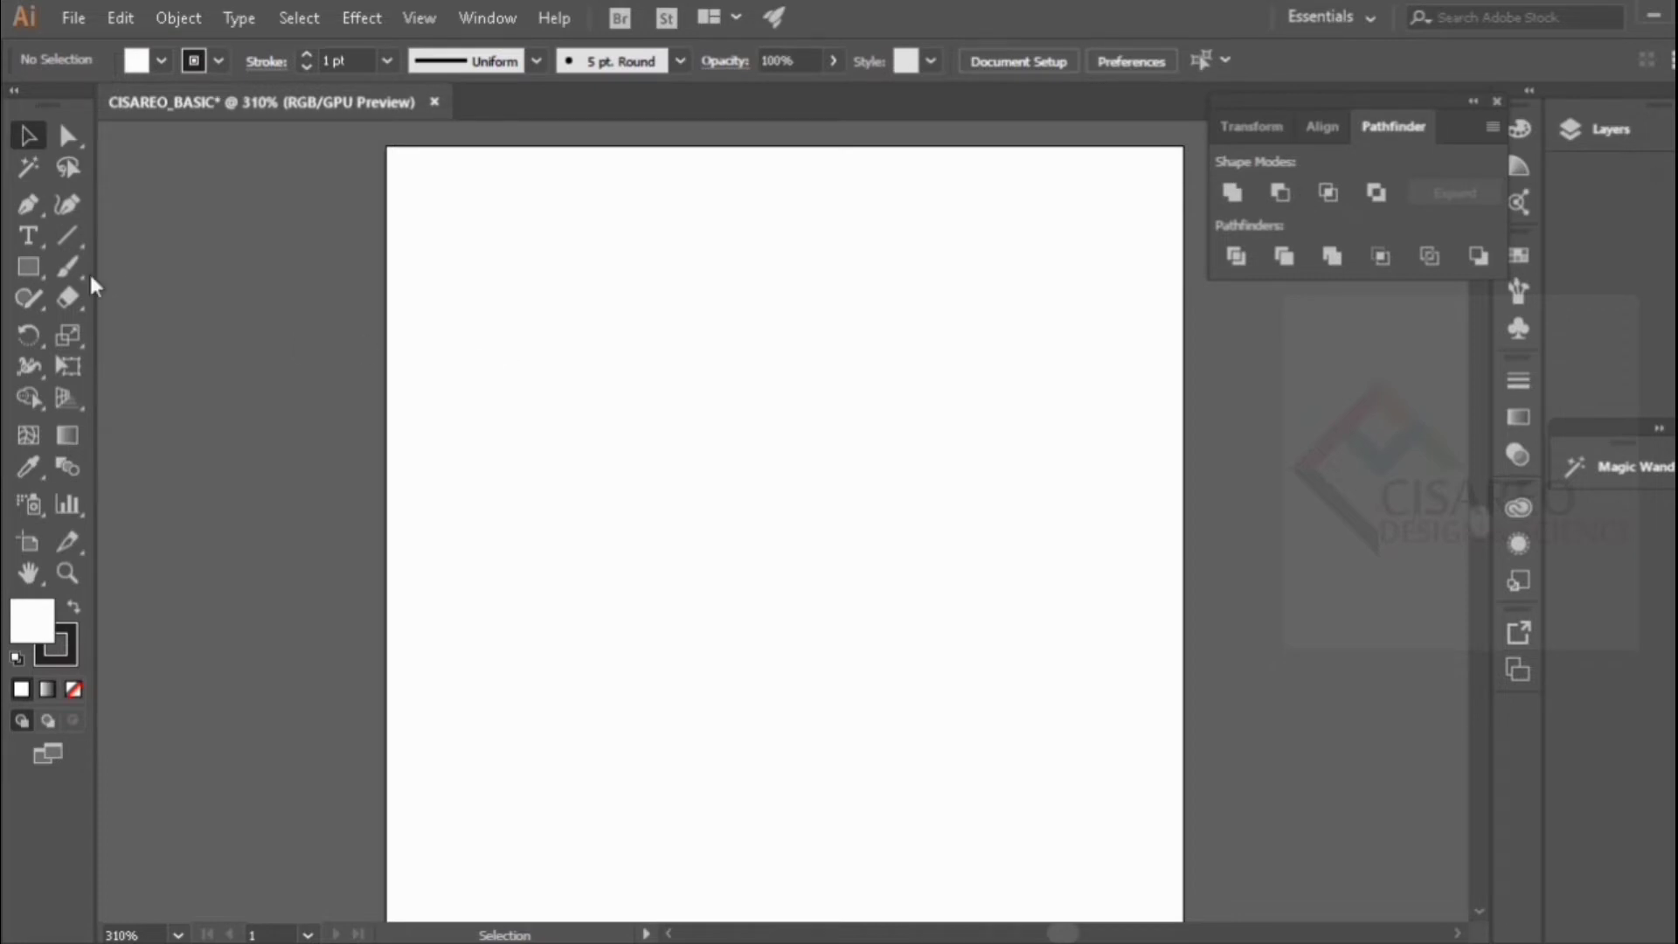
pyautogui.click(39, 252)
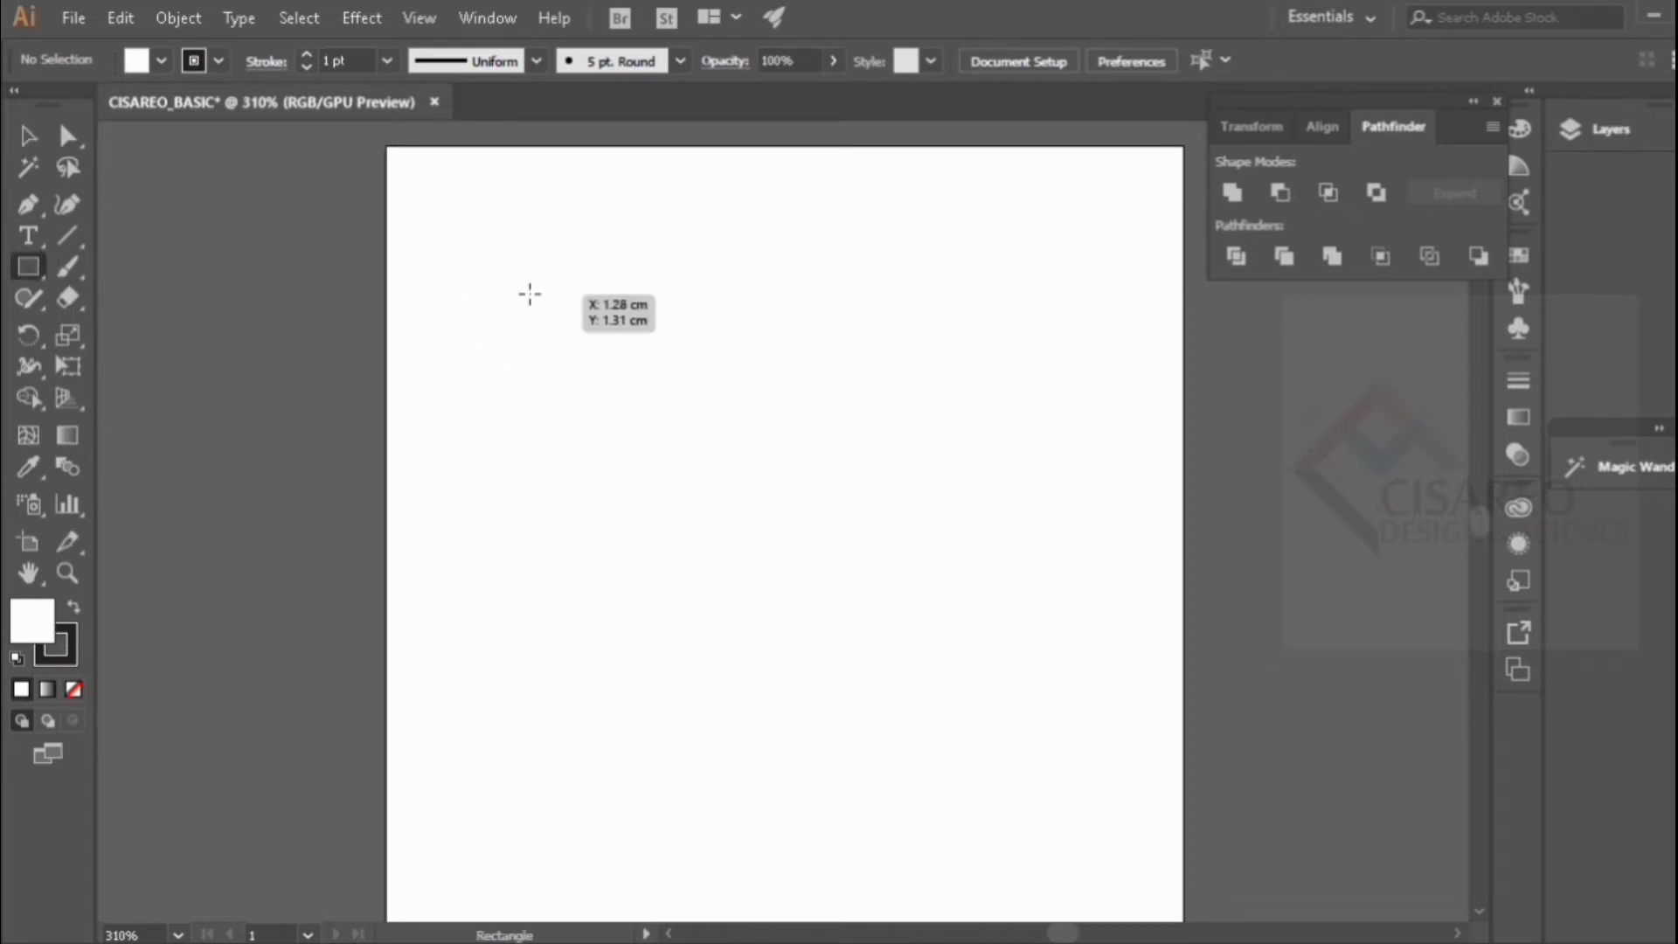
pyautogui.moveTo(486, 309); pyautogui.dragTo(550, 370)
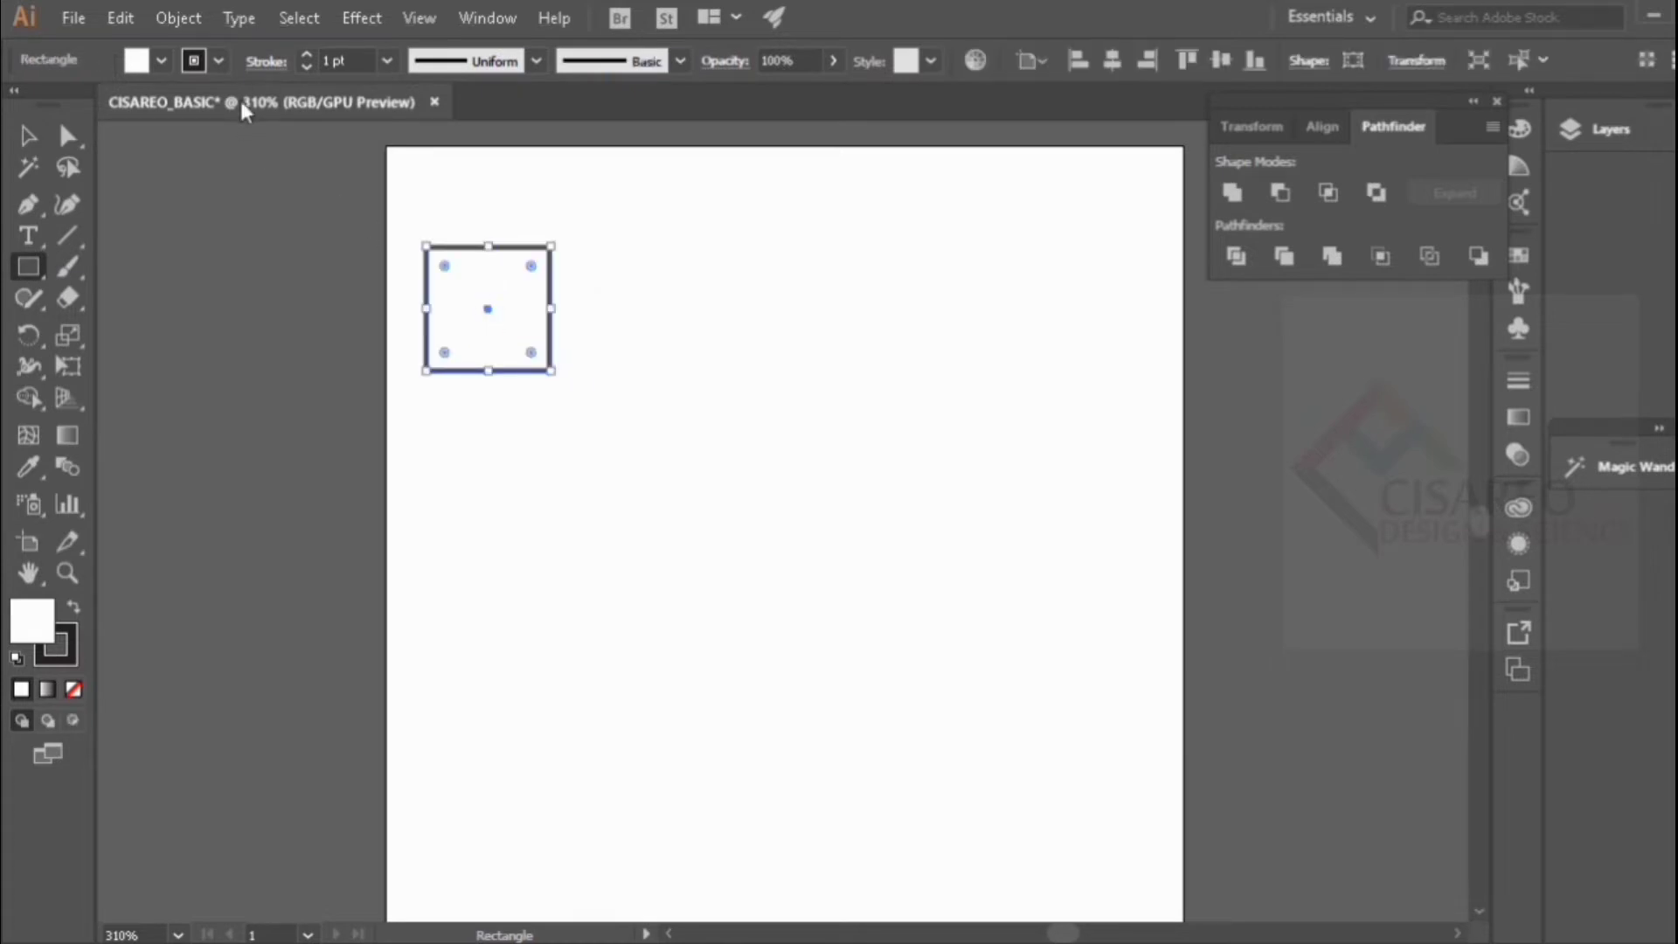
# Give the square a light blue fill and no stroke, and move it right and slightly down.
pyautogui.click(161, 60)
pyautogui.click(145, 106)
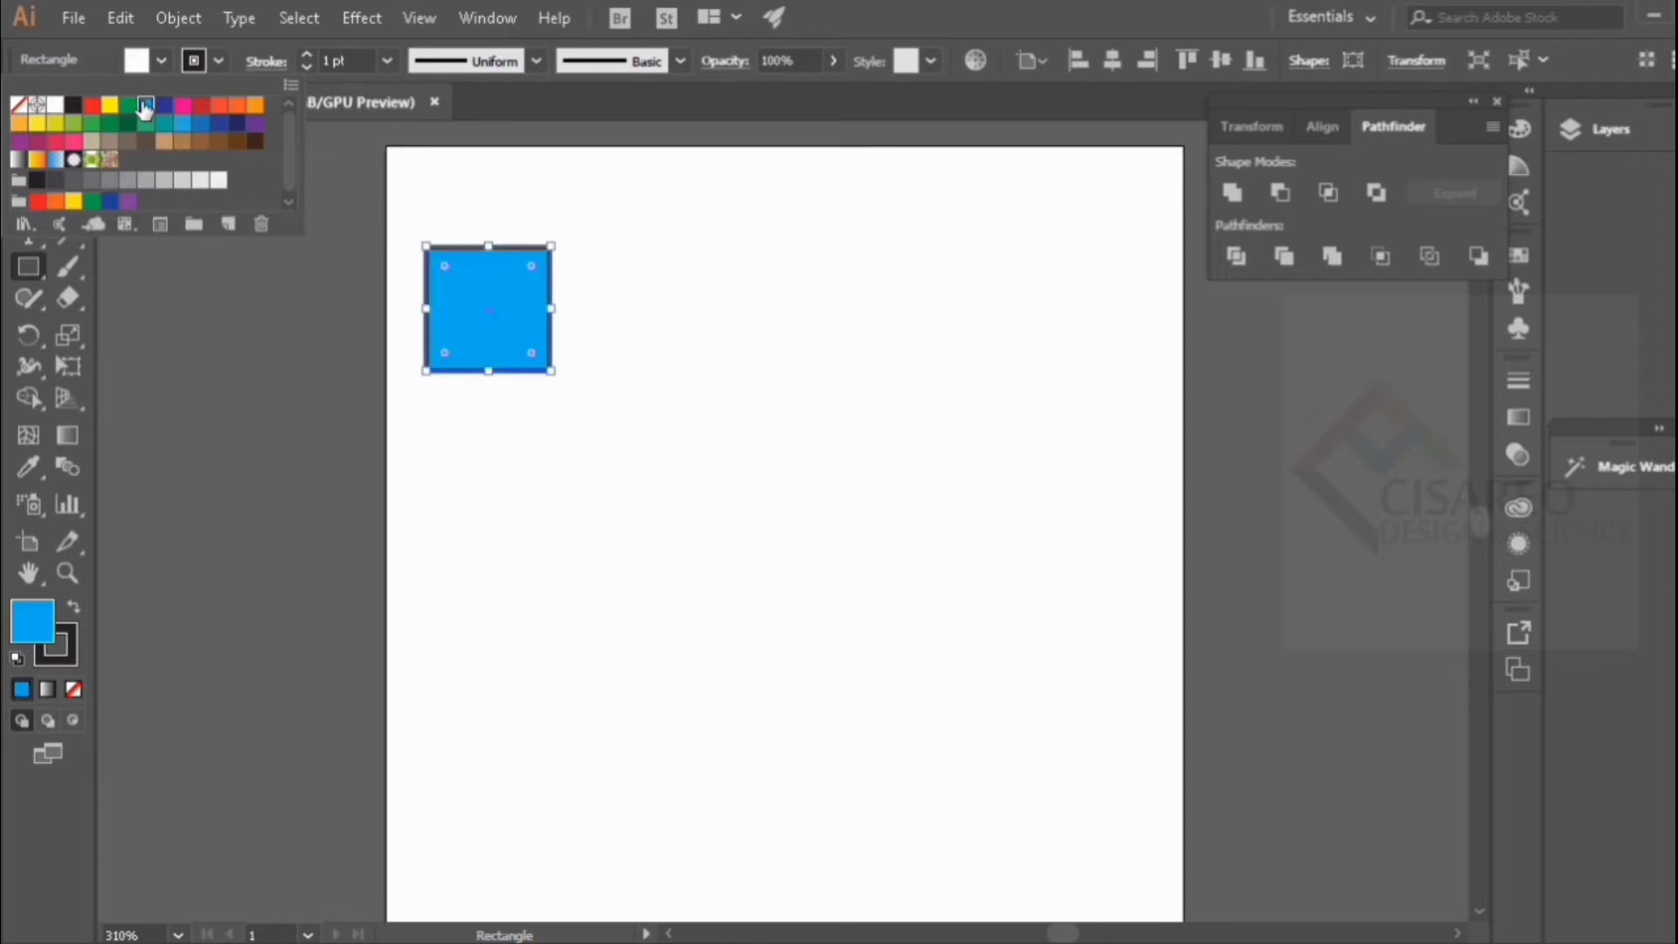
pyautogui.click(30, 258)
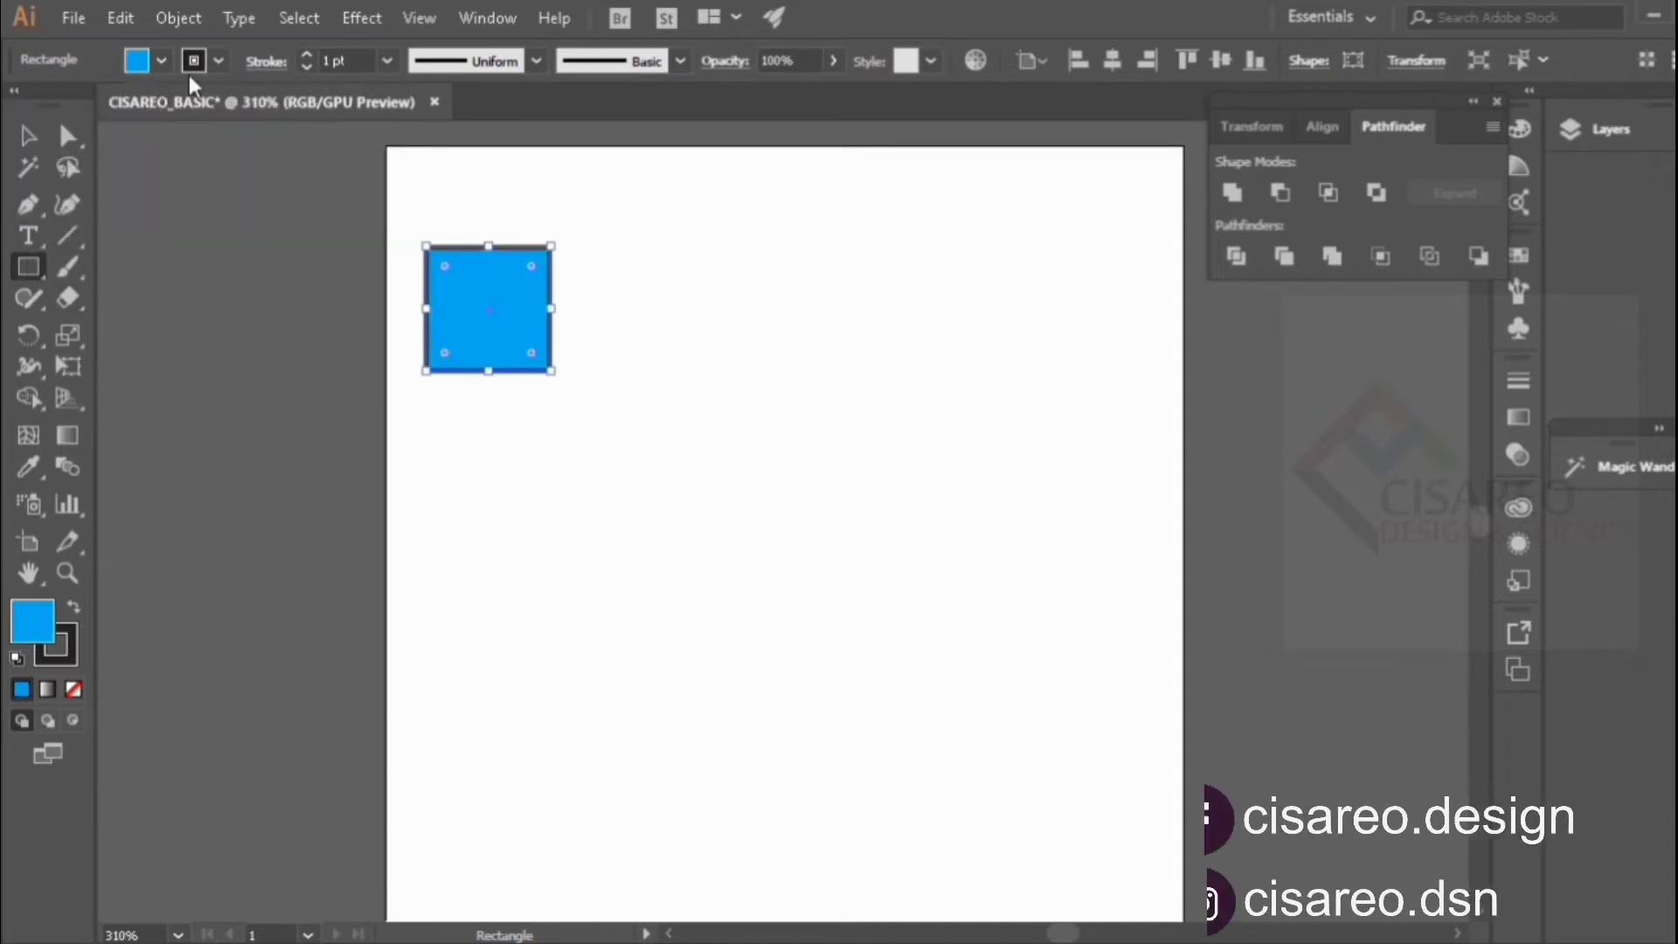
pyautogui.click(218, 54)
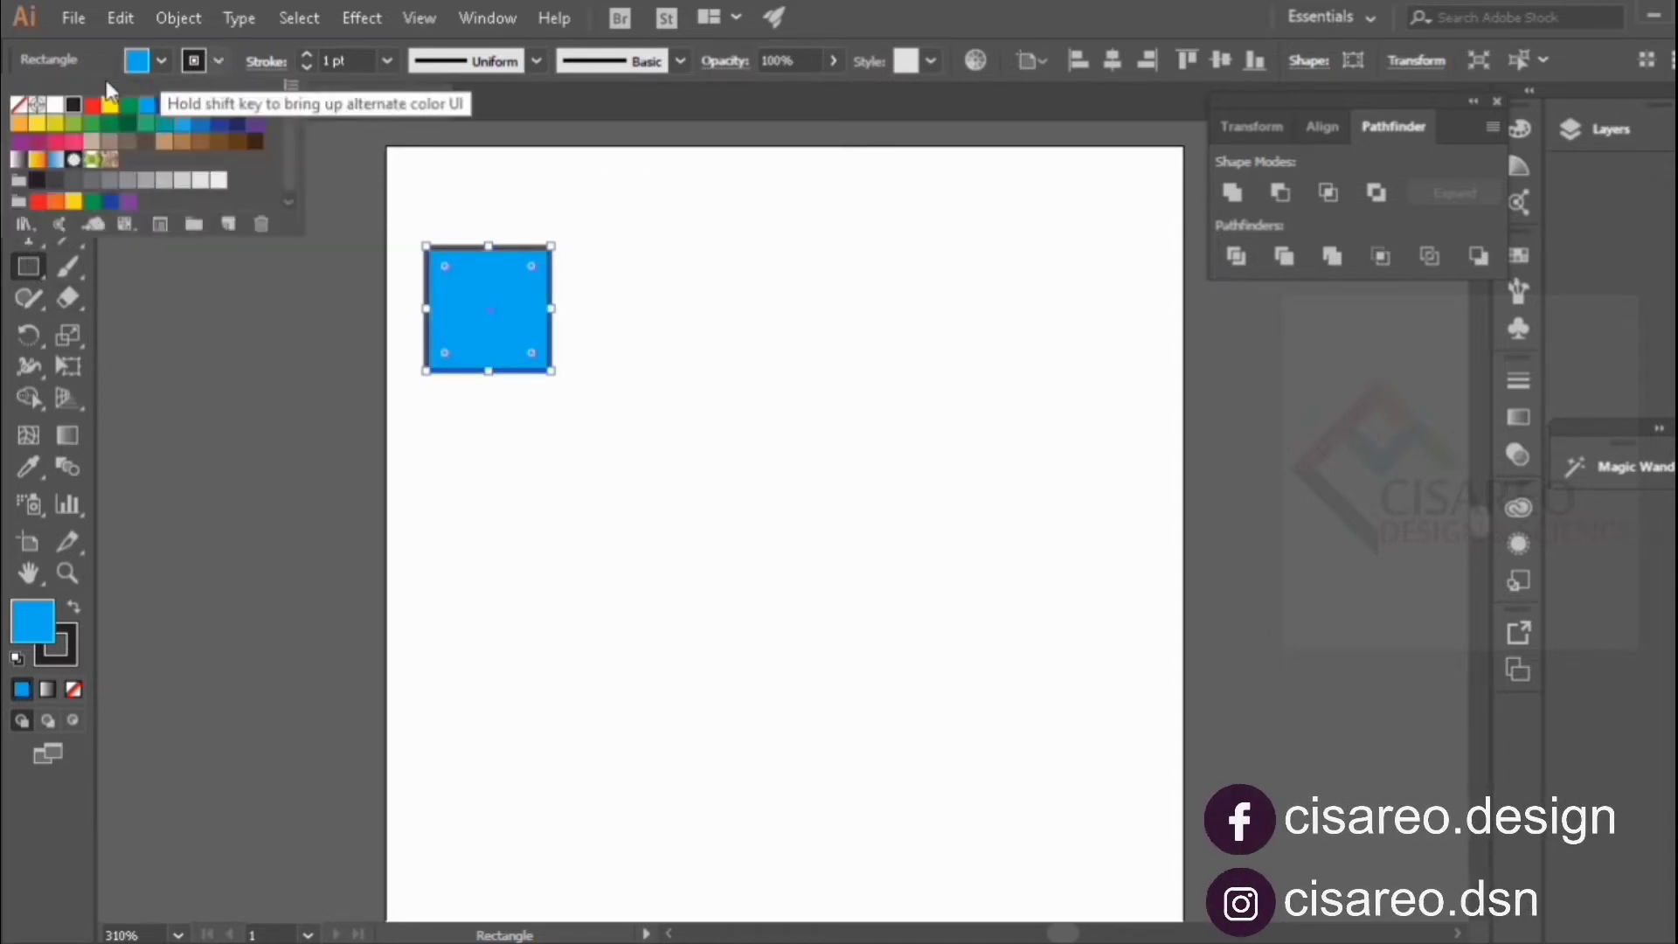
pyautogui.click(18, 105)
pyautogui.press('v')
pyautogui.moveTo(463, 295); pyautogui.dragTo(626, 334)
# Draw a circle to the right of the blue square and fill it with pink.
pyautogui.moveTo(29, 267); pyautogui.dragTo(103, 330)
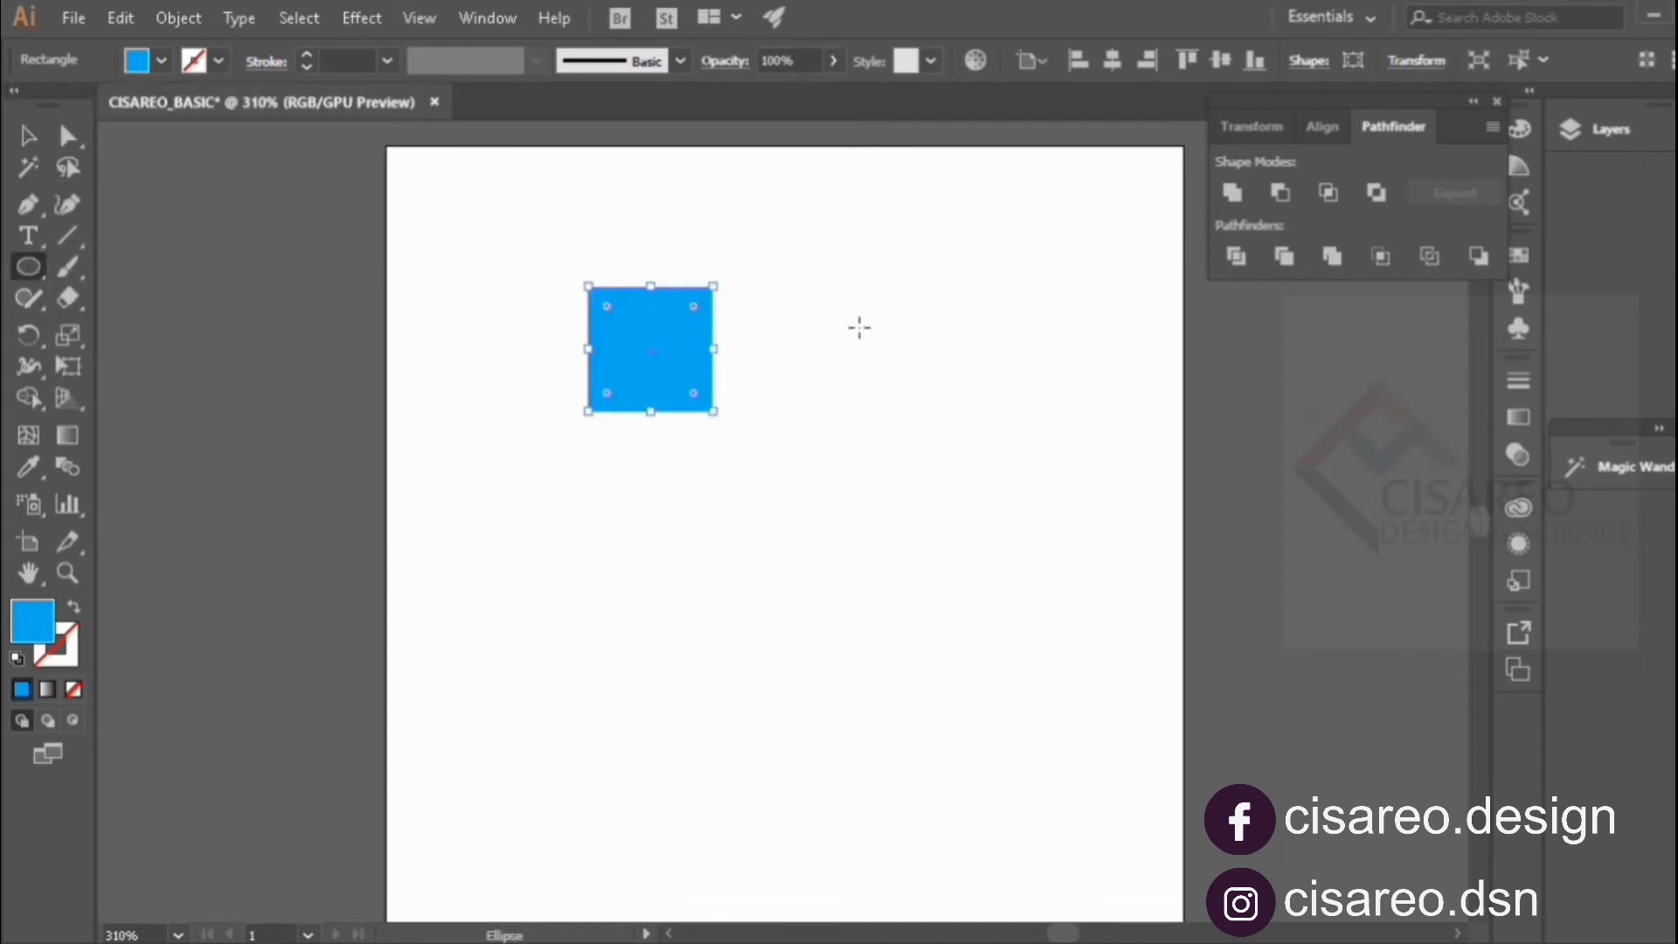
pyautogui.moveTo(839, 312)
pyautogui.mouseDown()
pyautogui.moveTo(914, 412)
pyautogui.moveTo(938, 411)
pyautogui.mouseUp()
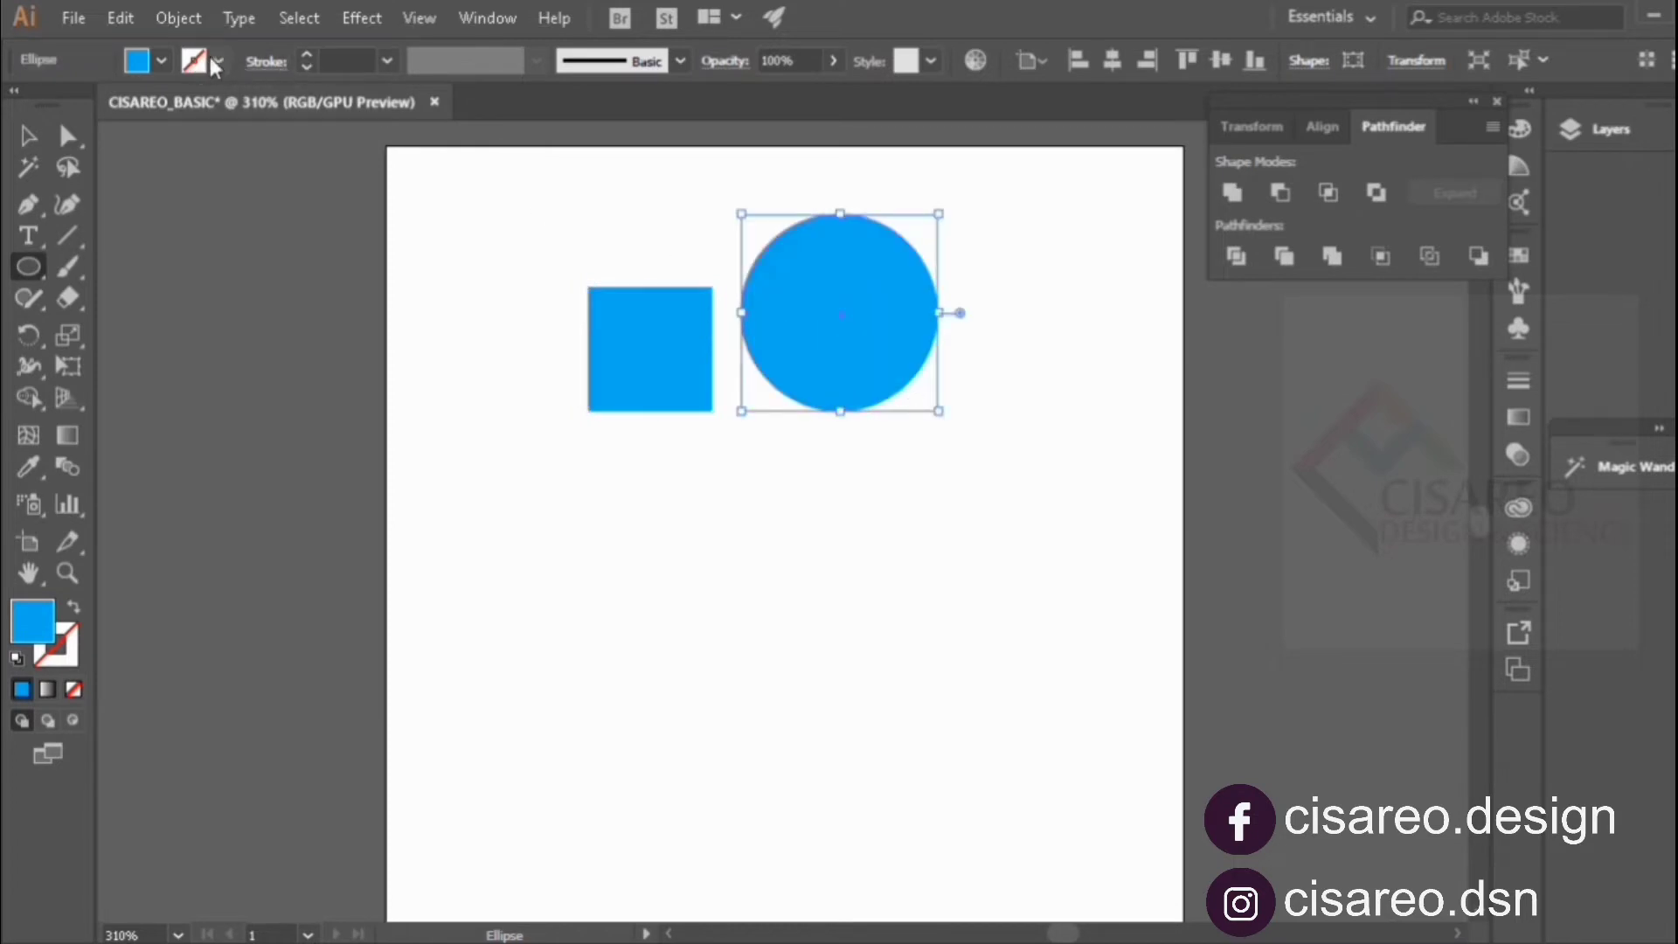
pyautogui.click(163, 58)
pyautogui.click(189, 116)
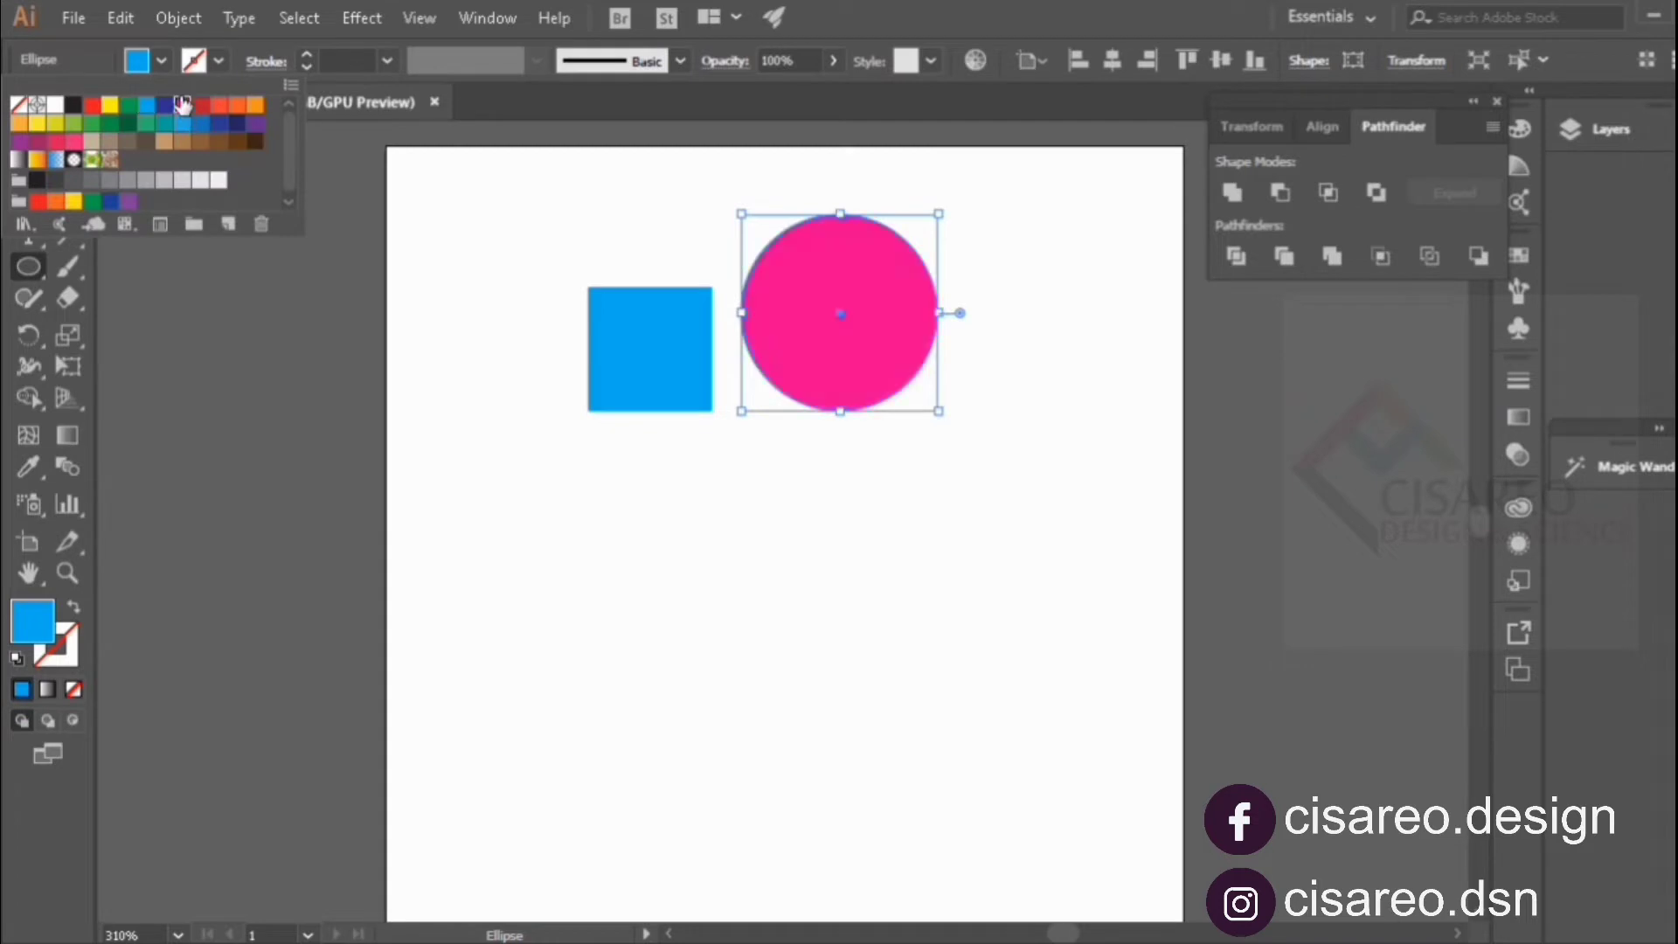
# Shrink the pink circle slightly and move it down beside the blue square.
pyautogui.moveTo(938, 411); pyautogui.dragTo(961, 374)
pyautogui.click(960, 356)
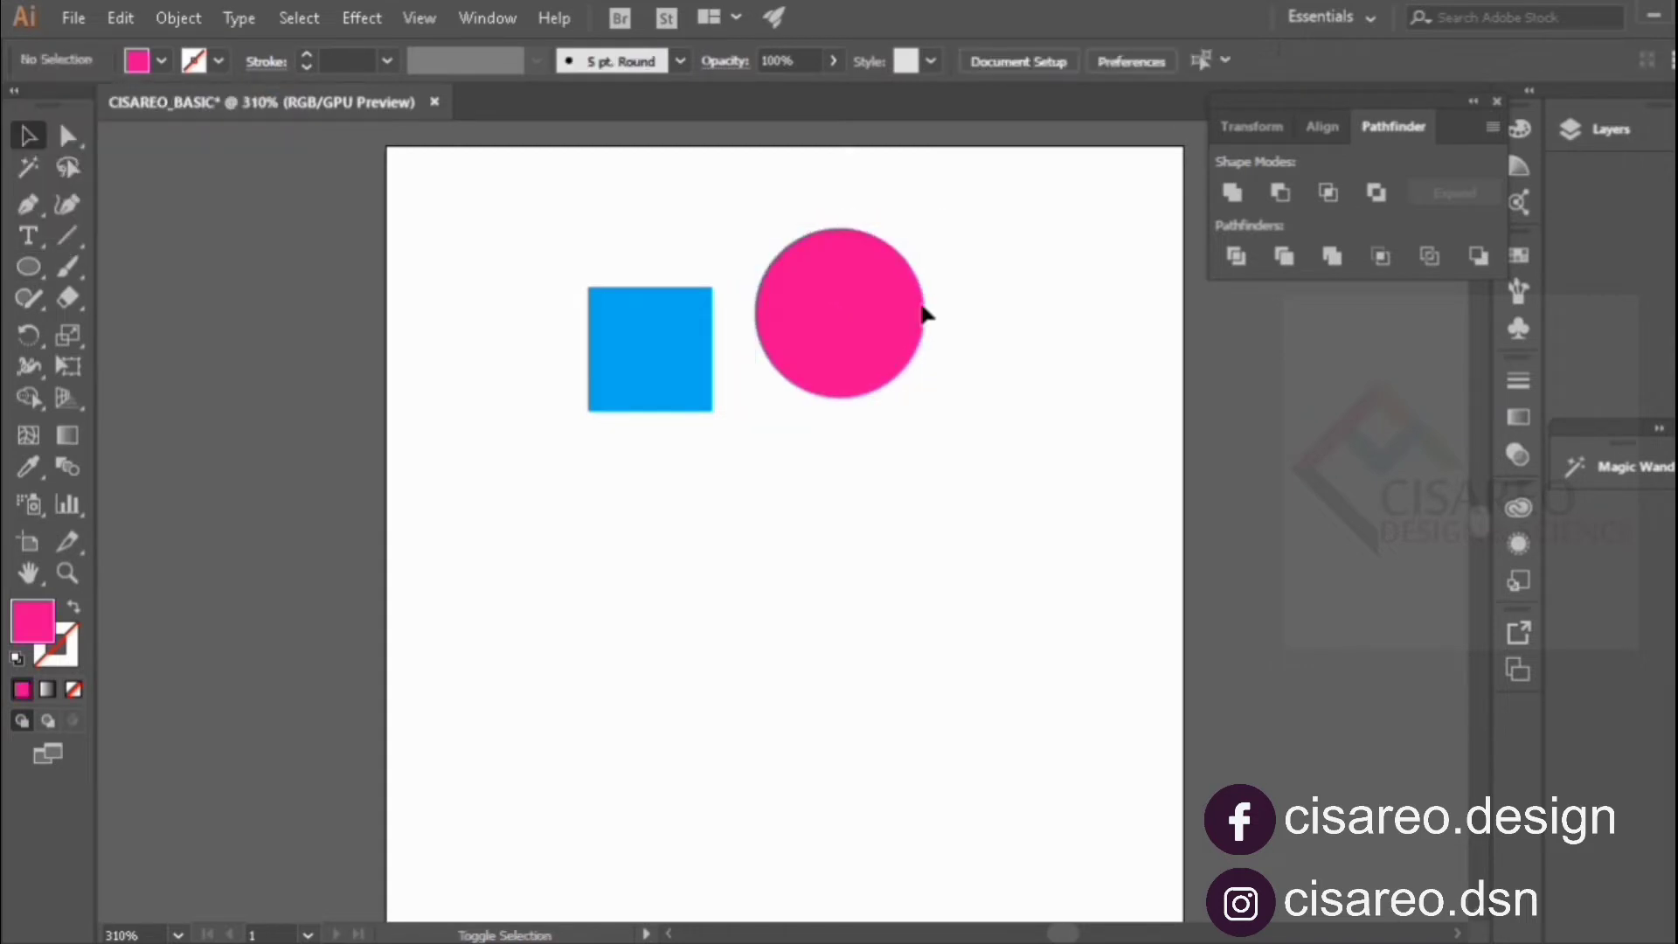
pyautogui.moveTo(881, 291); pyautogui.dragTo(810, 358)
pyautogui.click(1006, 282)
pyautogui.click(983, 348)
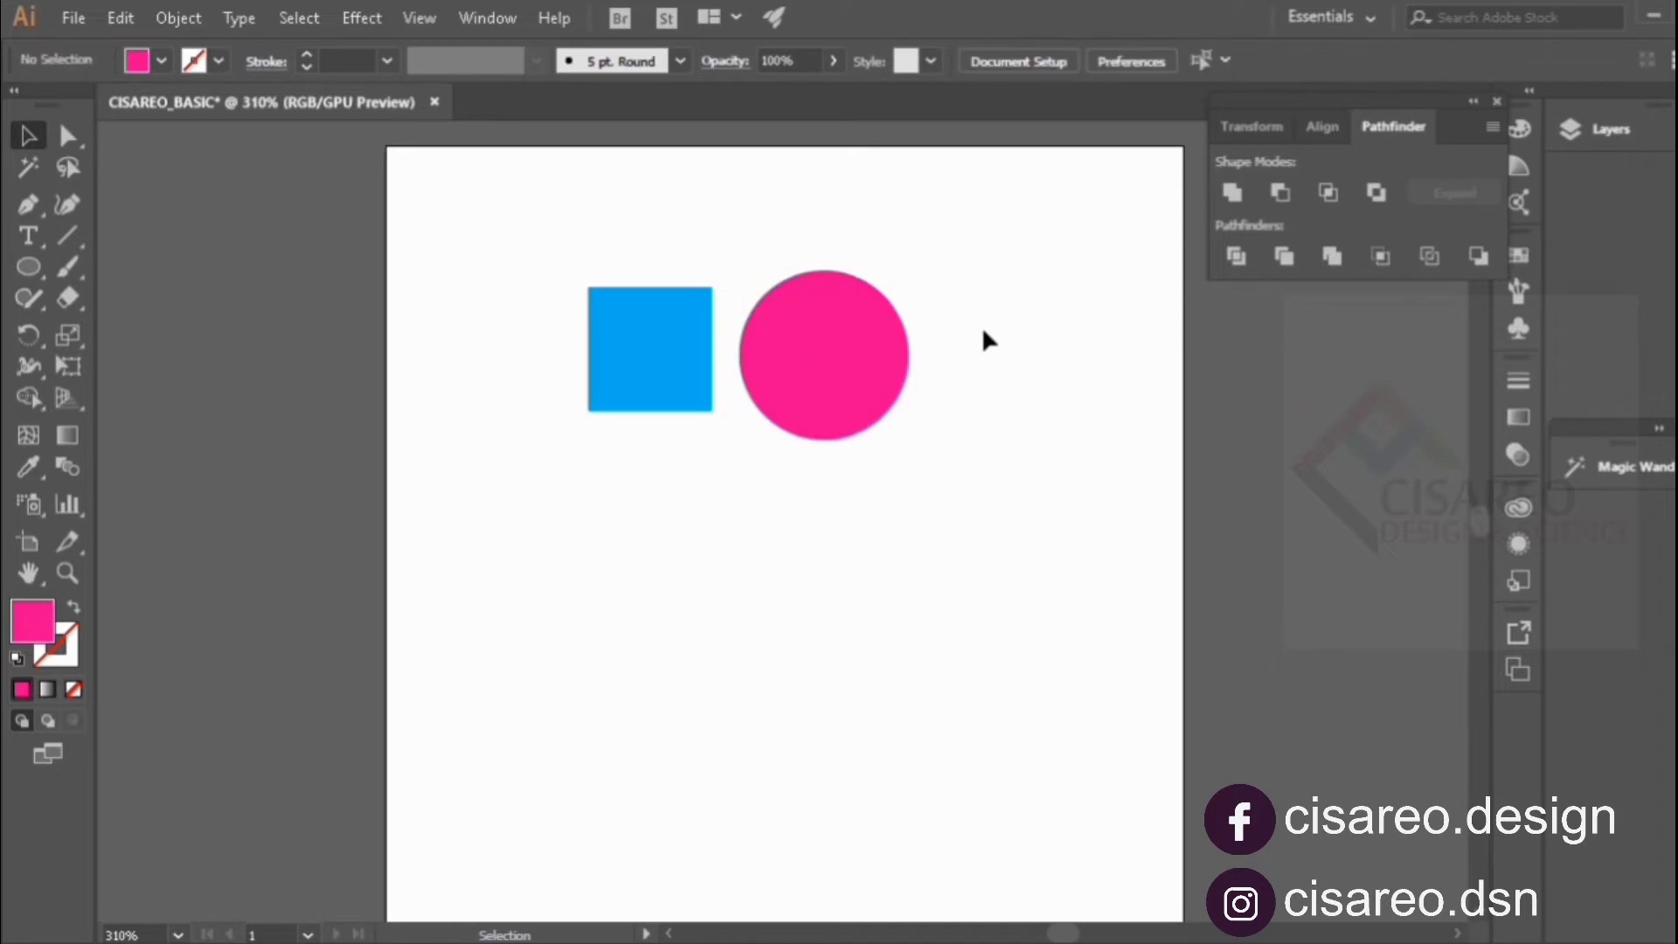
pyautogui.click(670, 366)
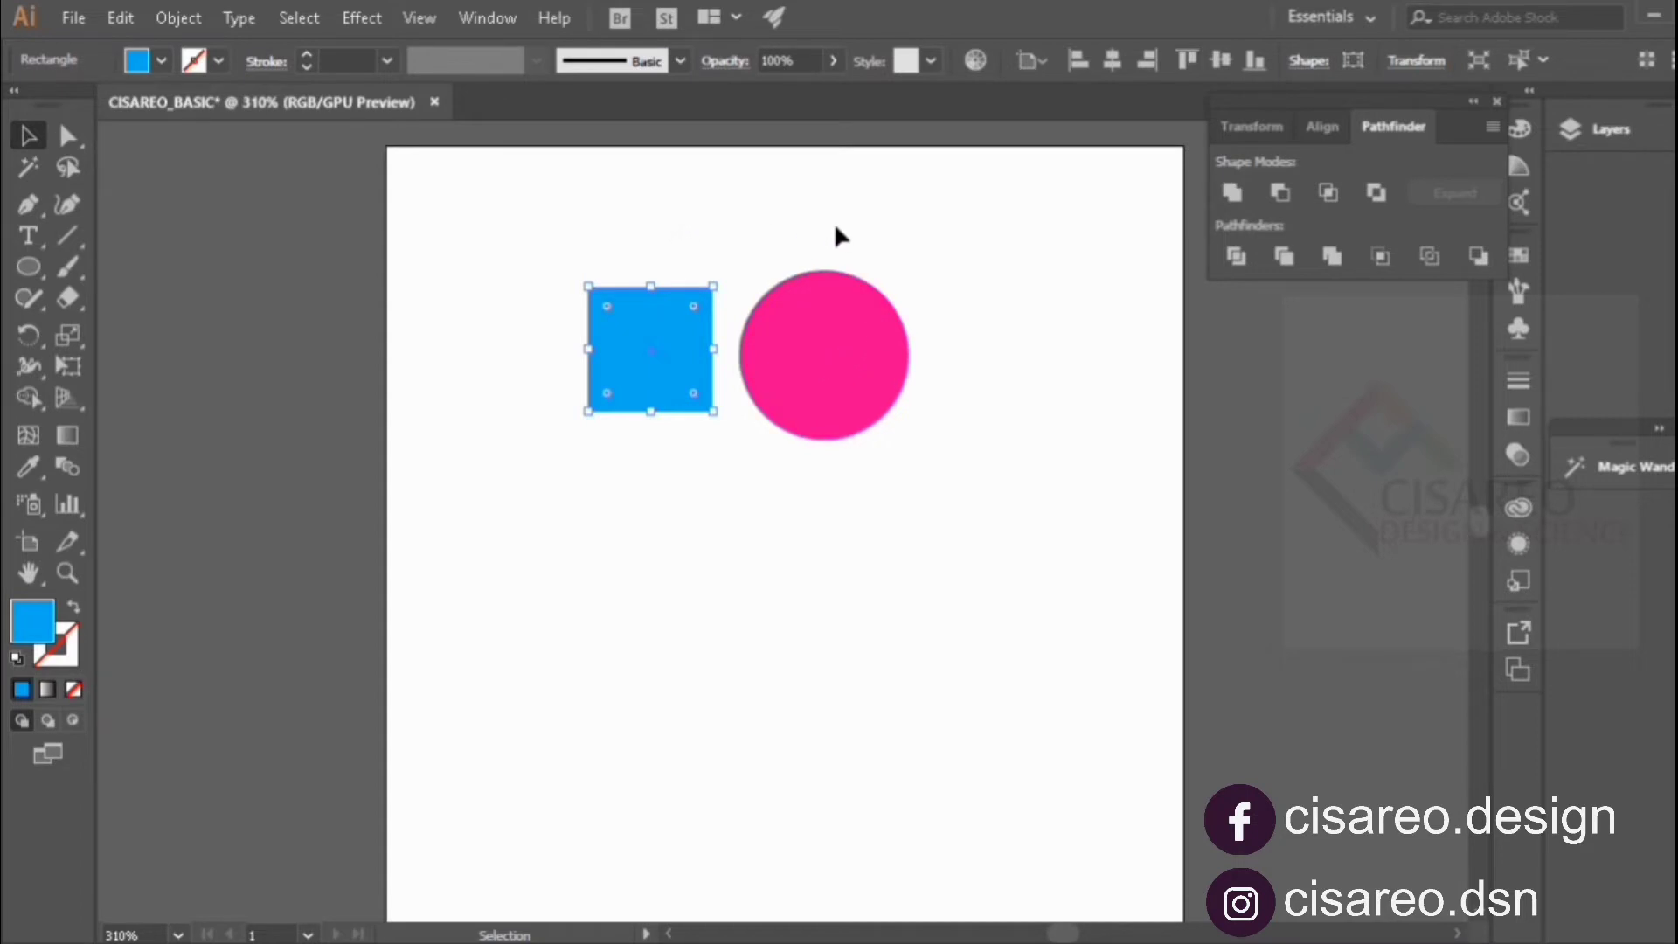
pyautogui.click(704, 218)
pyautogui.moveTo(631, 207); pyautogui.dragTo(860, 211)
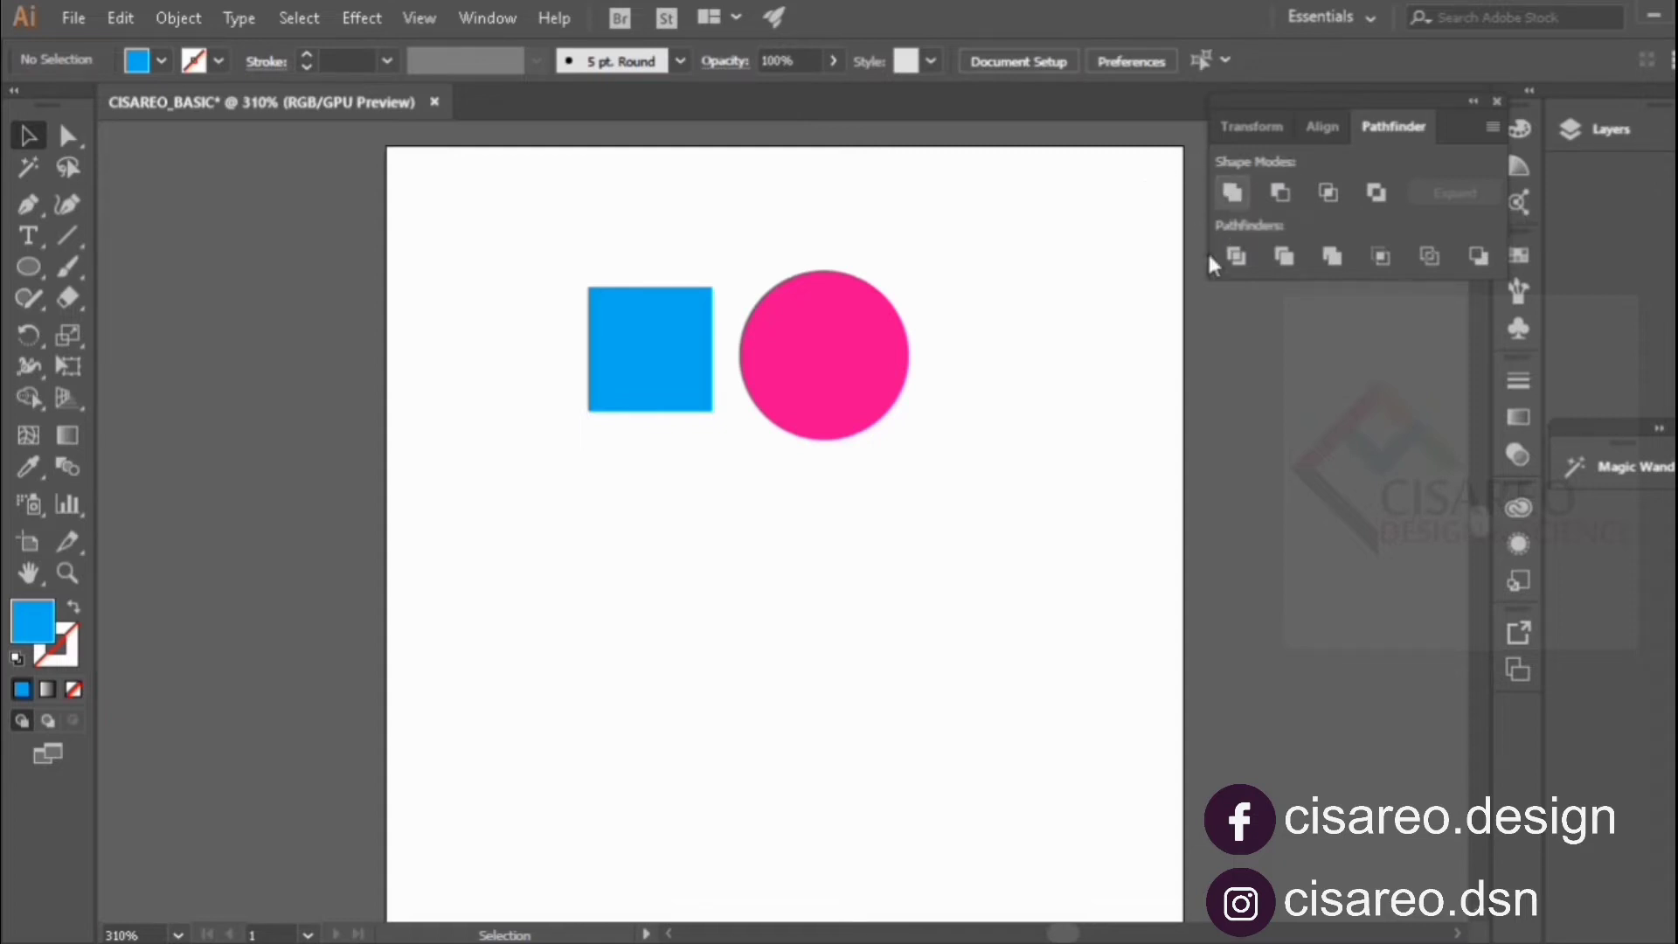
# Move the pink circle so it overlaps the lower-right corner of the blue square.
pyautogui.moveTo(868, 333); pyautogui.dragTo(770, 389)
pyautogui.click(921, 337)
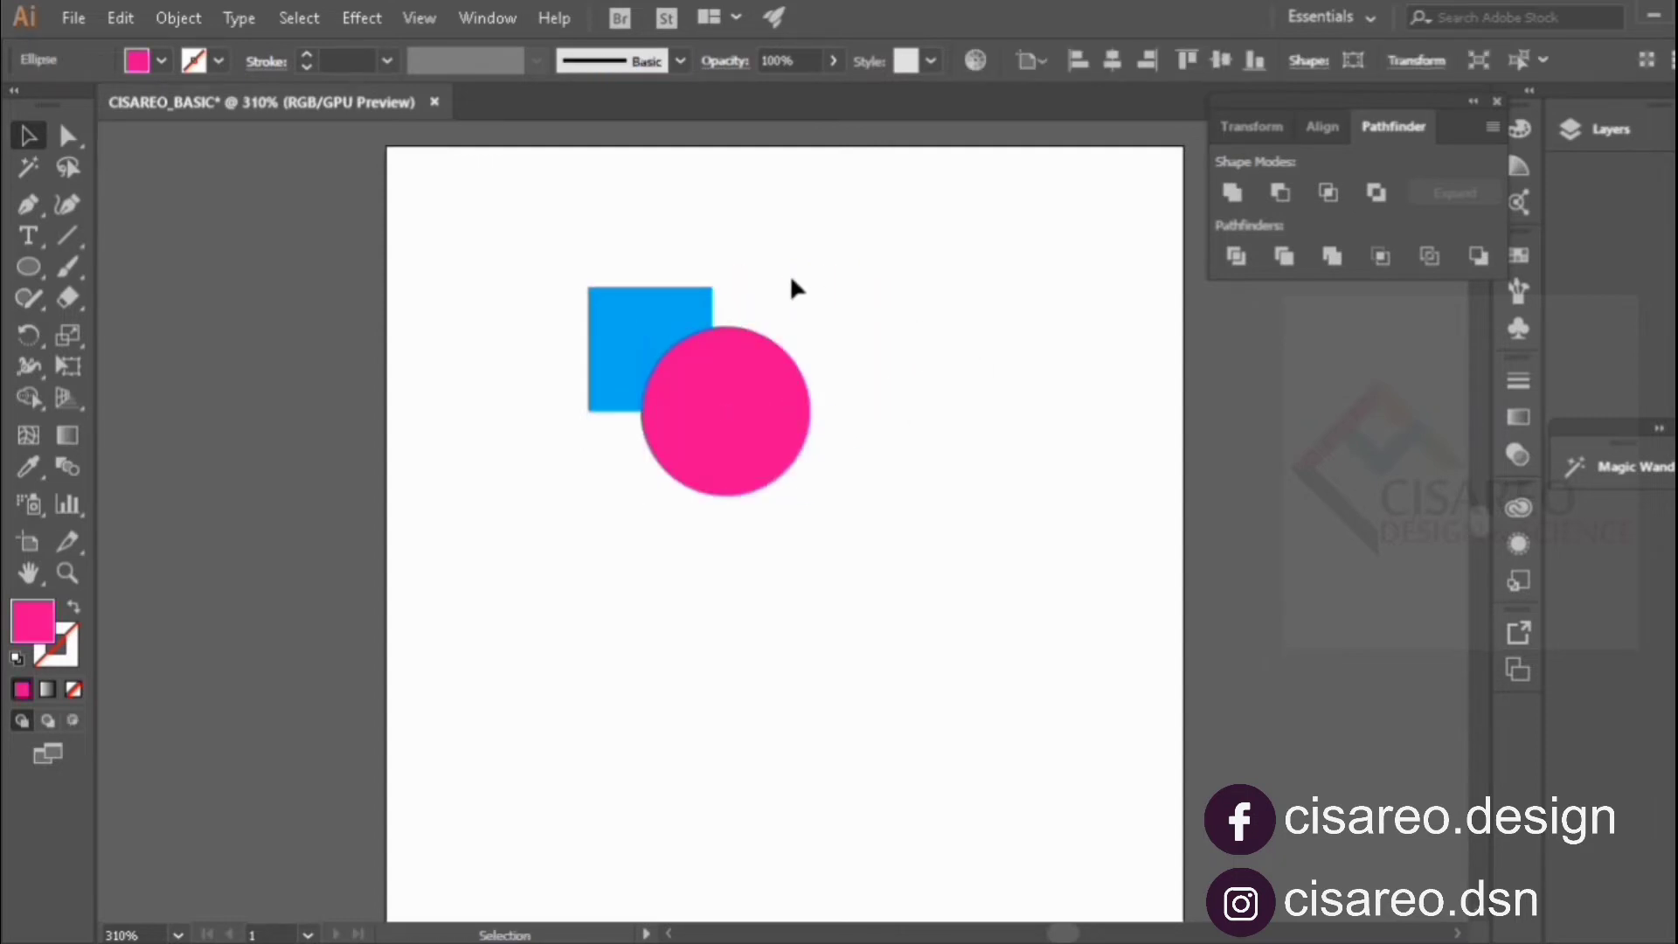
# Unite the overlapping square and circle into a single shape and move the merged shape on the artboard.
pyautogui.moveTo(517, 247); pyautogui.dragTo(953, 442)
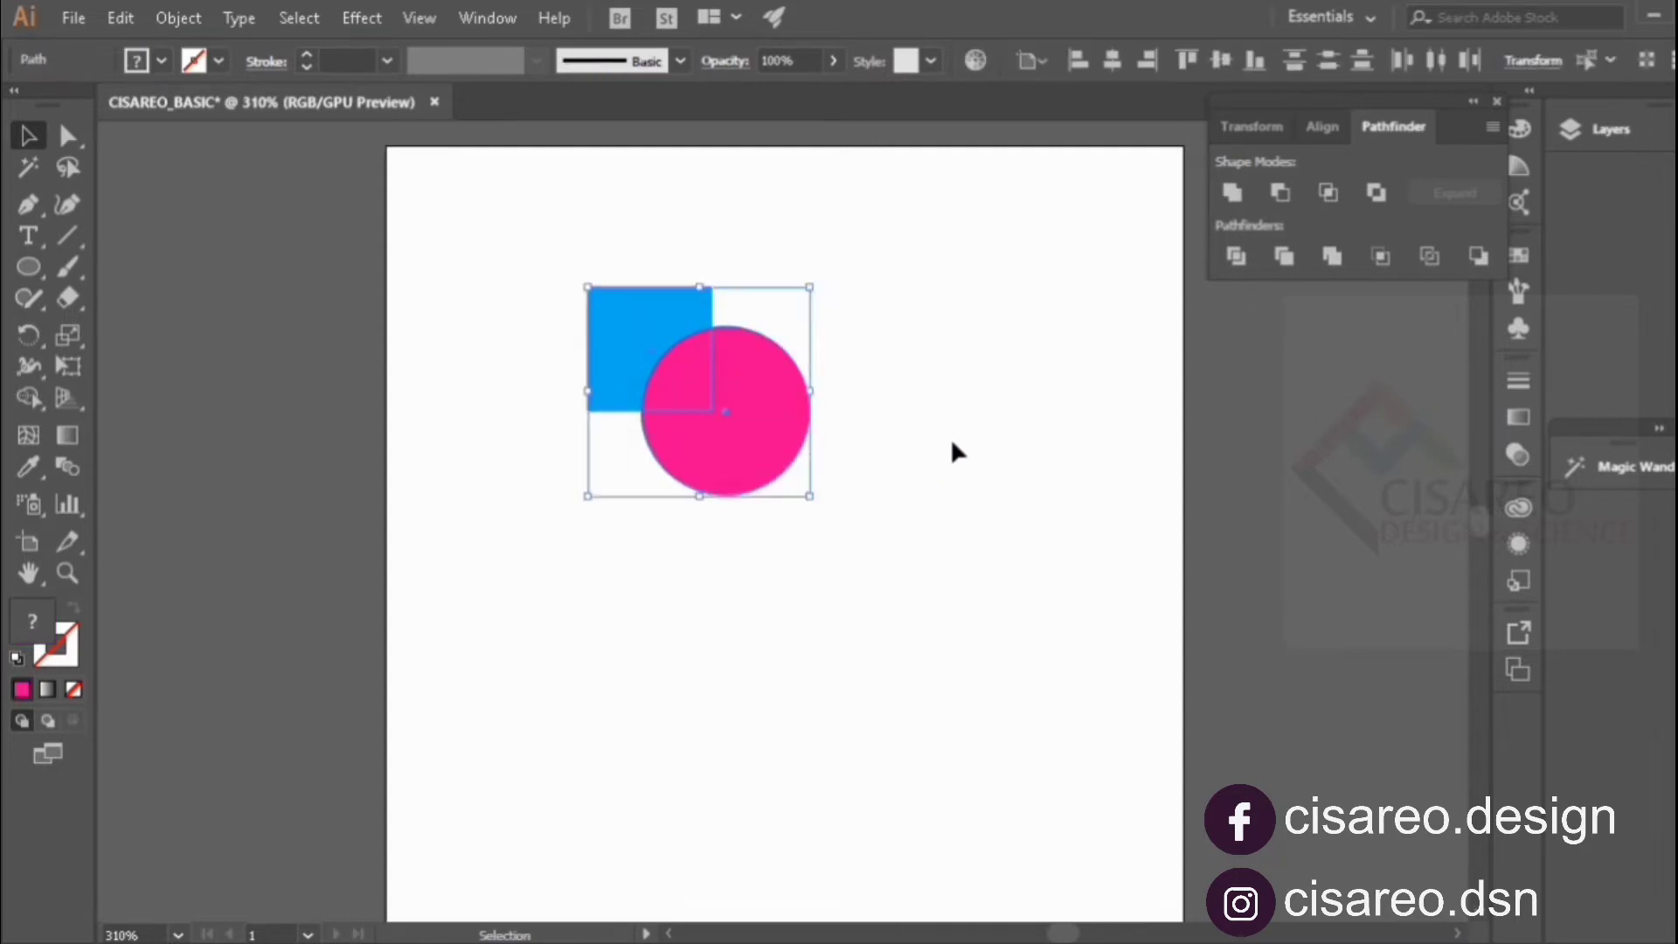
pyautogui.click(1238, 196)
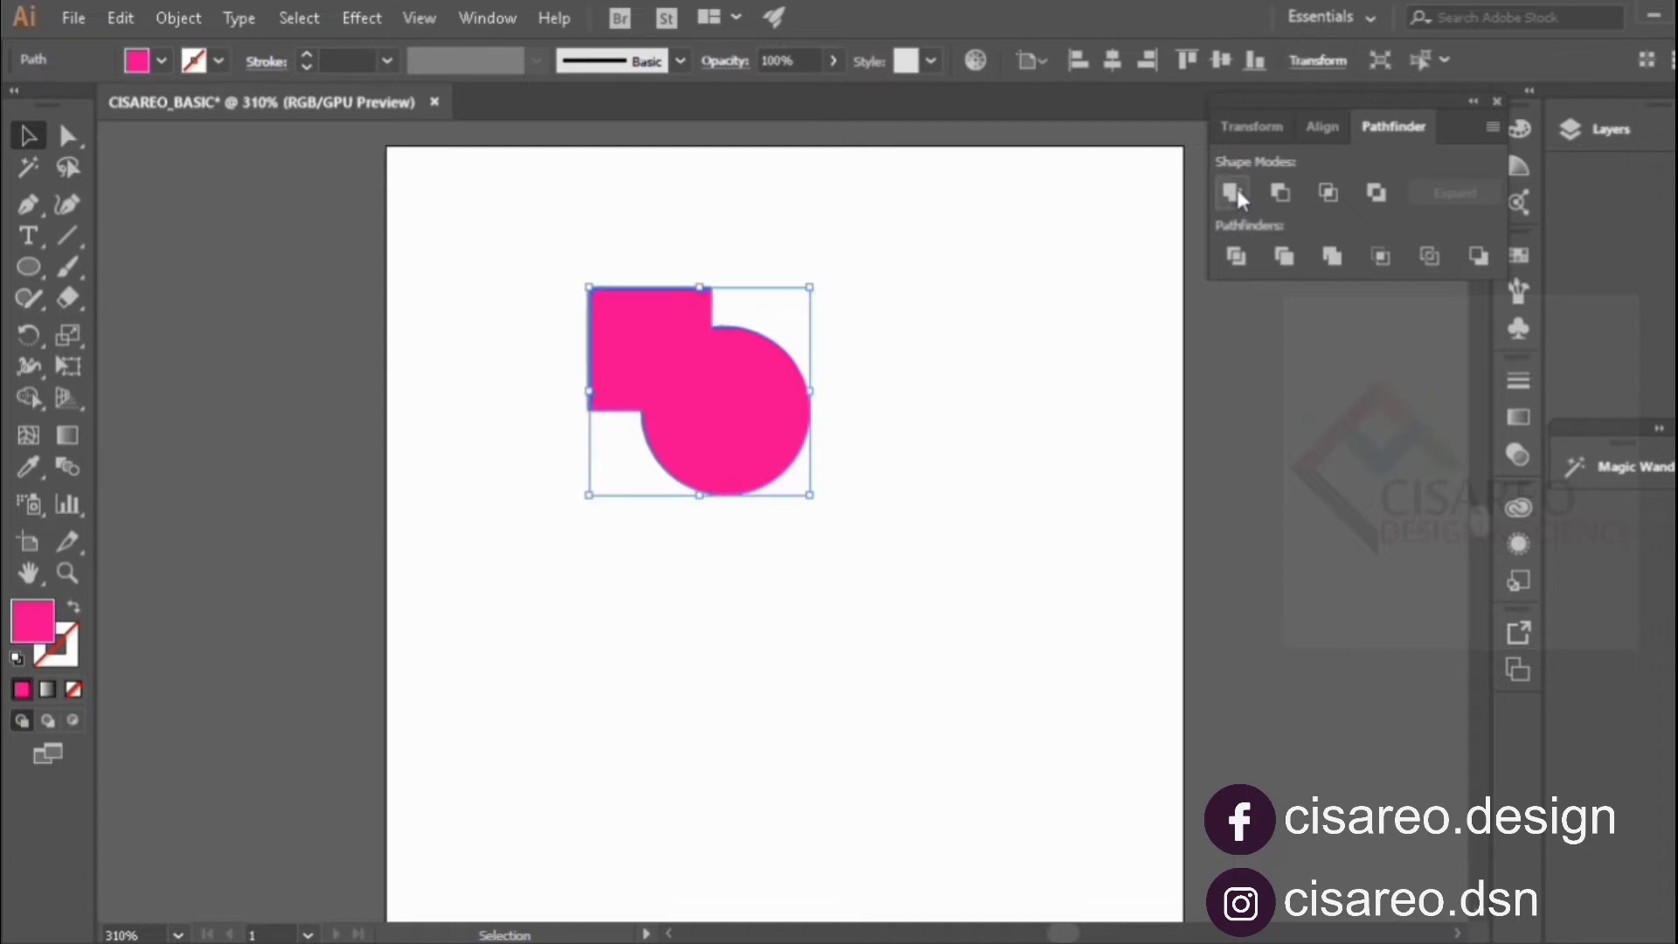
pyautogui.click(817, 372)
pyautogui.moveTo(714, 426); pyautogui.dragTo(798, 372)
pyautogui.click(1066, 300)
pyautogui.click(952, 350)
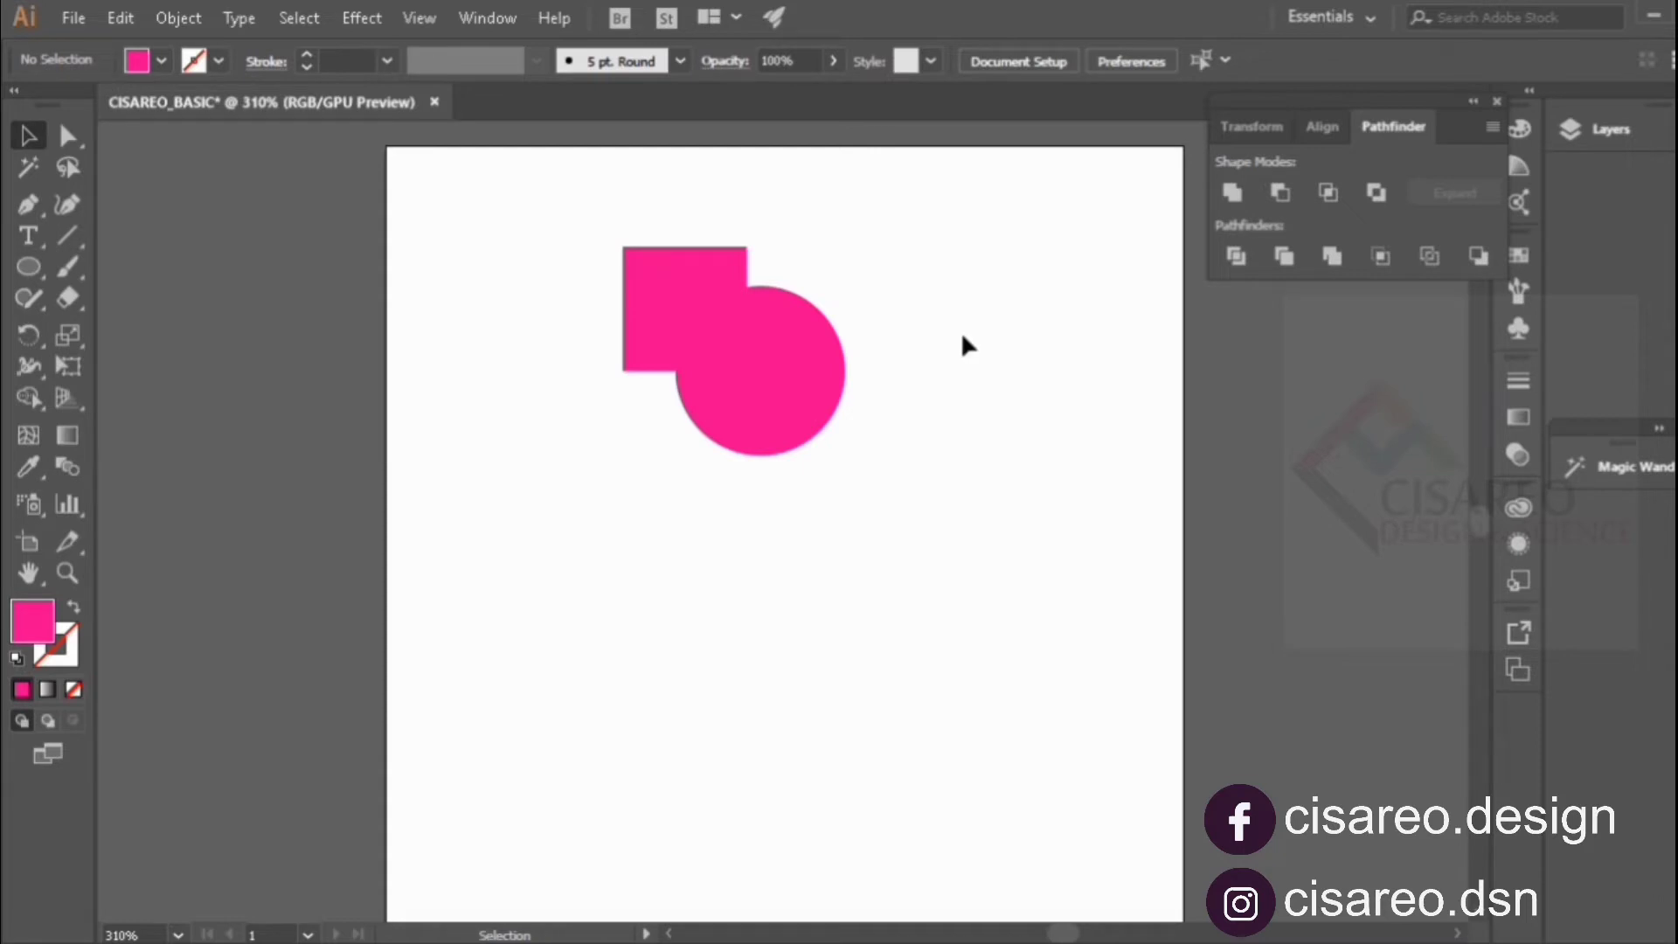
# Undo the moves and the union of the pink shape back to the separate overlapping square and circle.
pyautogui.hotkey('ctrl', 'z')
pyautogui.hotkey('ctrl', 'z')
pyautogui.hotkey('ctrl', 'z')
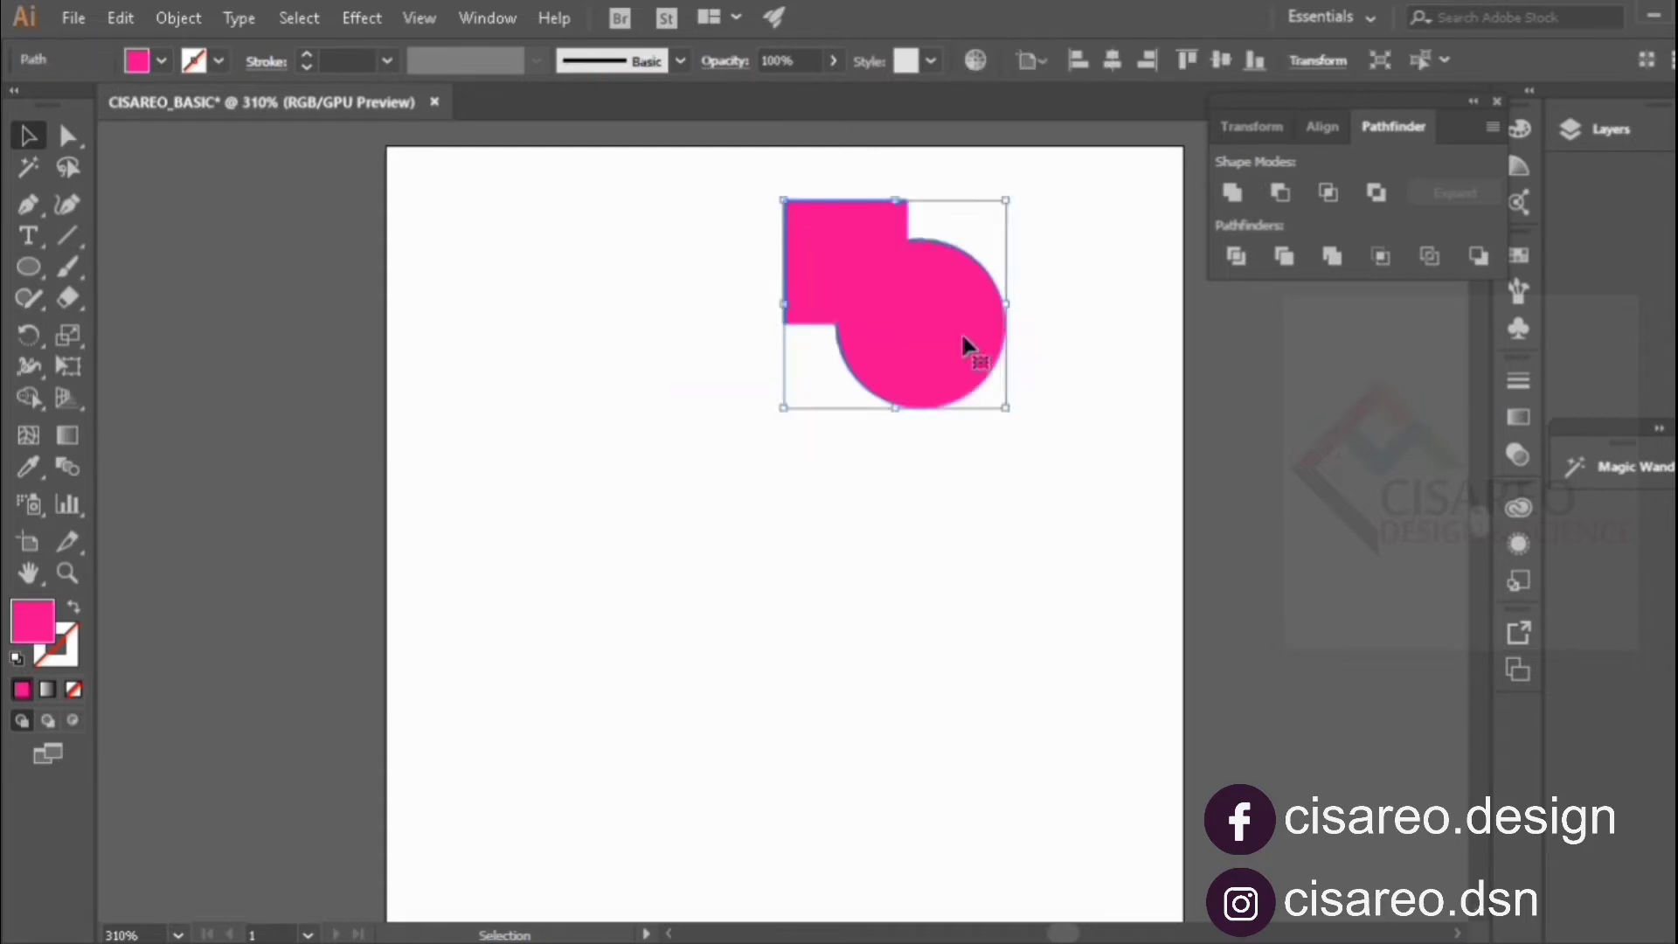
pyautogui.click(962, 336)
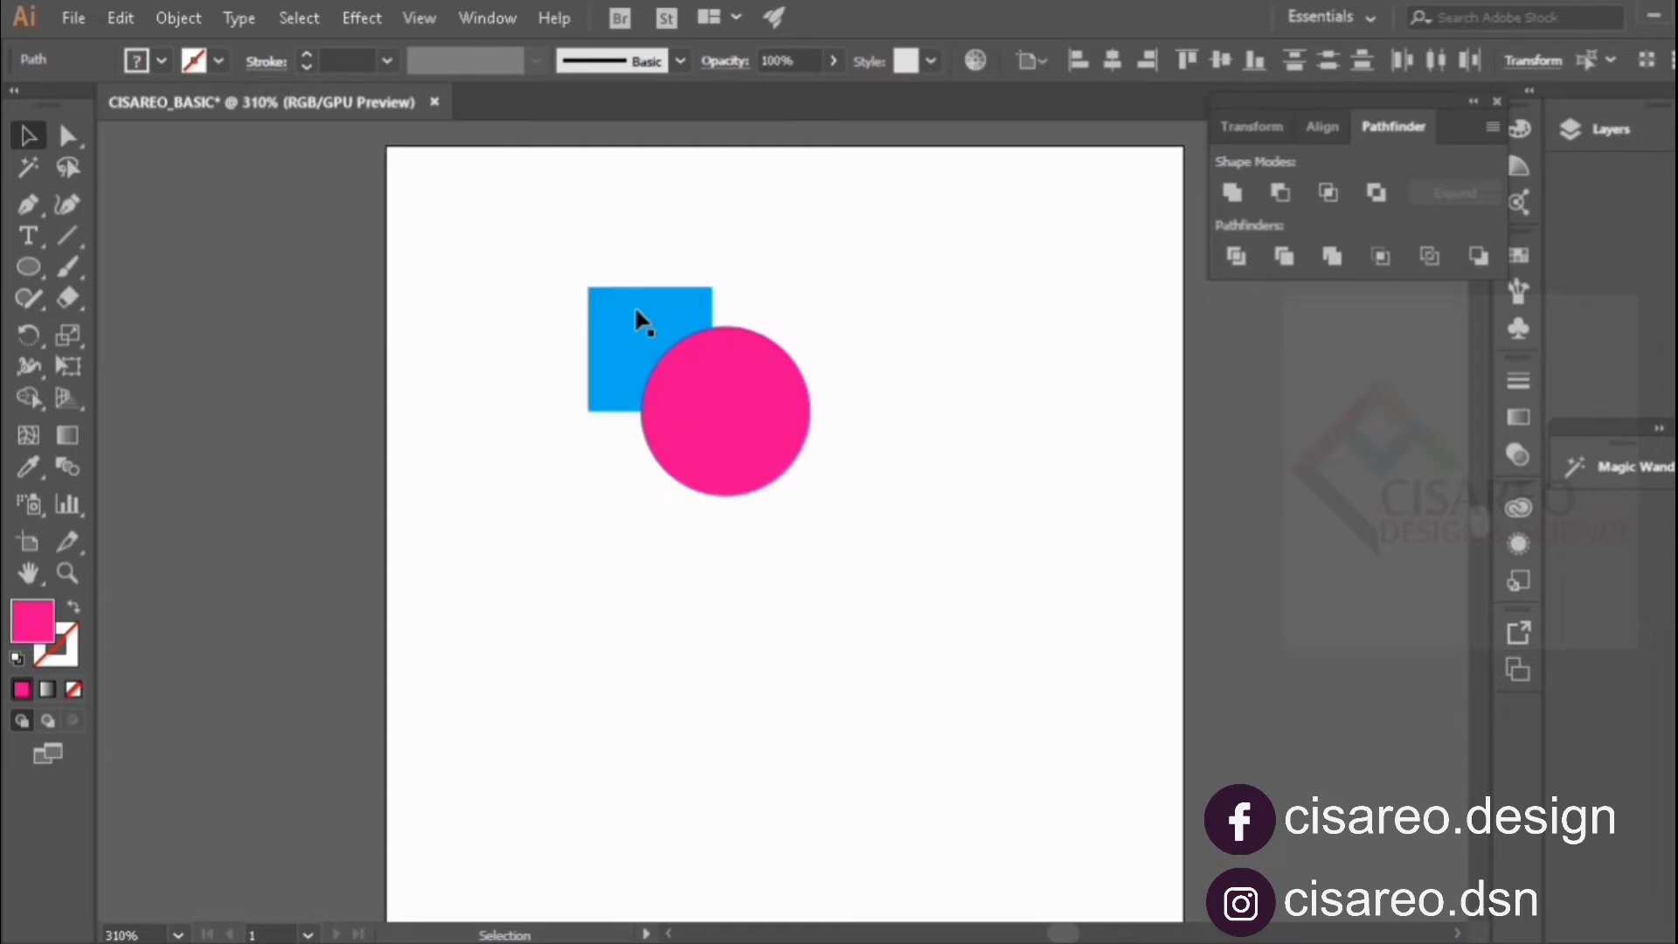
# Bring the blue square to the front of the pink circle.
pyautogui.click(634, 306)
pyautogui.rightClick(631, 306)
pyautogui.moveTo(787, 719)
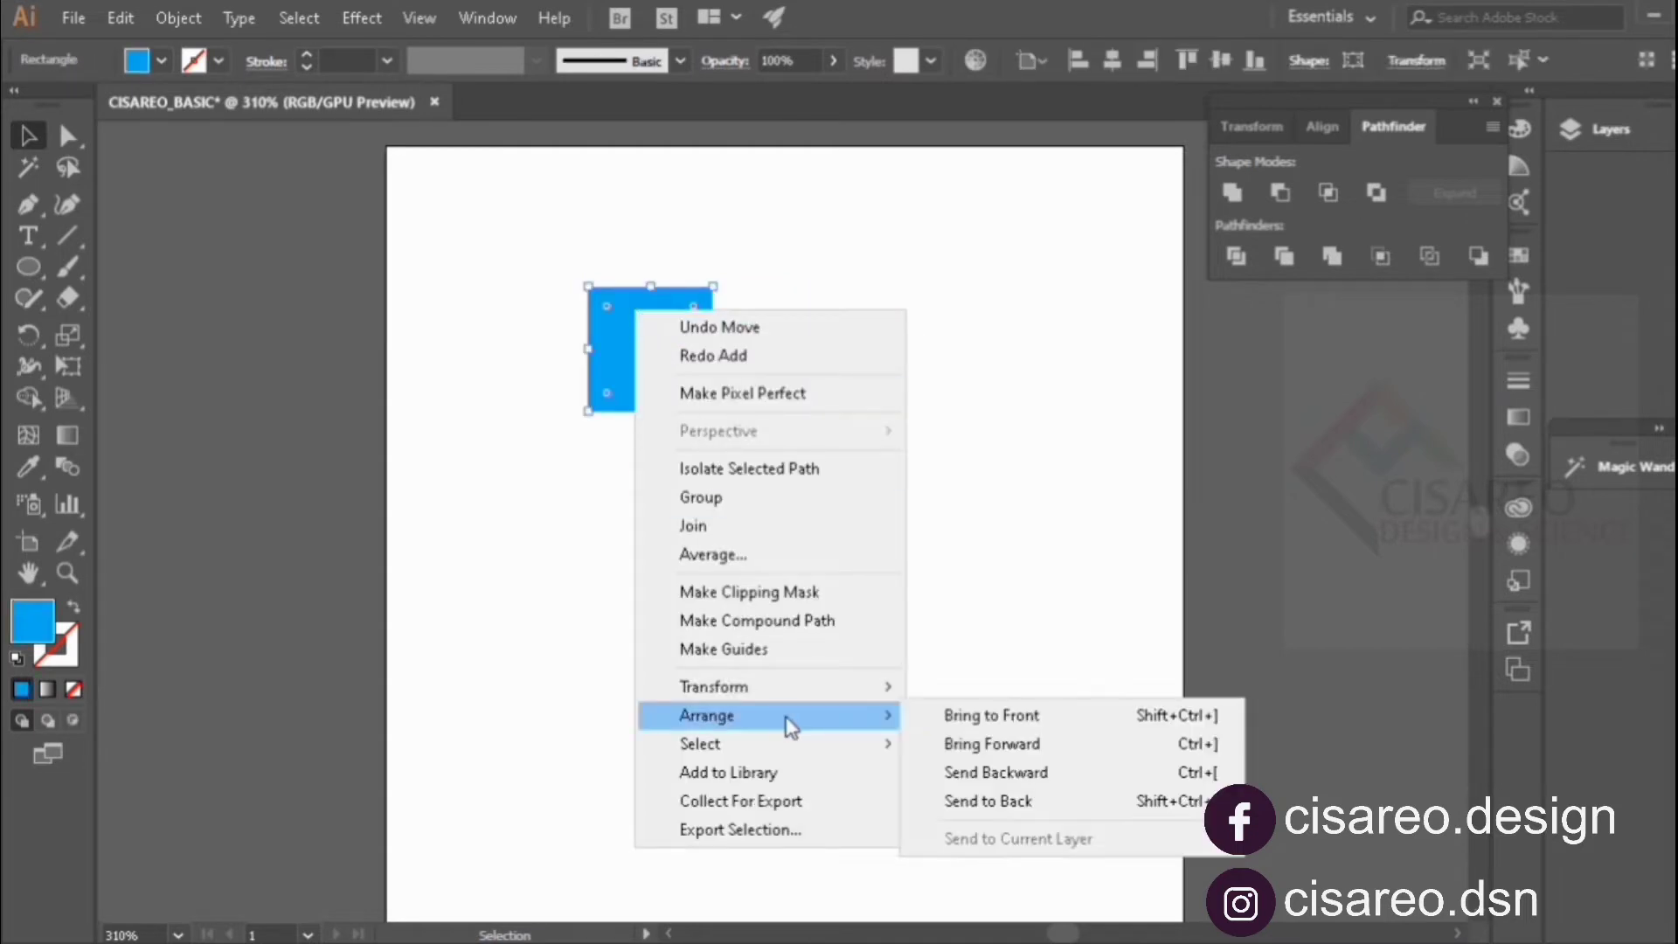
pyautogui.click(981, 706)
pyautogui.click(961, 535)
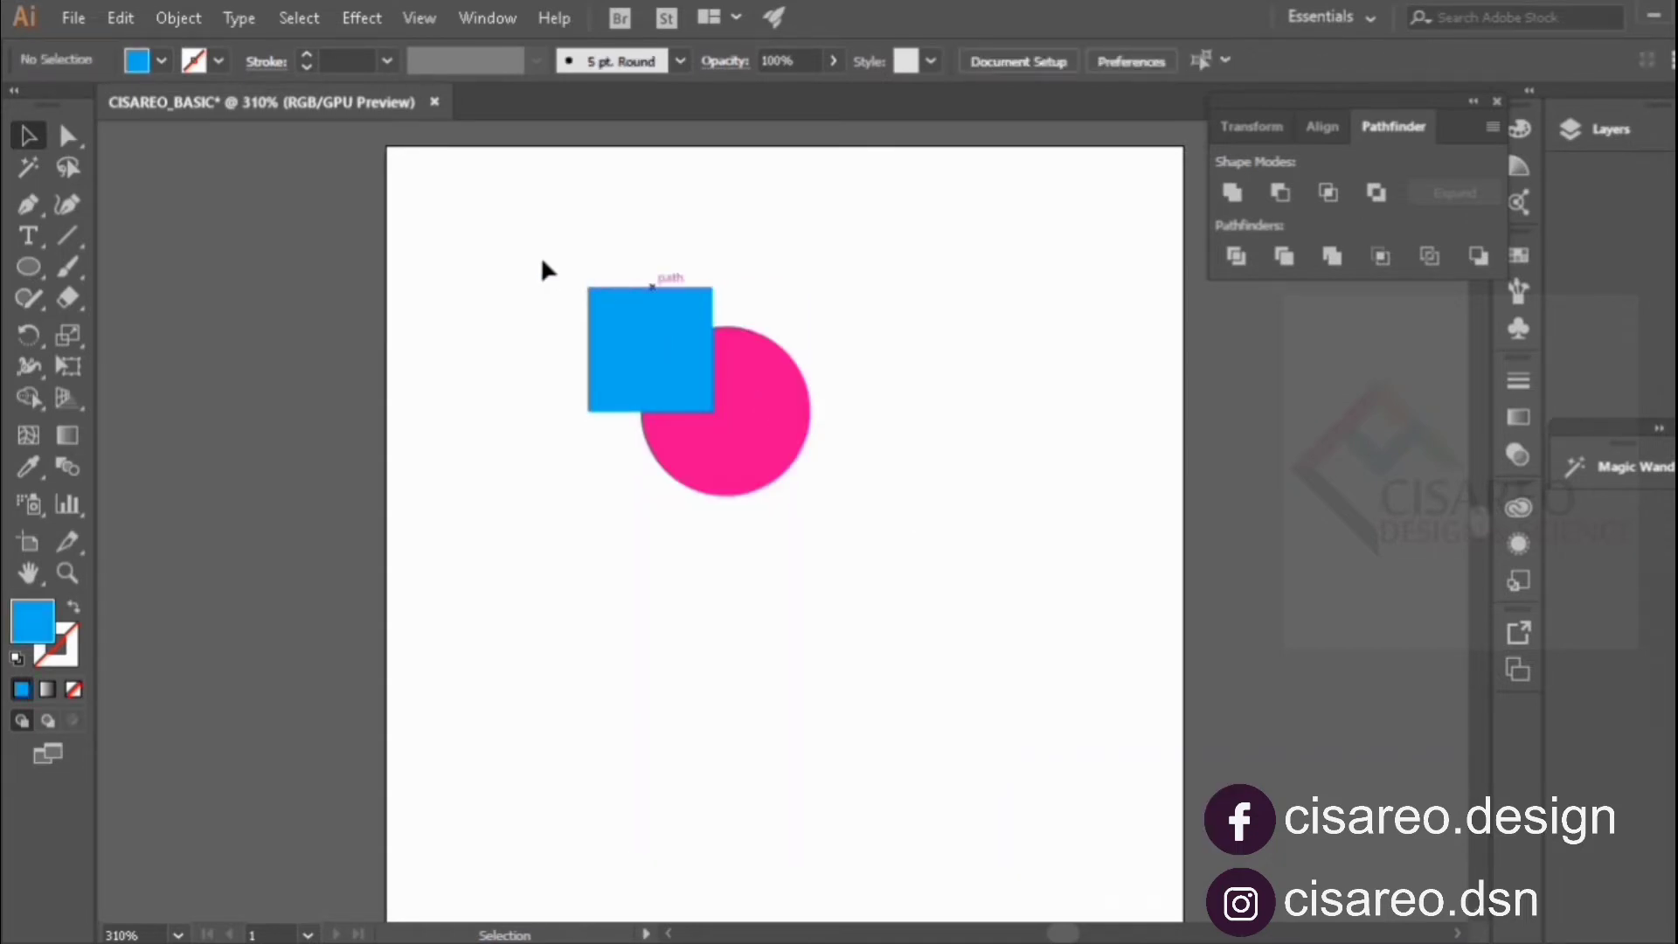
# Unite the circle with the square in front into one shape and move the merged shape upward.
pyautogui.moveTo(542, 260); pyautogui.dragTo(874, 444)
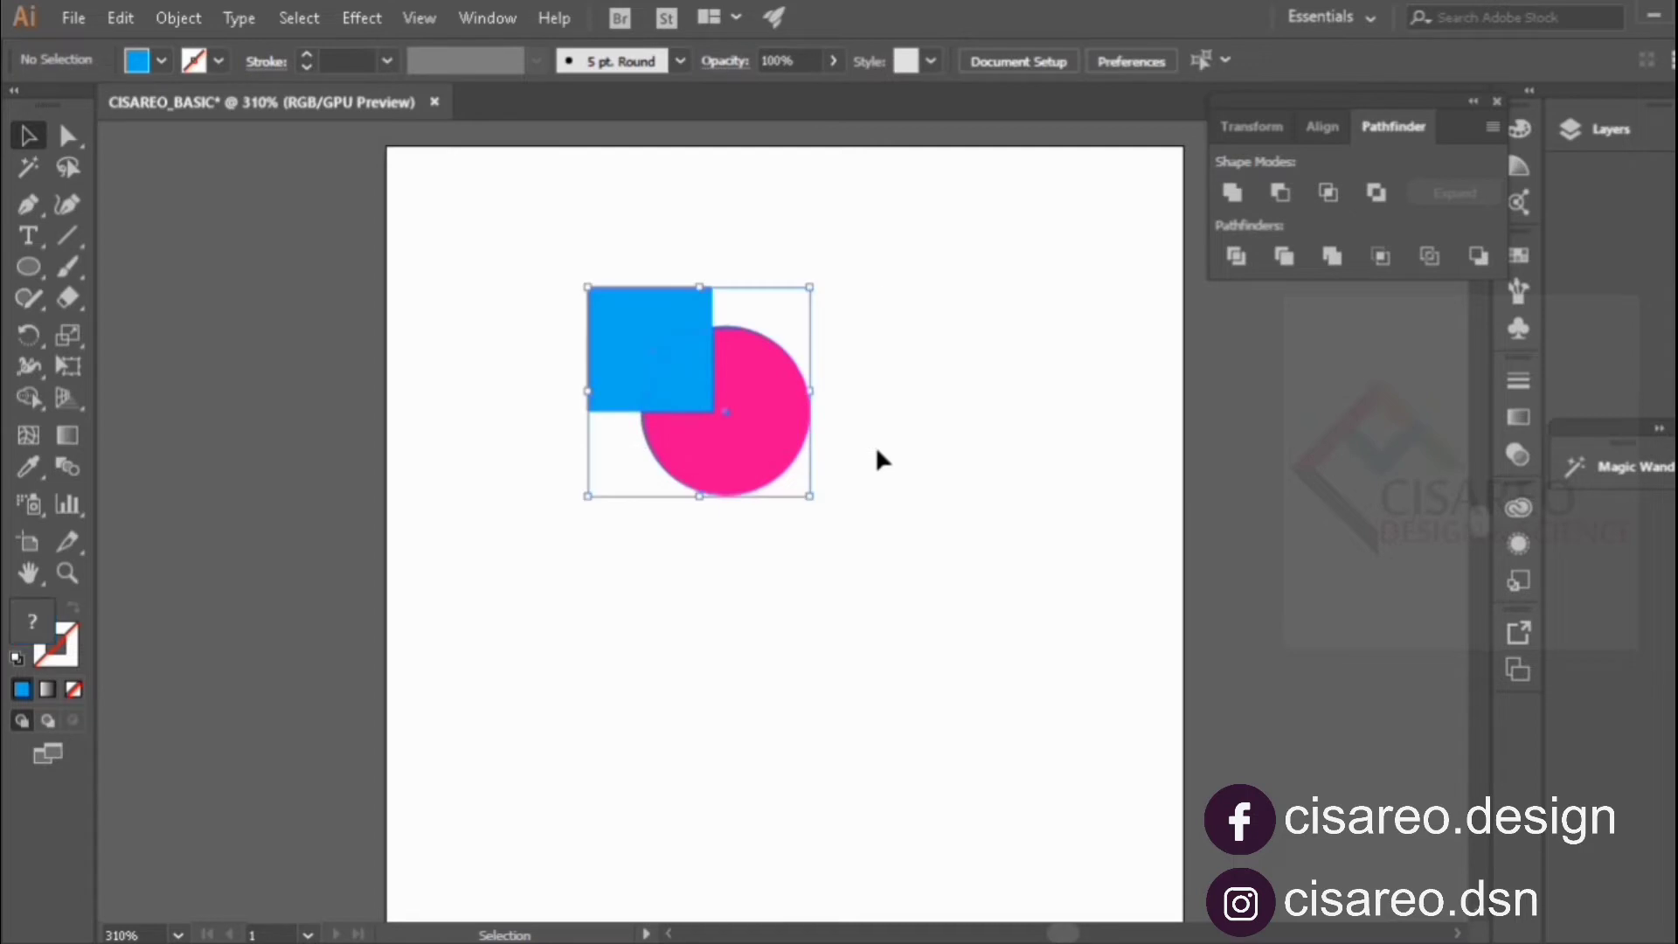
pyautogui.click(1239, 192)
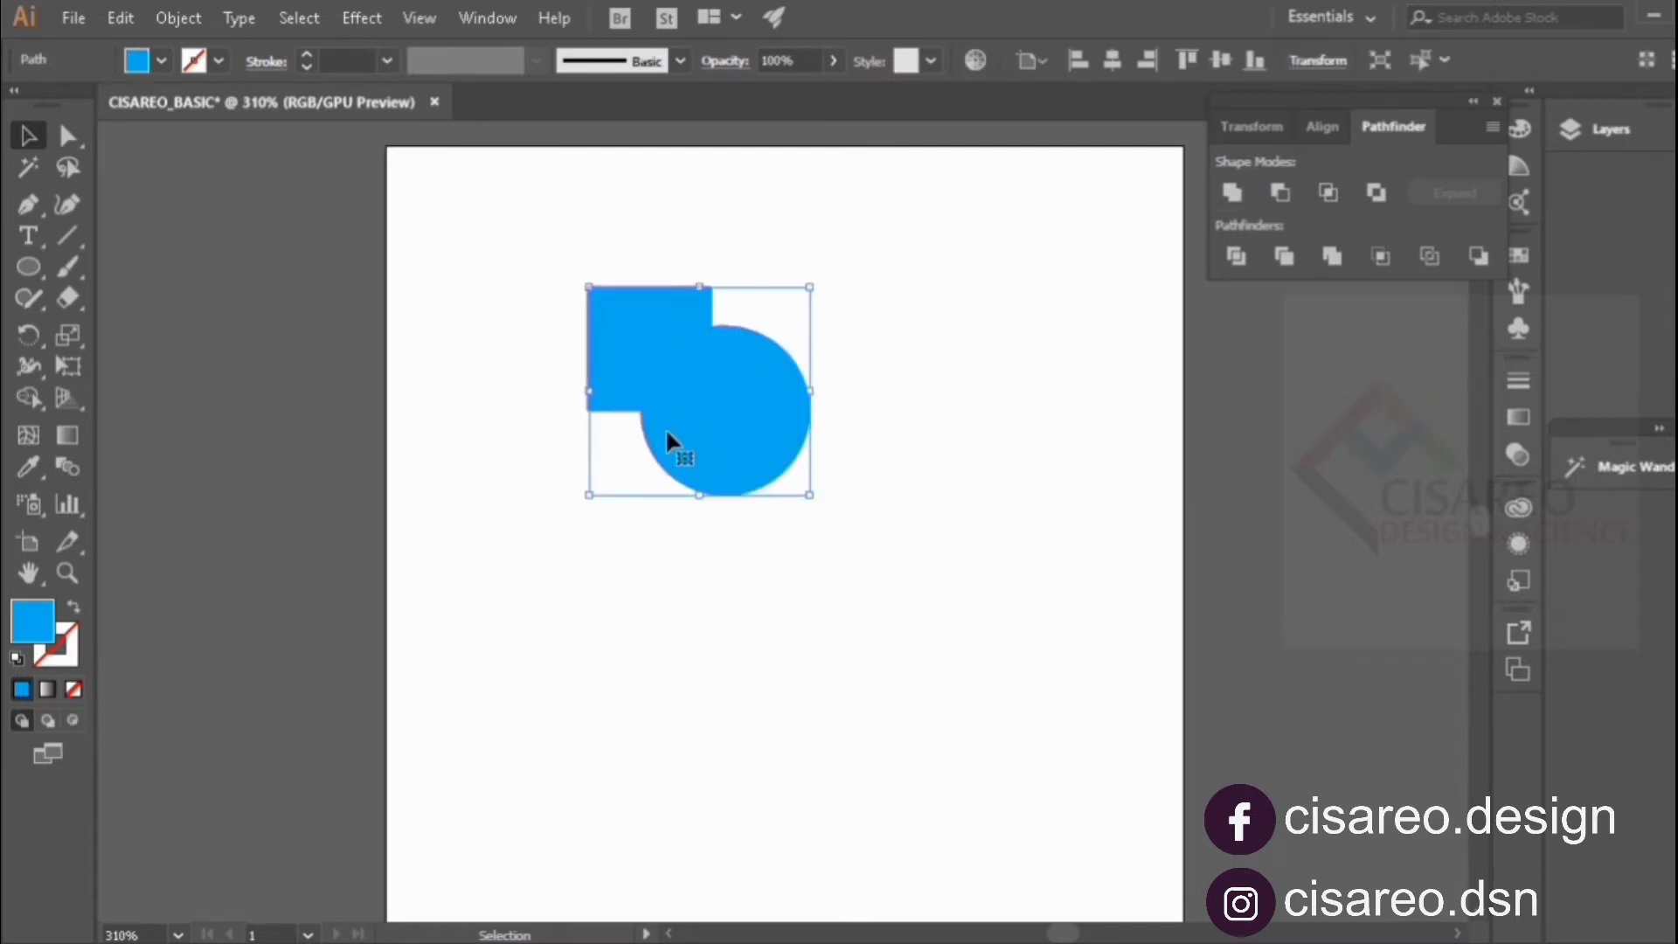
pyautogui.click(537, 245)
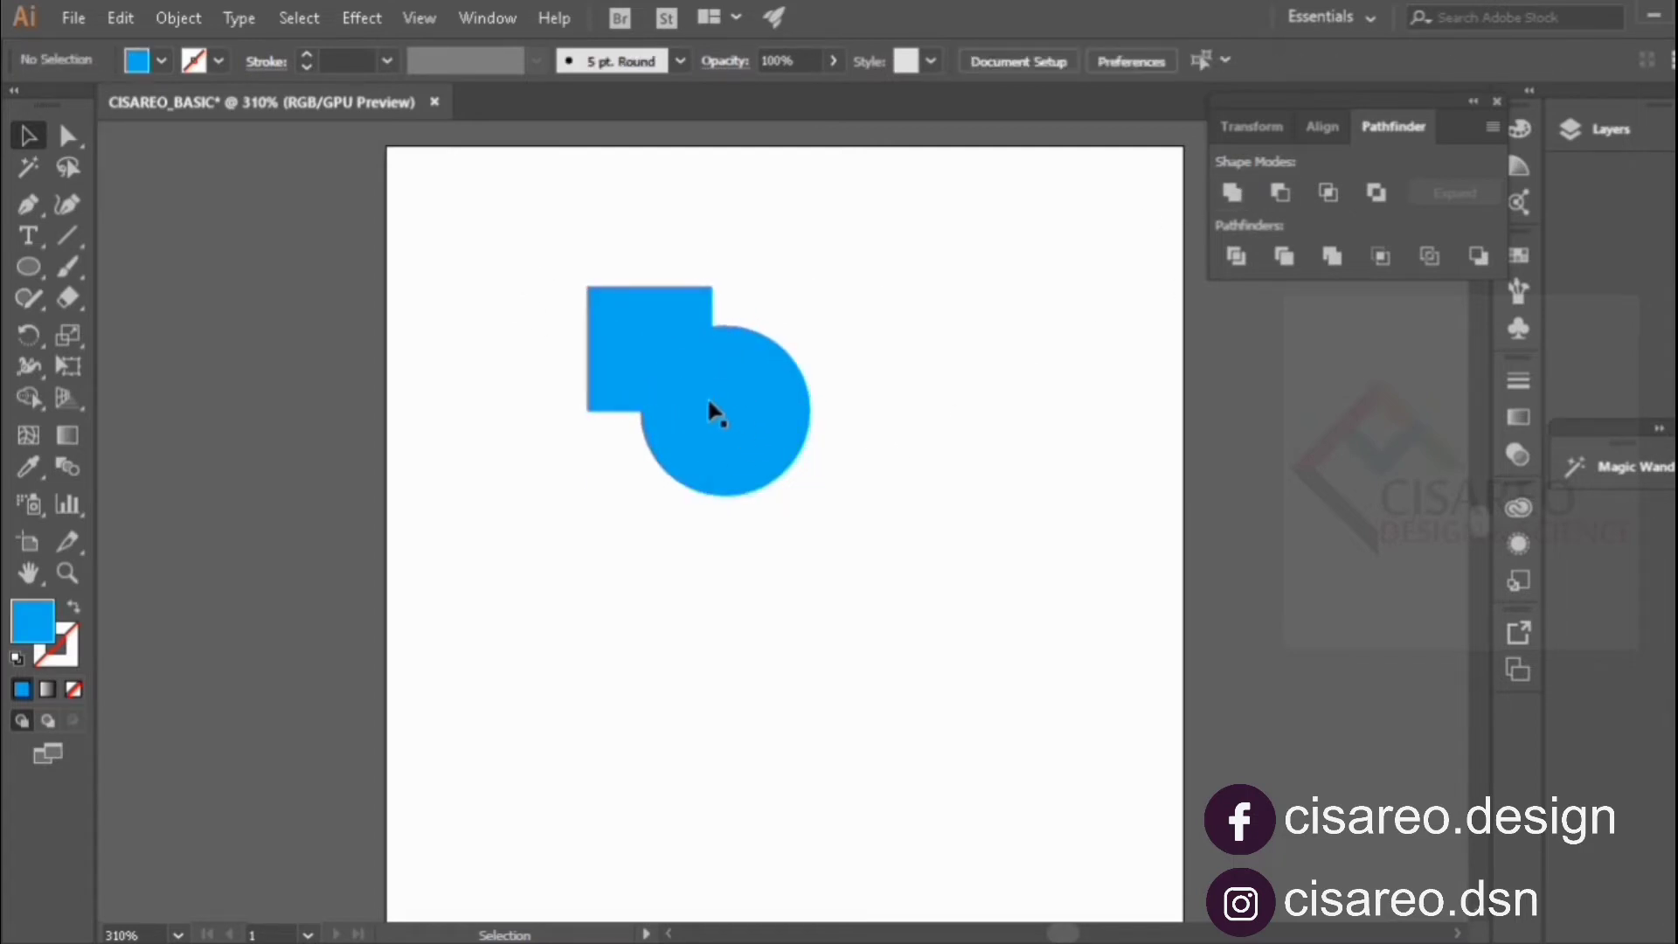
pyautogui.moveTo(706, 396)
pyautogui.mouseDown()
pyautogui.moveTo(719, 360)
pyautogui.moveTo(761, 332)
pyautogui.moveTo(762, 367)
pyautogui.moveTo(713, 395)
pyautogui.moveTo(738, 416)
pyautogui.moveTo(713, 382)
pyautogui.mouseUp()
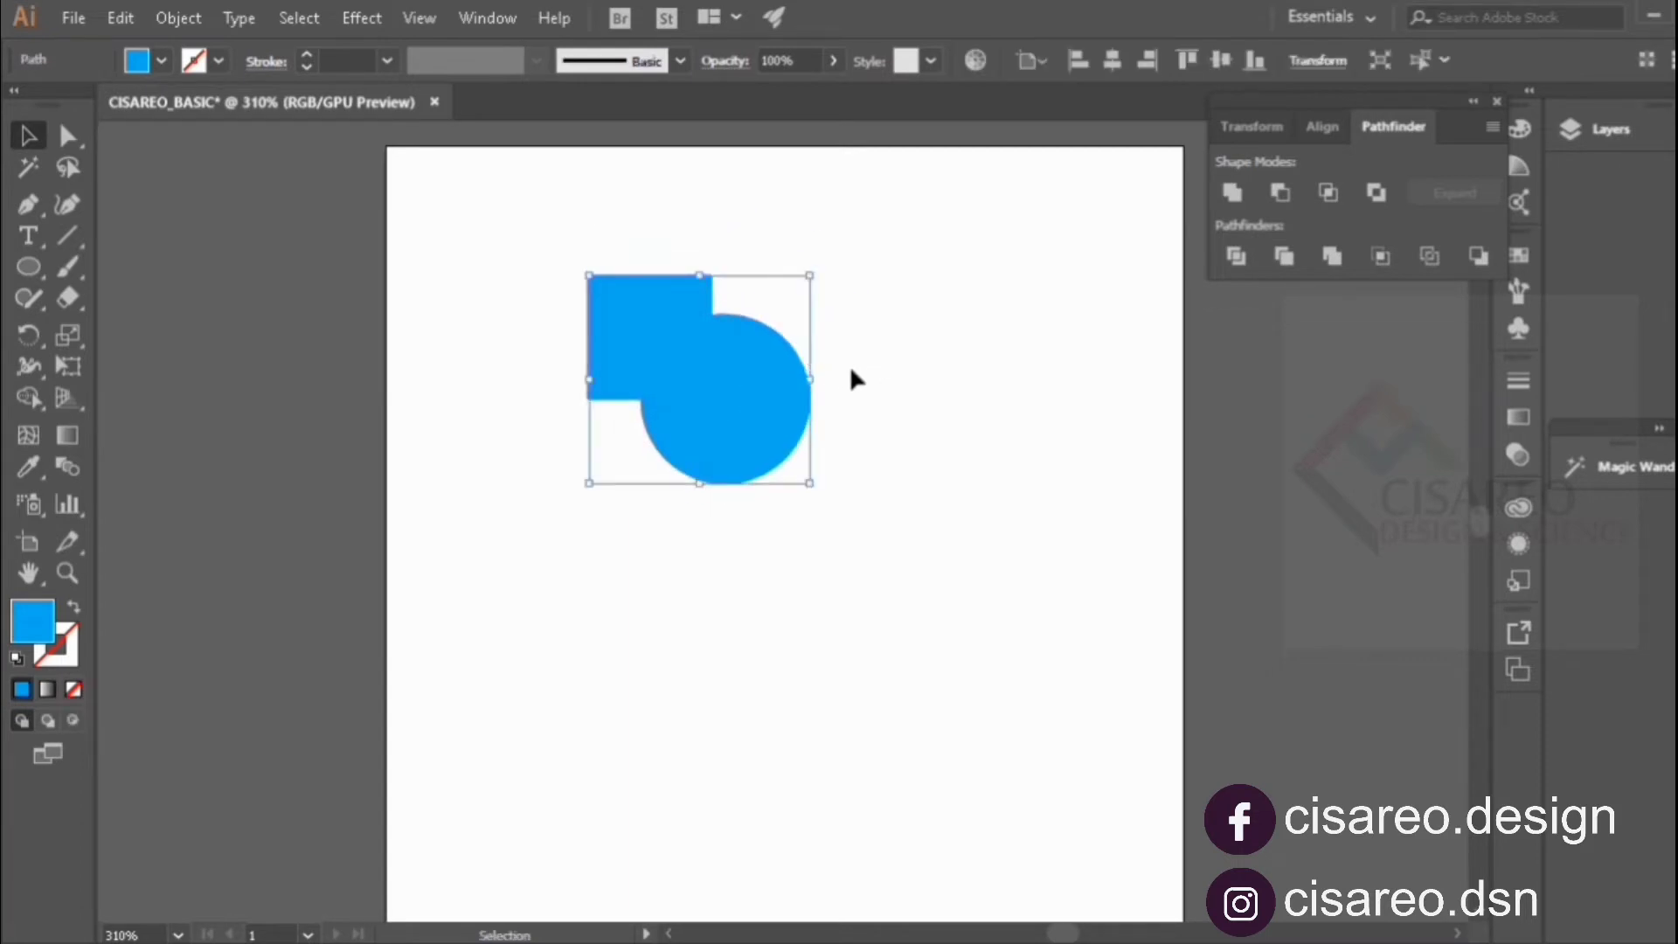
pyautogui.click(852, 377)
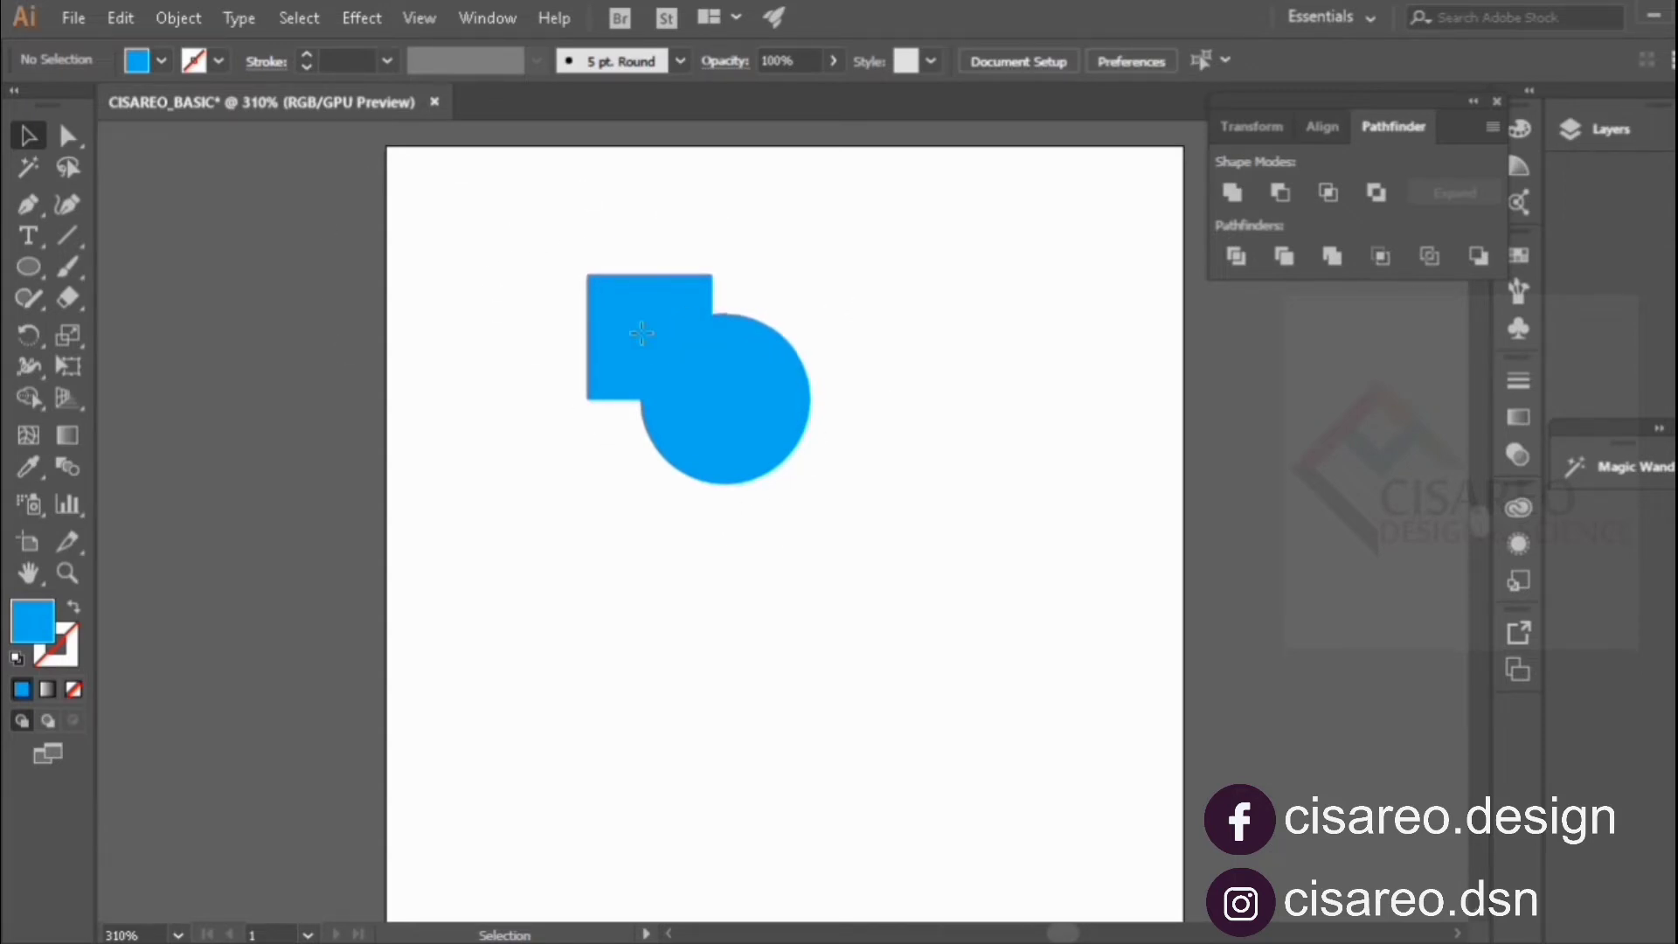
pyautogui.moveTo(750, 402); pyautogui.dragTo(760, 350)
pyautogui.click(847, 337)
pyautogui.click(910, 336)
# Undo the moves and the union of the blue shape, and clear the selection.
pyautogui.hotkey('ctrl', 'z')
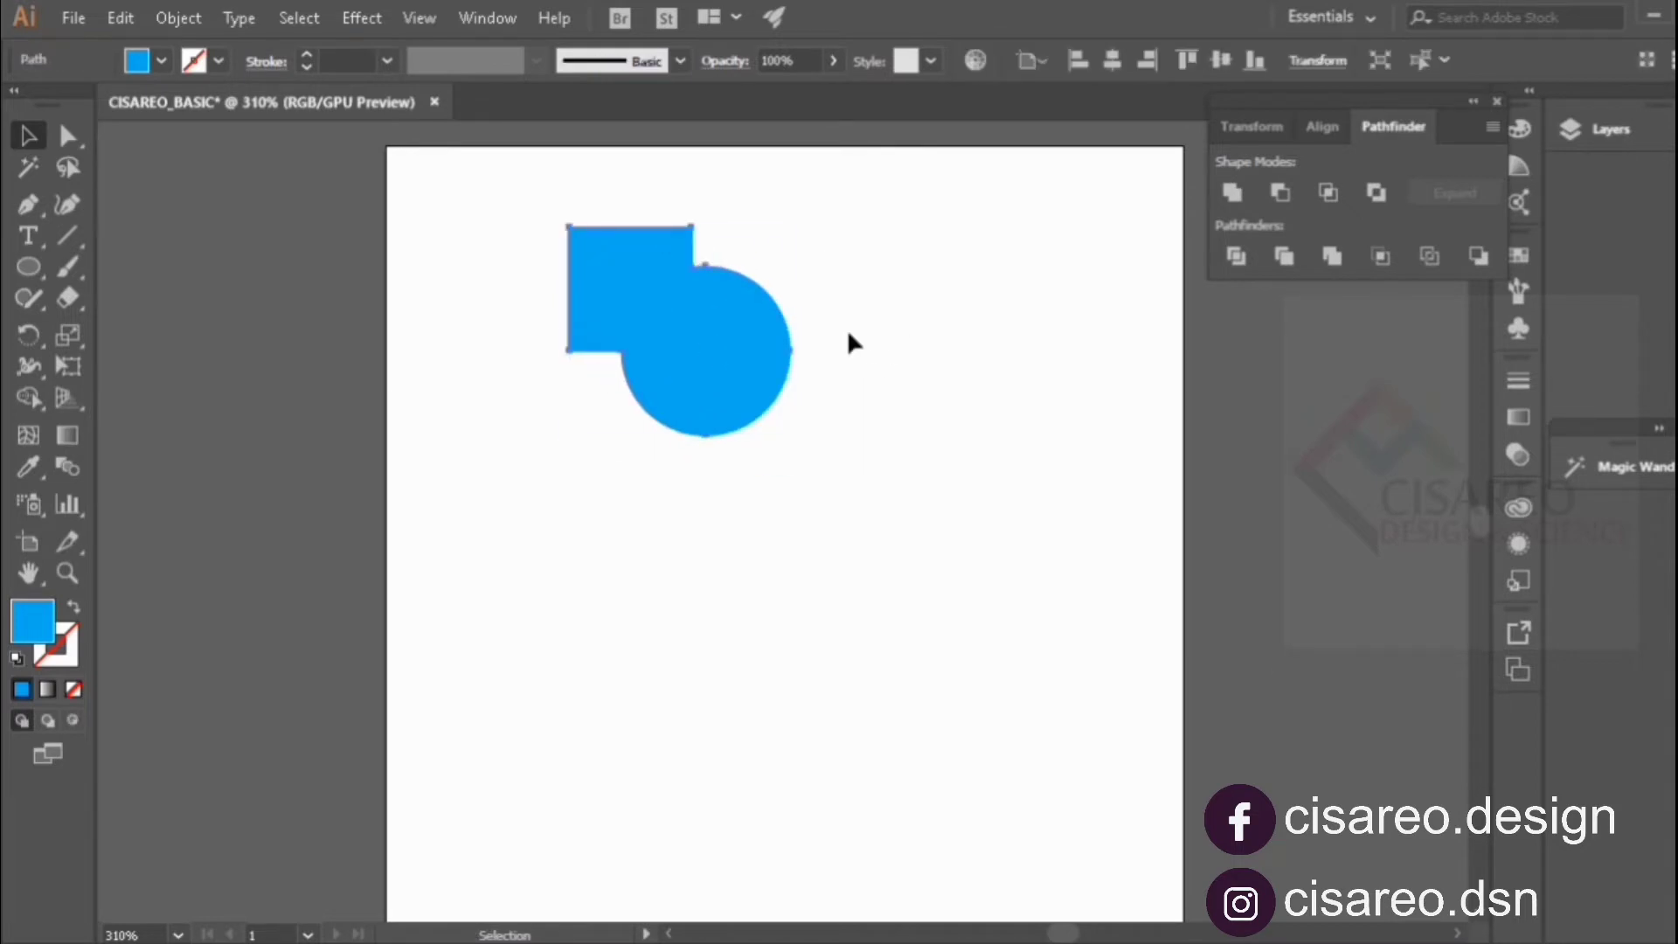
pyautogui.hotkey('ctrl', 'z')
pyautogui.hotkey('ctrl', 'z')
pyautogui.hotkey('ctrl', 'z')
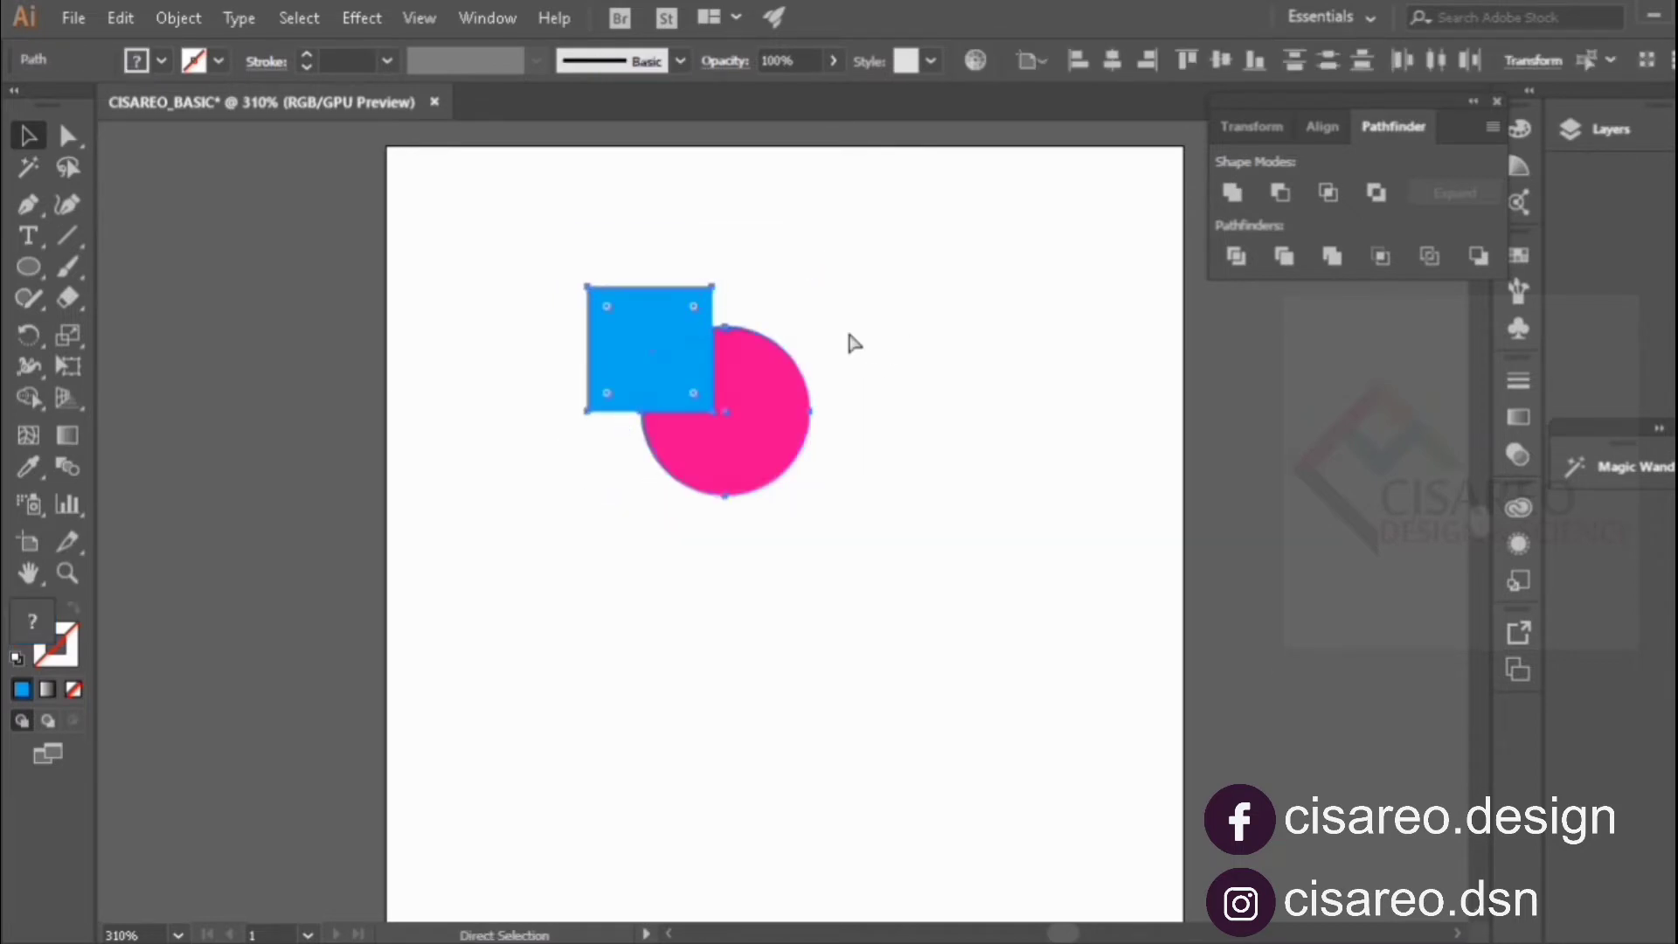
pyautogui.click(893, 327)
# Move the blue square away from the circle, then back over the circle's upper-left part.
pyautogui.moveTo(678, 330); pyautogui.dragTo(637, 245)
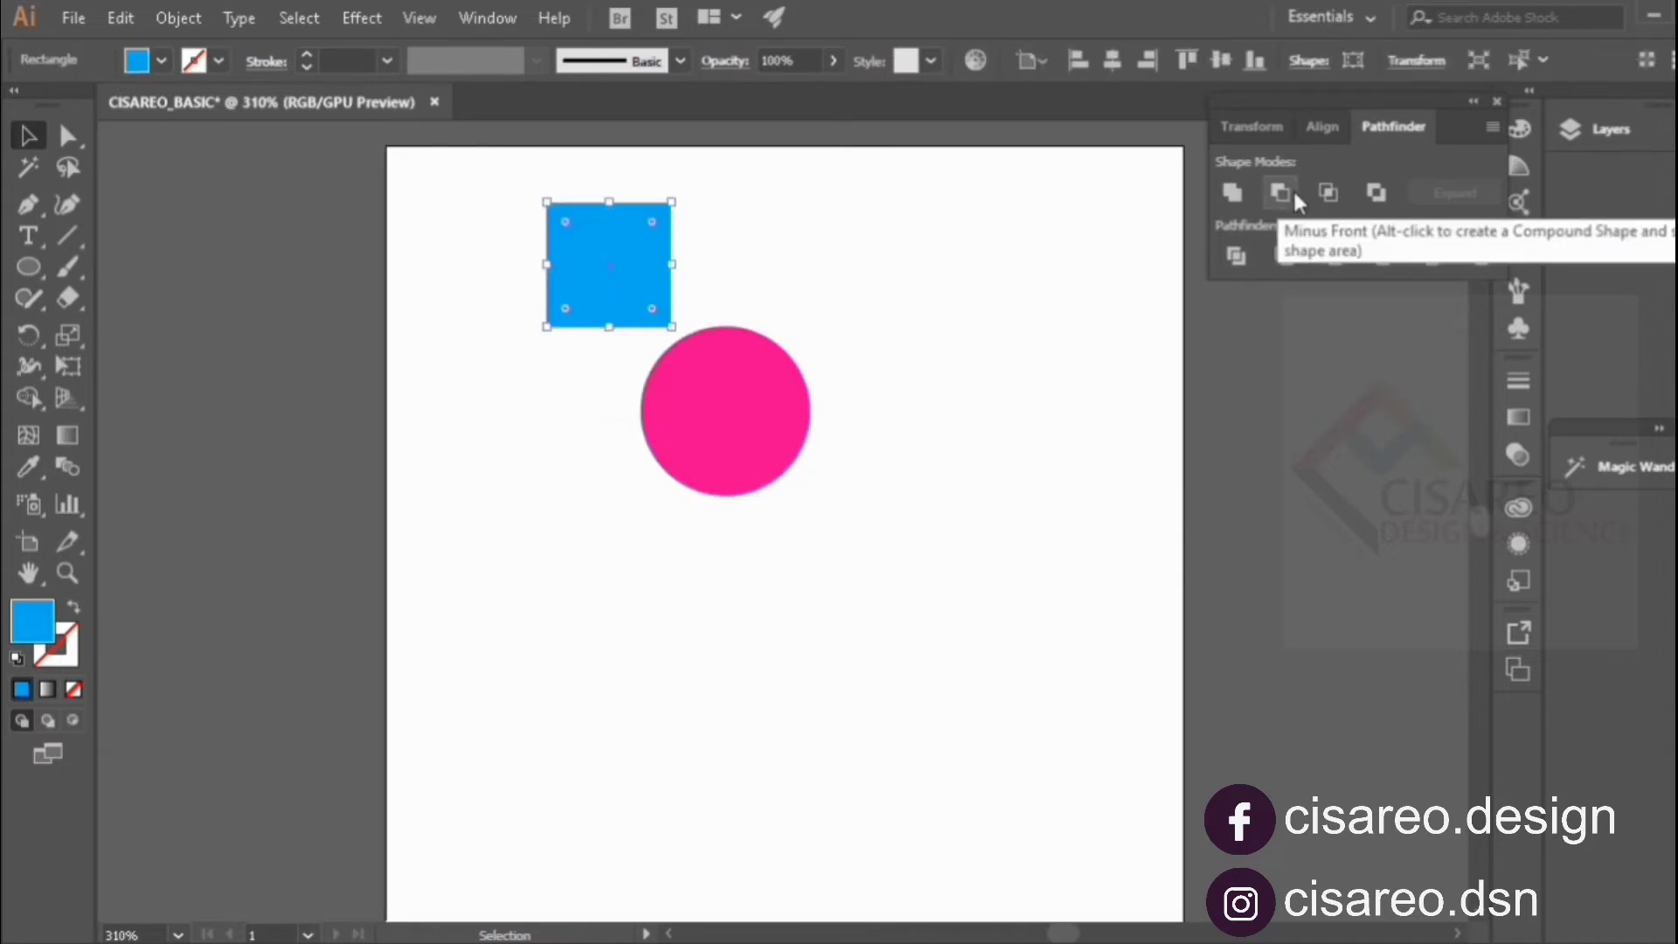
pyautogui.click(753, 271)
pyautogui.moveTo(600, 241); pyautogui.dragTo(645, 317)
# Subtract the front blue square from the pink circle with Minus Front.
pyautogui.moveTo(506, 243); pyautogui.dragTo(862, 426)
pyautogui.click(1279, 194)
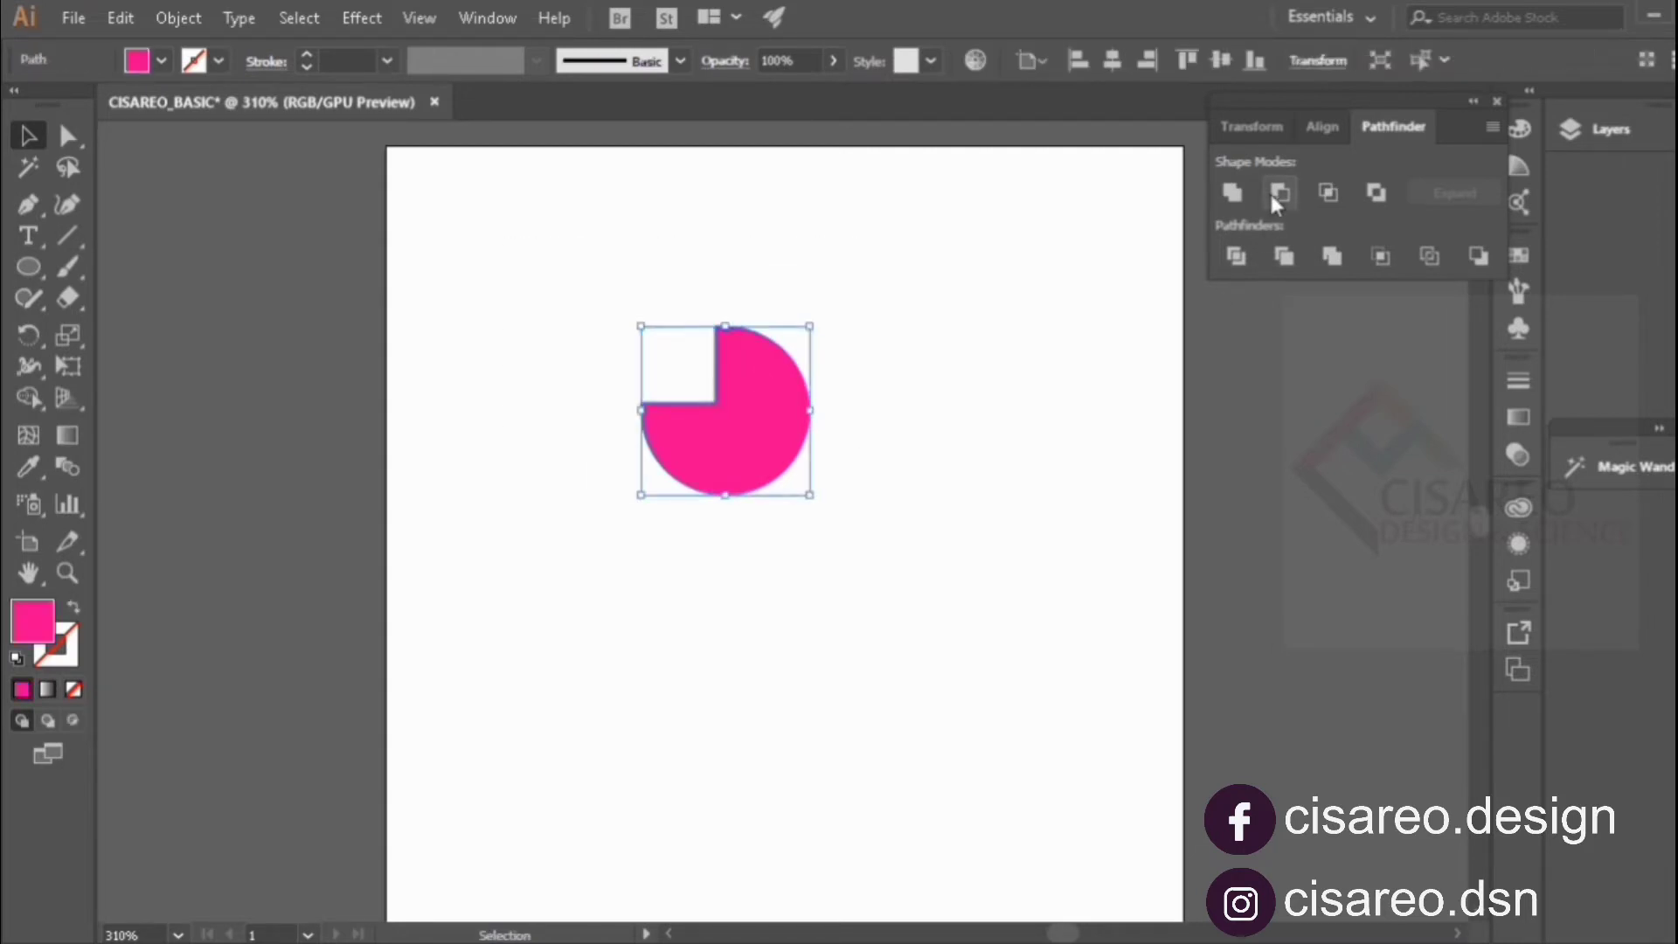
pyautogui.click(951, 290)
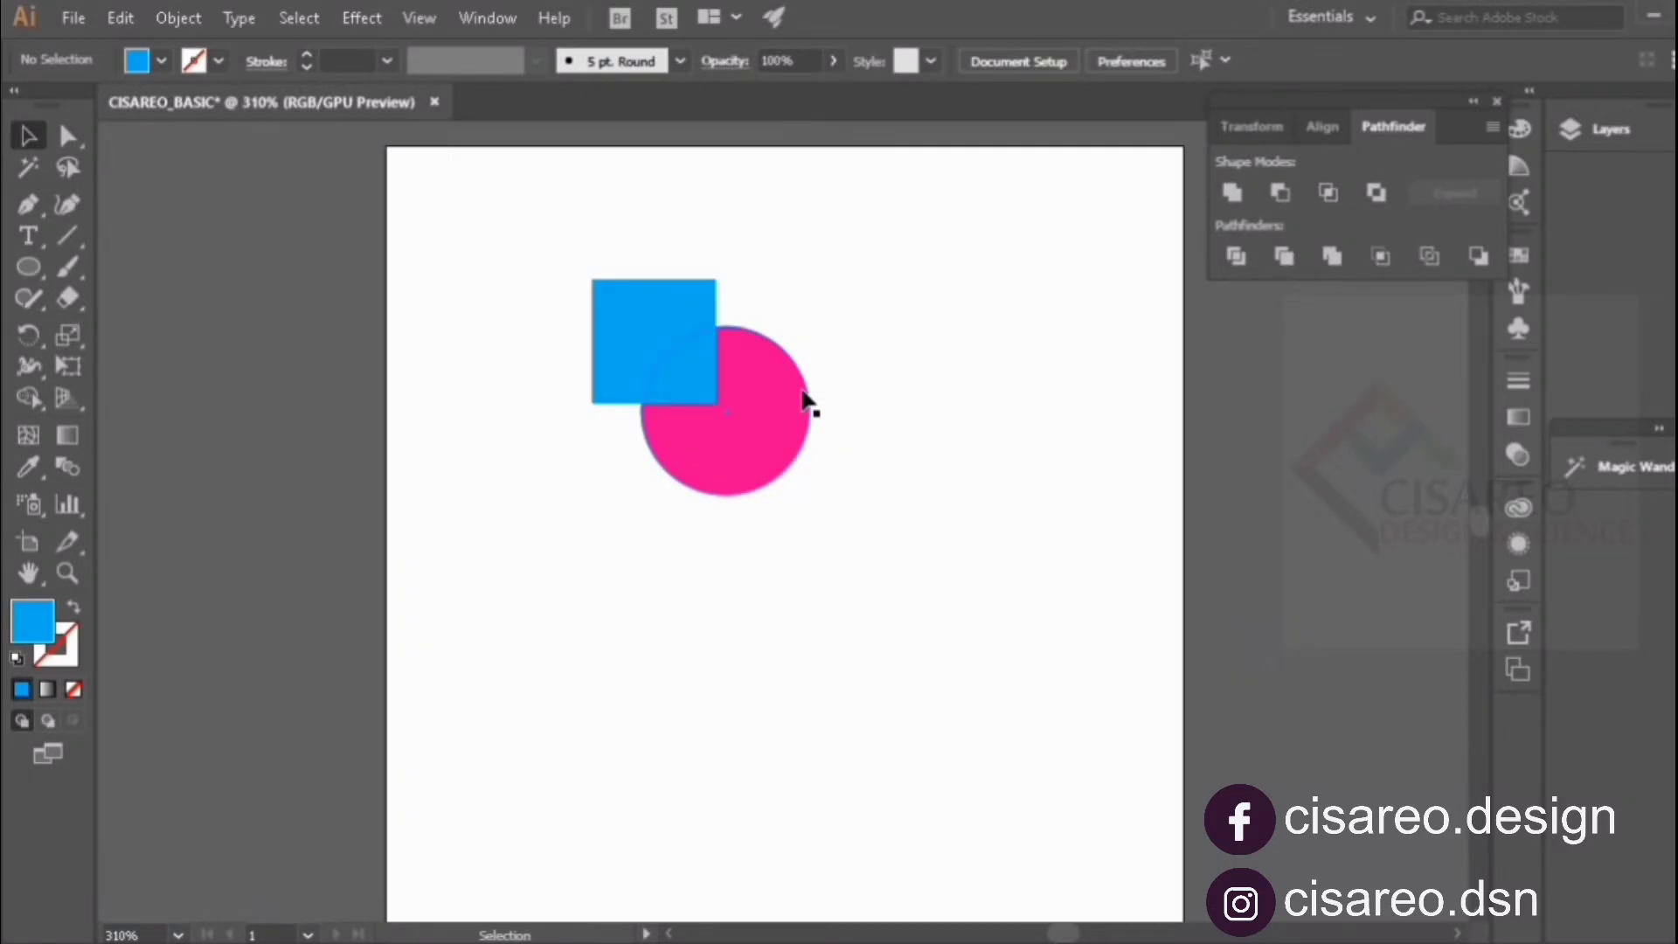
# Bring the pink circle to the front of the blue square.
pyautogui.rightClick(799, 390)
pyautogui.press('Escape')
pyautogui.rightClick(784, 384)
pyautogui.moveTo(962, 790)
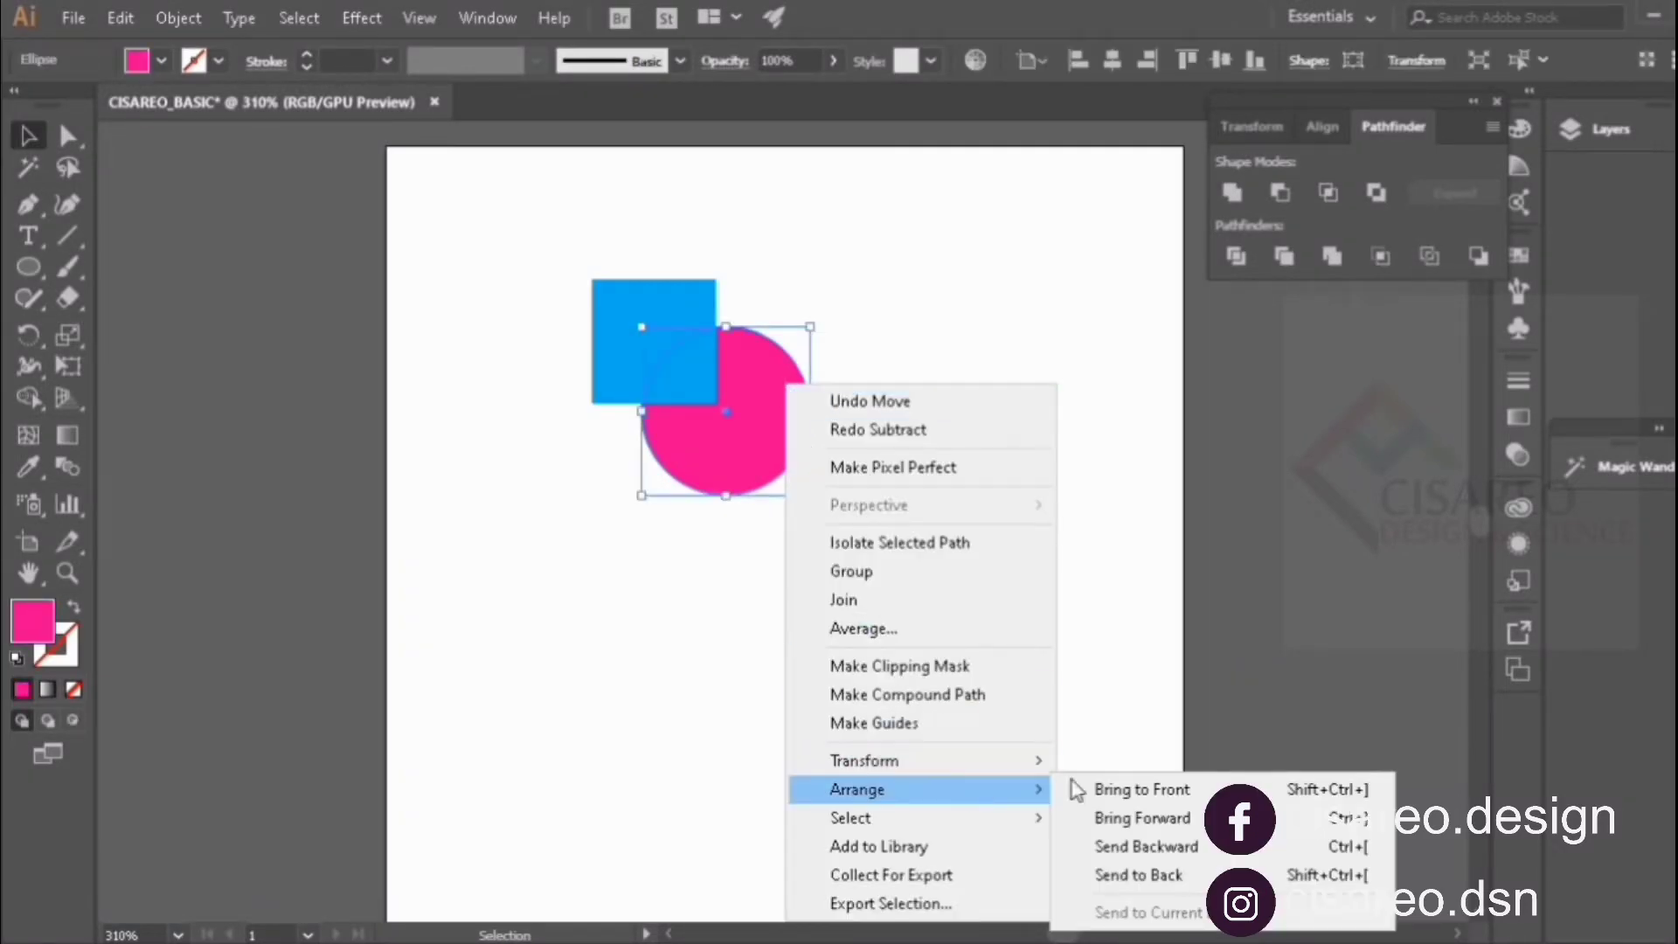
pyautogui.click(1136, 789)
pyautogui.click(1011, 511)
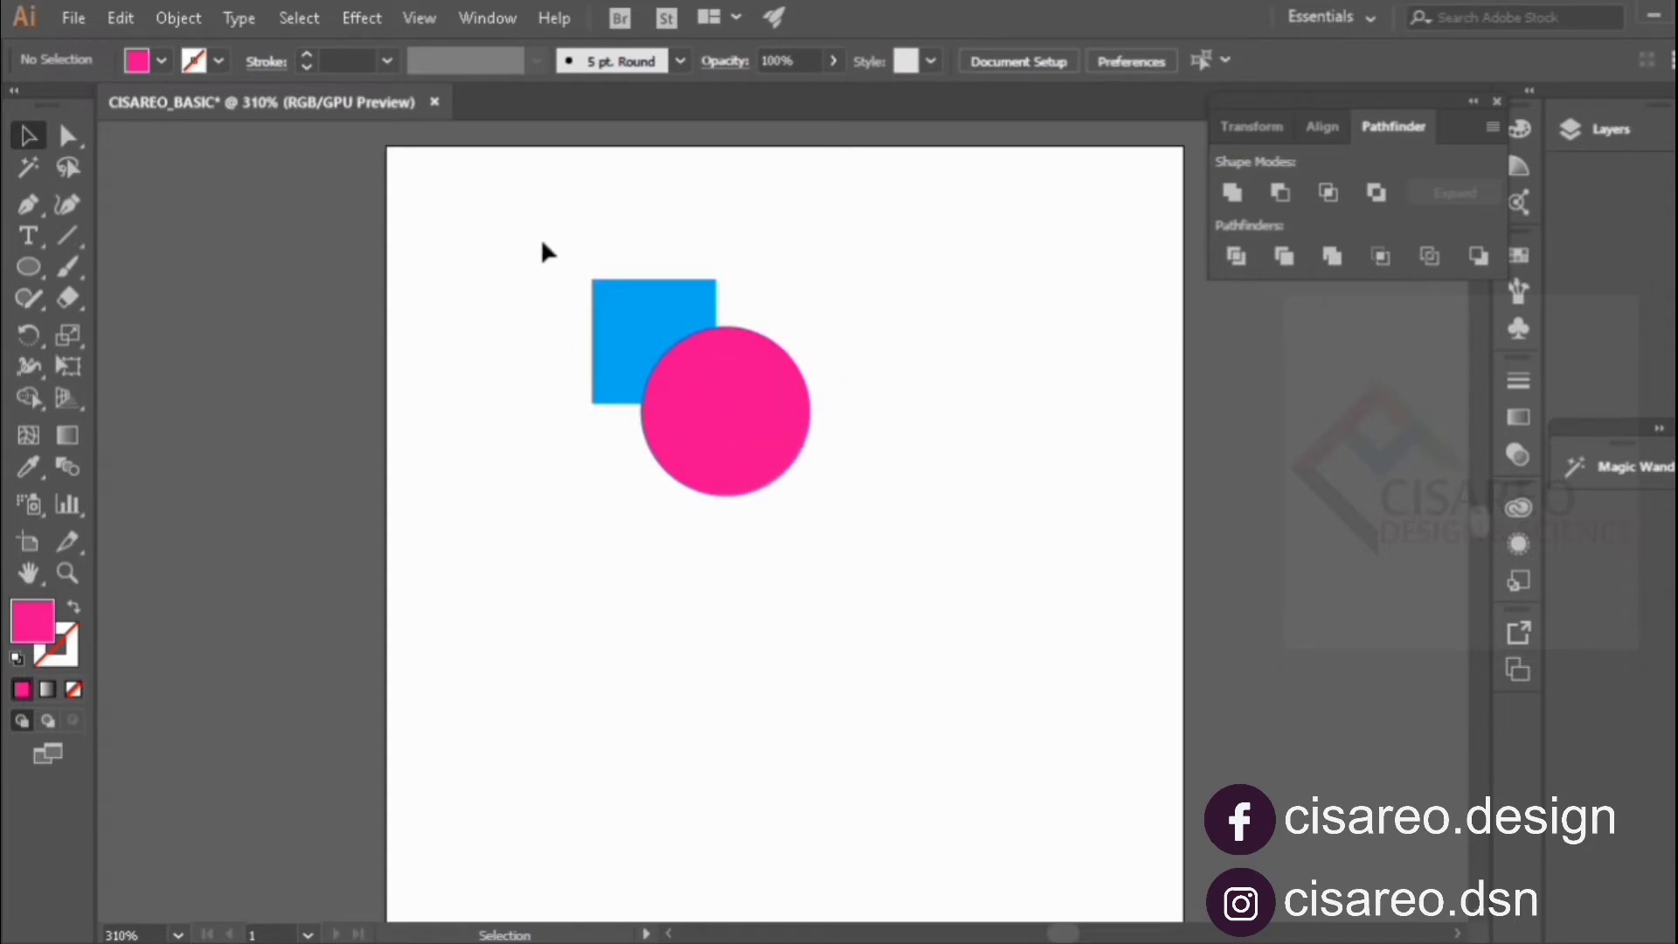
# Subtract the front pink circle from the blue square with Minus Front.
pyautogui.moveTo(542, 238); pyautogui.dragTo(869, 441)
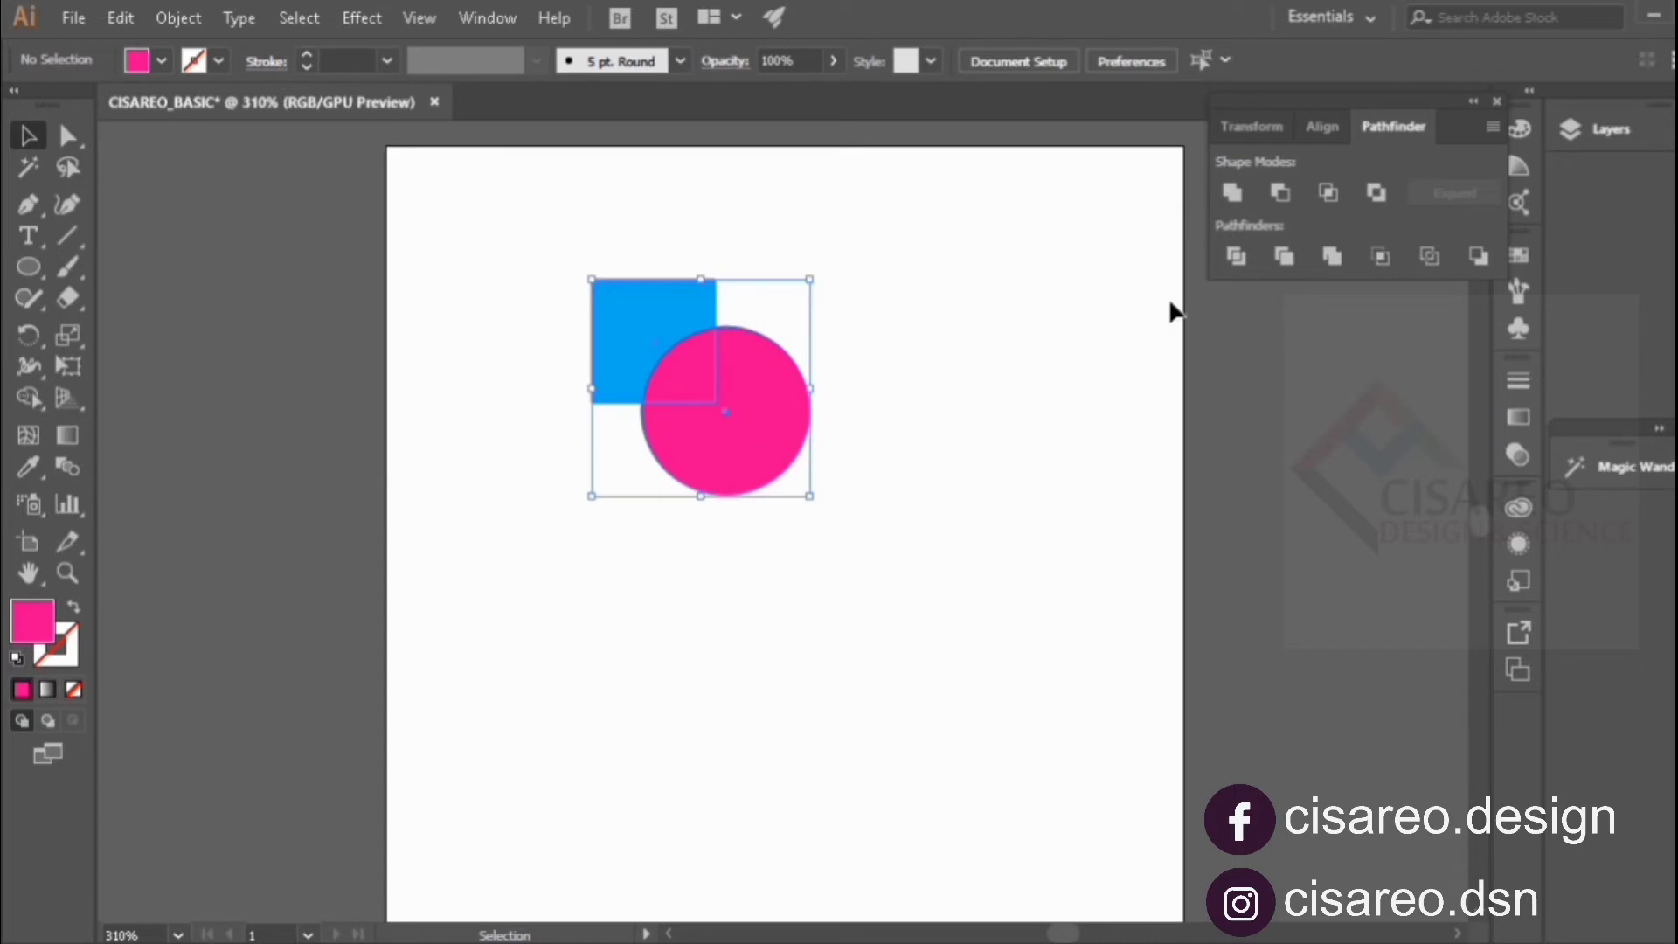
pyautogui.click(1283, 193)
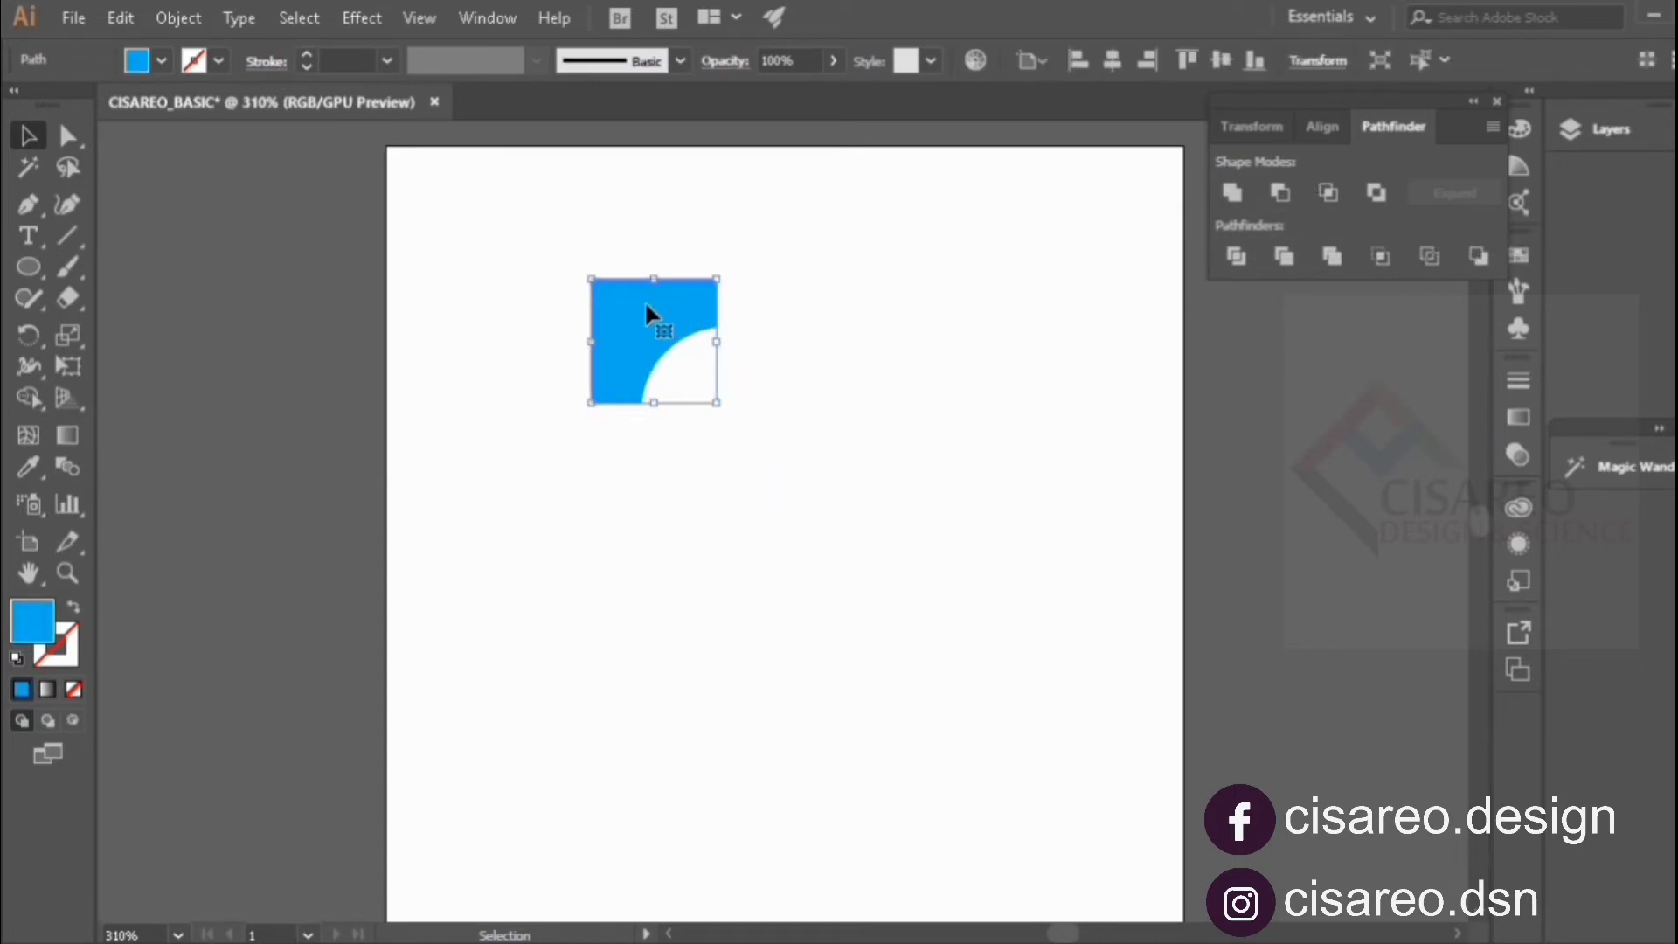
# Undo the Minus Front so both full shapes are restored, and clear the selection.
pyautogui.click(780, 406)
pyautogui.hotkey('ctrl', 'z')
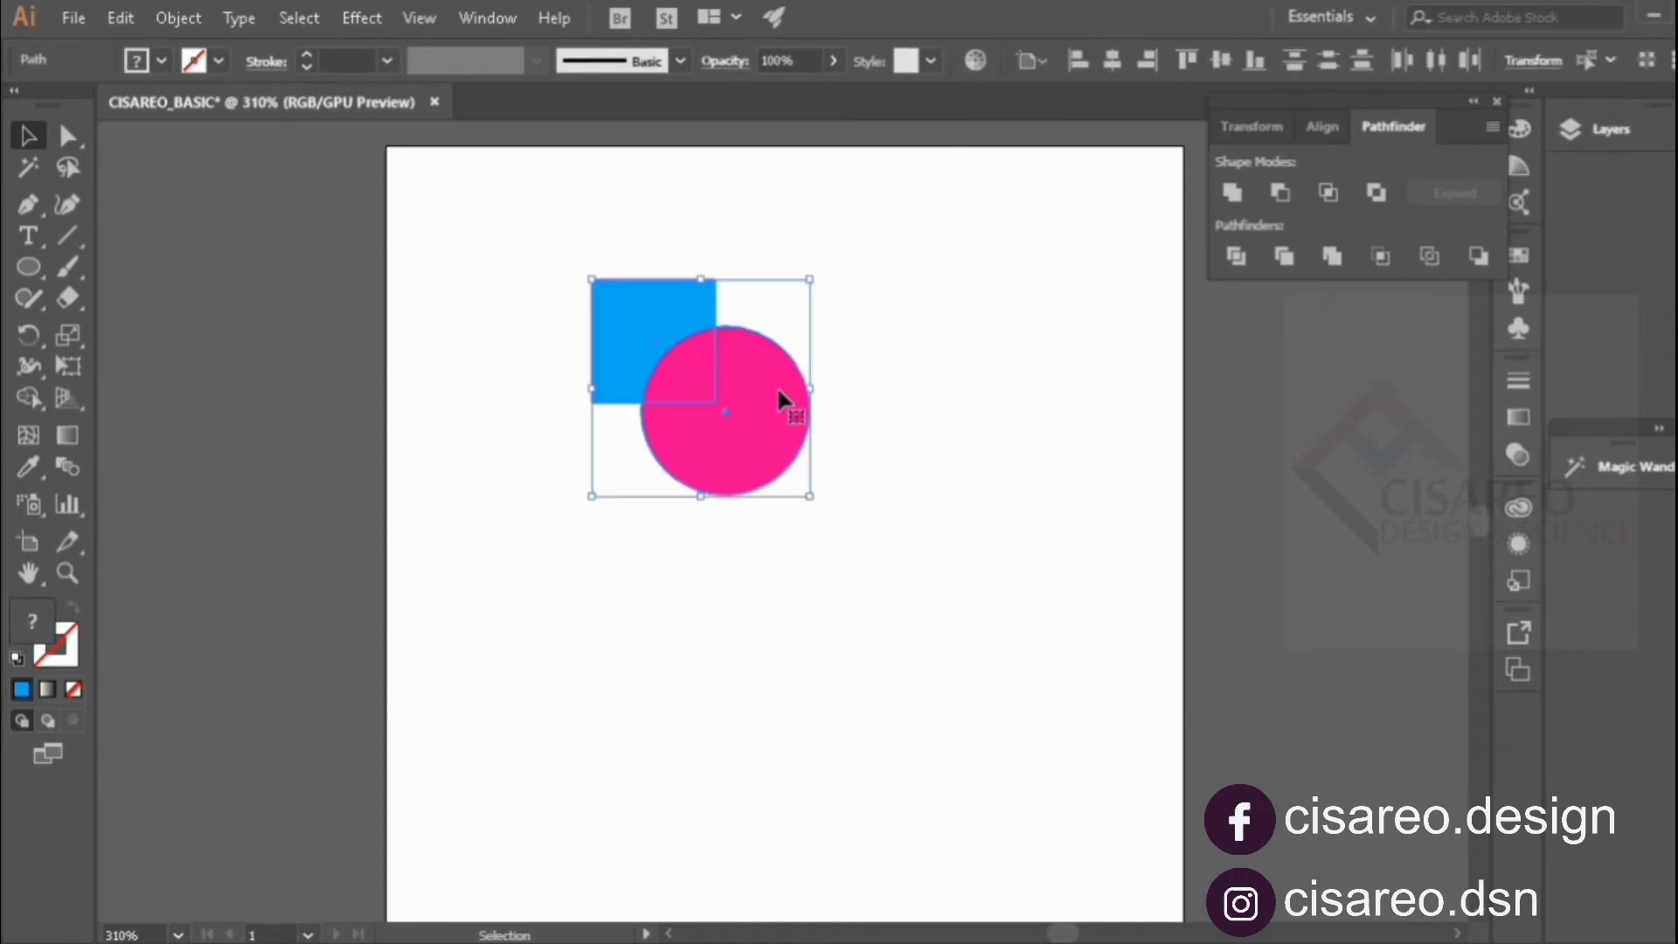
pyautogui.click(890, 387)
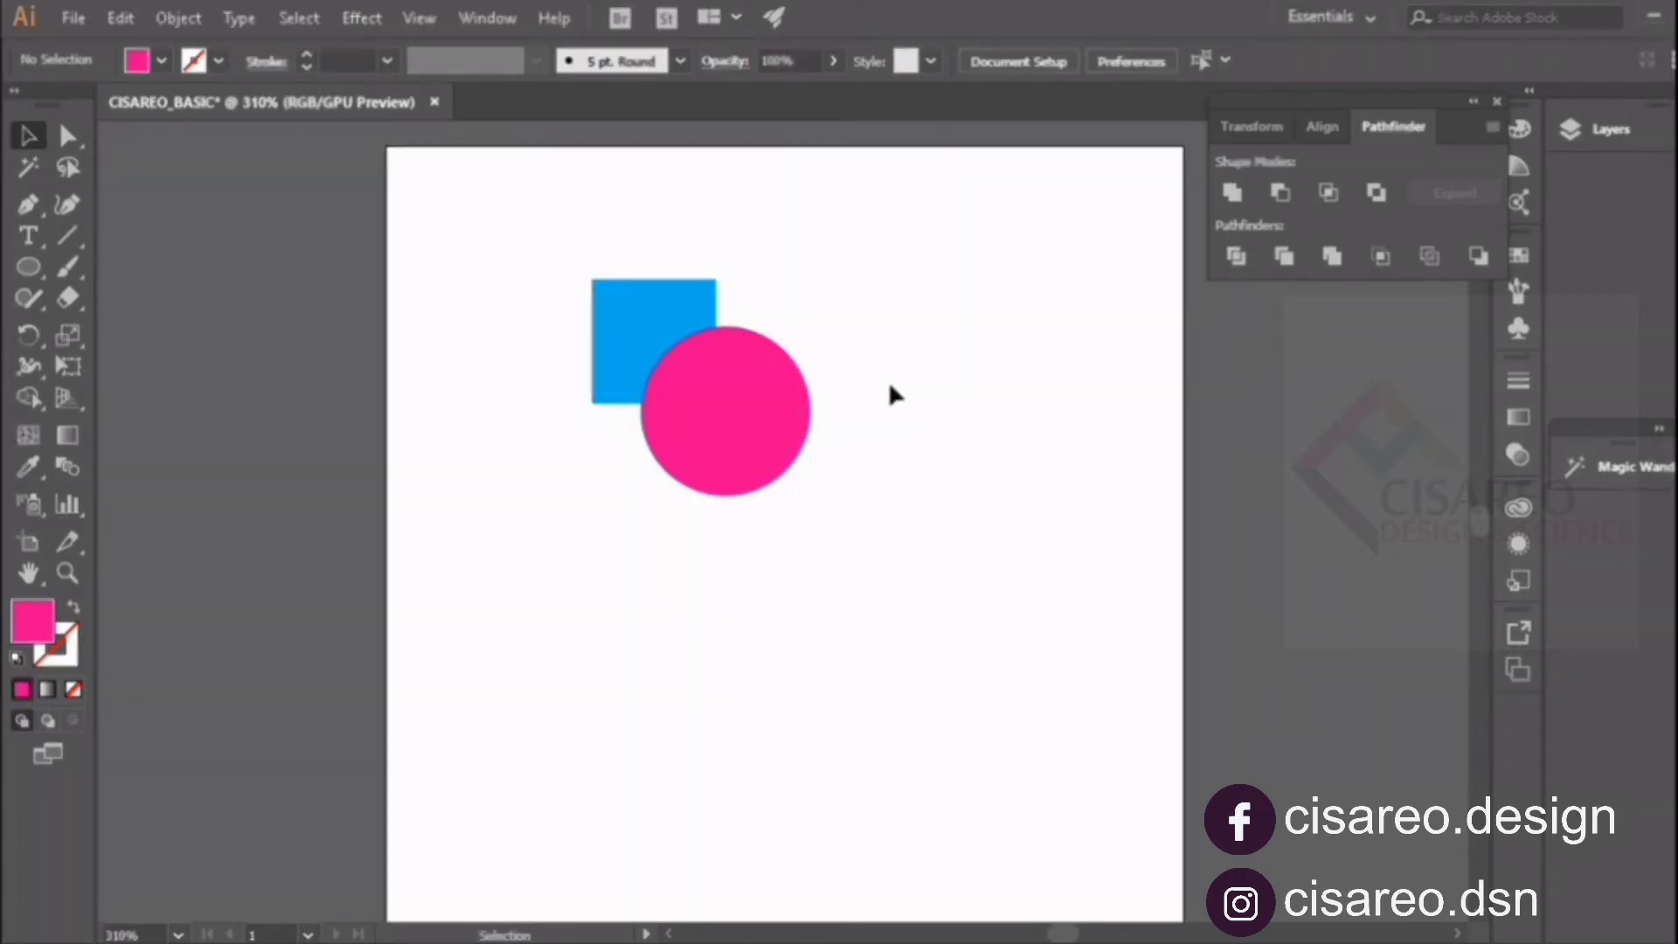
# Move the pink circle off the blue square, then back to overlap the square's lower-right corner.
pyautogui.moveTo(719, 409); pyautogui.dragTo(818, 378)
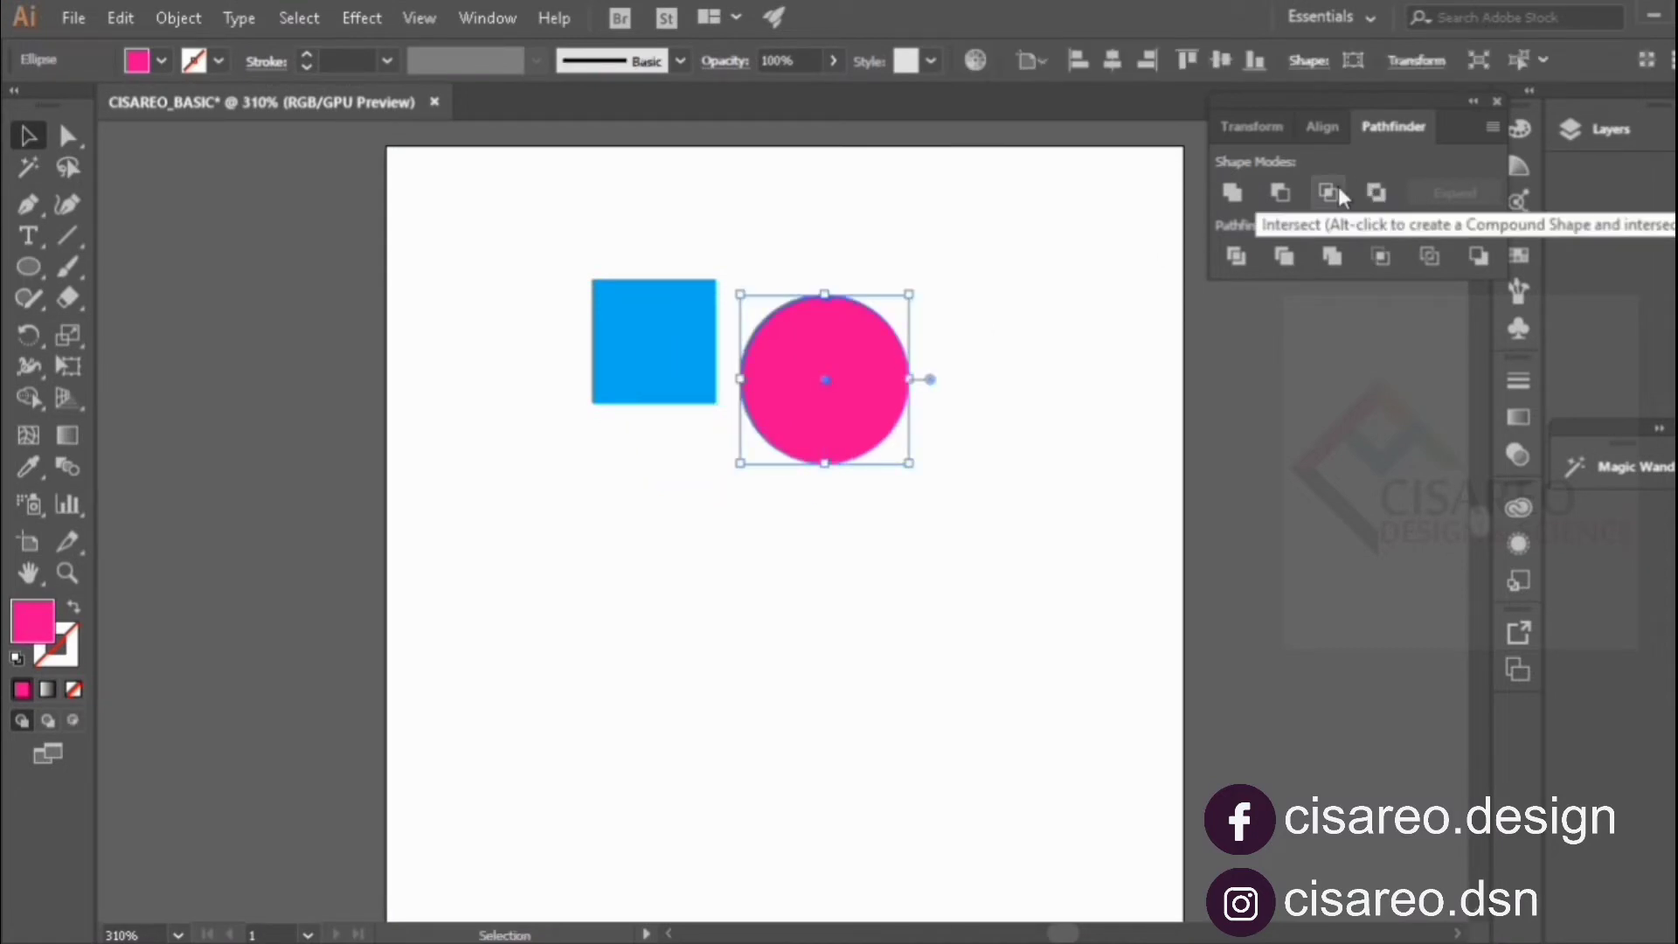
pyautogui.click(1029, 298)
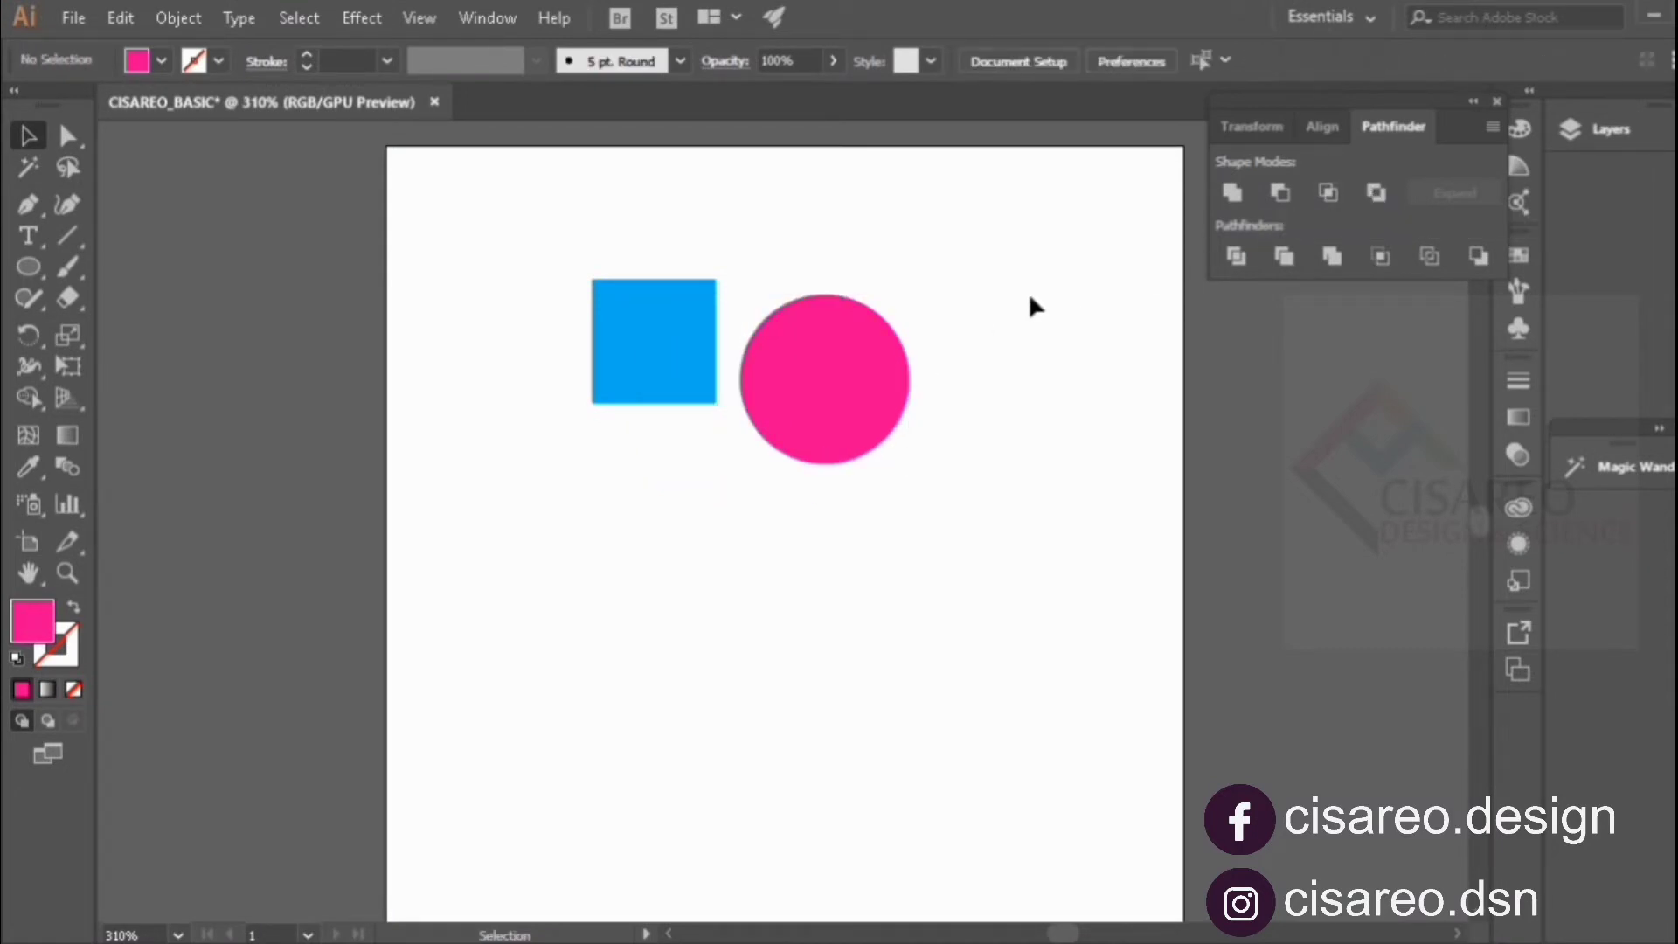
pyautogui.moveTo(834, 371); pyautogui.dragTo(746, 414)
pyautogui.click(936, 355)
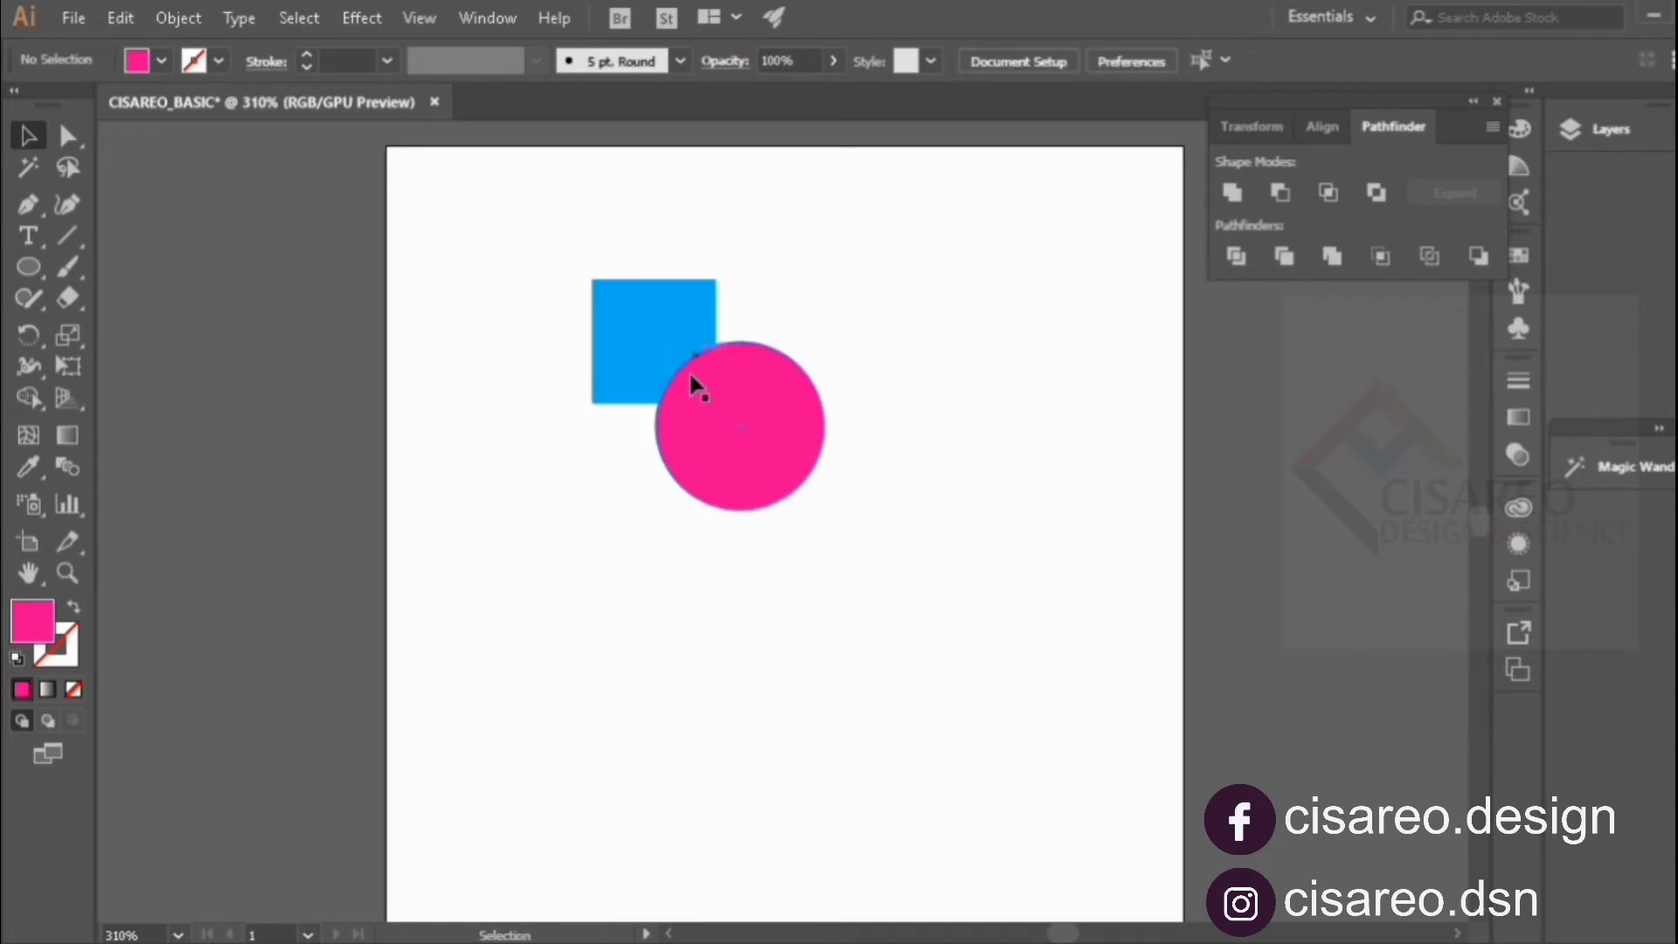
pyautogui.moveTo(722, 367)
pyautogui.mouseDown()
pyautogui.moveTo(746, 393)
pyautogui.moveTo(719, 363)
pyautogui.moveTo(714, 401)
pyautogui.moveTo(747, 366)
pyautogui.mouseUp()
pyautogui.click(902, 325)
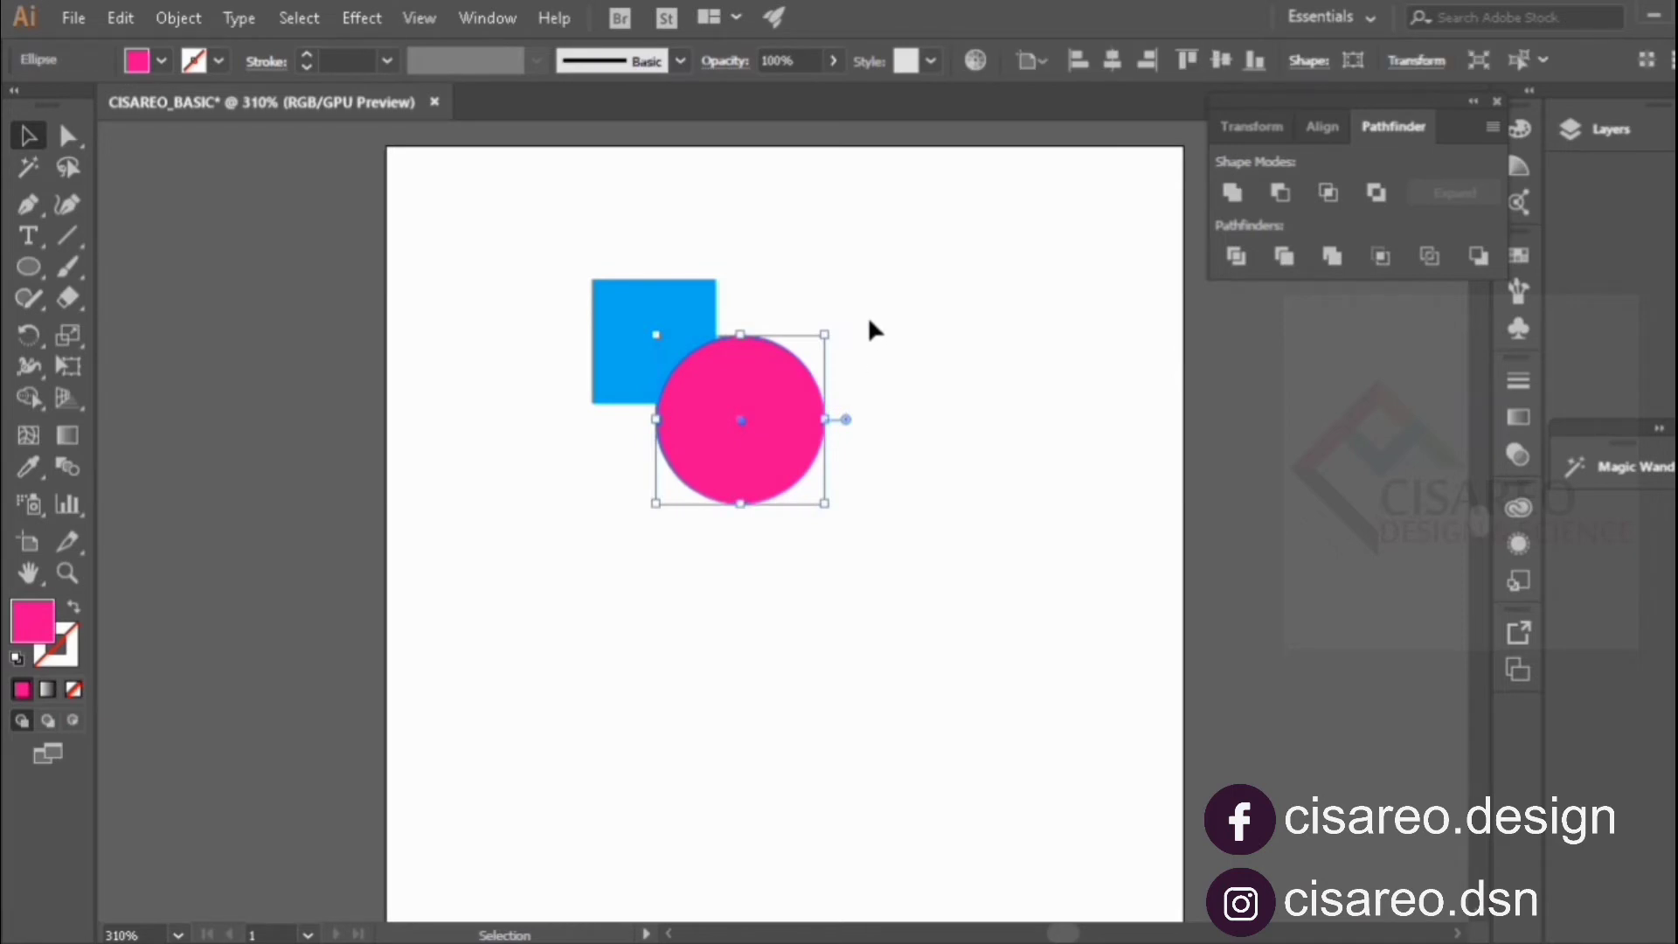
pyautogui.click(809, 273)
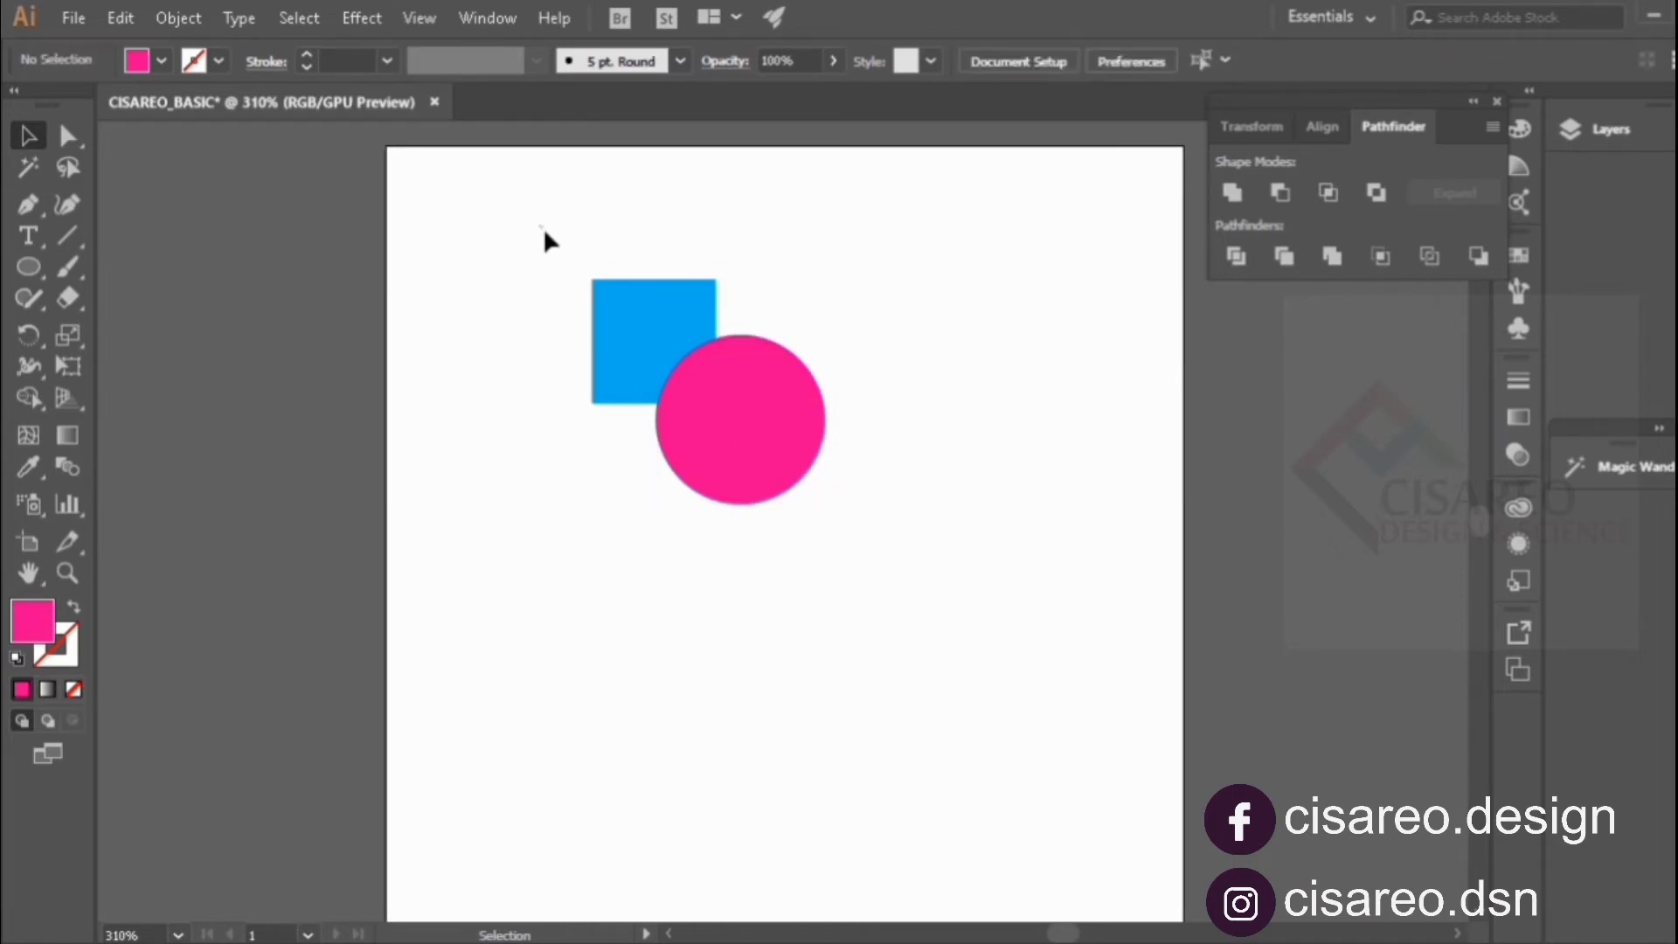
# Apply Intersect to the blue square and the pink circle in front of it, and undo the result.
pyautogui.moveTo(538, 225); pyautogui.dragTo(859, 437)
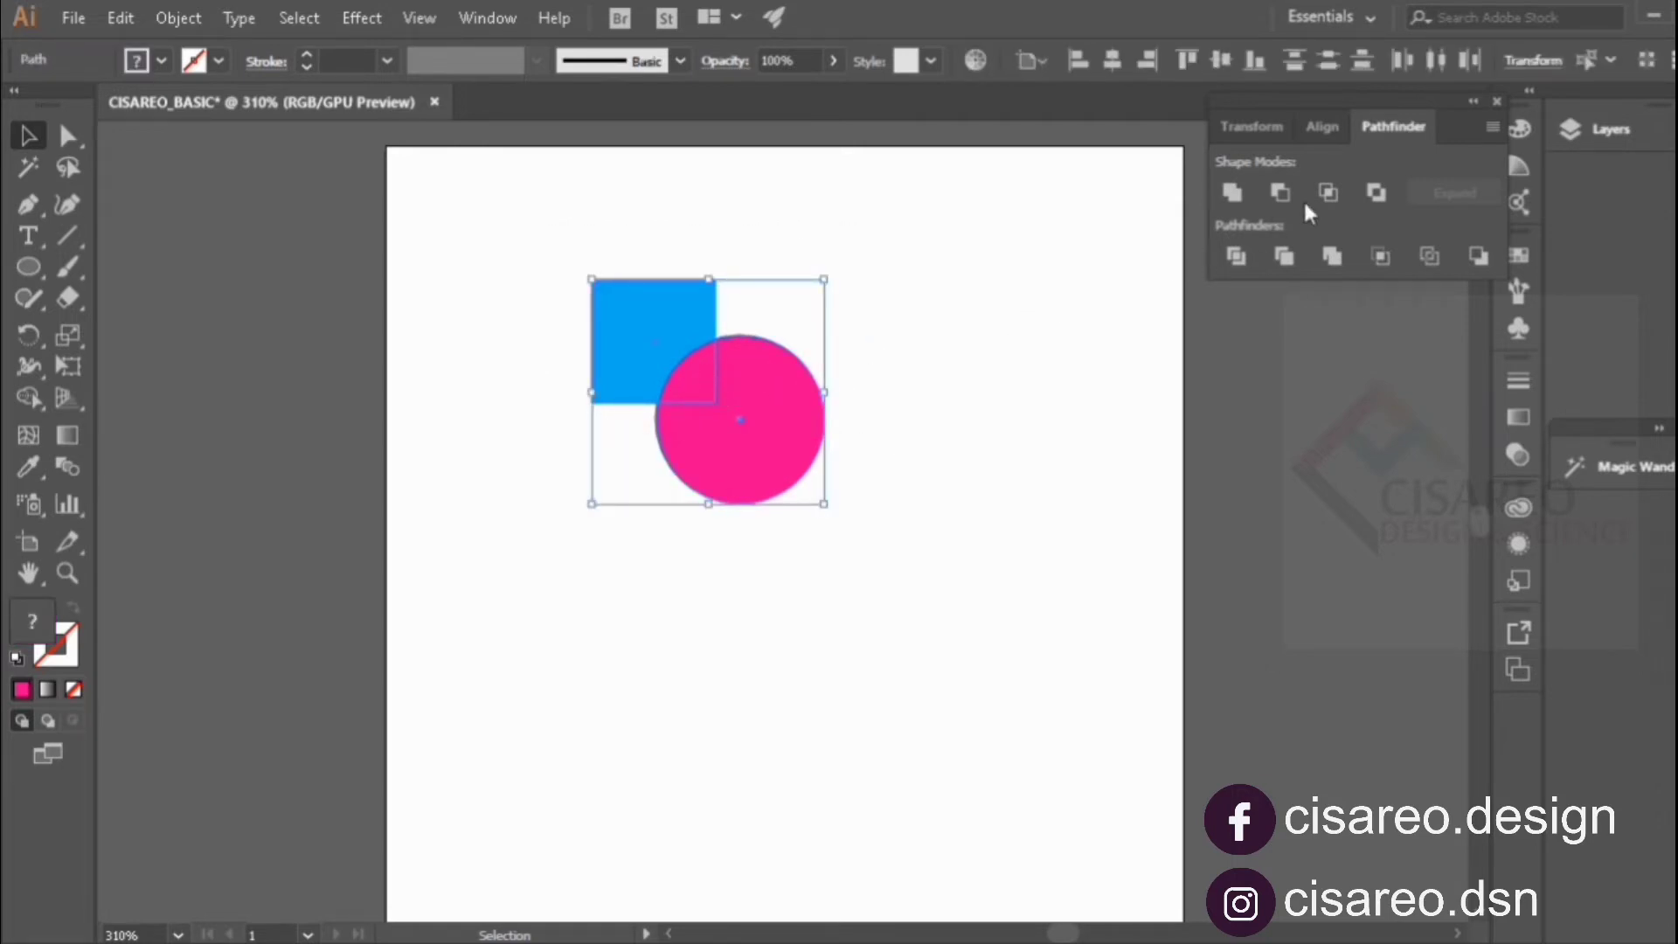
pyautogui.click(1326, 197)
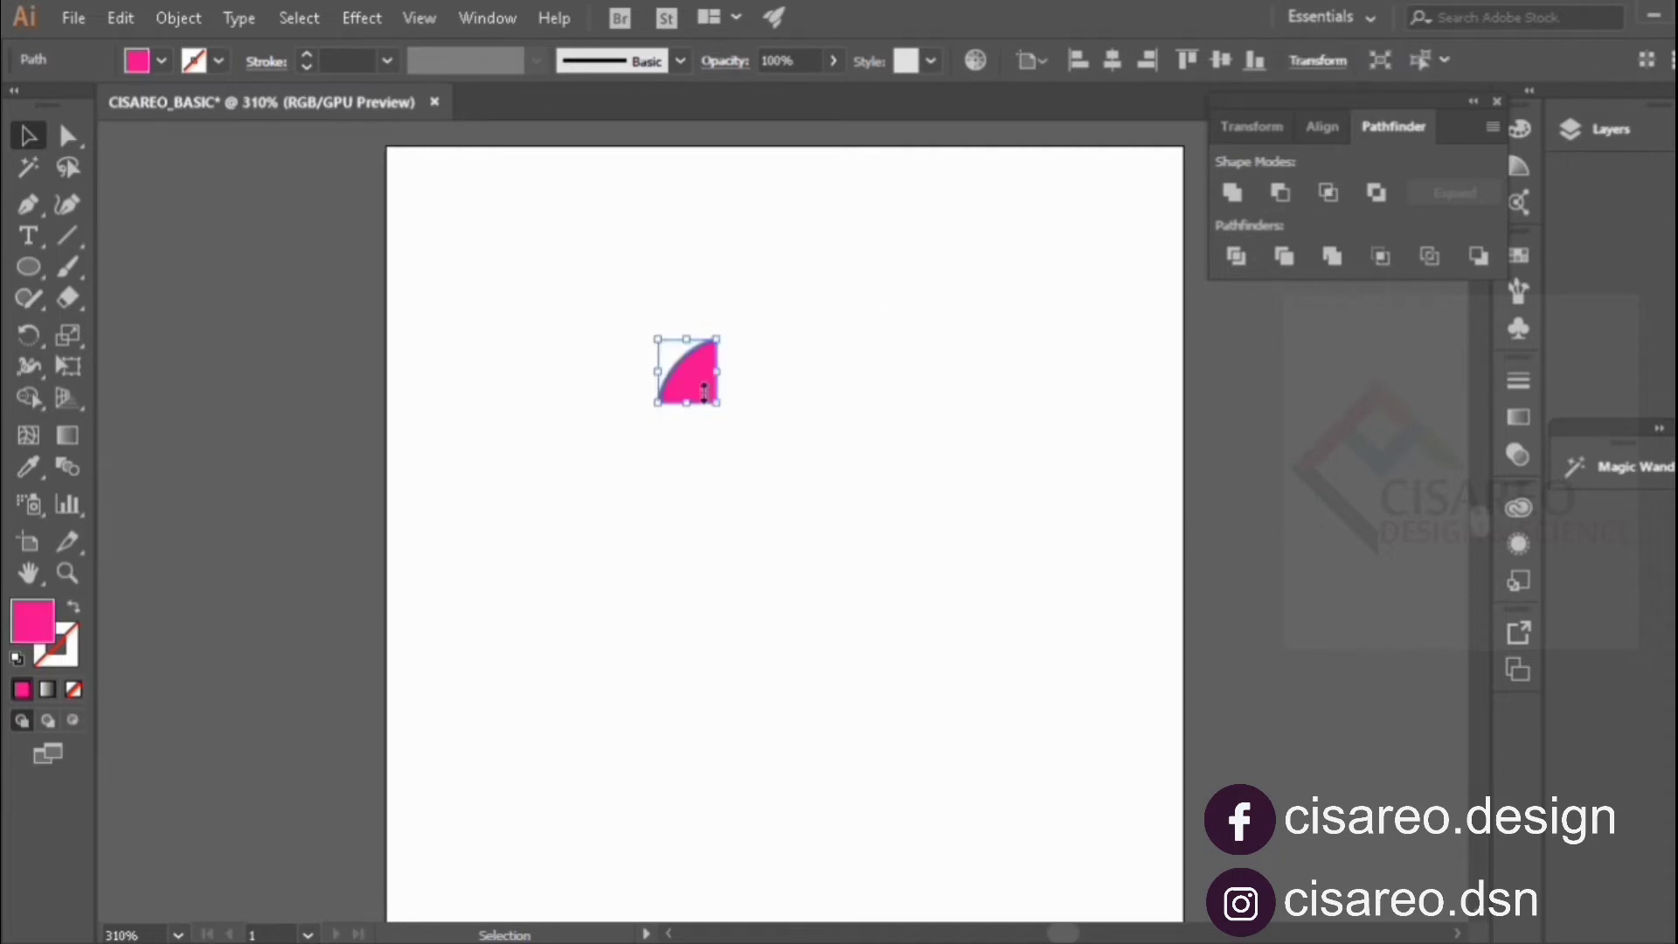
pyautogui.click(792, 354)
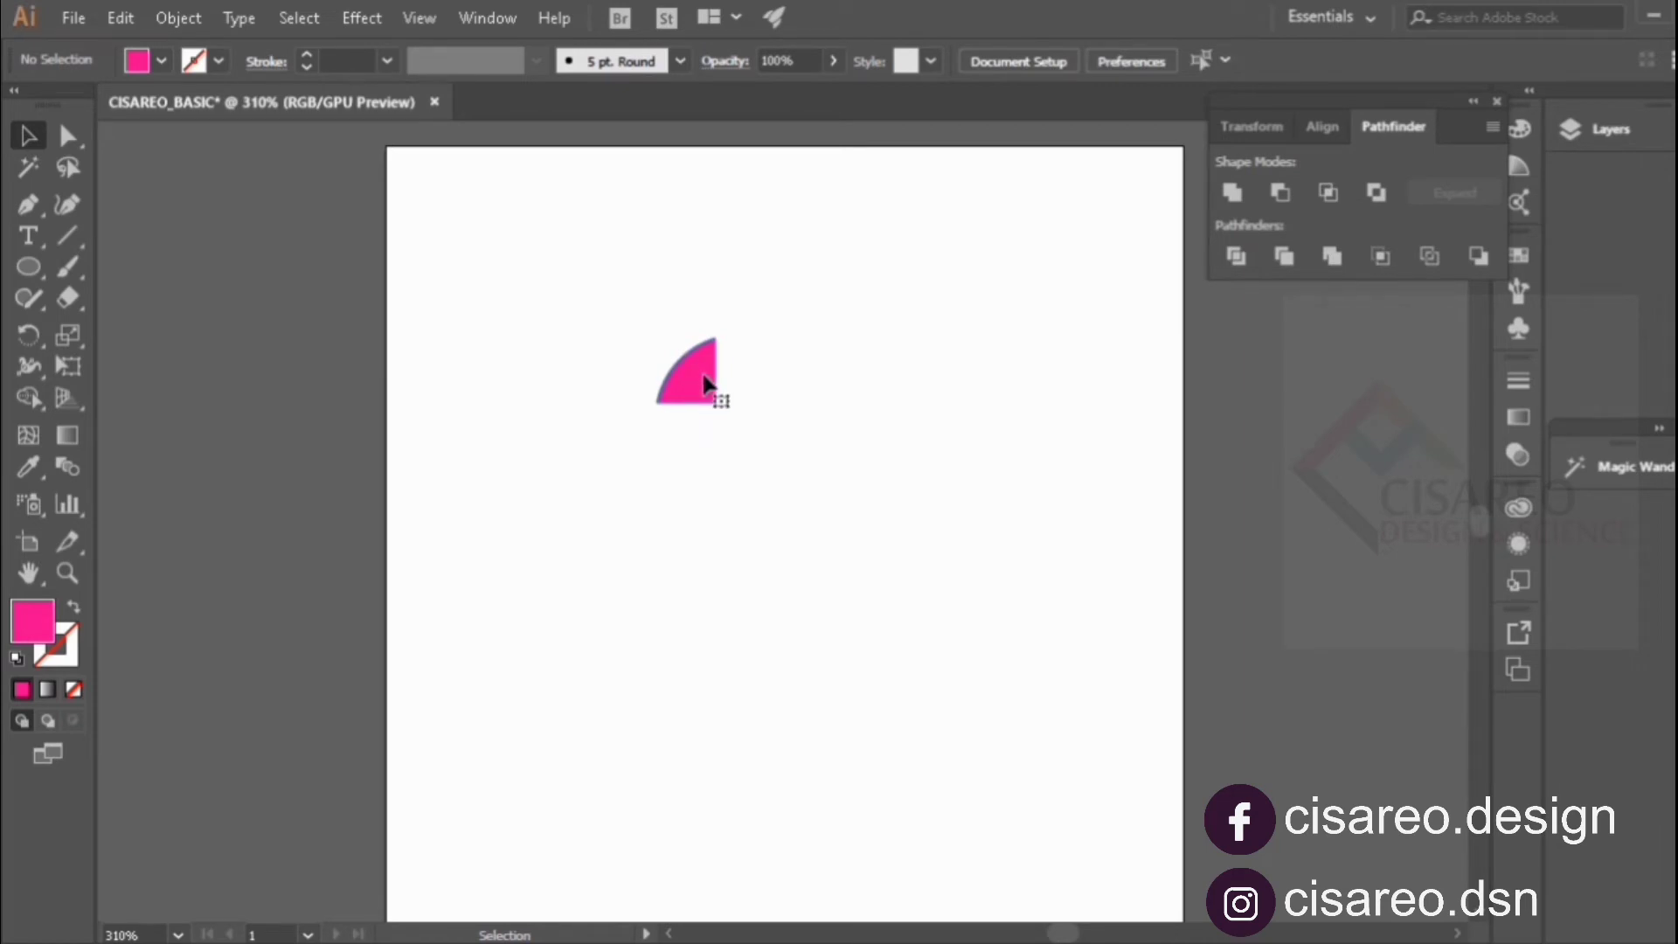
pyautogui.doubleClick(706, 382)
pyautogui.click(895, 149)
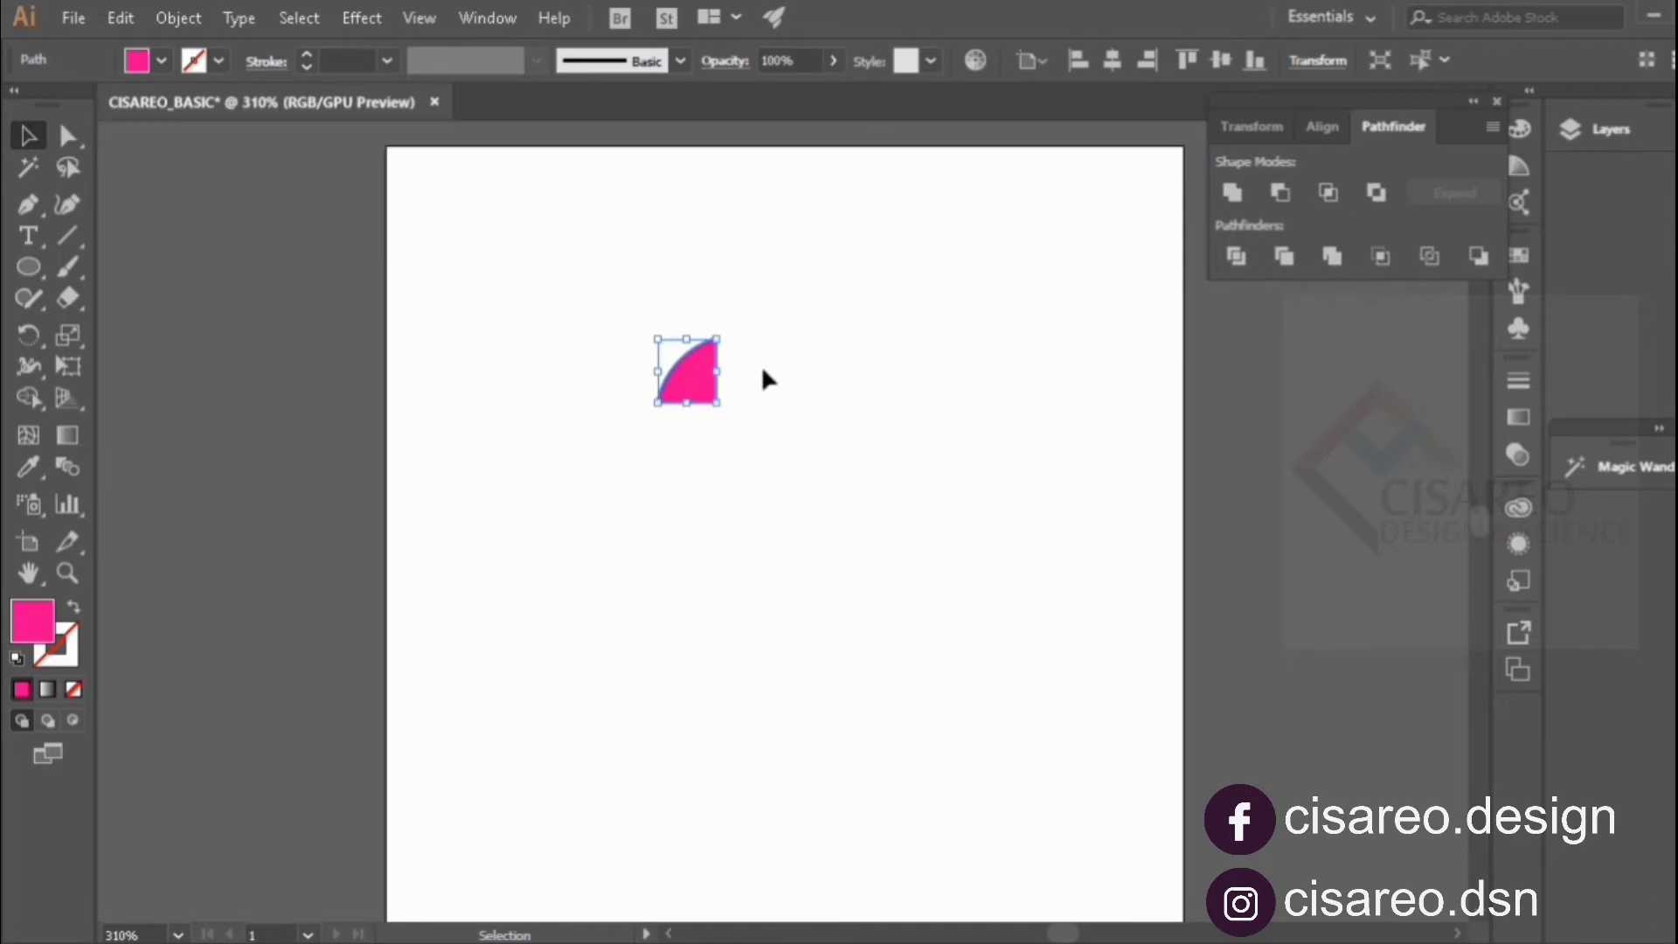
pyautogui.hotkey('ctrl', 'z')
pyautogui.hotkey('ctrl', 'z')
pyautogui.click(861, 323)
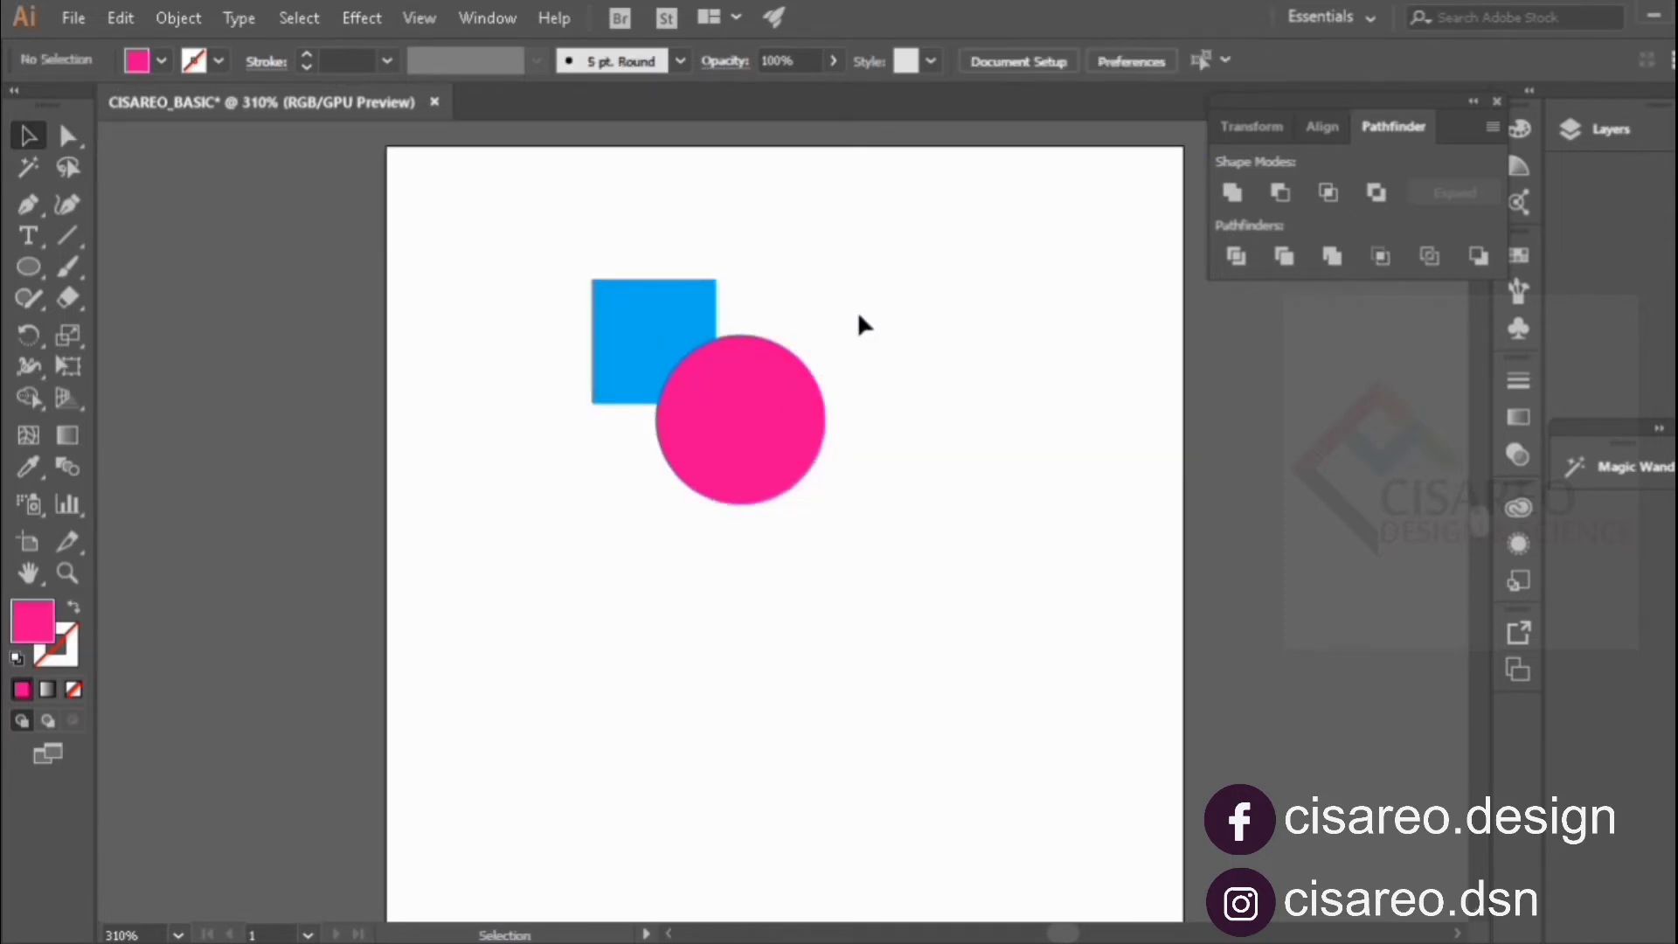
# Bring the blue square to the front of the pink circle.
pyautogui.rightClick(677, 294)
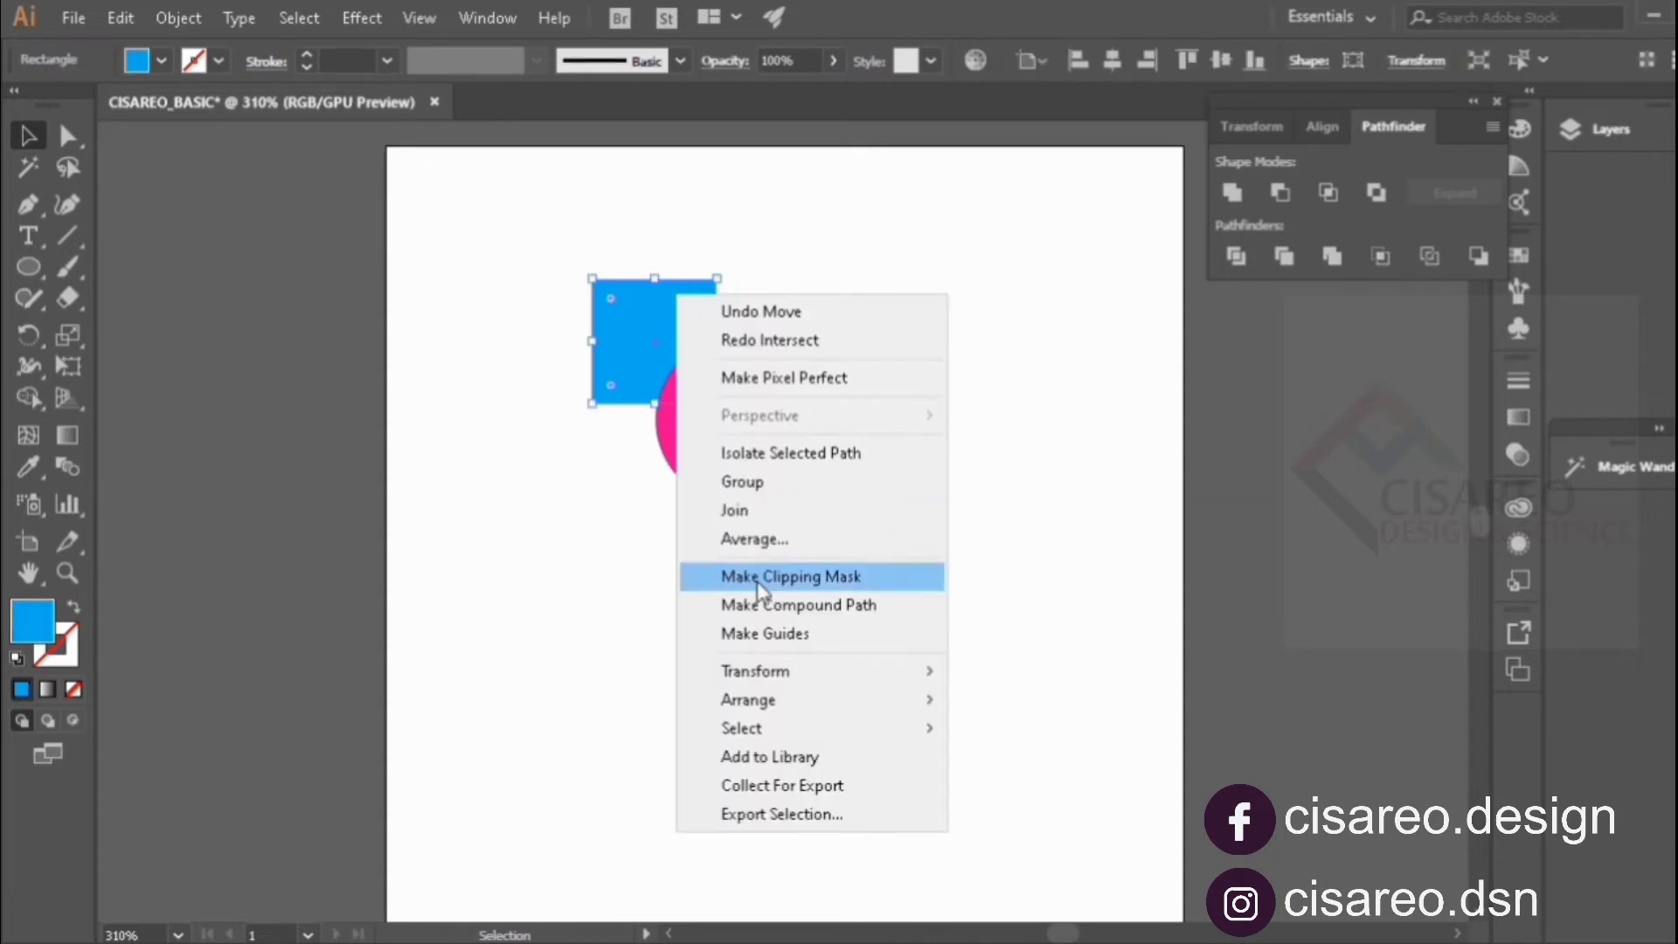
pyautogui.click(1021, 695)
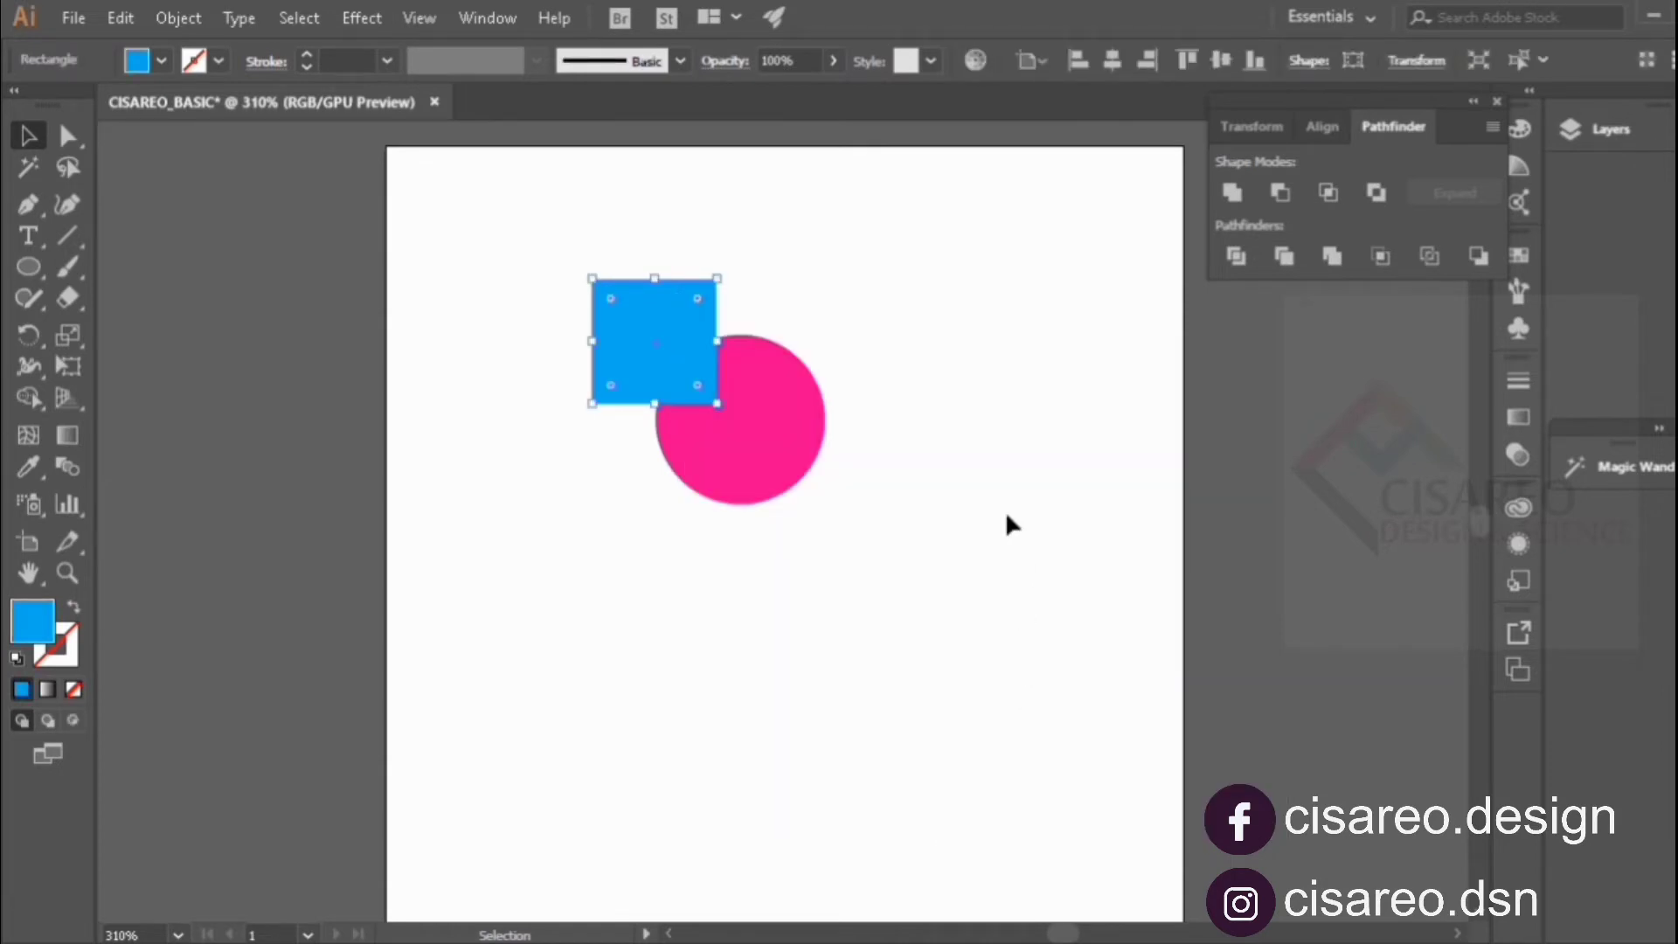
pyautogui.click(1010, 517)
# Apply Intersect to both shapes with the blue square in front, and undo the result.
pyautogui.moveTo(583, 217); pyautogui.dragTo(824, 431)
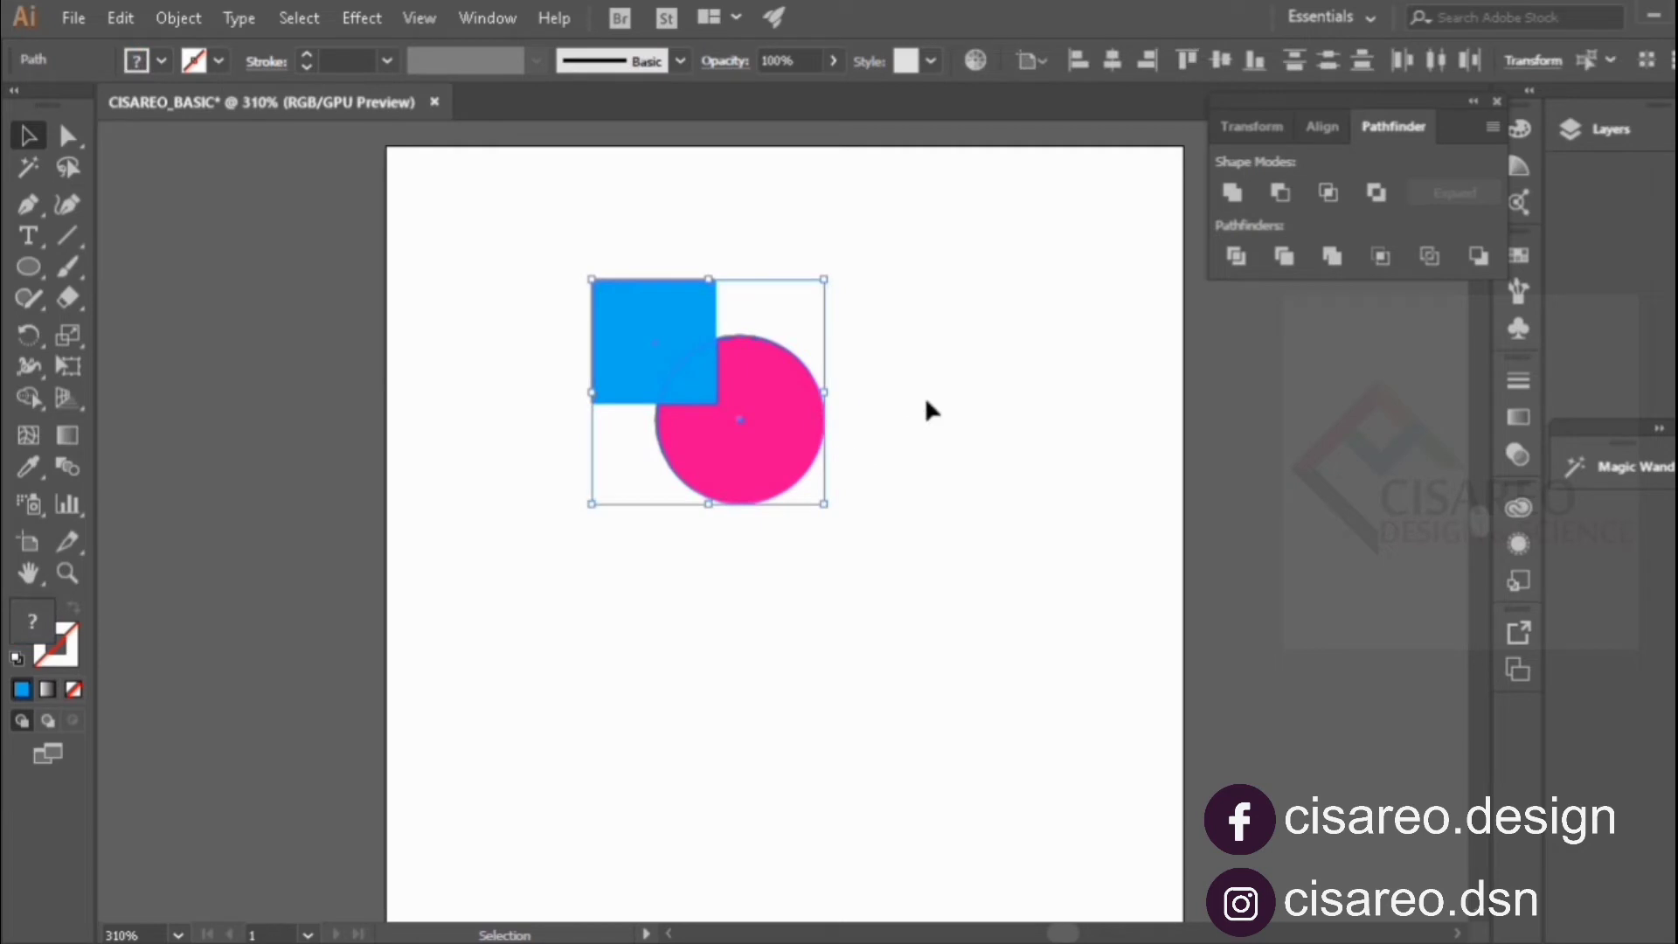
pyautogui.click(1325, 195)
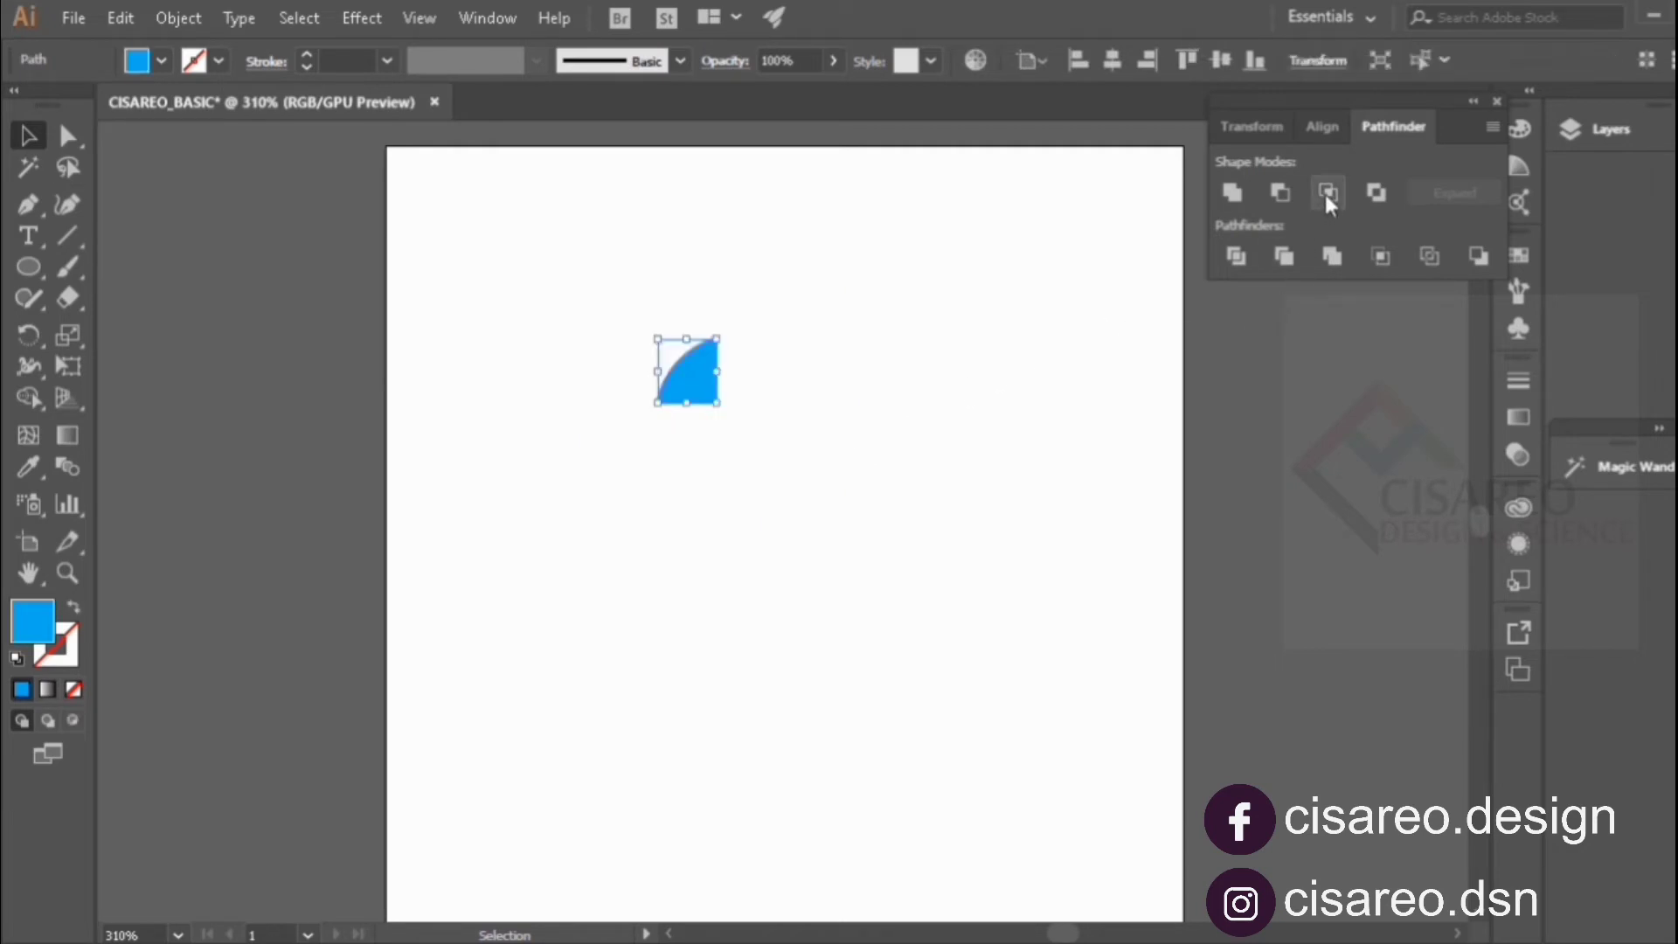
pyautogui.click(768, 361)
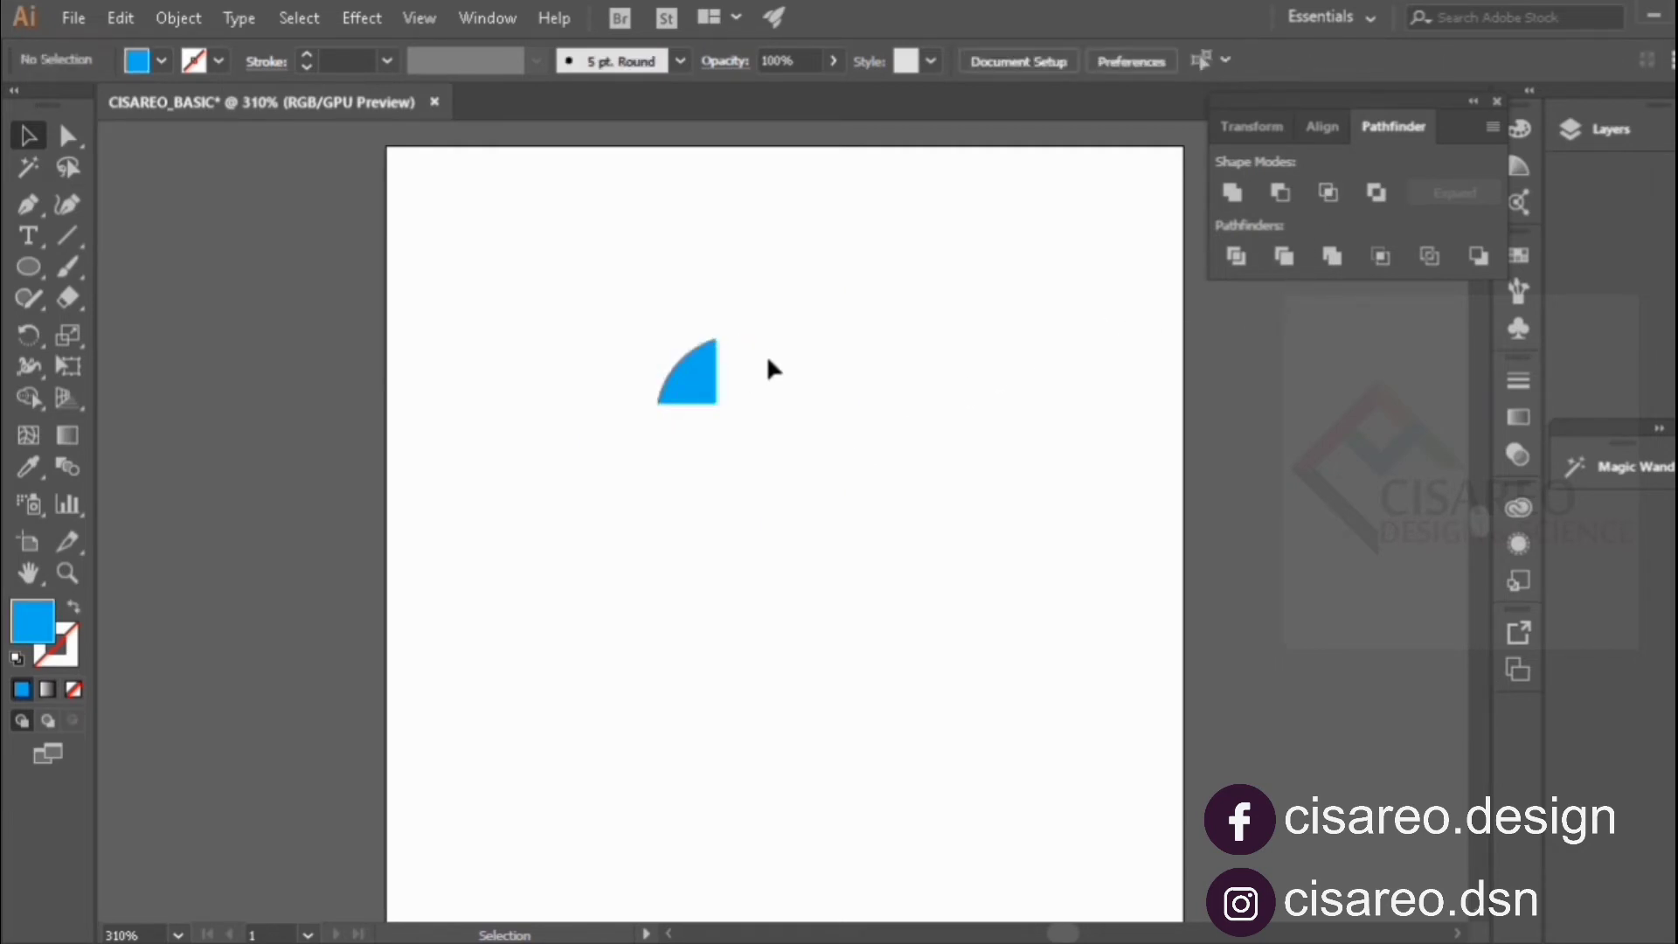
pyautogui.press('a')
pyautogui.hotkey('ctrl', 'z')
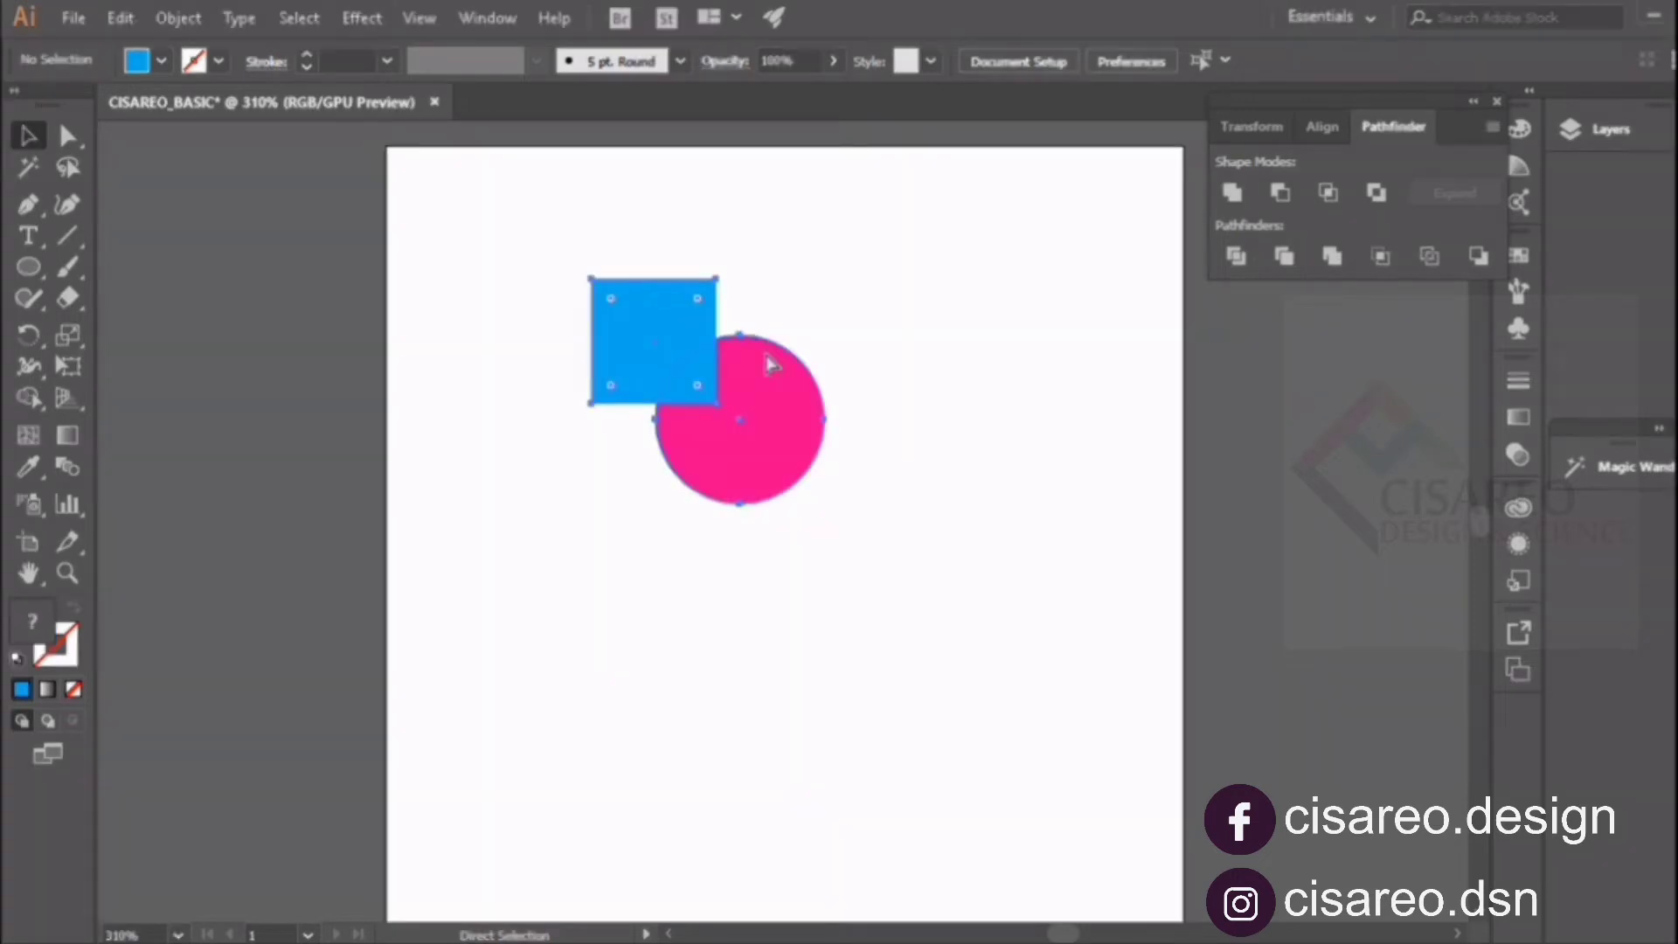
pyautogui.press('v')
pyautogui.click(898, 320)
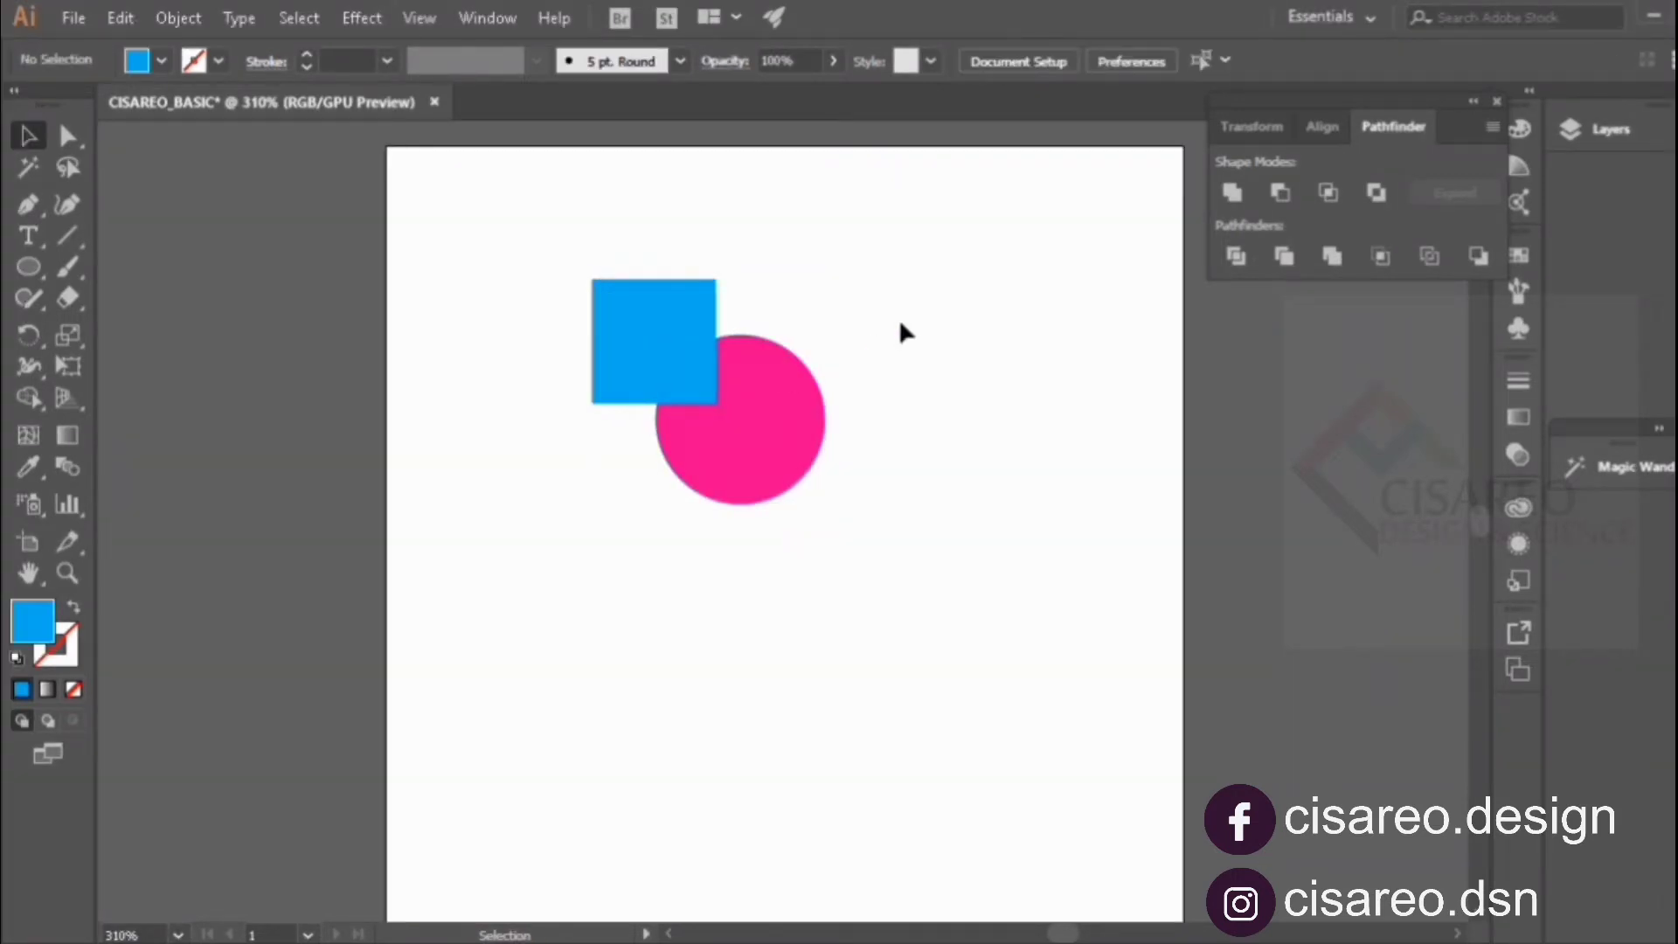
# Shift the pink circle away from the blue square and back under the square's lower-right corner.
pyautogui.moveTo(753, 395); pyautogui.dragTo(798, 381)
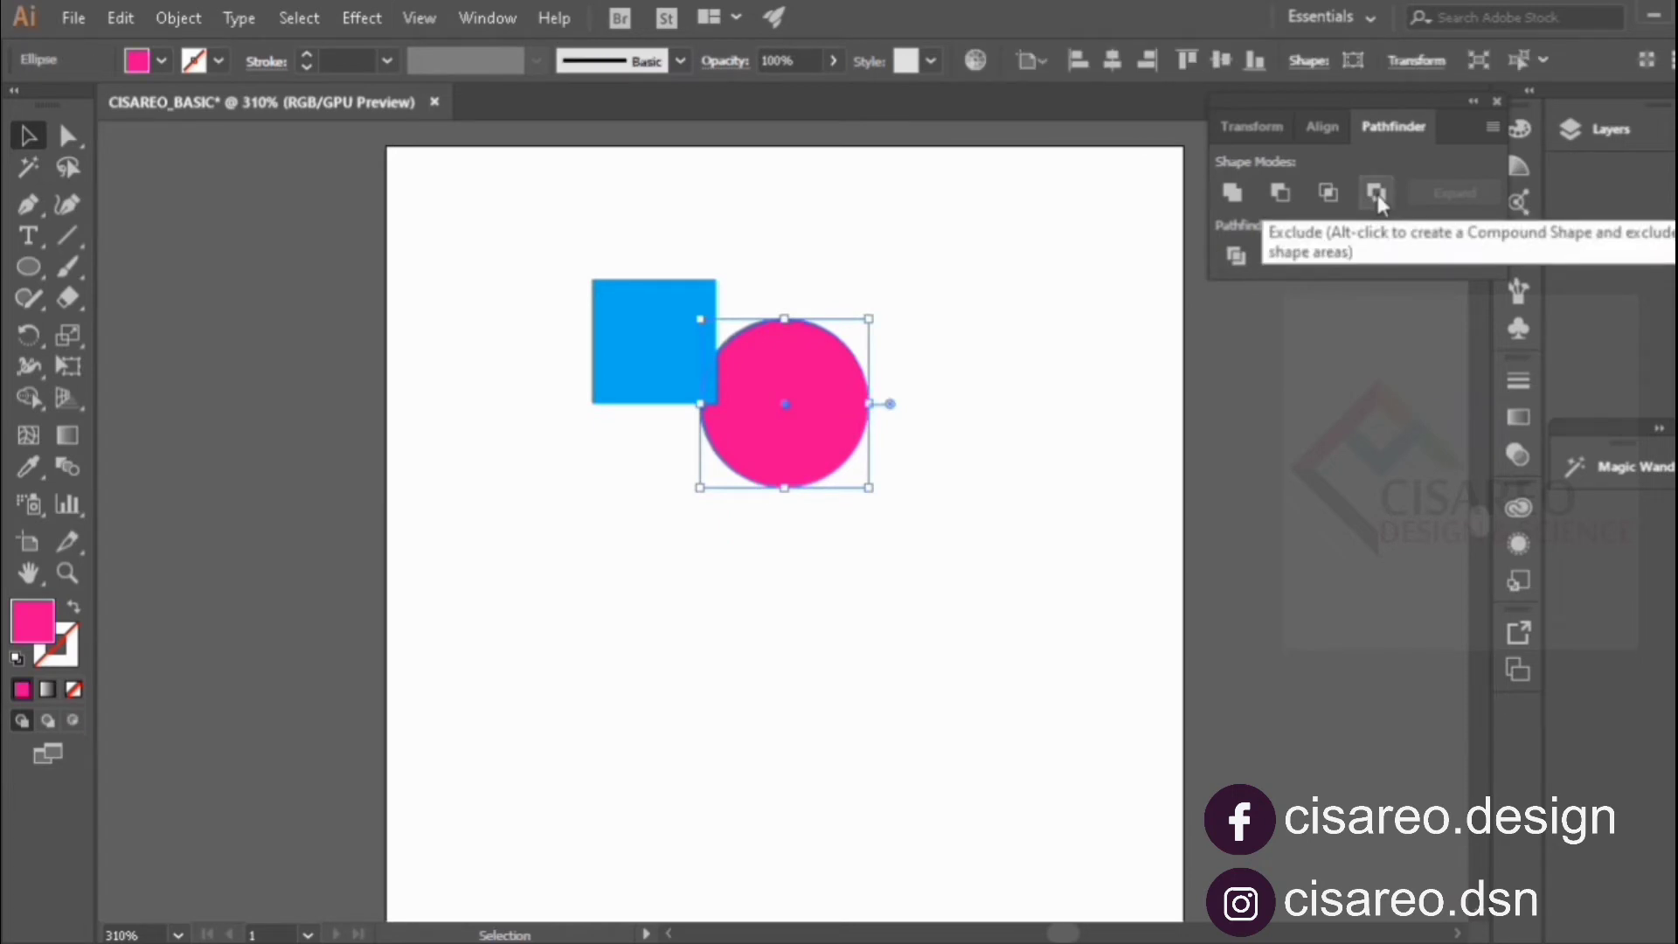
pyautogui.click(1031, 301)
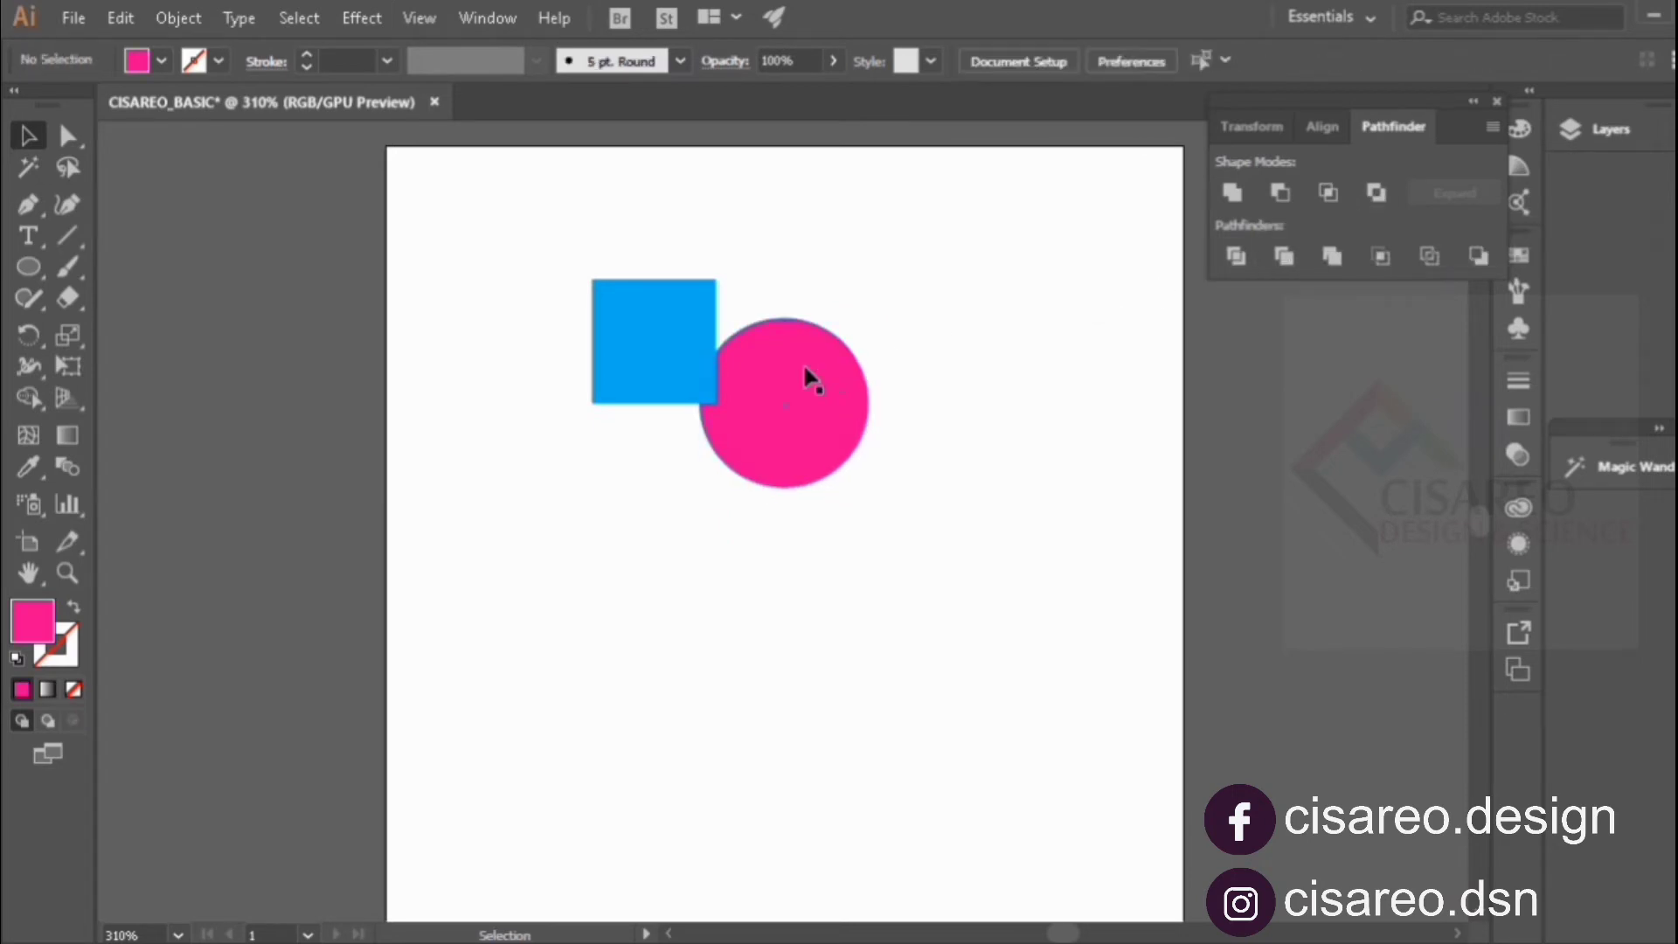
pyautogui.moveTo(822, 370); pyautogui.dragTo(778, 383)
pyautogui.click(953, 316)
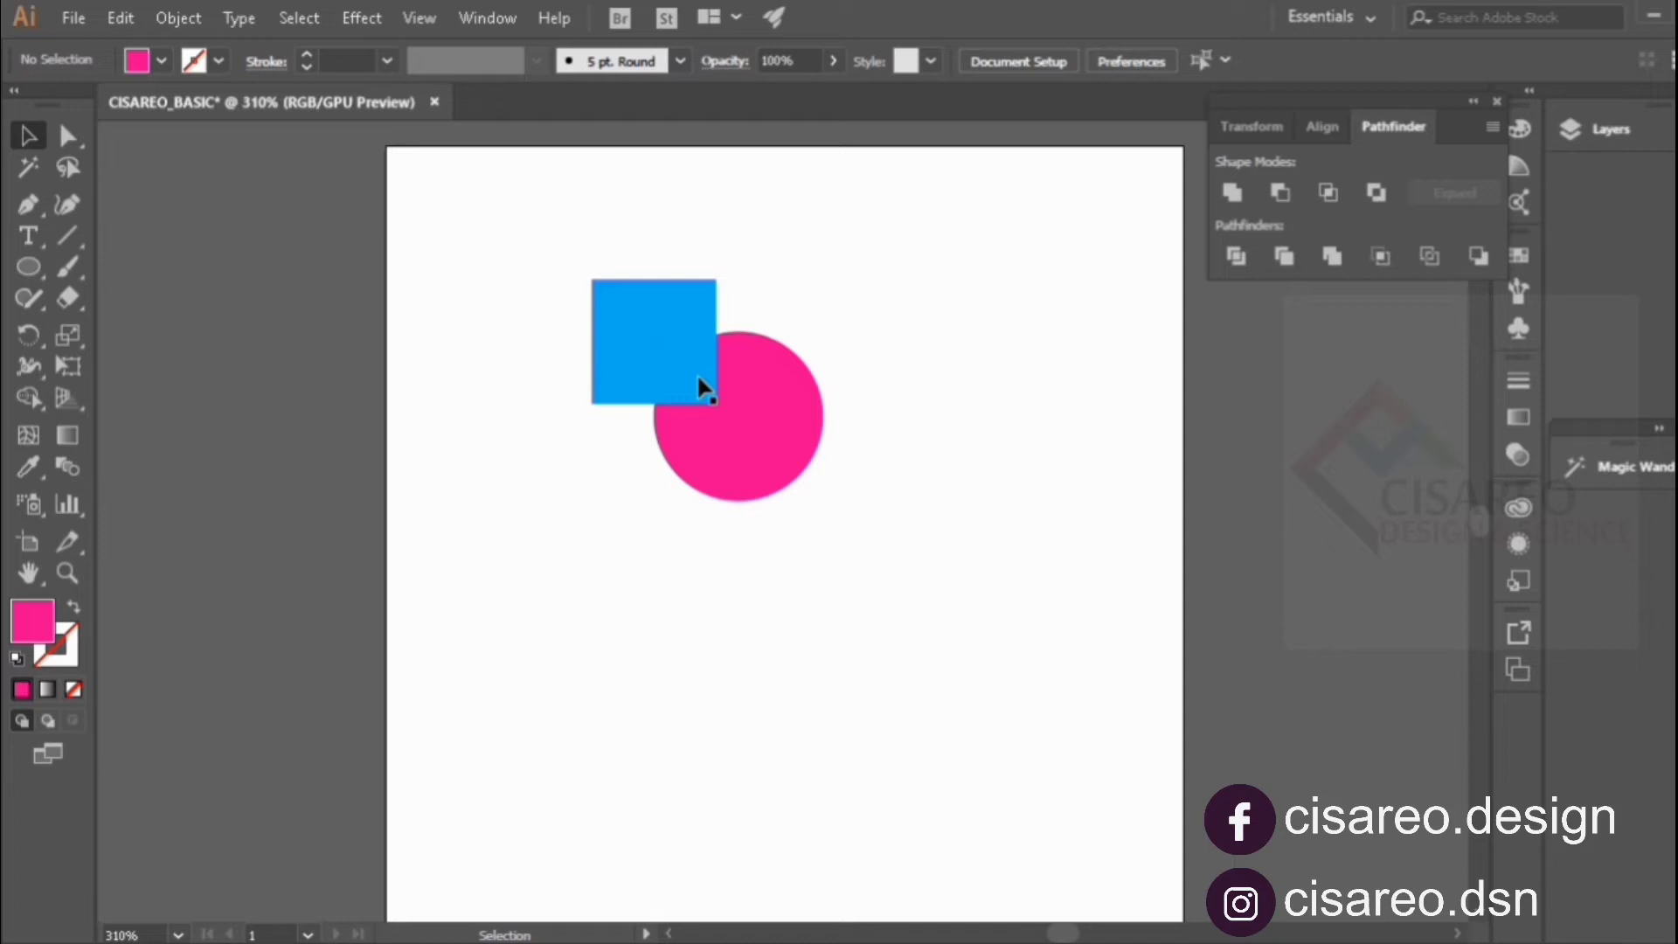
# Apply Exclude to both shapes with the blue square in front, and undo the result.
pyautogui.moveTo(629, 219); pyautogui.dragTo(785, 465)
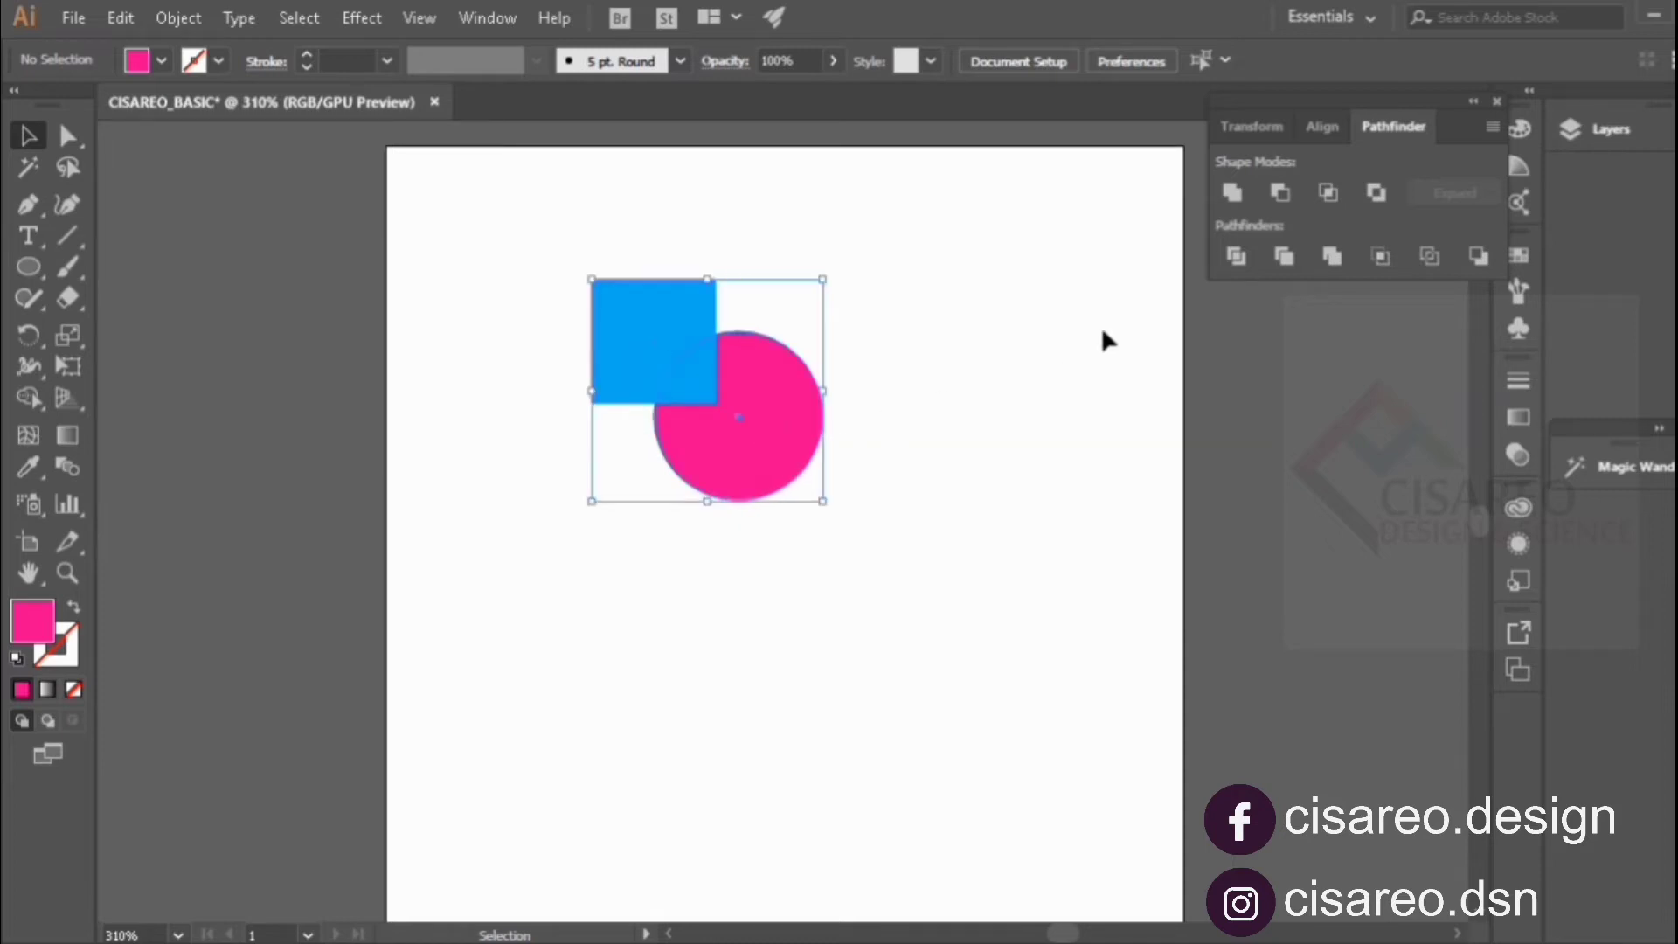
pyautogui.click(1377, 191)
pyautogui.click(920, 332)
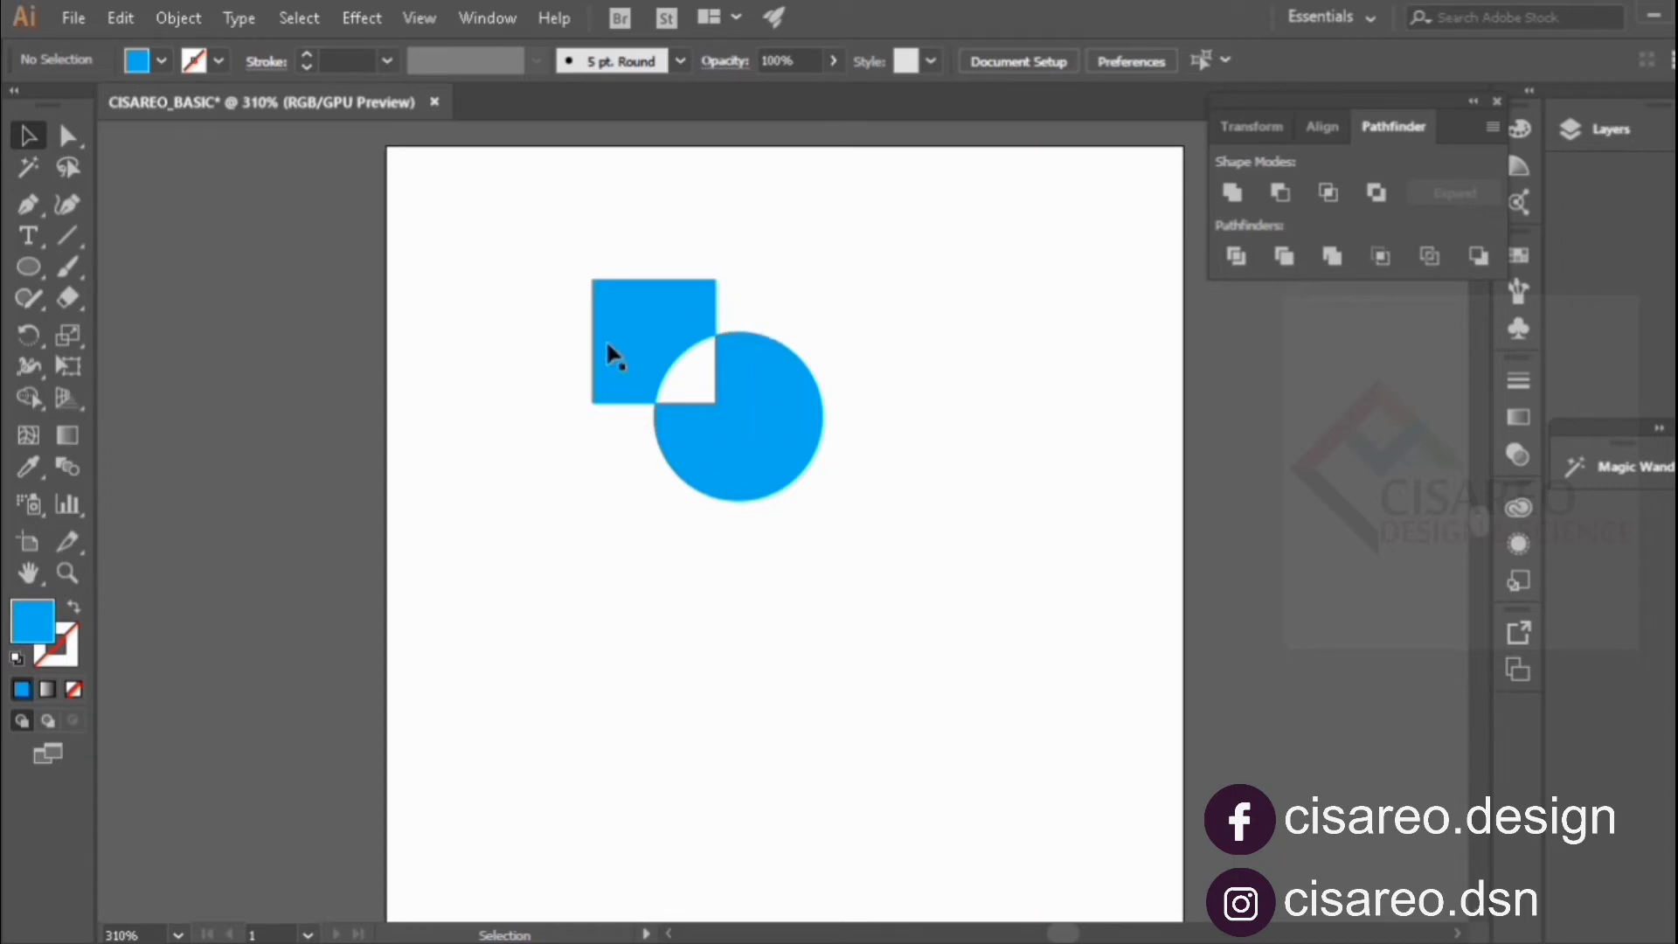
pyautogui.hotkey('ctrl', 'z')
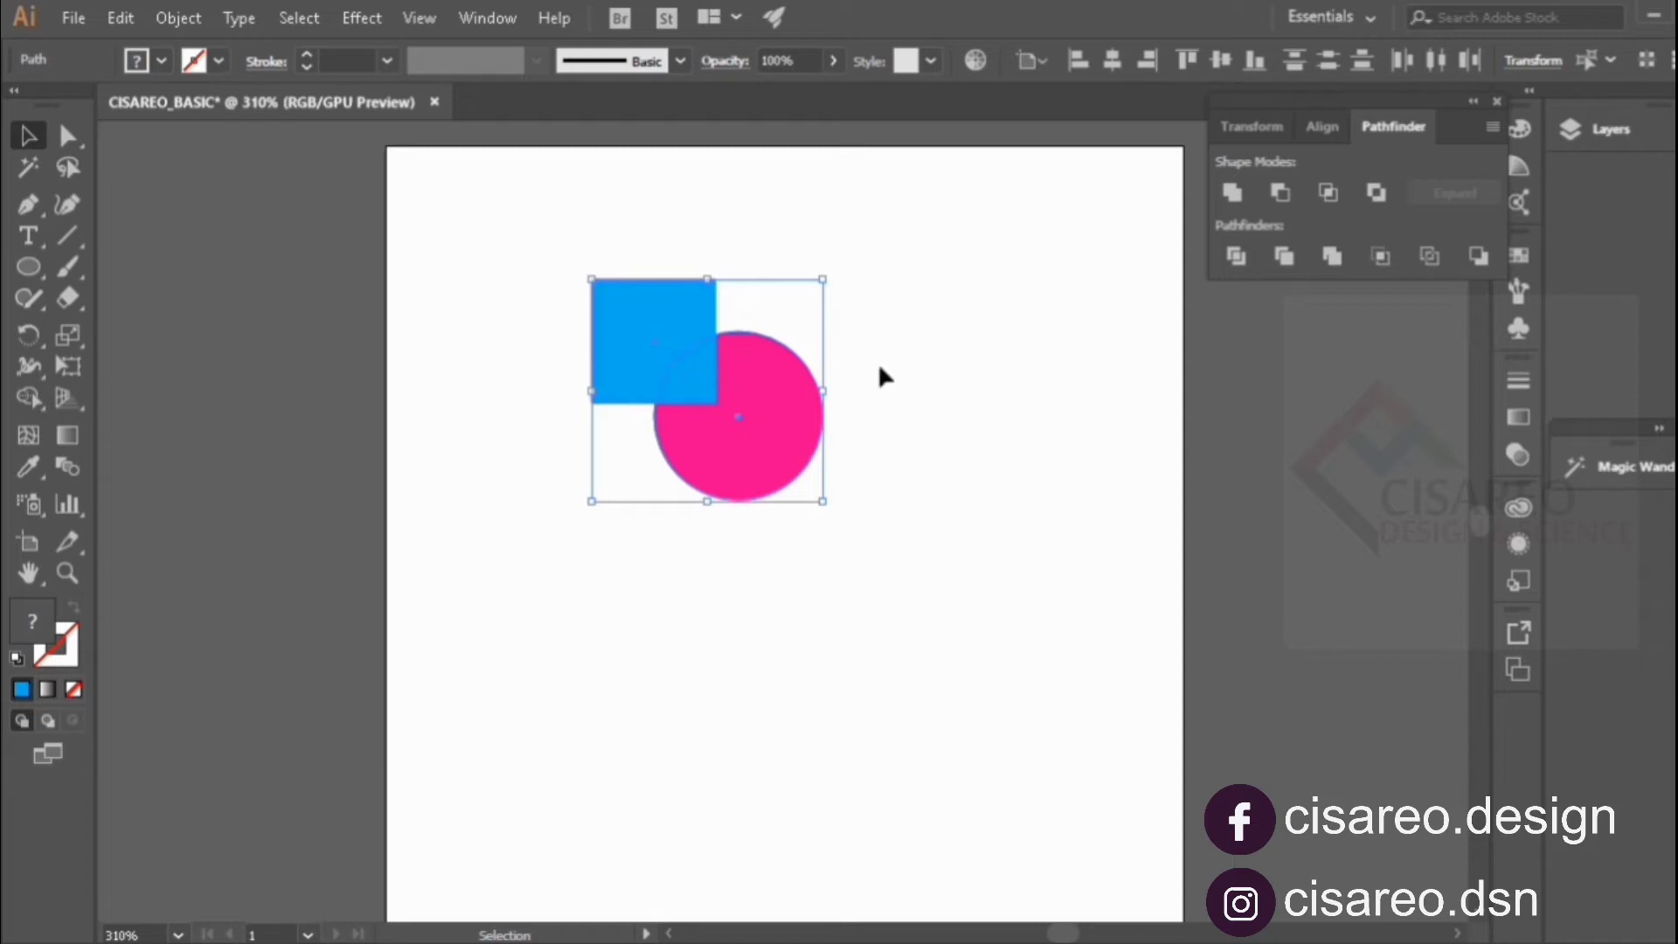
# Bring the pink circle in front of the blue square and clear the selection.
pyautogui.click(879, 367)
pyautogui.click(758, 399)
pyautogui.rightClick(759, 400)
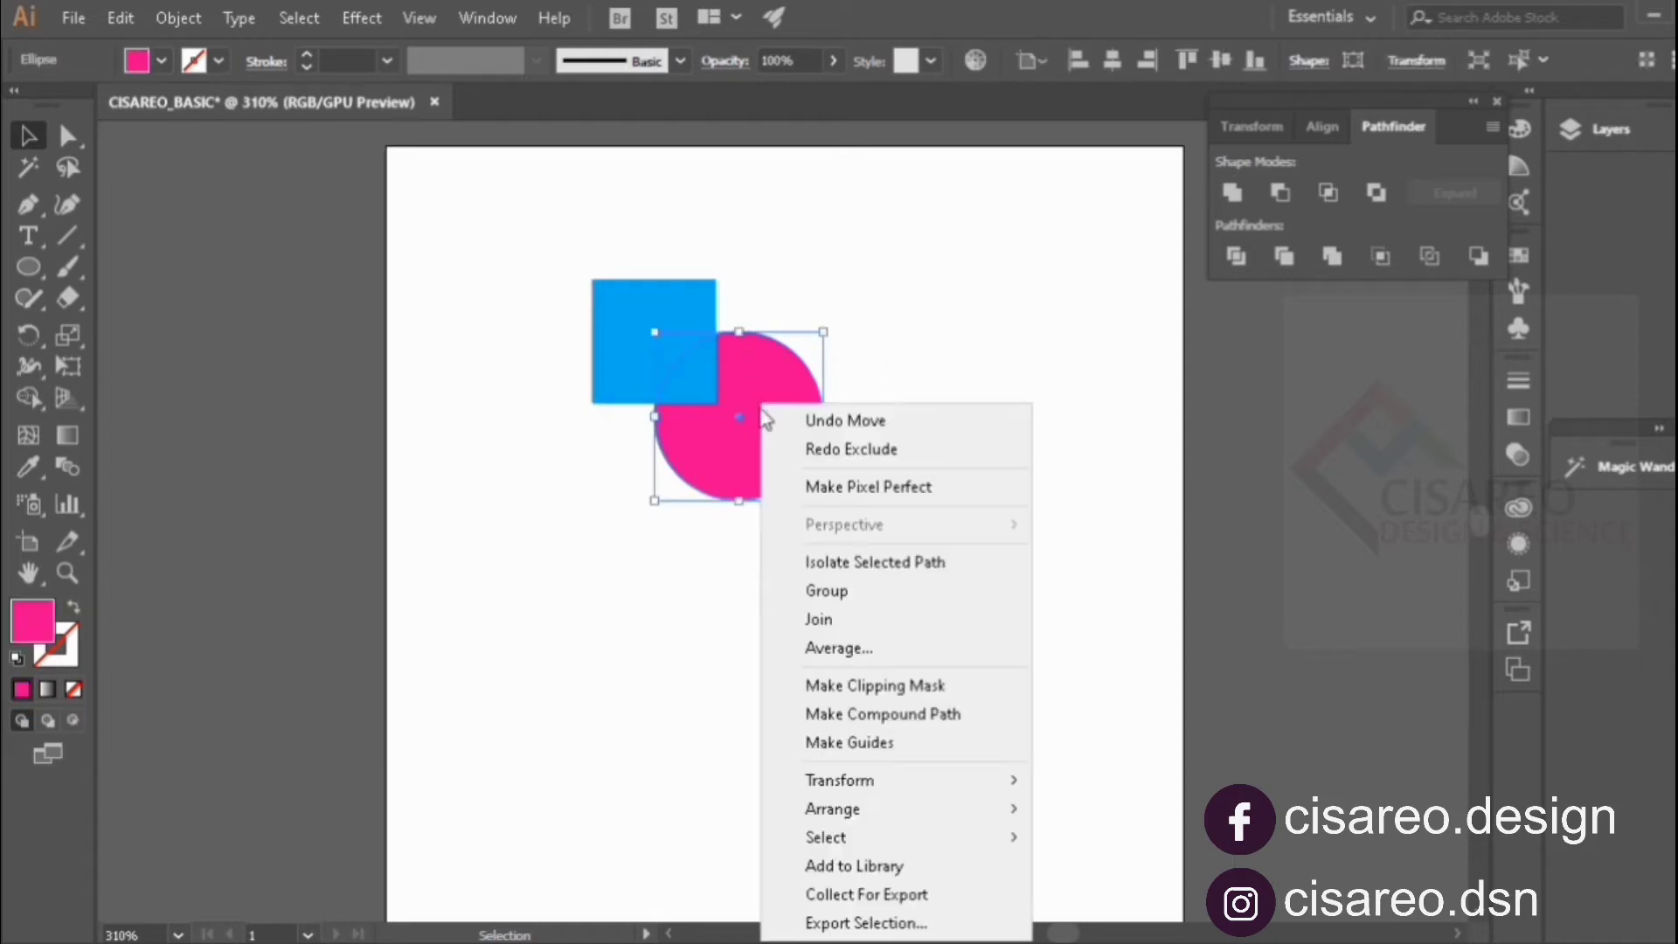
pyautogui.moveTo(899, 811)
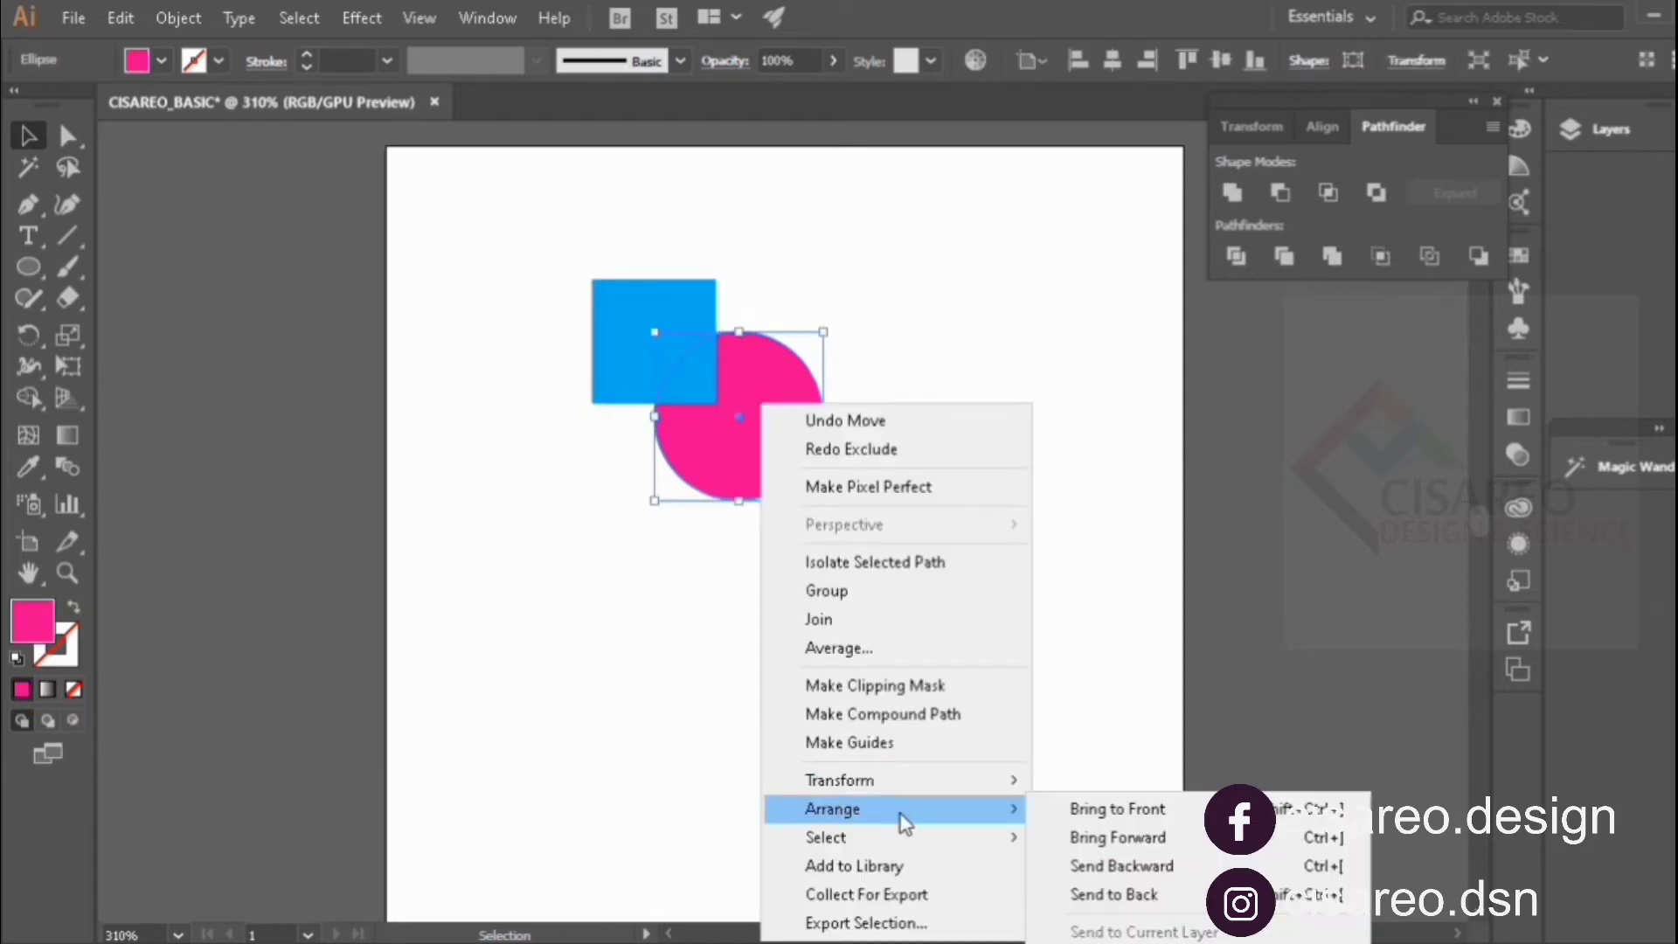
pyautogui.click(1083, 813)
pyautogui.click(916, 429)
# Apply Exclude to both shapes with the pink circle in front, and undo the result.
pyautogui.moveTo(566, 229); pyautogui.dragTo(787, 411)
pyautogui.click(1377, 191)
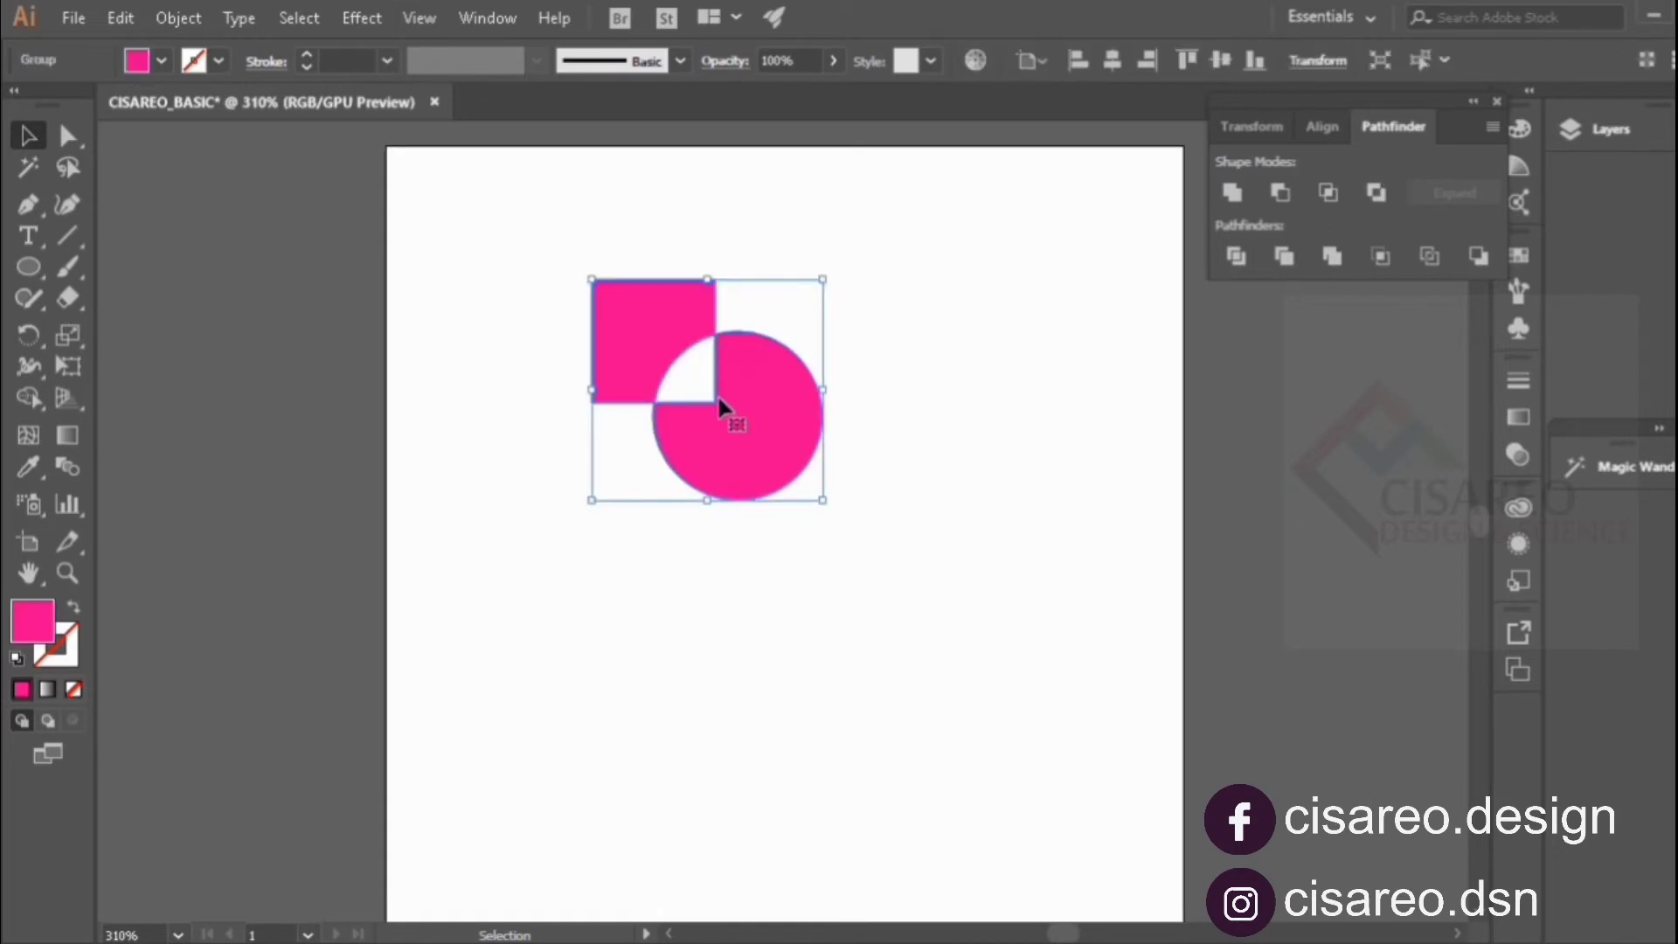
pyautogui.click(904, 350)
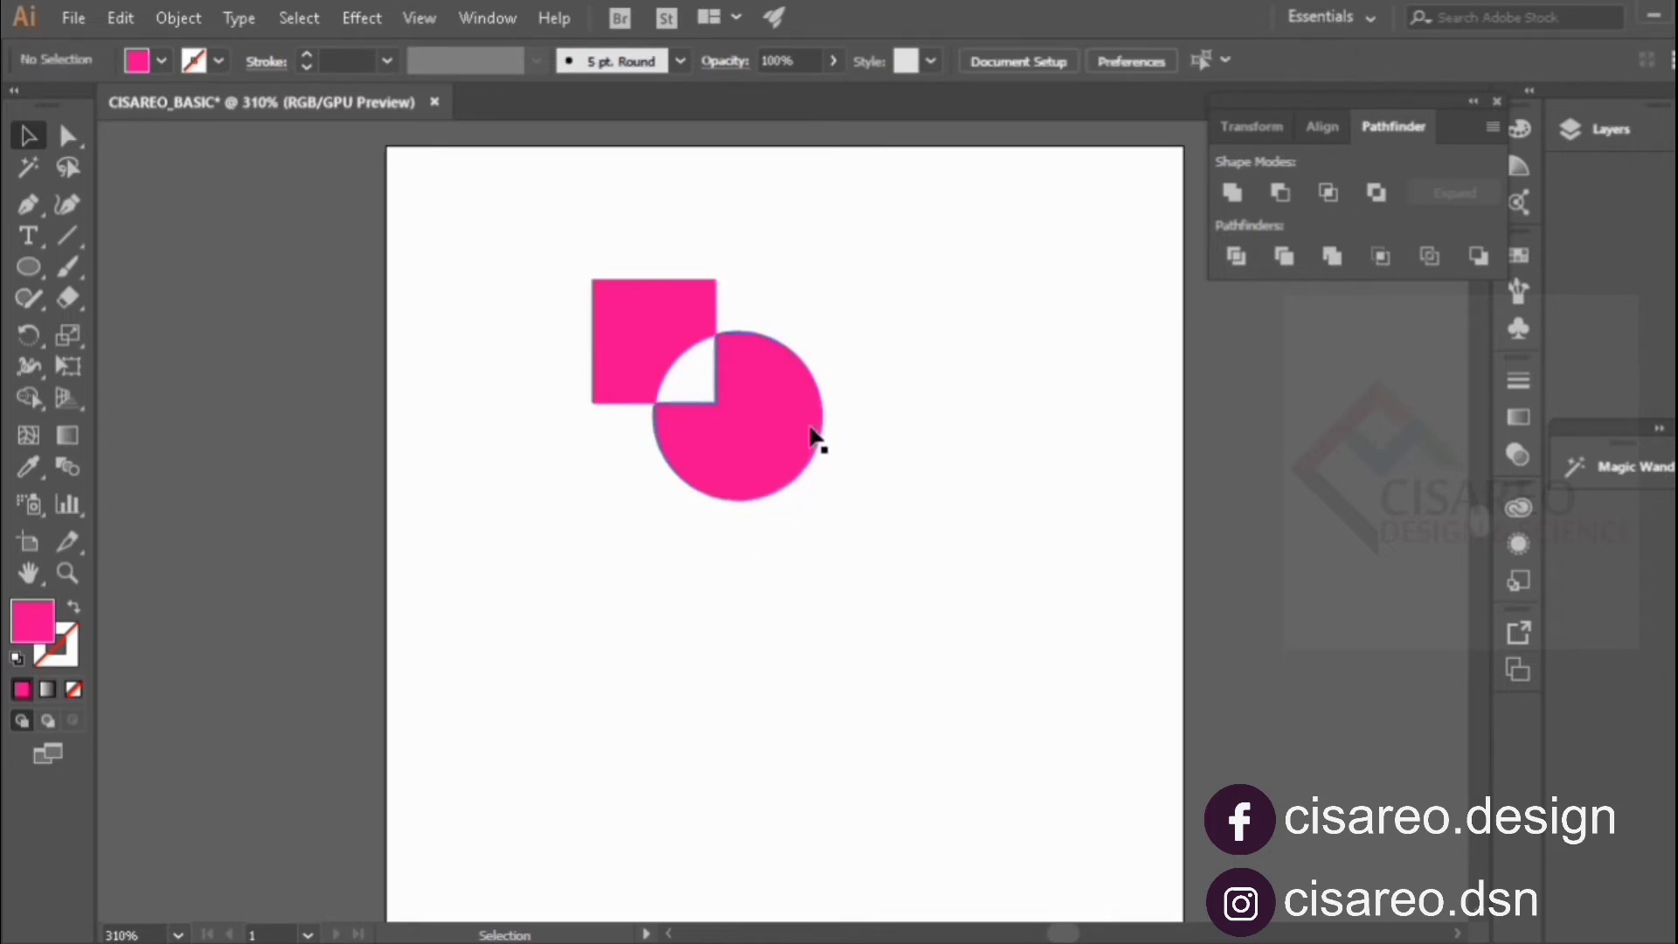
pyautogui.hotkey('ctrl', 'z')
pyautogui.click(874, 394)
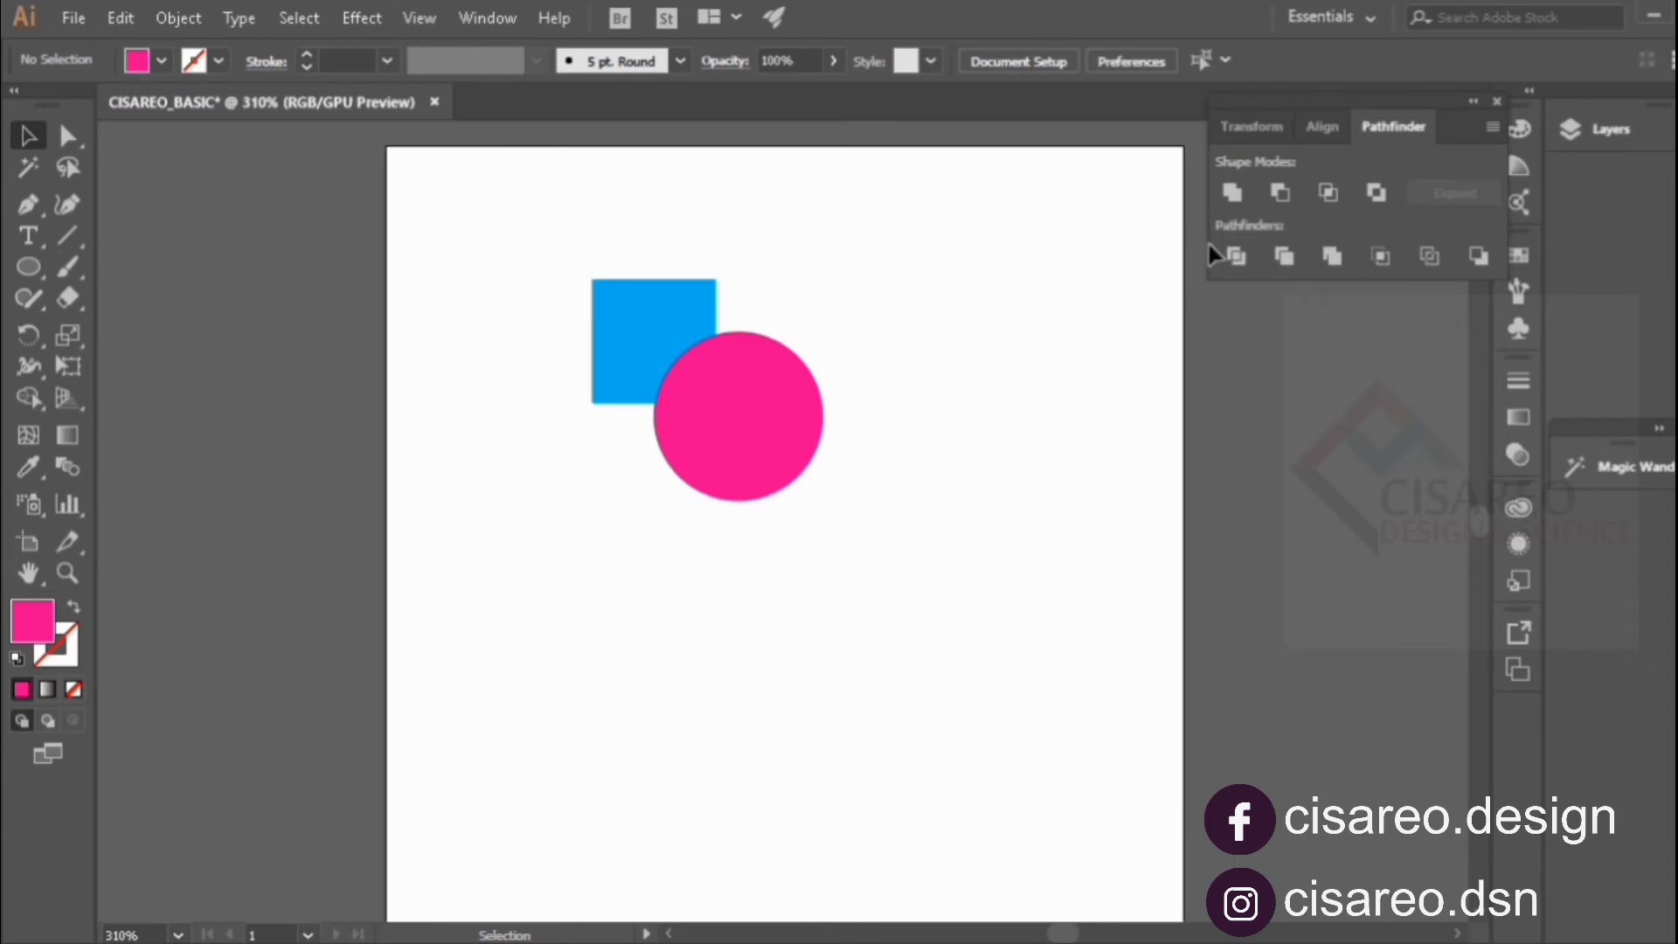
# Split the overlapping square and circle with Divide, and ungroup the resulting pieces.
pyautogui.moveTo(576, 278); pyautogui.dragTo(839, 511)
pyautogui.click(1236, 257)
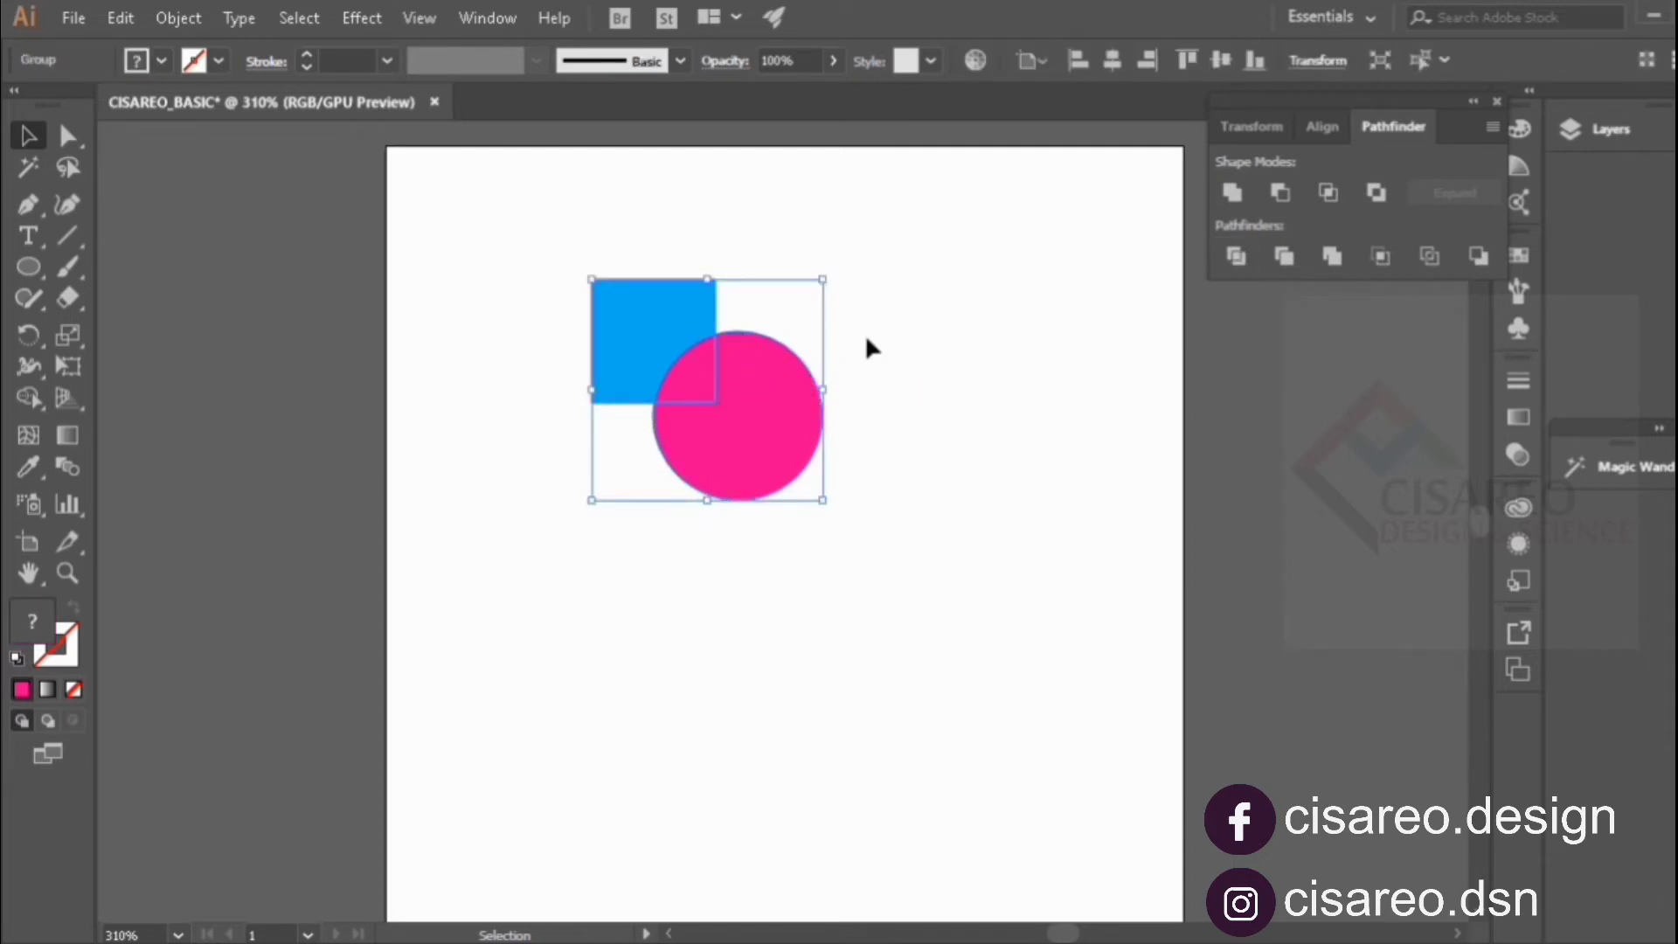
pyautogui.rightClick(729, 360)
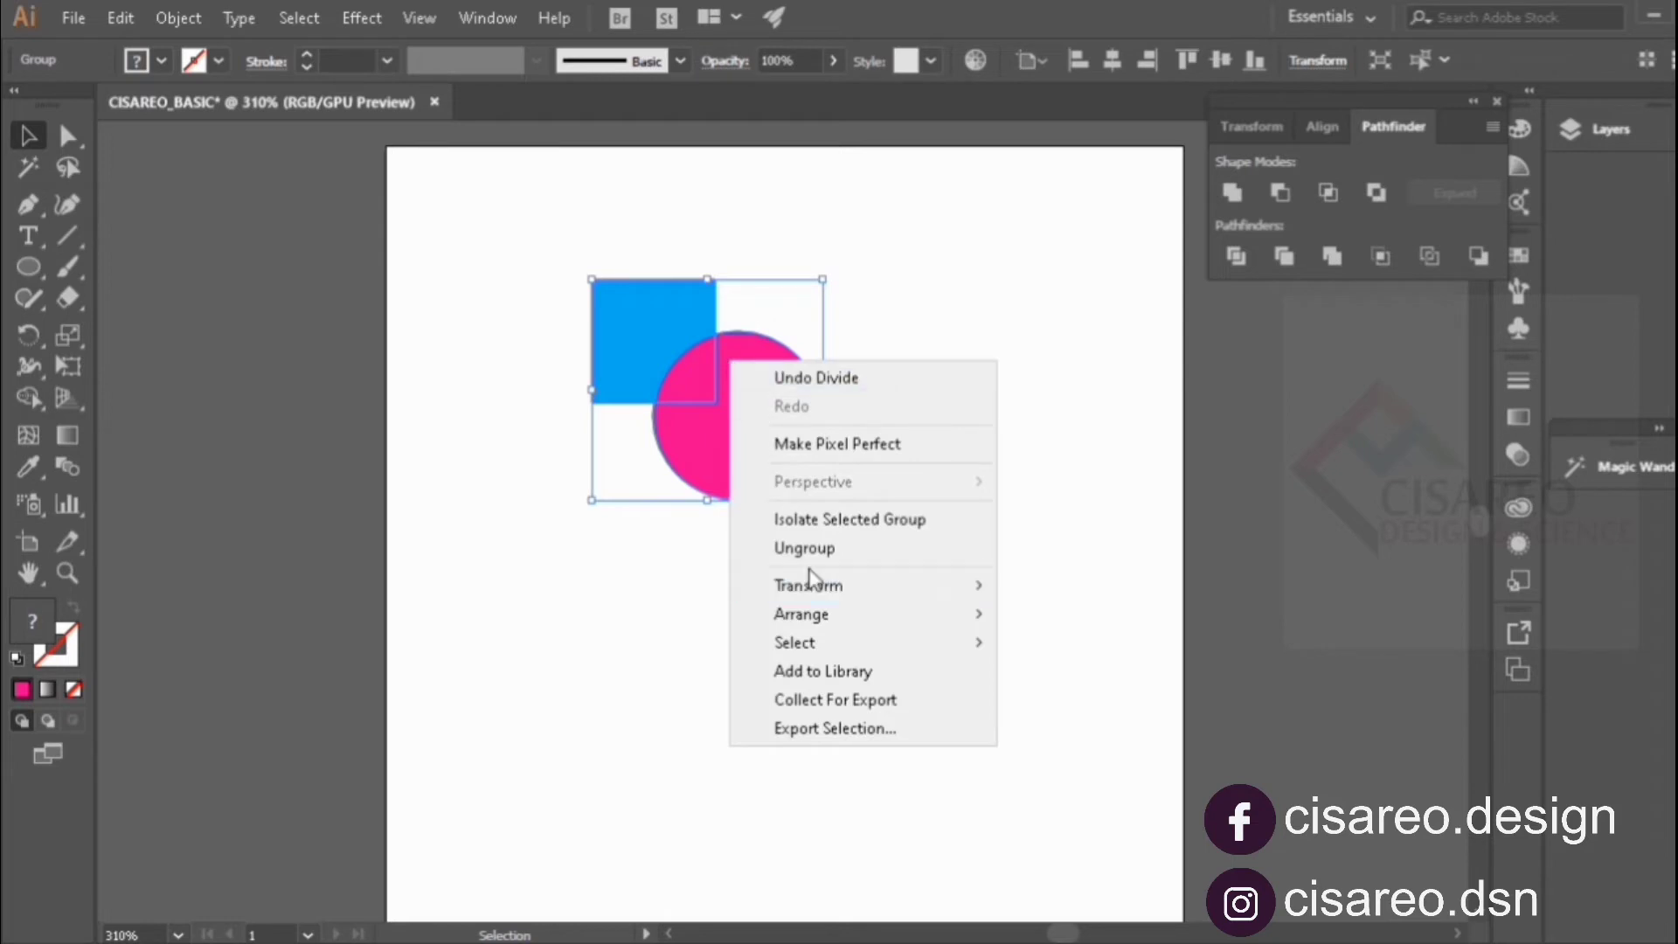
pyautogui.press('Escape')
pyautogui.click(940, 425)
# Move the notched pink circle and the small pink overlap piece away from the blue shape.
pyautogui.moveTo(775, 367); pyautogui.dragTo(901, 389)
pyautogui.moveTo(667, 401); pyautogui.dragTo(823, 338)
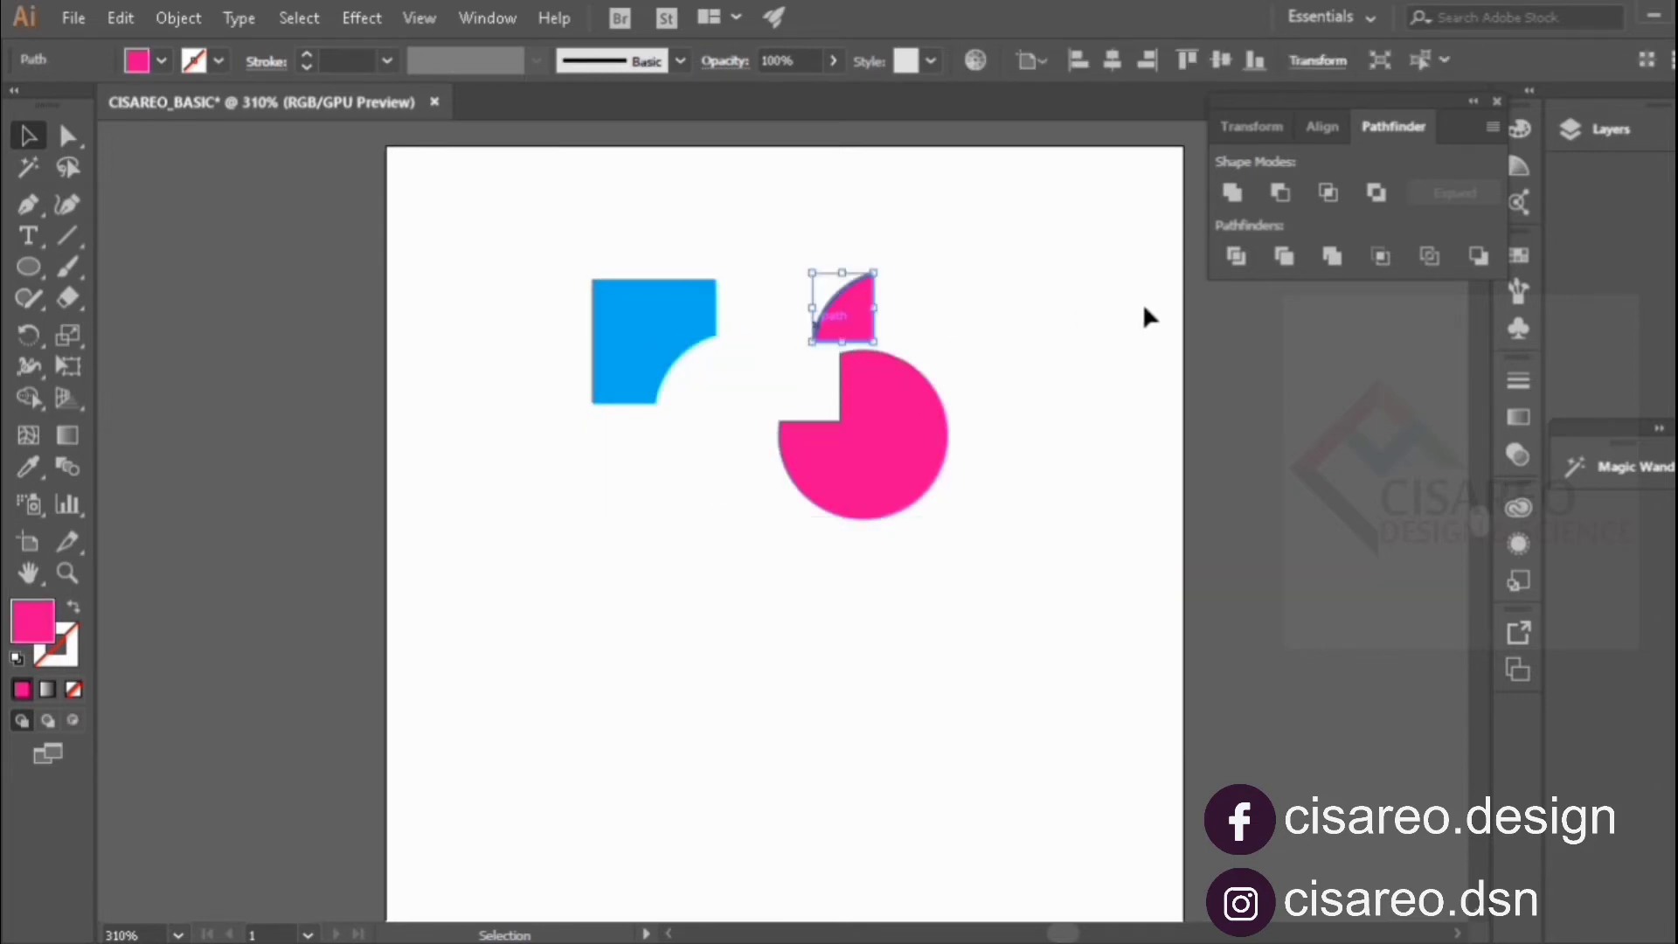
pyautogui.click(984, 437)
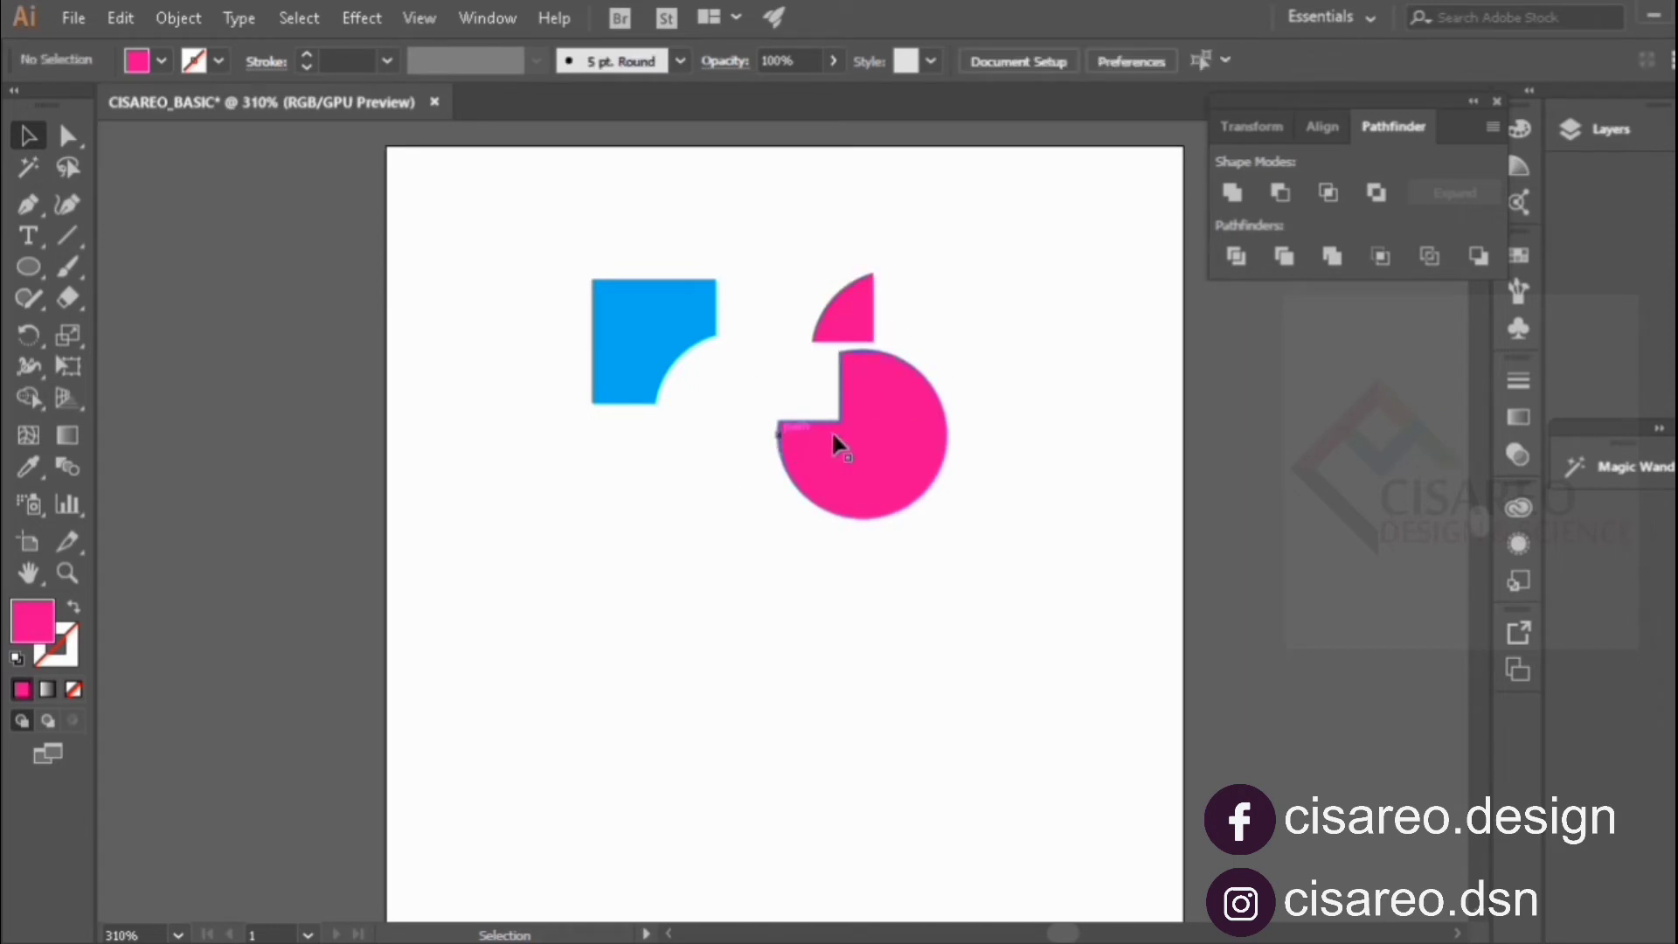
# Undo the piece moves, the ungrouping and the Divide of the square and circle, and clear the selection.
pyautogui.hotkey('ctrl', 'z')
pyautogui.hotkey('ctrl', 'z')
pyautogui.hotkey('ctrl', 'z')
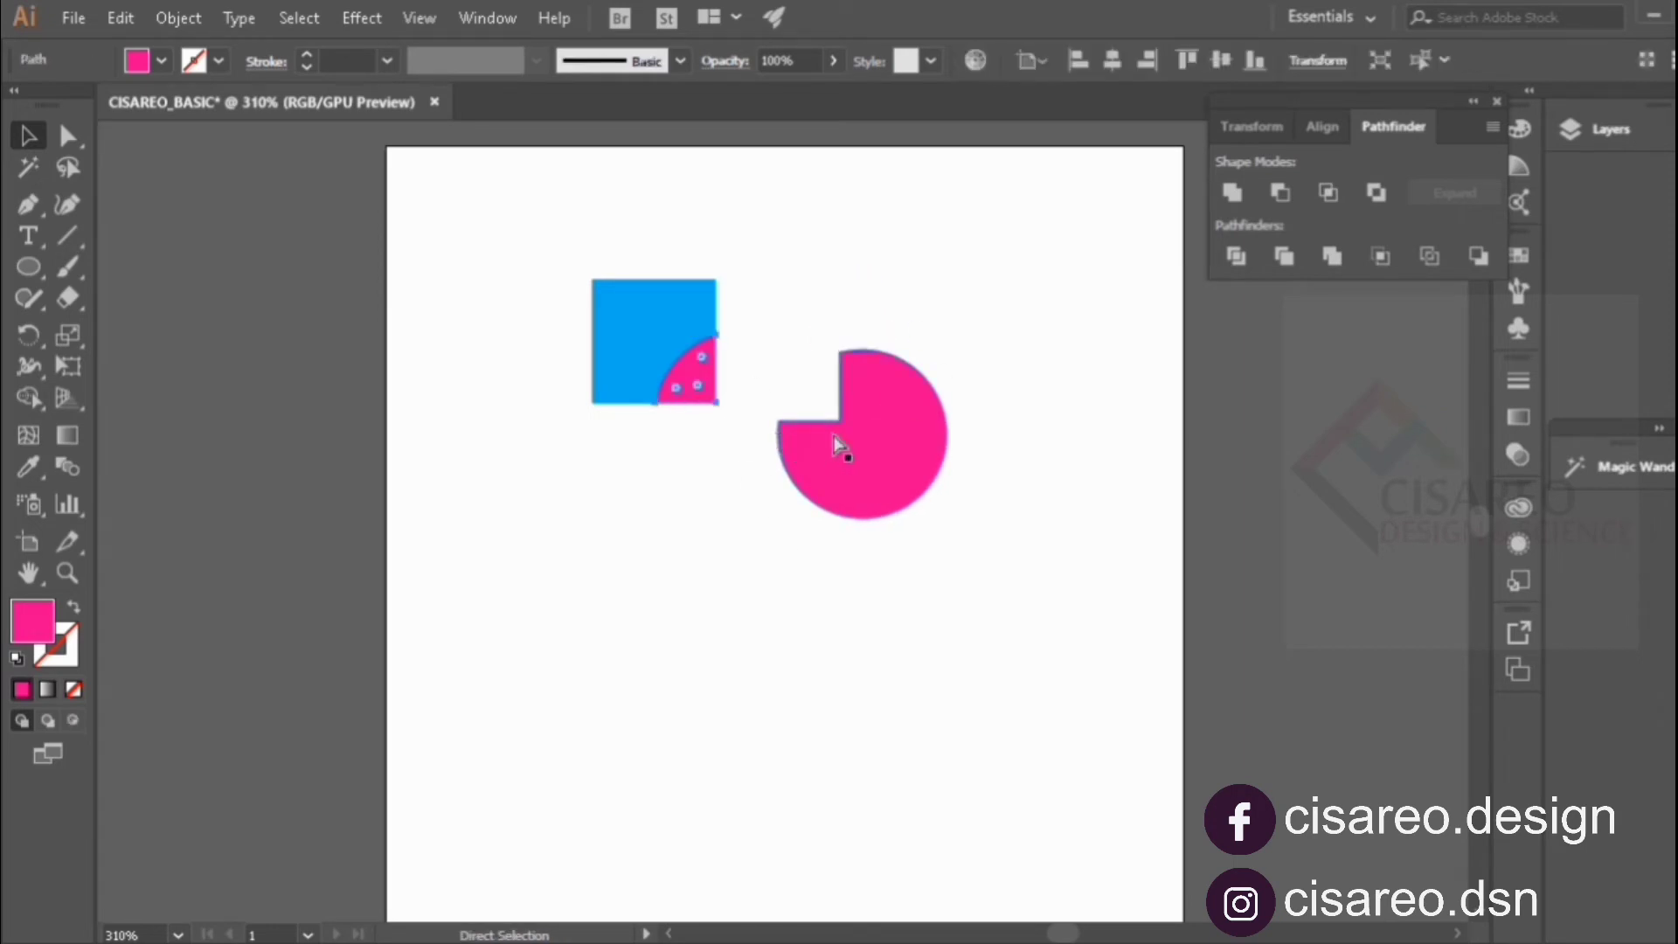
pyautogui.hotkey('ctrl', 'z')
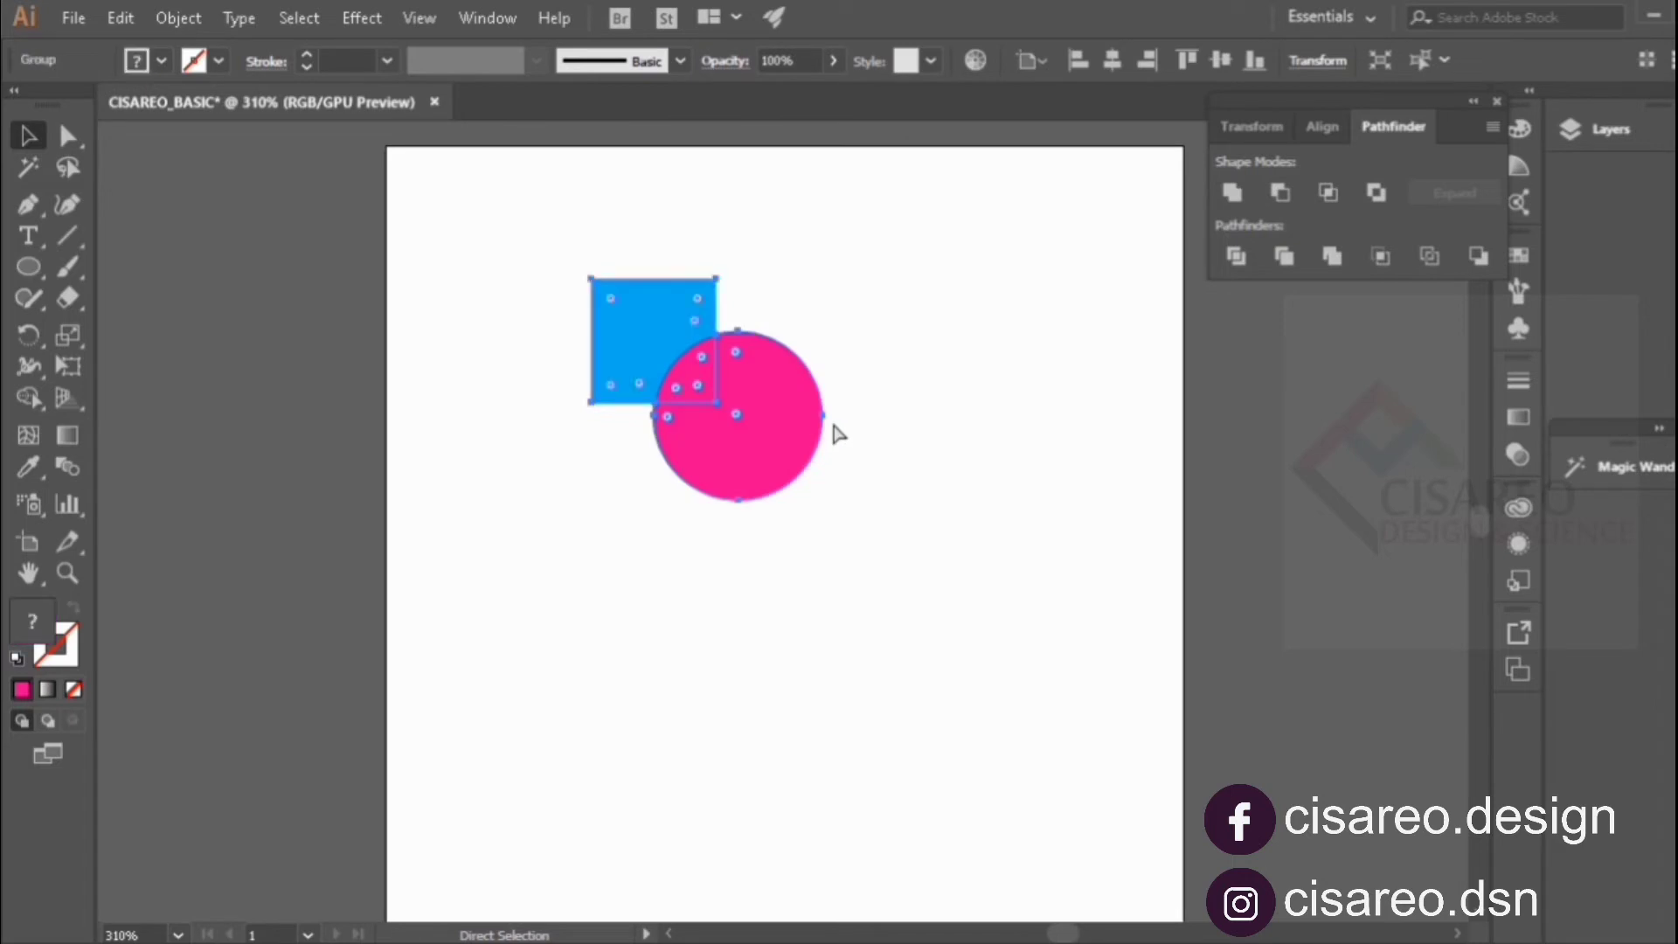
pyautogui.click(881, 381)
# Bring the blue square in front of the pink circle and clear the selection.
pyautogui.rightClick(692, 291)
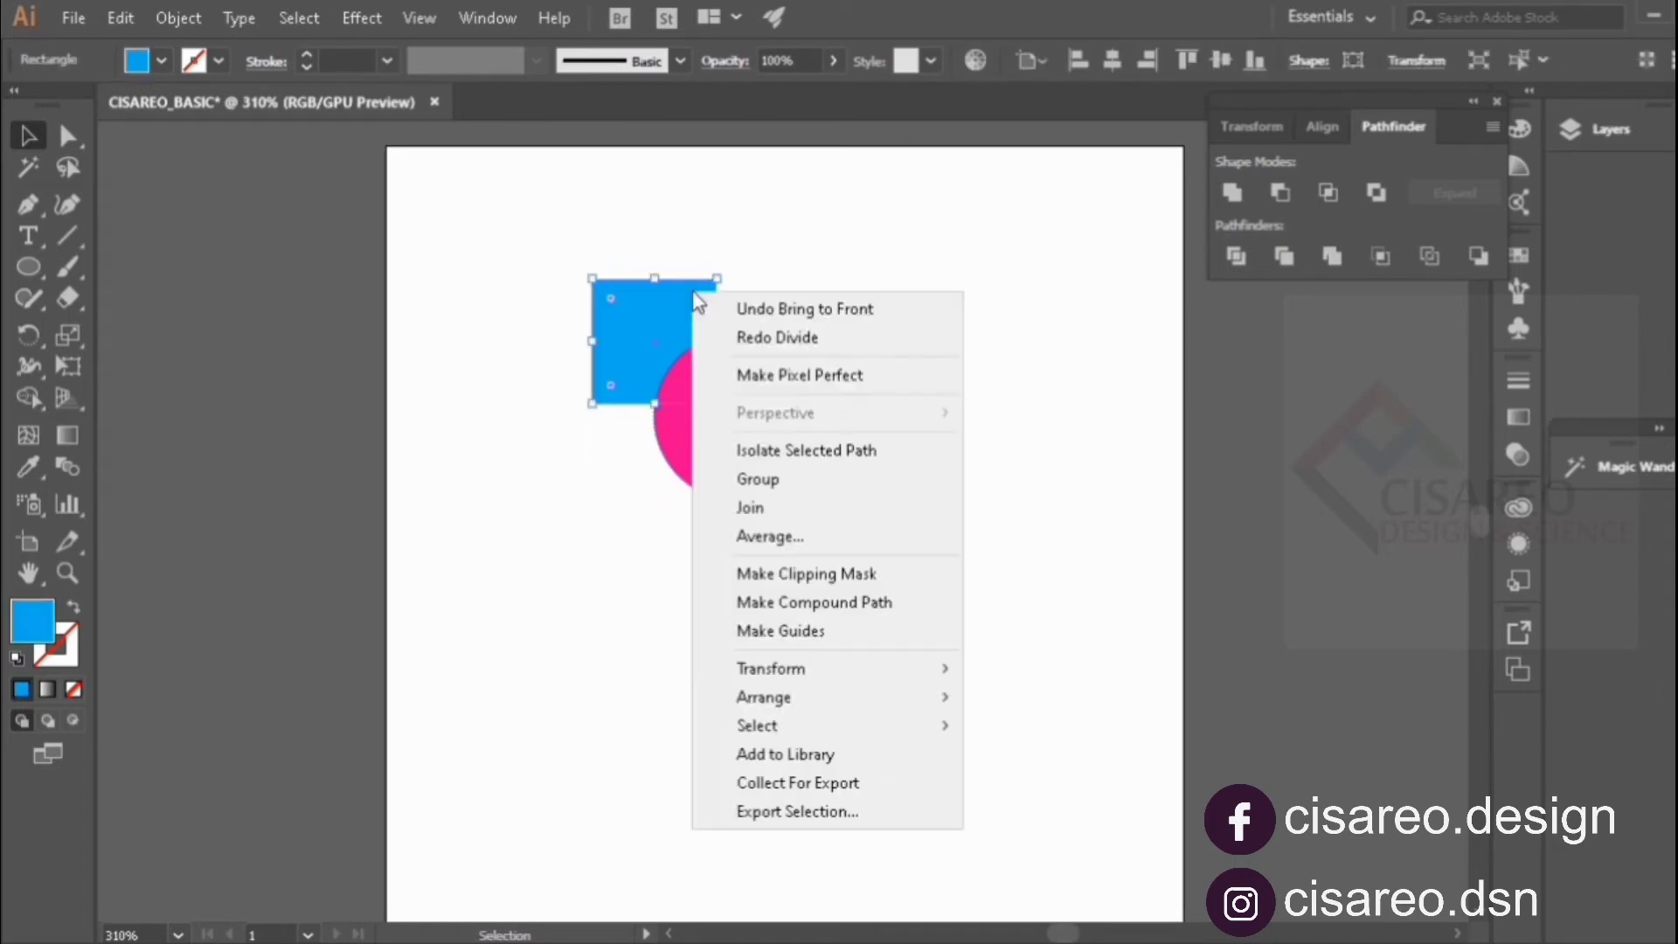
pyautogui.click(967, 376)
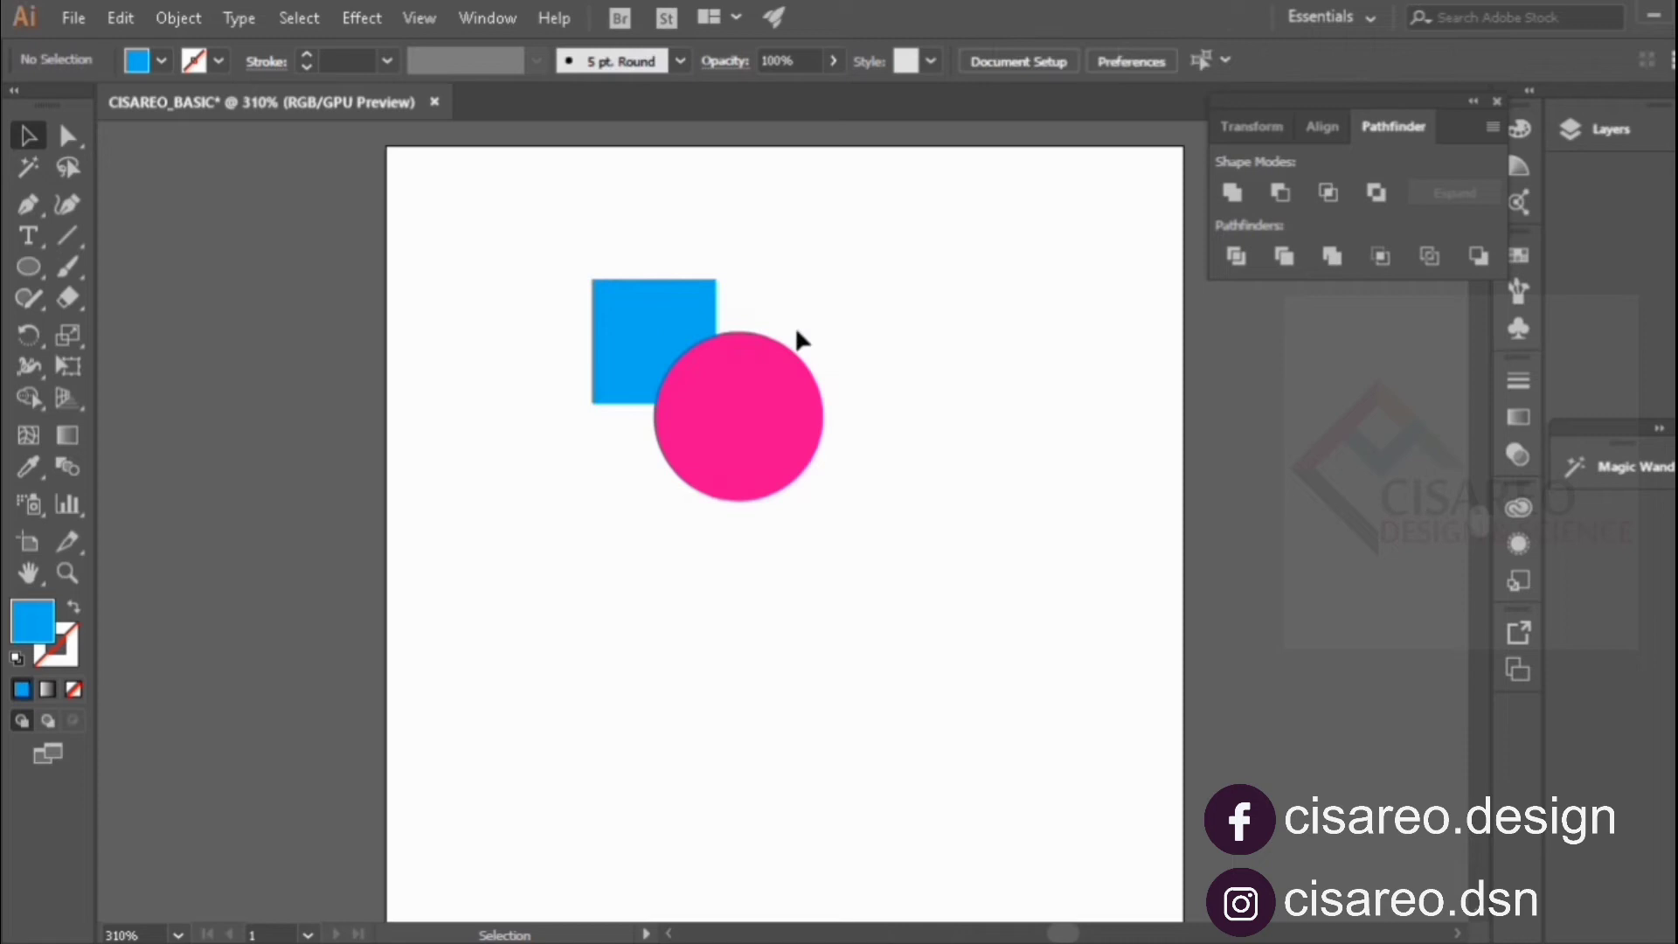
pyautogui.rightClick(655, 310)
pyautogui.moveTo(813, 715)
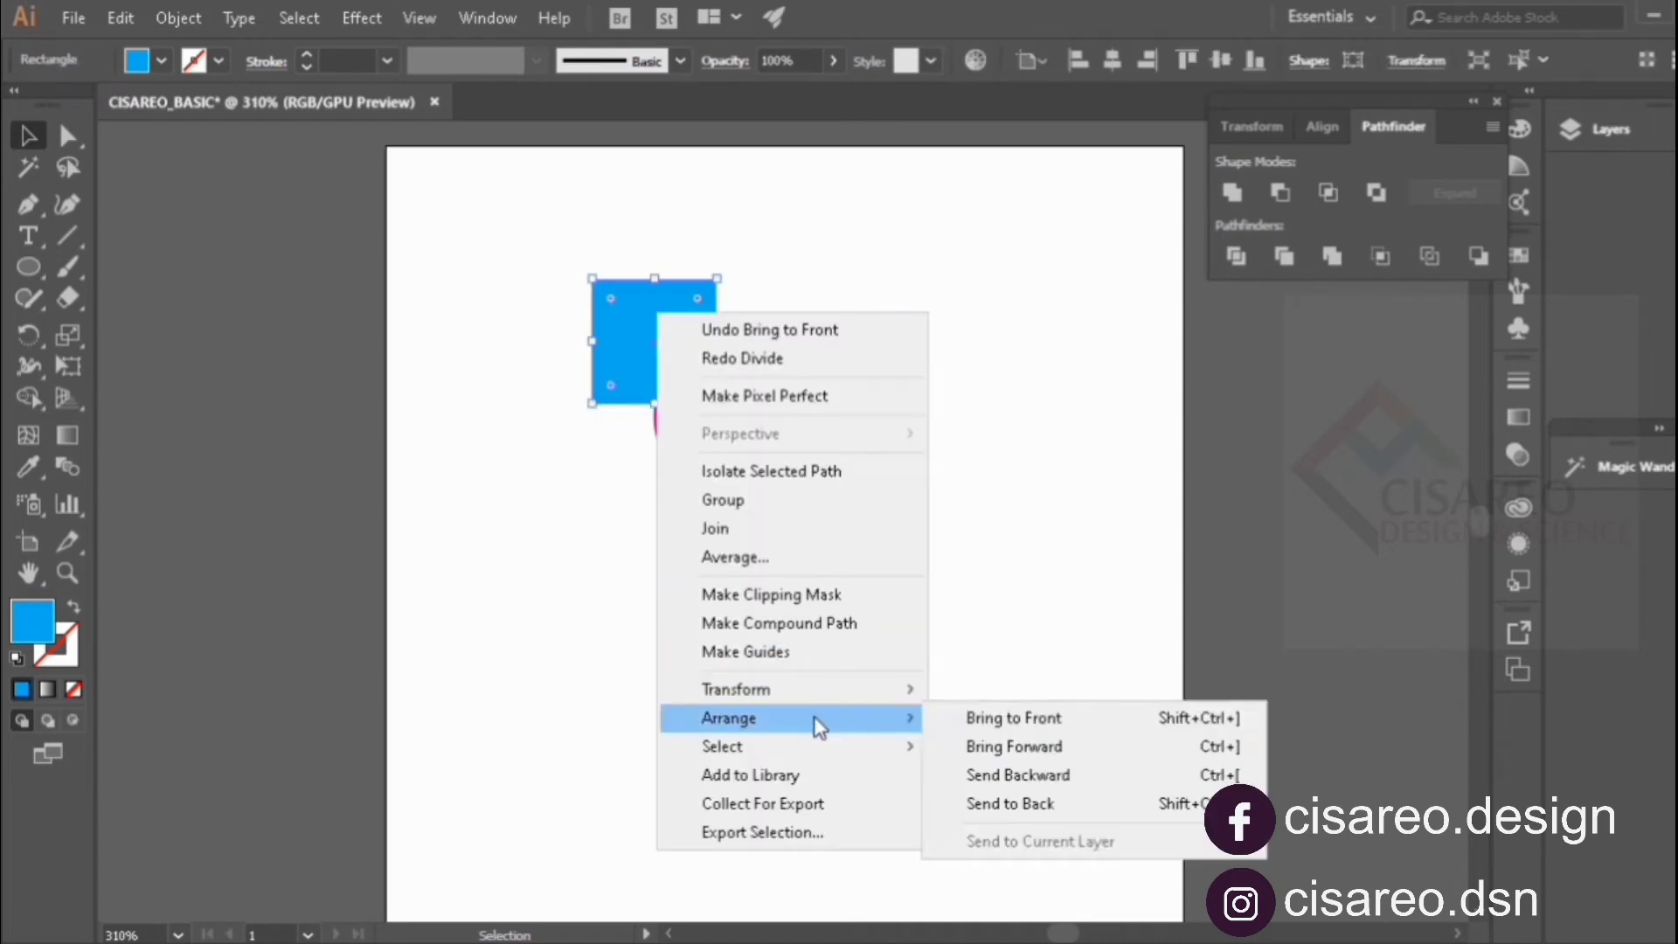
pyautogui.click(986, 715)
pyautogui.click(970, 551)
# Apply Divide to both shapes with the blue square in front, and ungroup the resulting pieces.
pyautogui.moveTo(577, 247); pyautogui.dragTo(828, 503)
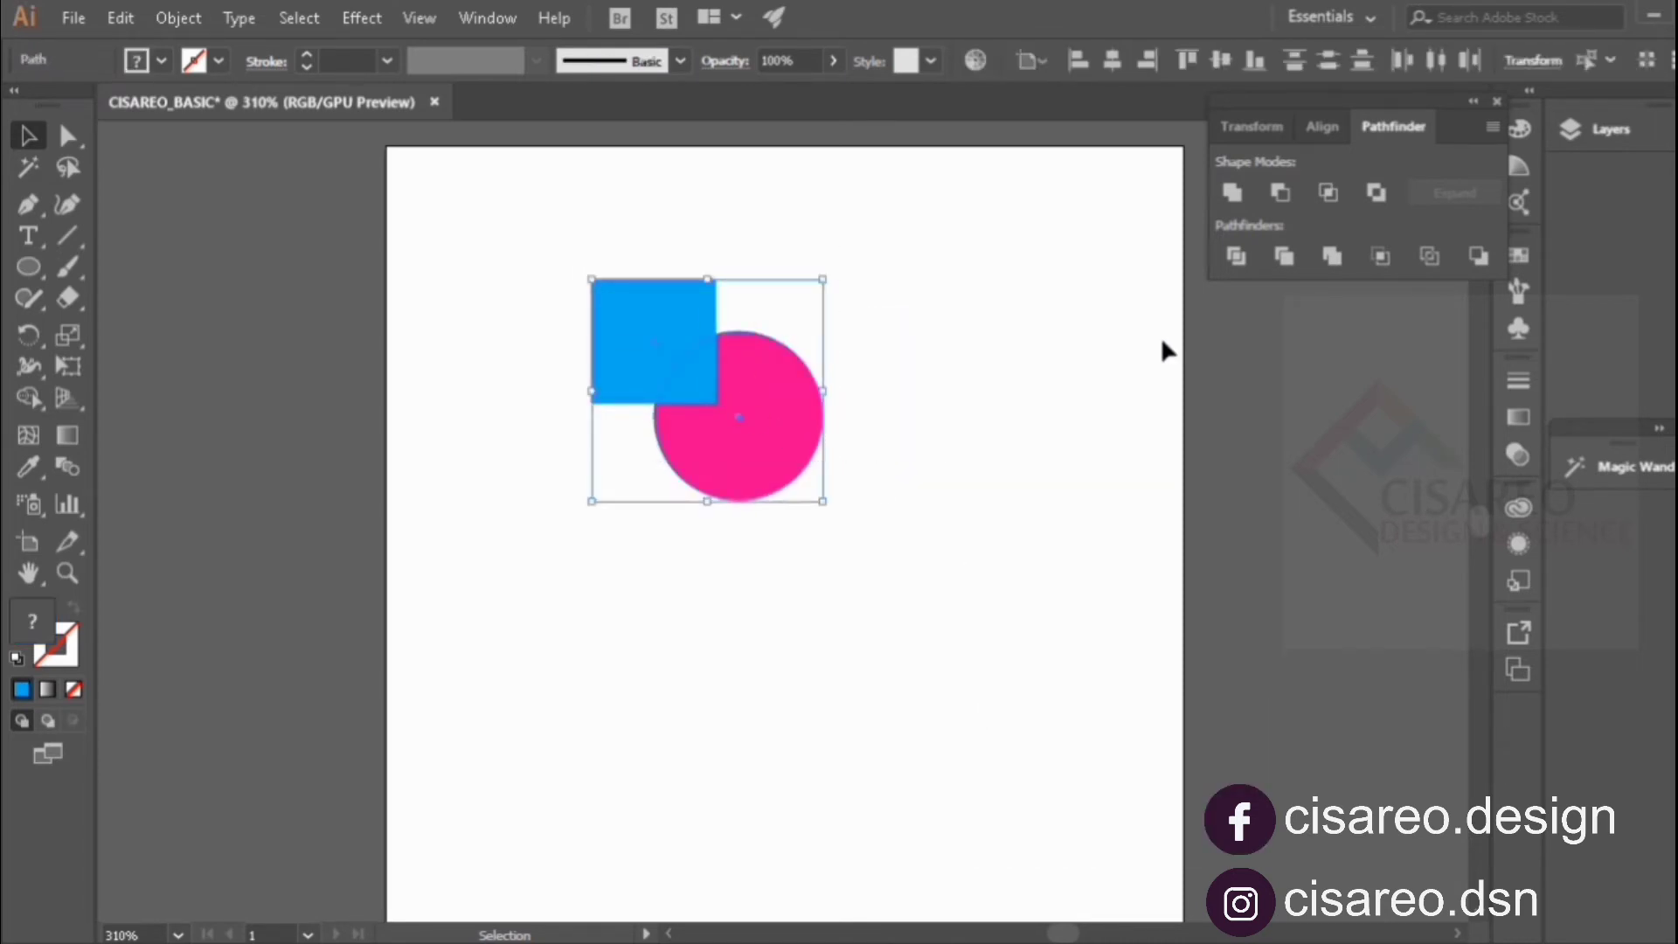
pyautogui.click(1222, 259)
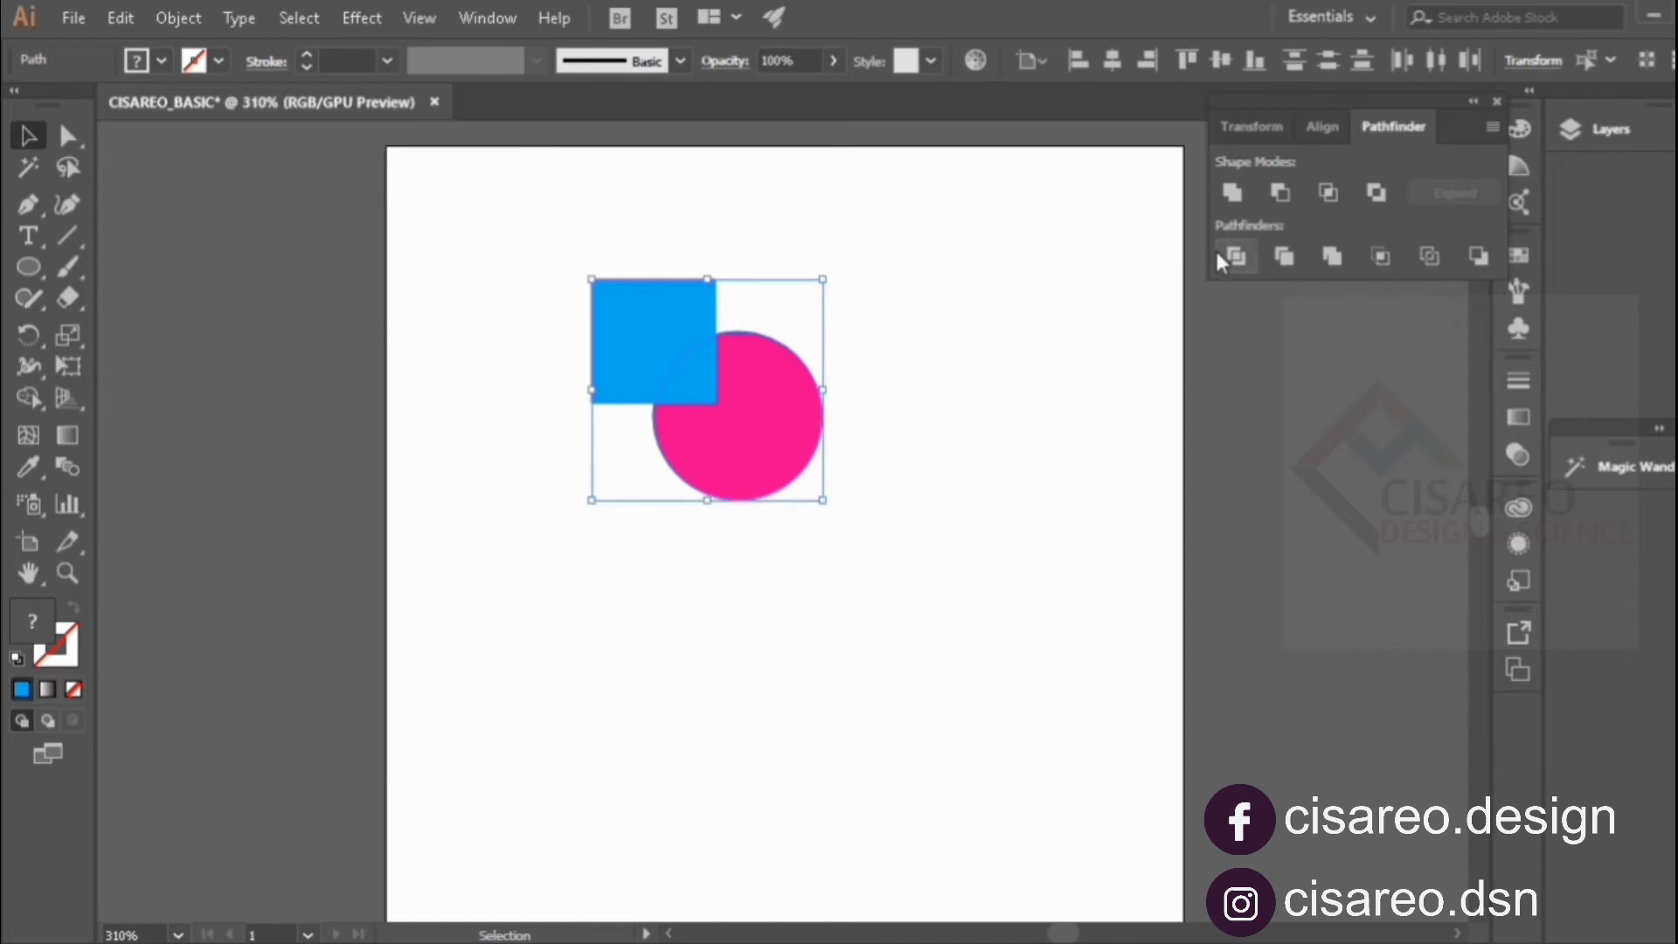
pyautogui.click(940, 336)
pyautogui.rightClick(752, 366)
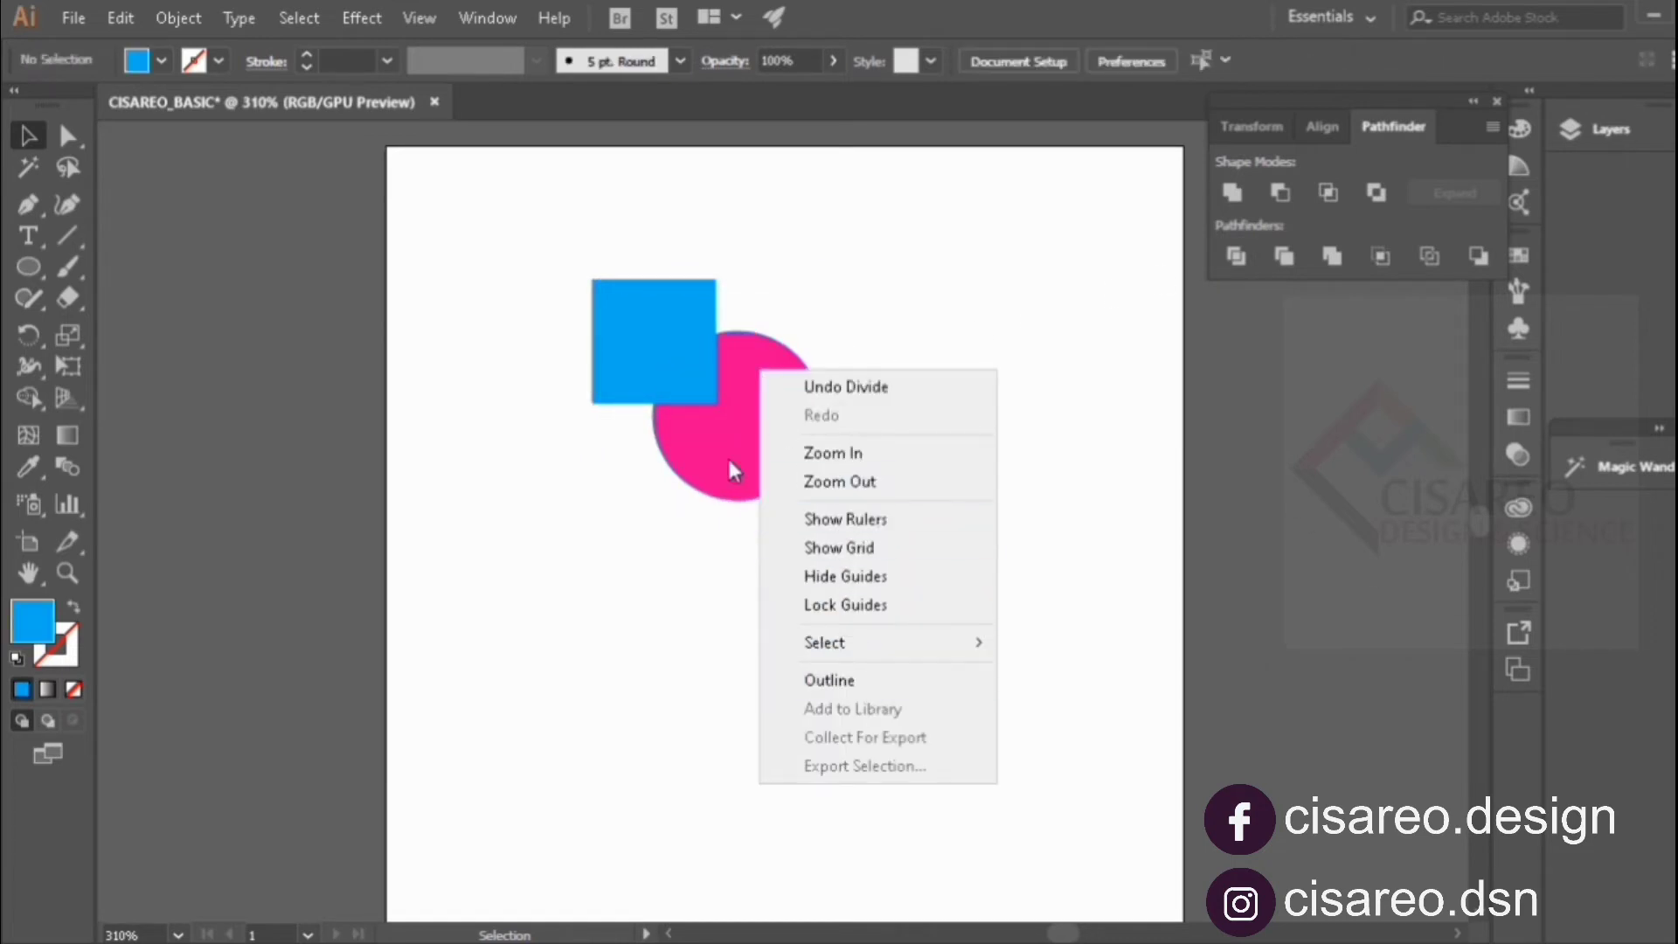
pyautogui.click(692, 325)
pyautogui.rightClick(692, 325)
pyautogui.click(798, 513)
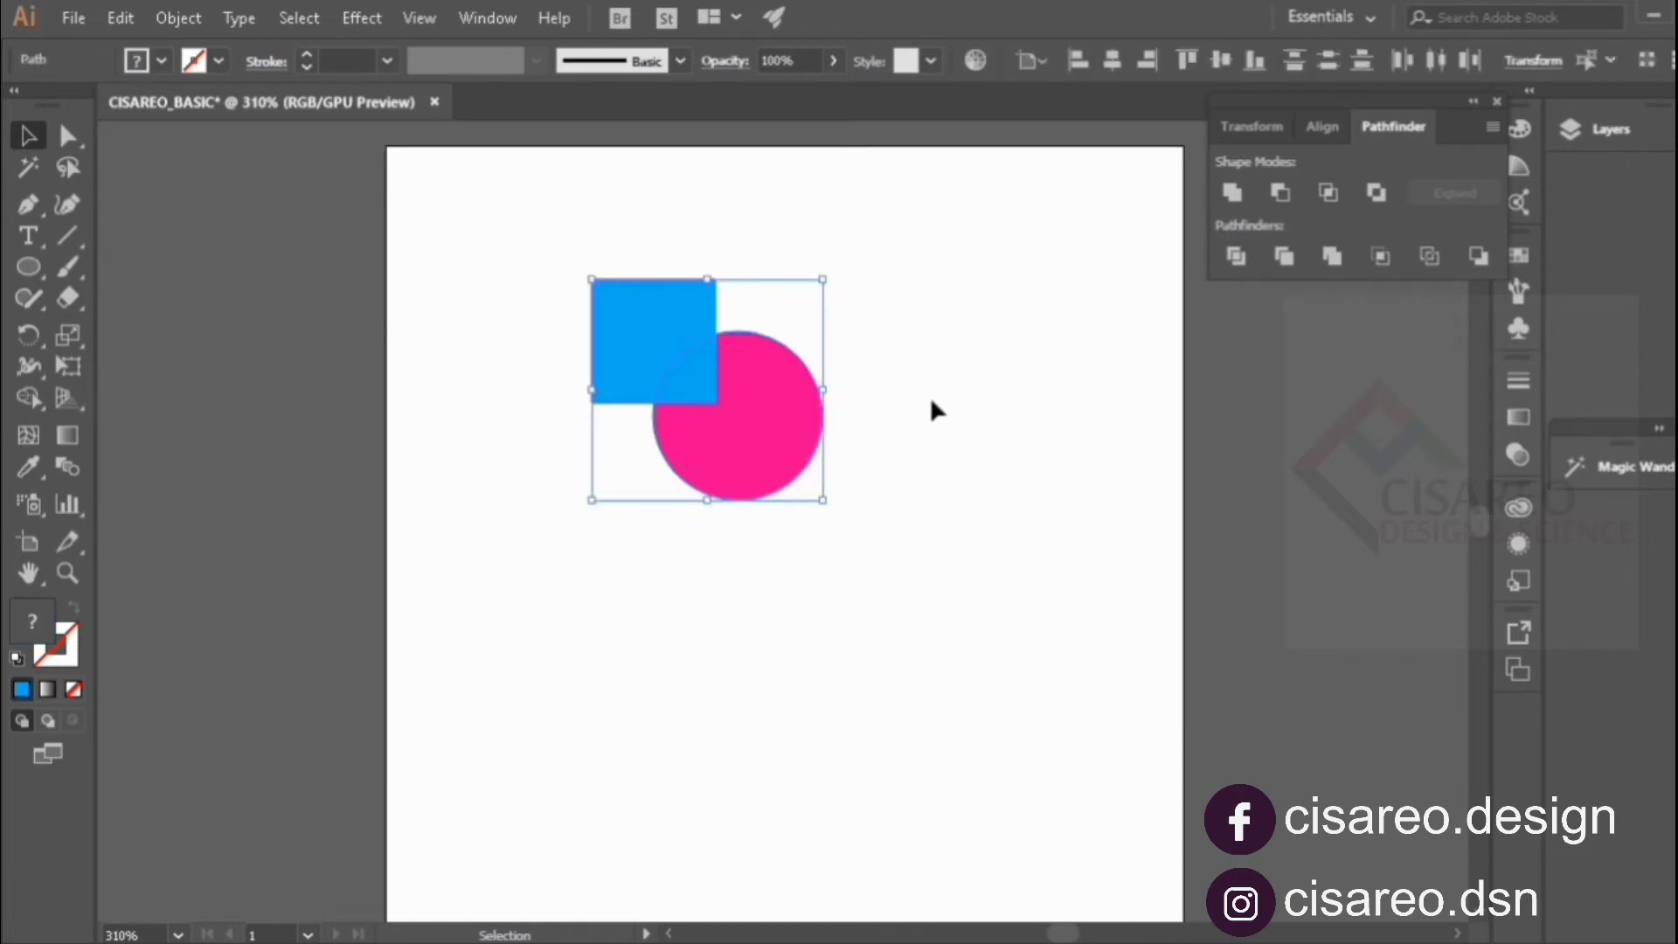
# Move the notched pink circle and blue overlap piece away from the blue shape, and undo back to the undivided shapes.
pyautogui.click(930, 396)
pyautogui.moveTo(736, 353); pyautogui.dragTo(858, 357)
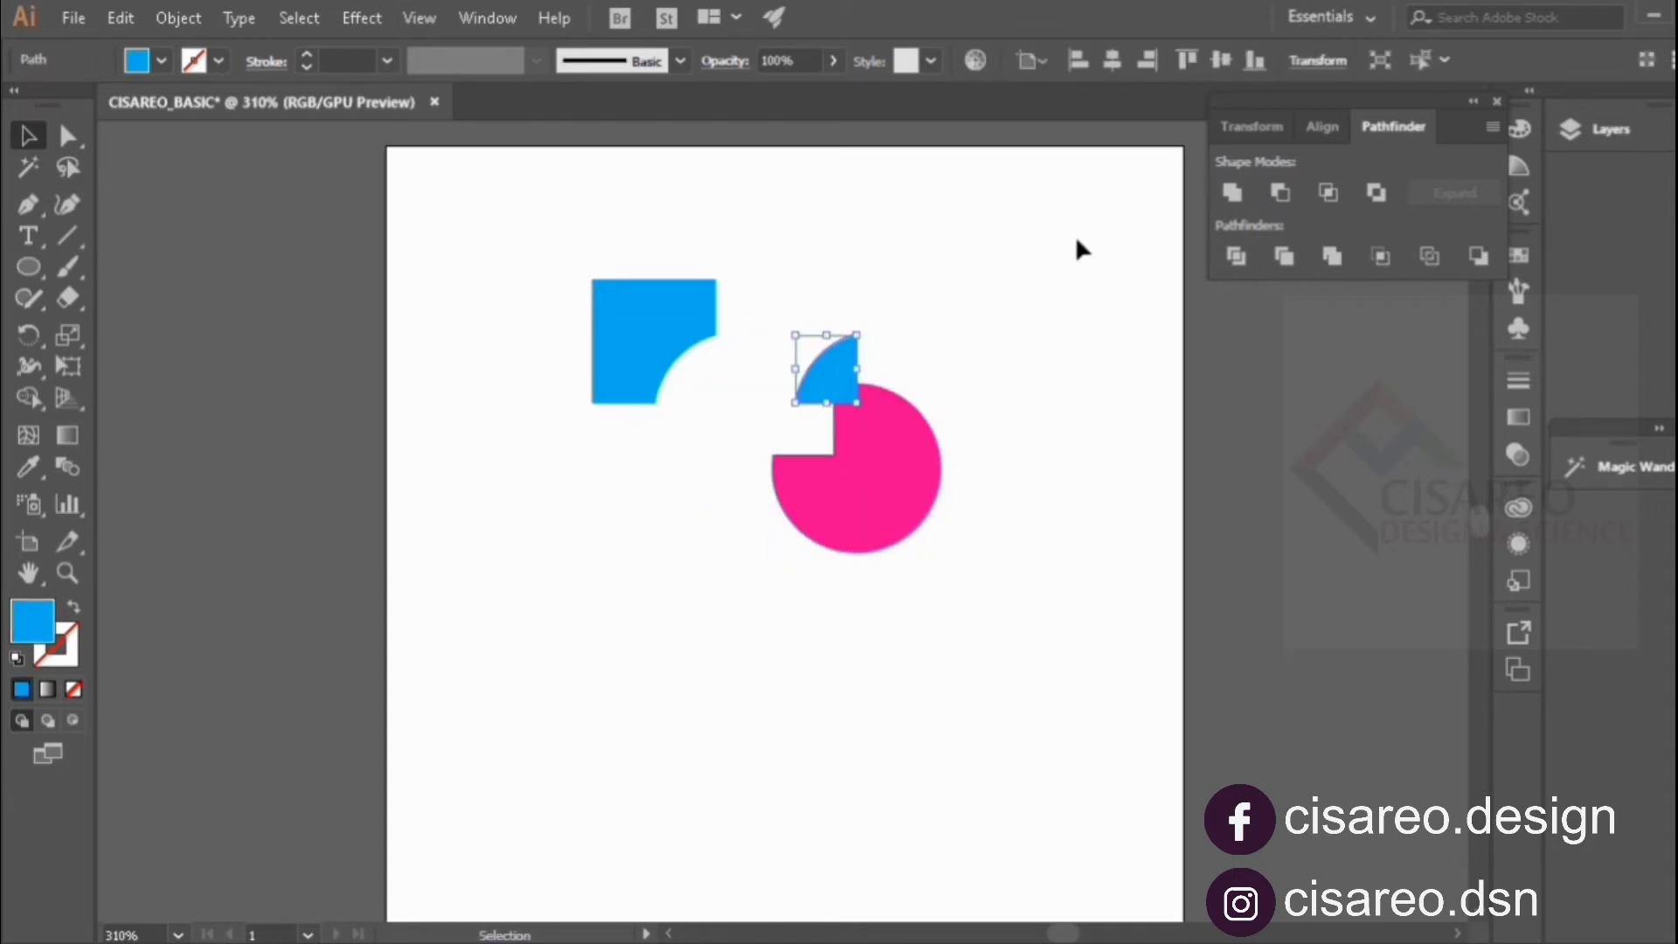
pyautogui.press('a')
pyautogui.hotkey('ctrl', 'z')
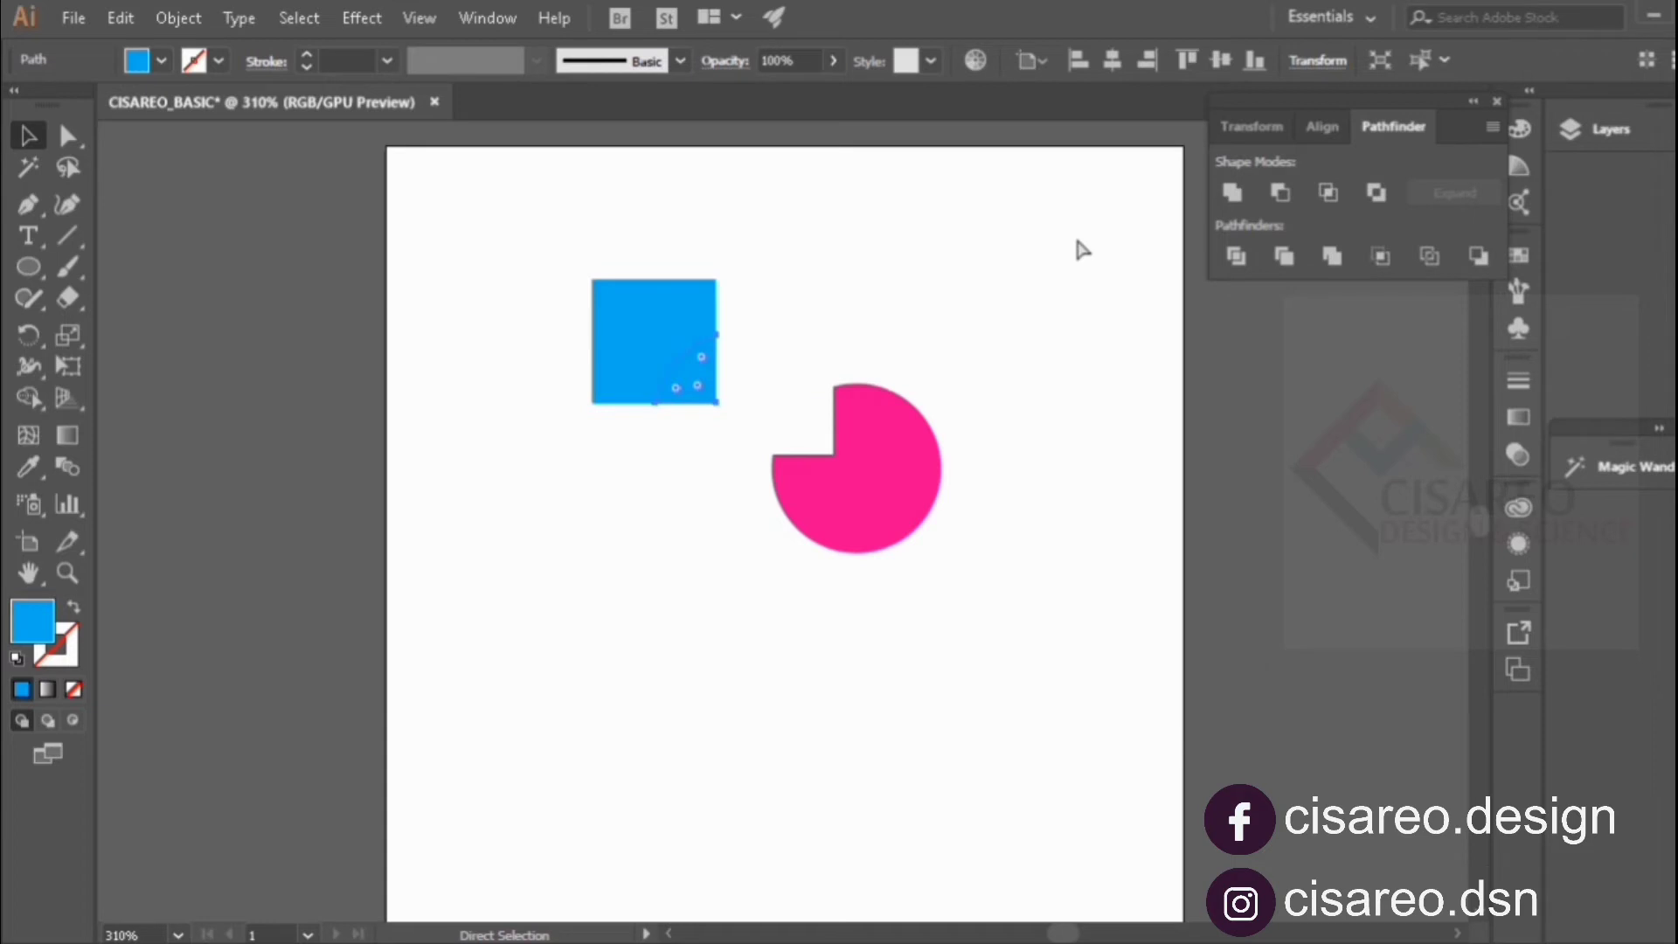
pyautogui.hotkey('ctrl', 'z')
pyautogui.hotkey('ctrl', 'z')
pyautogui.hotkey('ctrl', 'z')
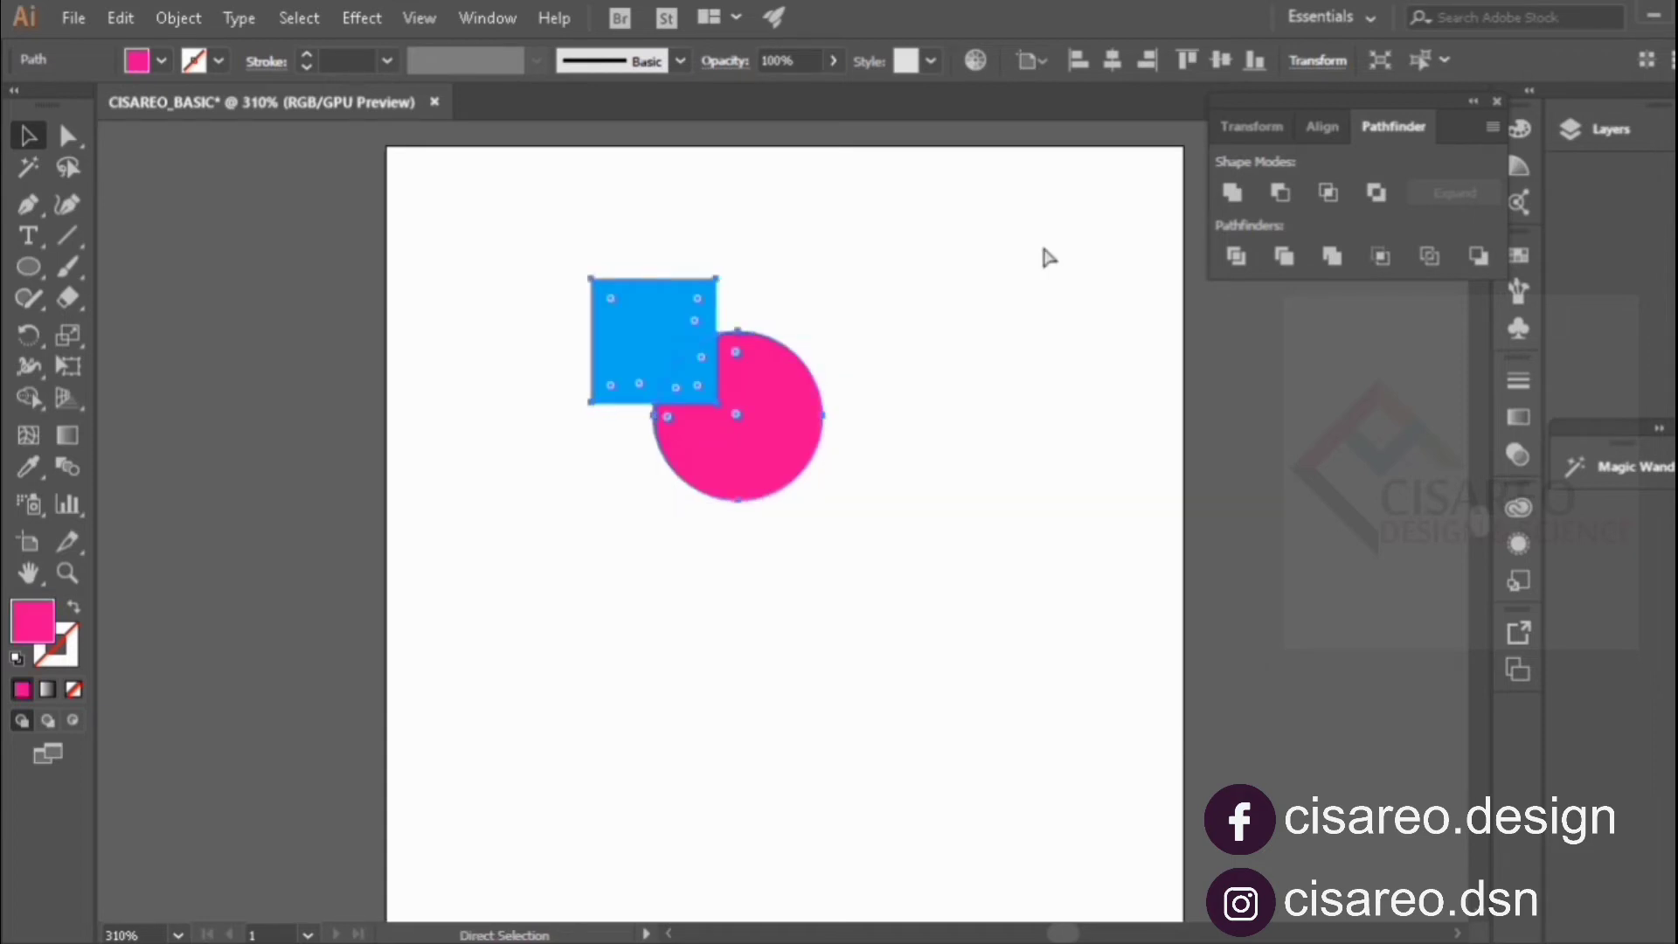
pyautogui.click(936, 297)
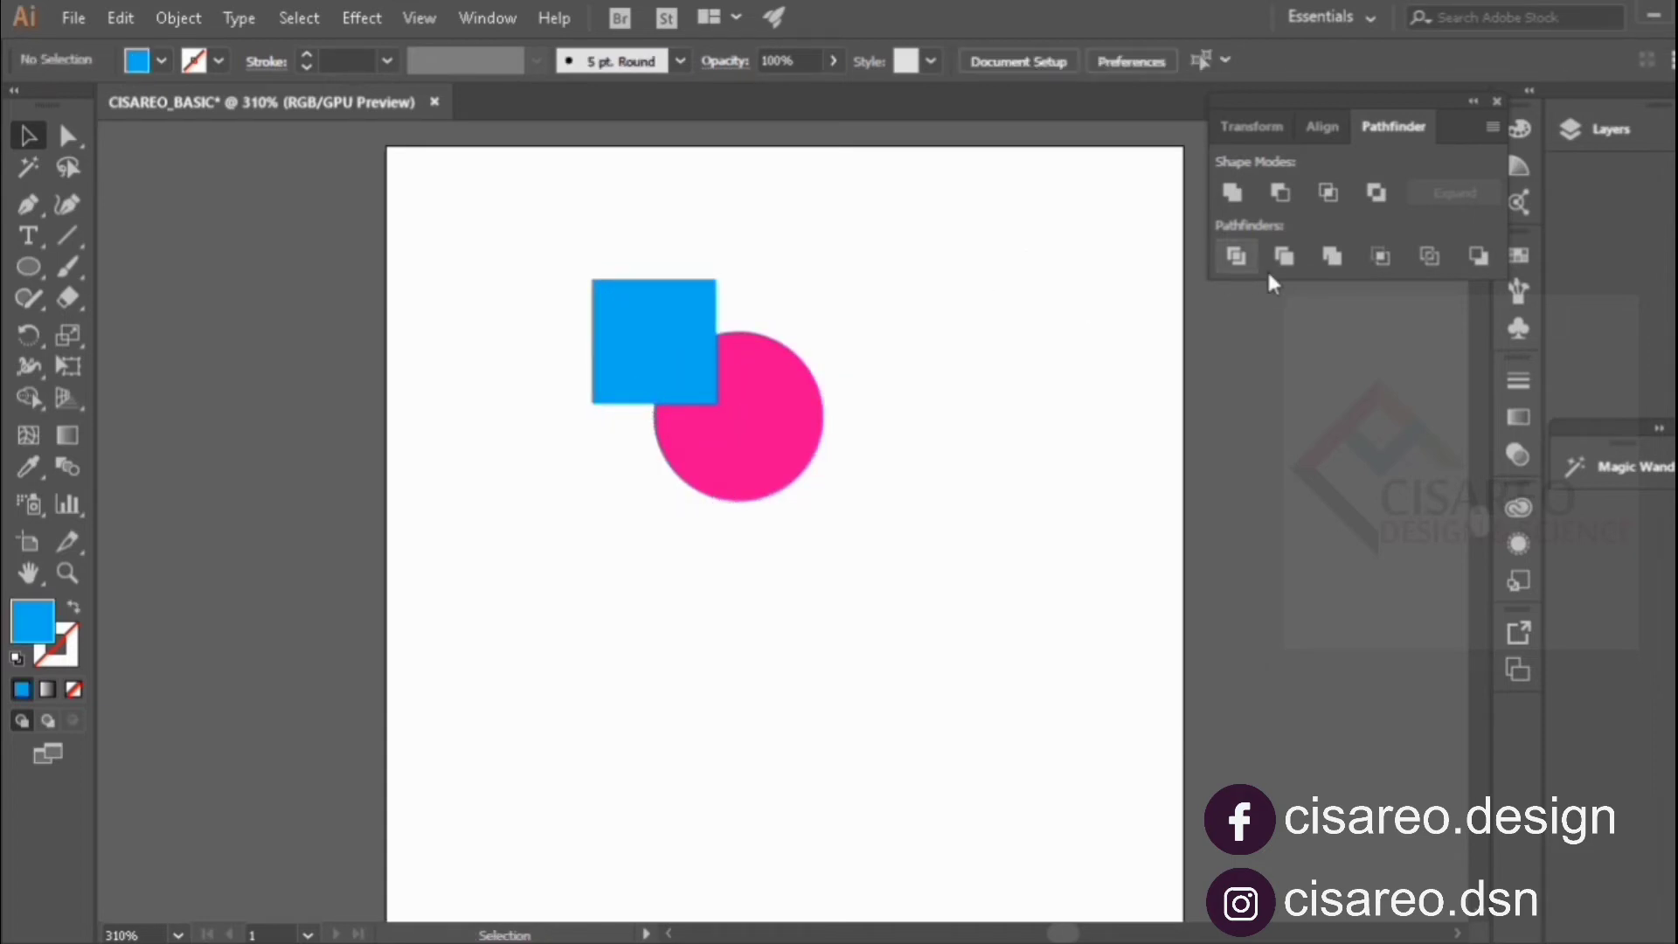
# Move the pink circle slightly further under the blue square and clear the selection.
pyautogui.press('a')
pyautogui.press('v')
pyautogui.click(737, 386)
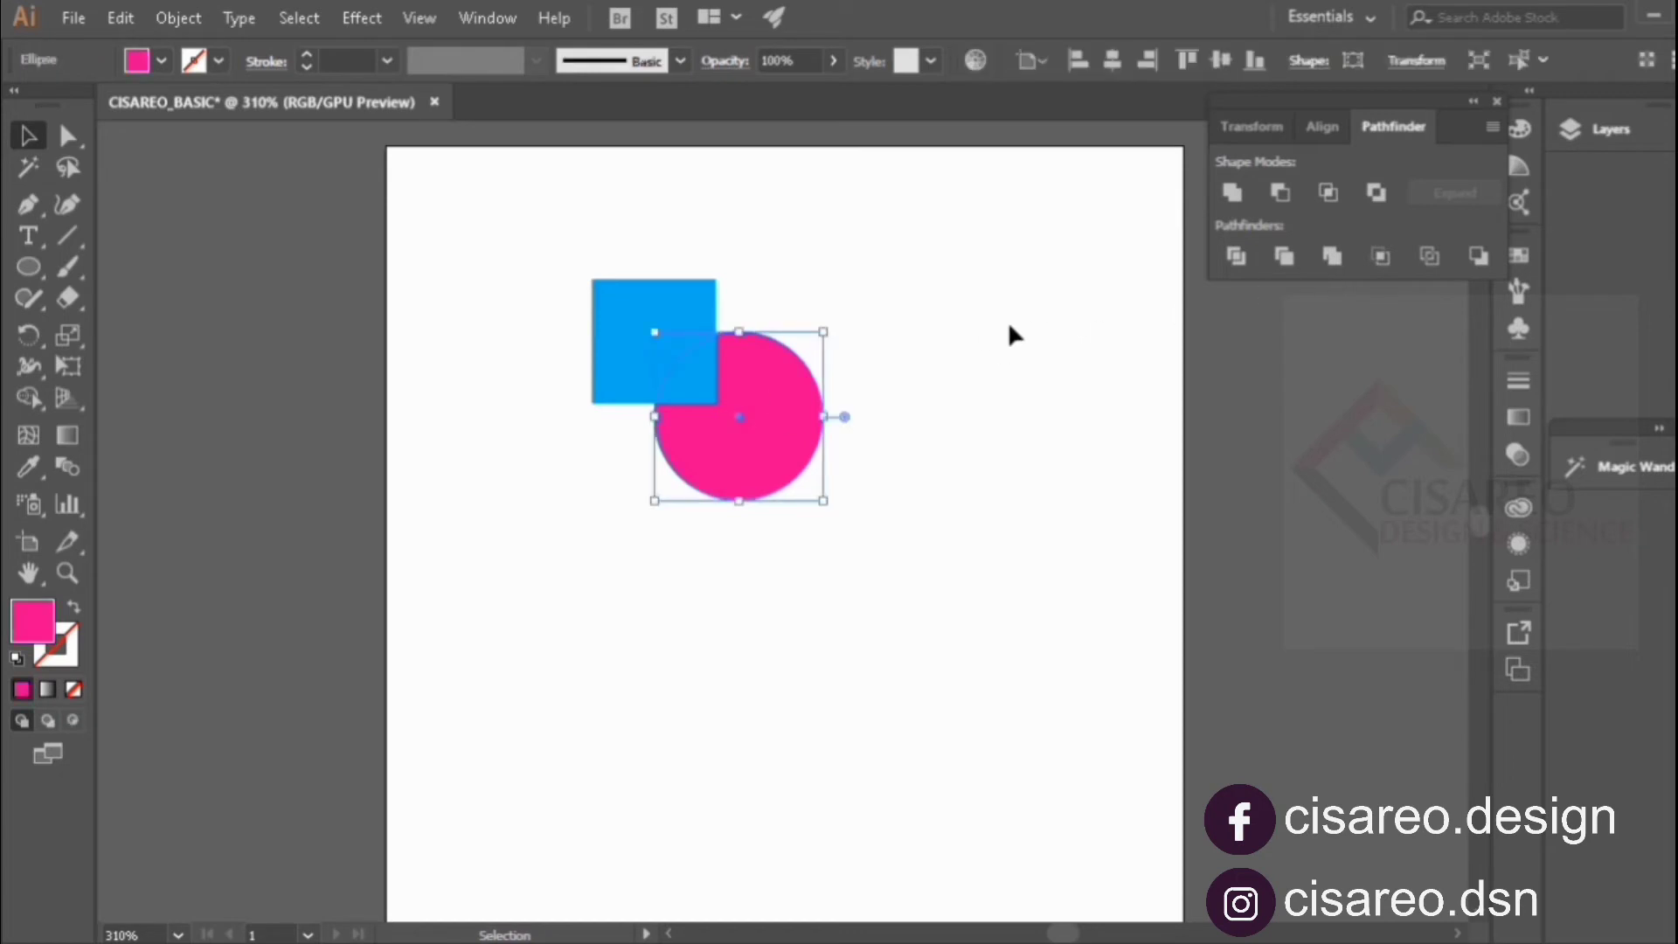
pyautogui.moveTo(750, 385); pyautogui.dragTo(781, 400)
pyautogui.click(893, 374)
pyautogui.click(931, 381)
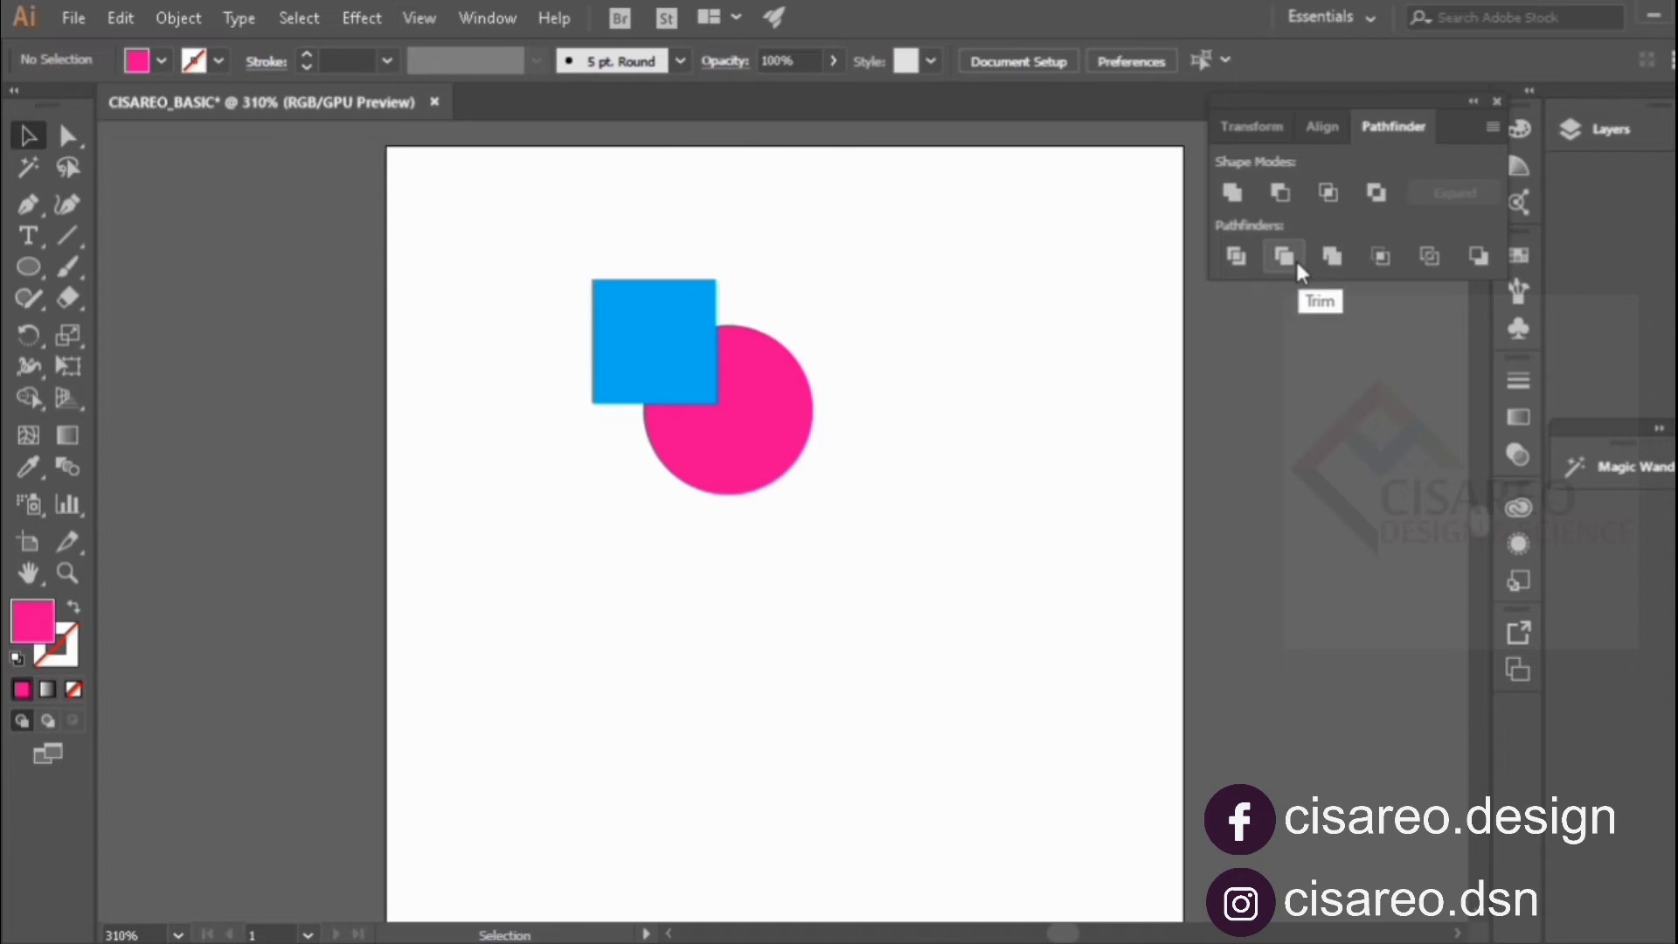
# Apply Trim to both shapes with the blue square in front of the pink circle.
pyautogui.moveTo(557, 274); pyautogui.dragTo(828, 426)
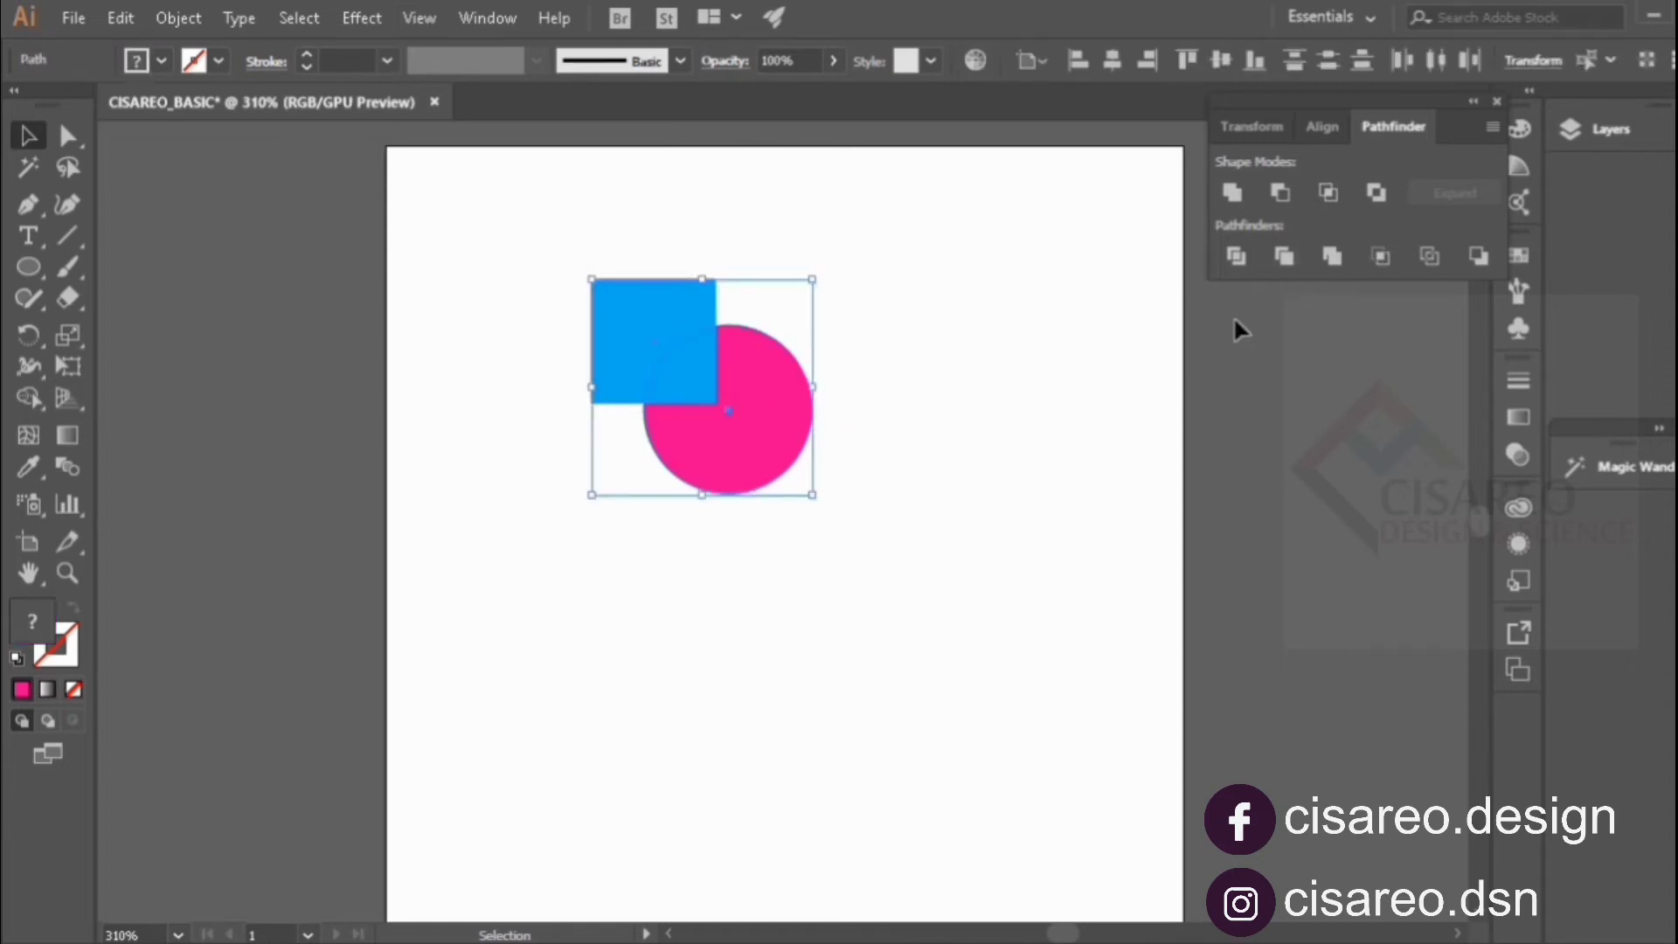
pyautogui.click(1290, 250)
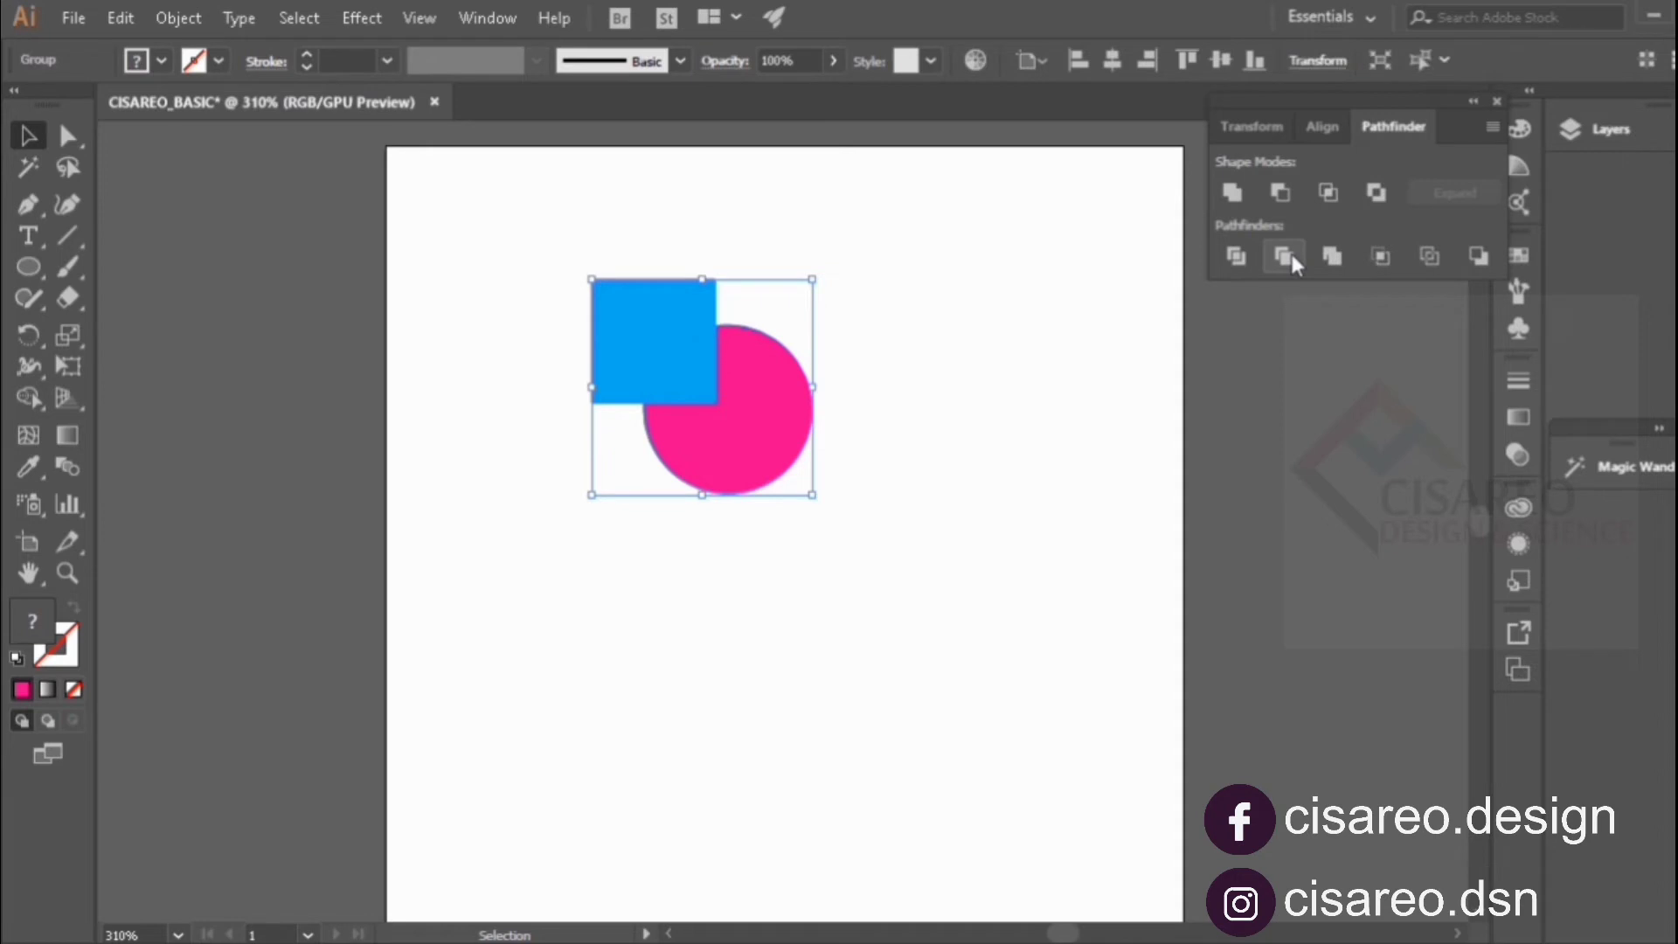
pyautogui.click(927, 346)
# Move the trimmed group towards the artboard's centre and ungroup its pieces.
pyautogui.moveTo(785, 377); pyautogui.dragTo(909, 461)
pyautogui.rightClick(869, 418)
pyautogui.click(953, 610)
pyautogui.click(955, 510)
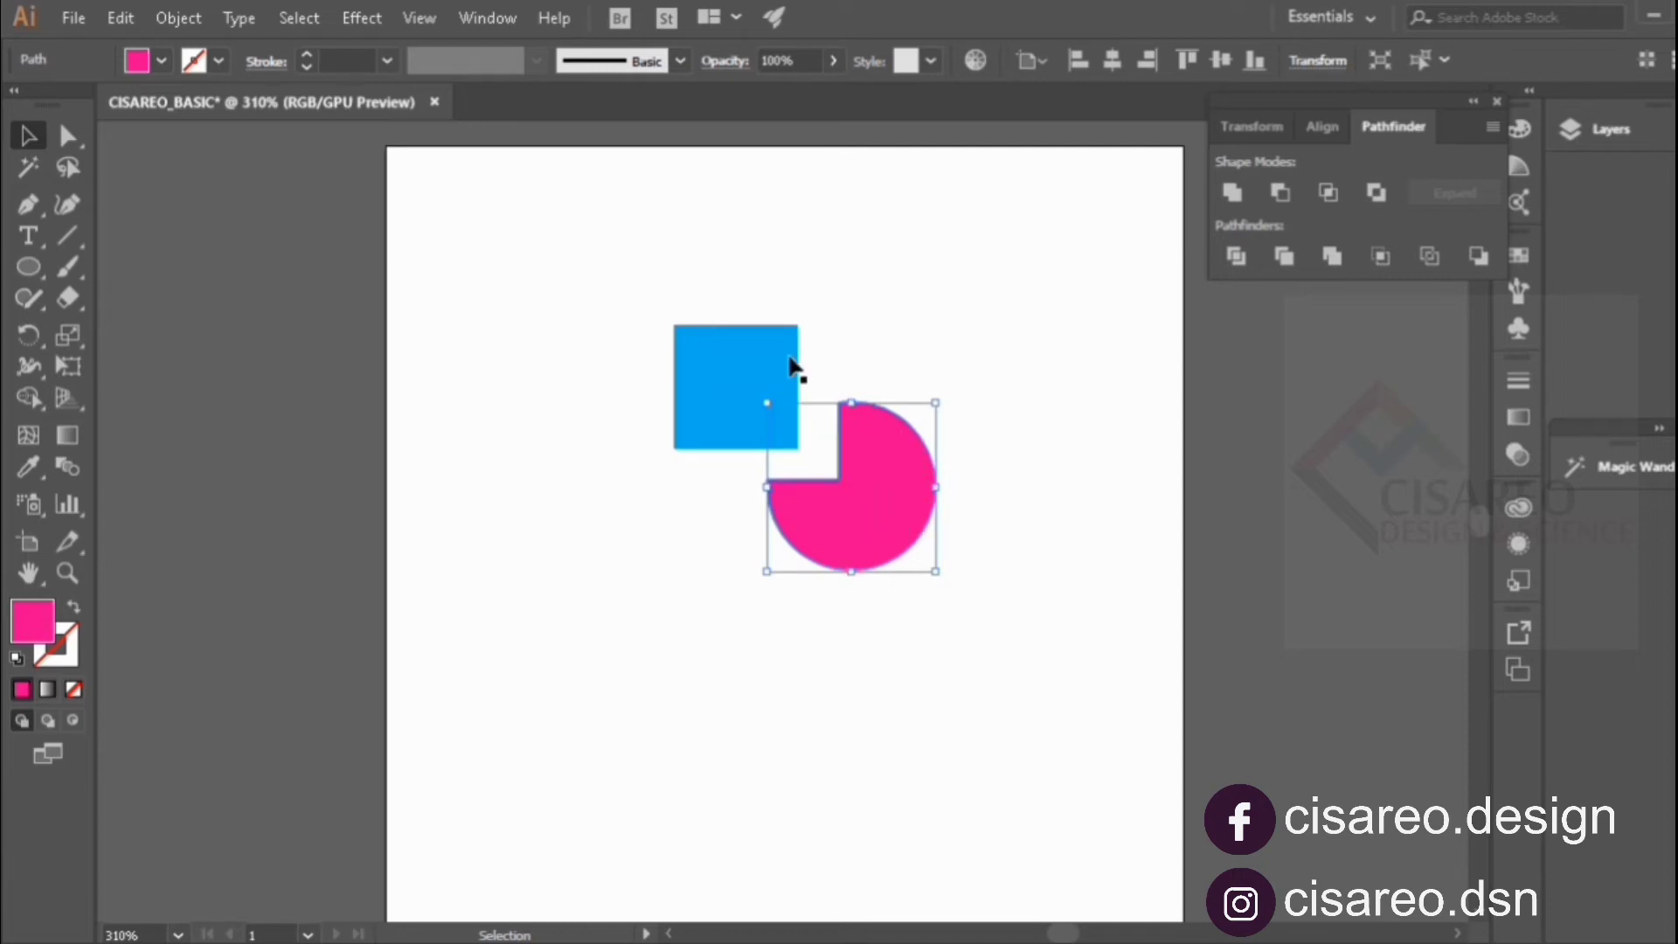
# Undo the notched circle's move, and shift it horizontally away from the blue square instead.
pyautogui.hotkey('ctrl', 'z')
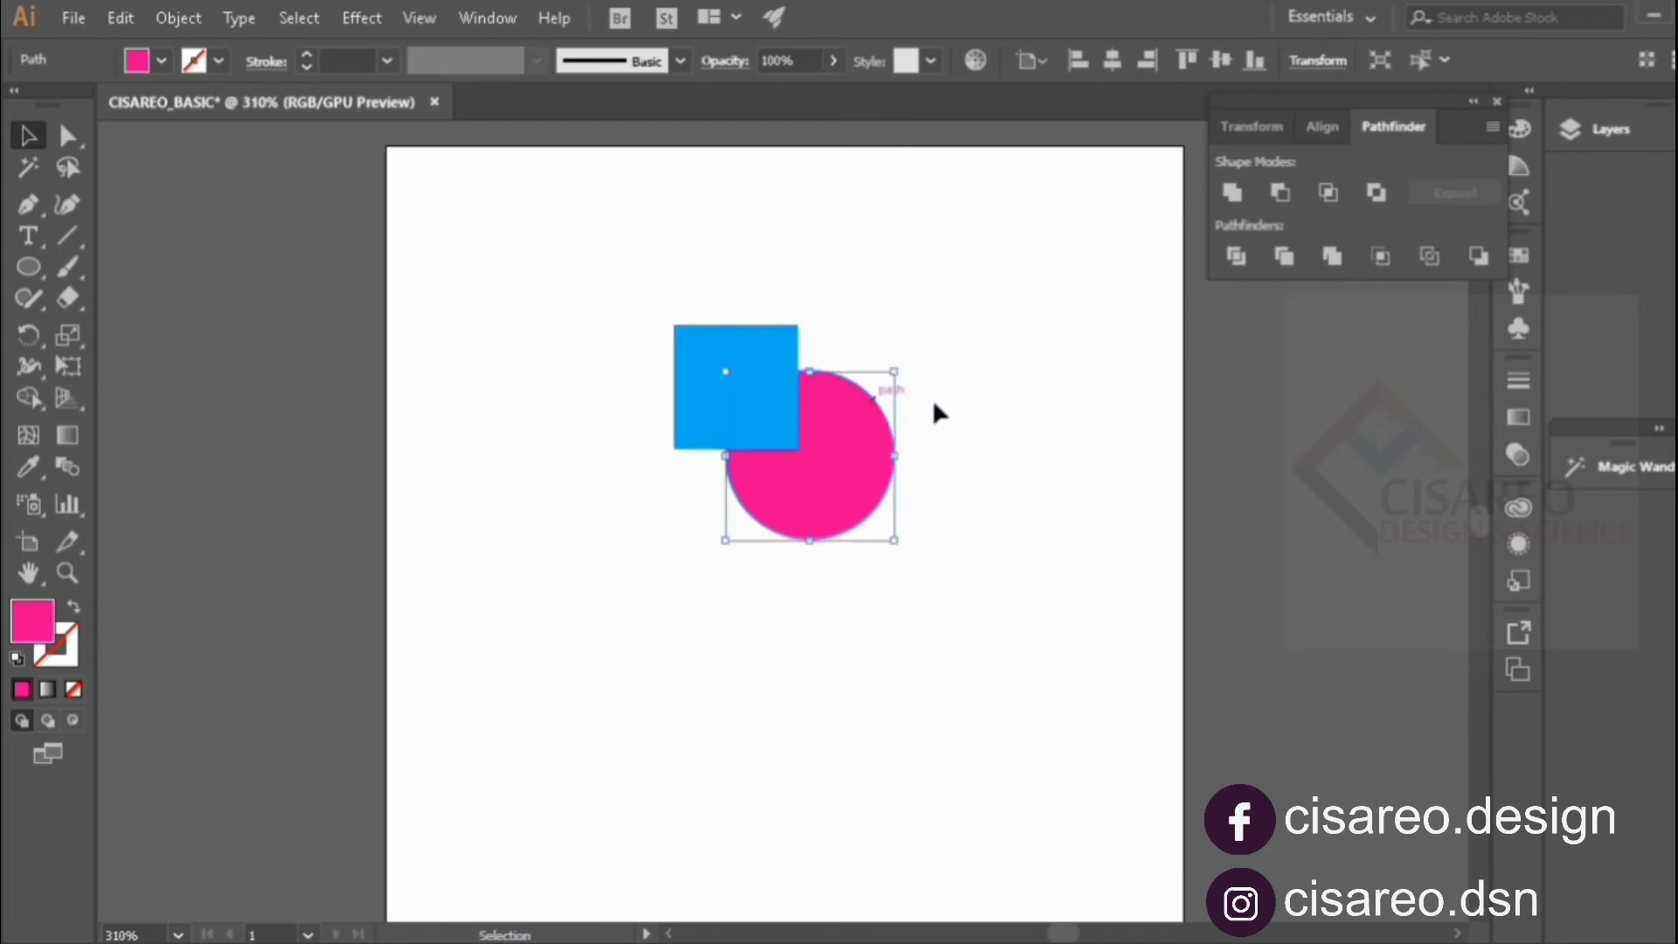
pyautogui.click(943, 400)
pyautogui.click(826, 419)
pyautogui.hotkey('ctrl', 'shift', 'z')
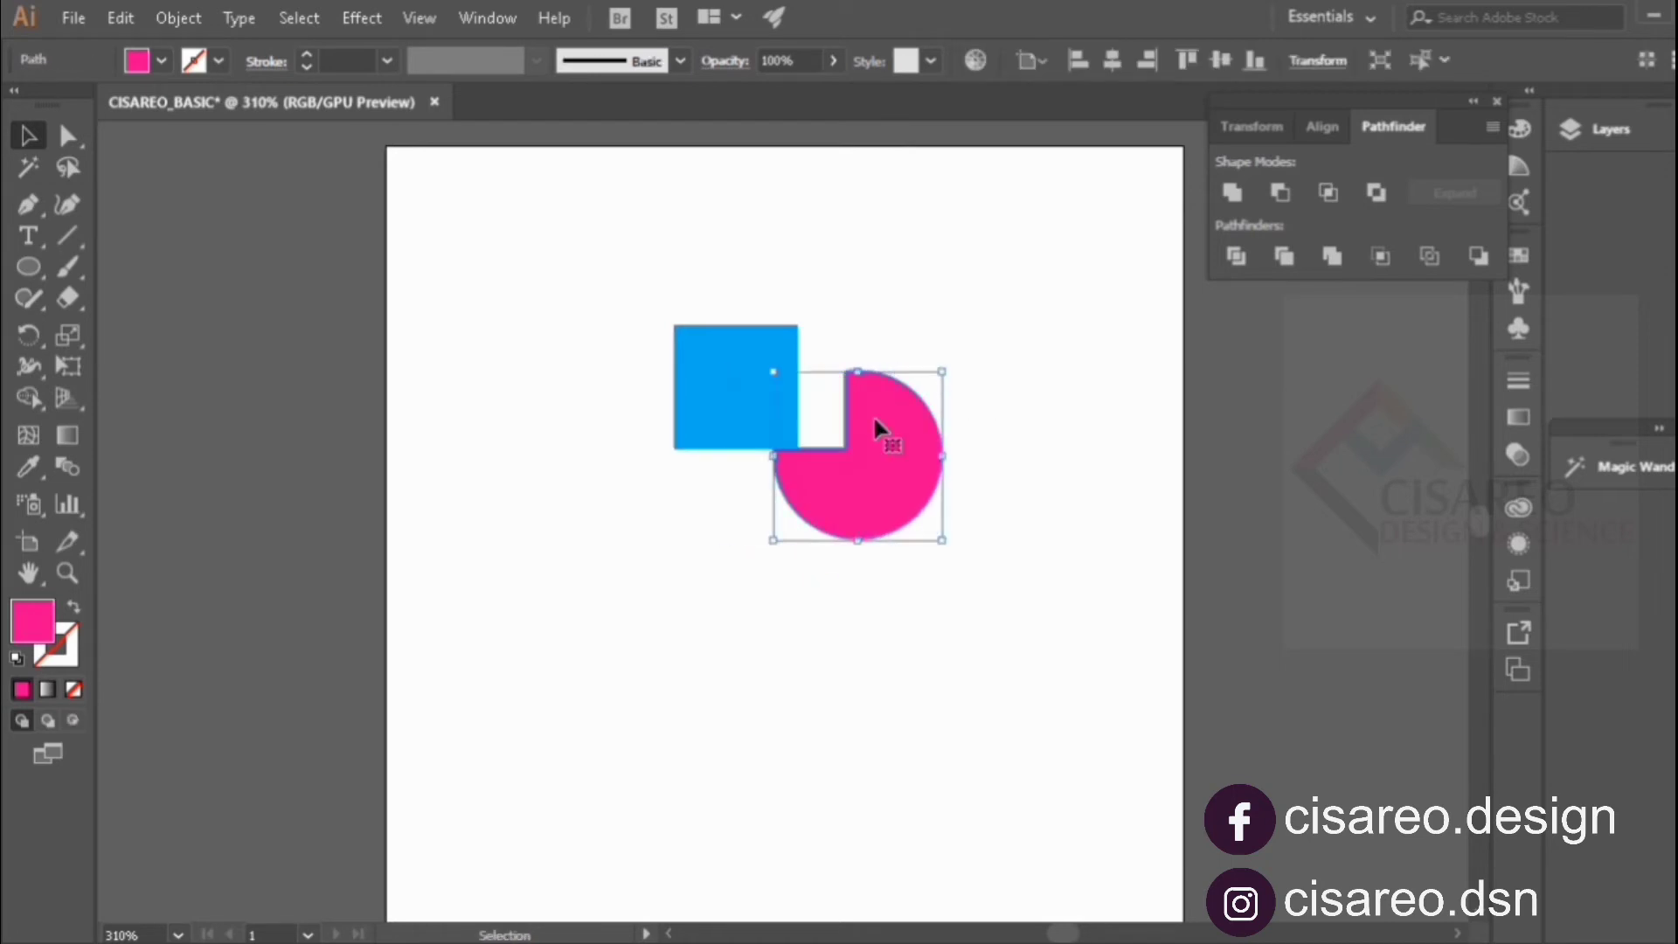
# Undo the circle's move, the ungrouping and the group's move.
pyautogui.hotkey('ctrl', 'z')
pyautogui.hotkey('ctrl', 'shift', 'z')
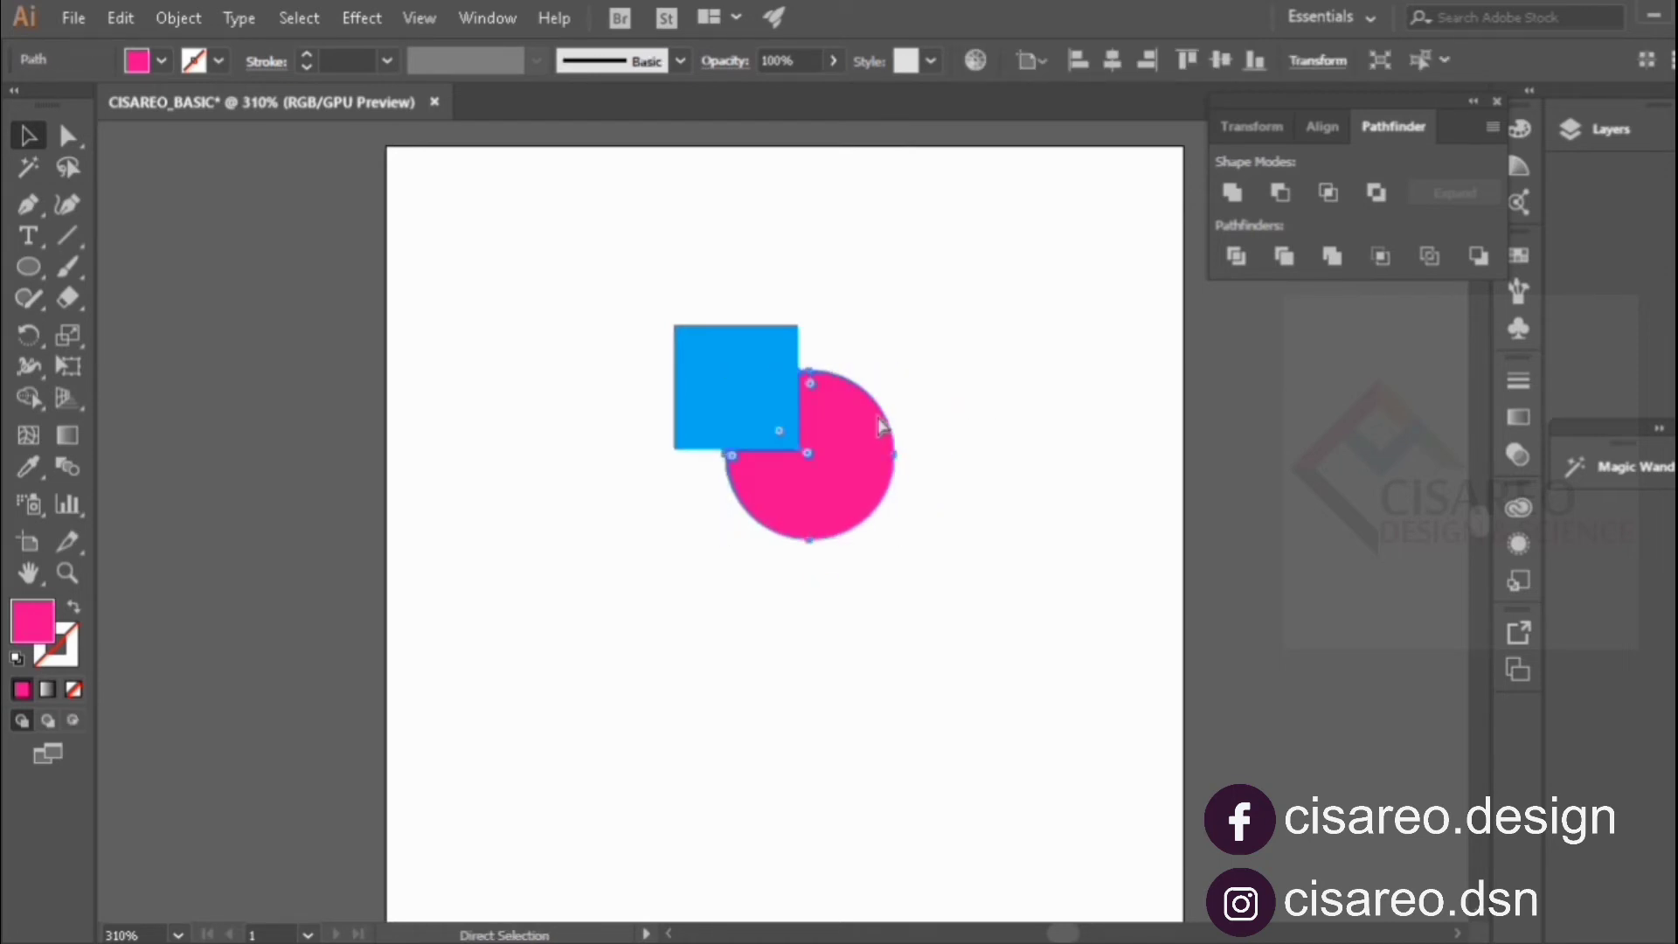
pyautogui.hotkey('ctrl', 'z')
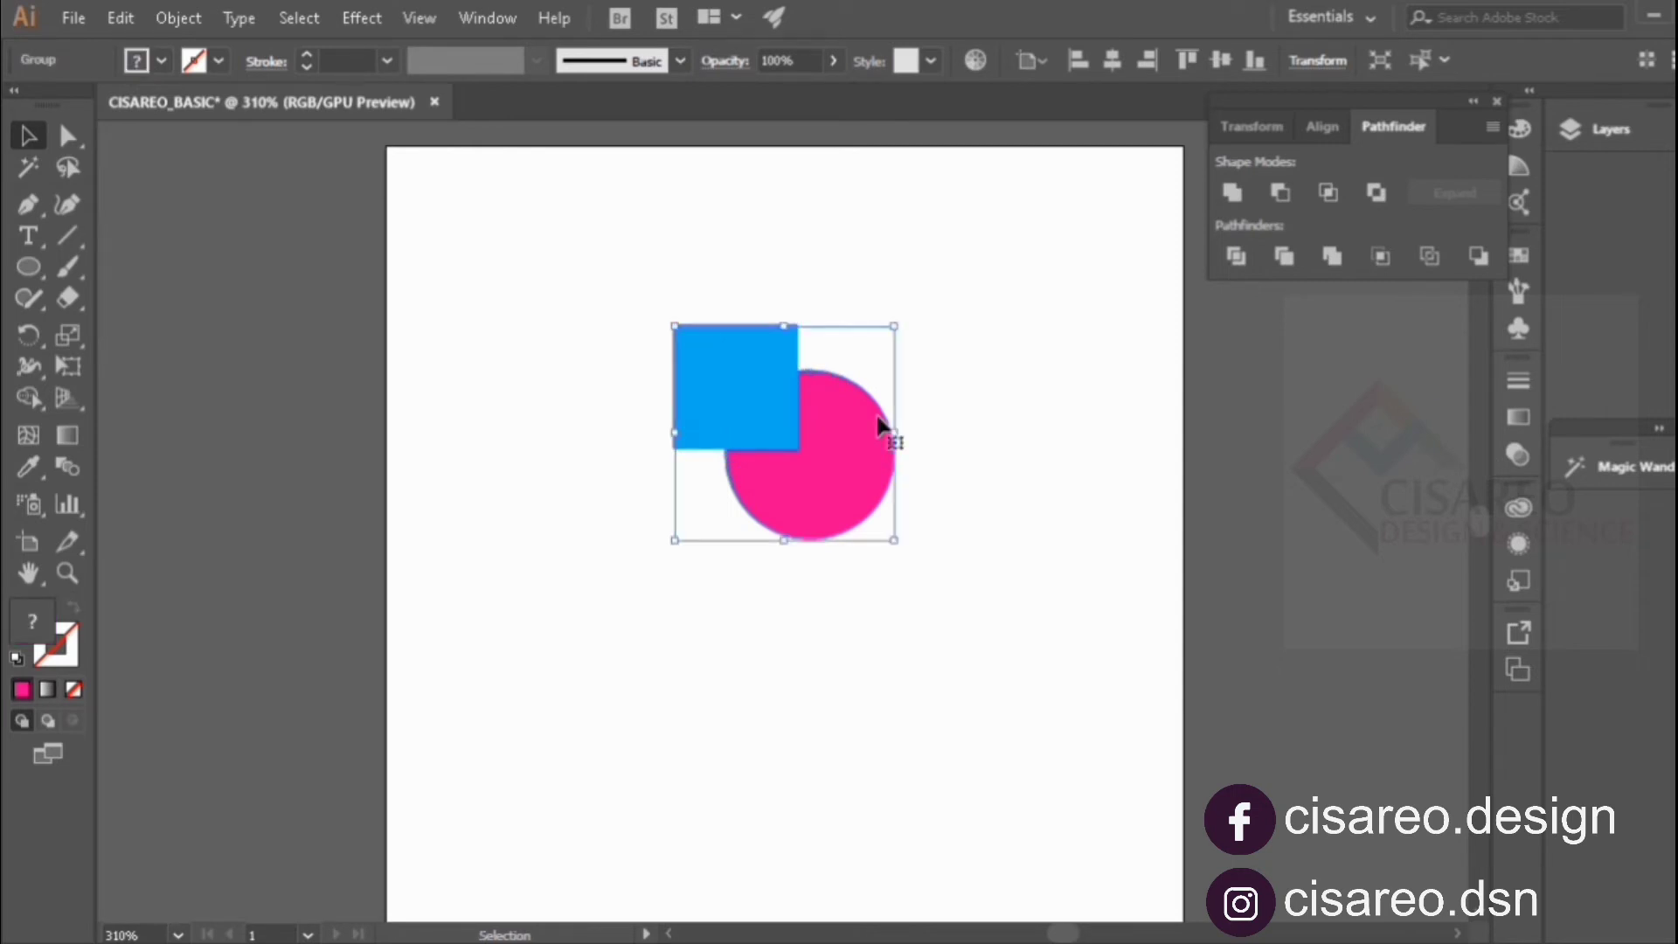
pyautogui.hotkey('ctrl', 'z')
pyautogui.rightClick(782, 379)
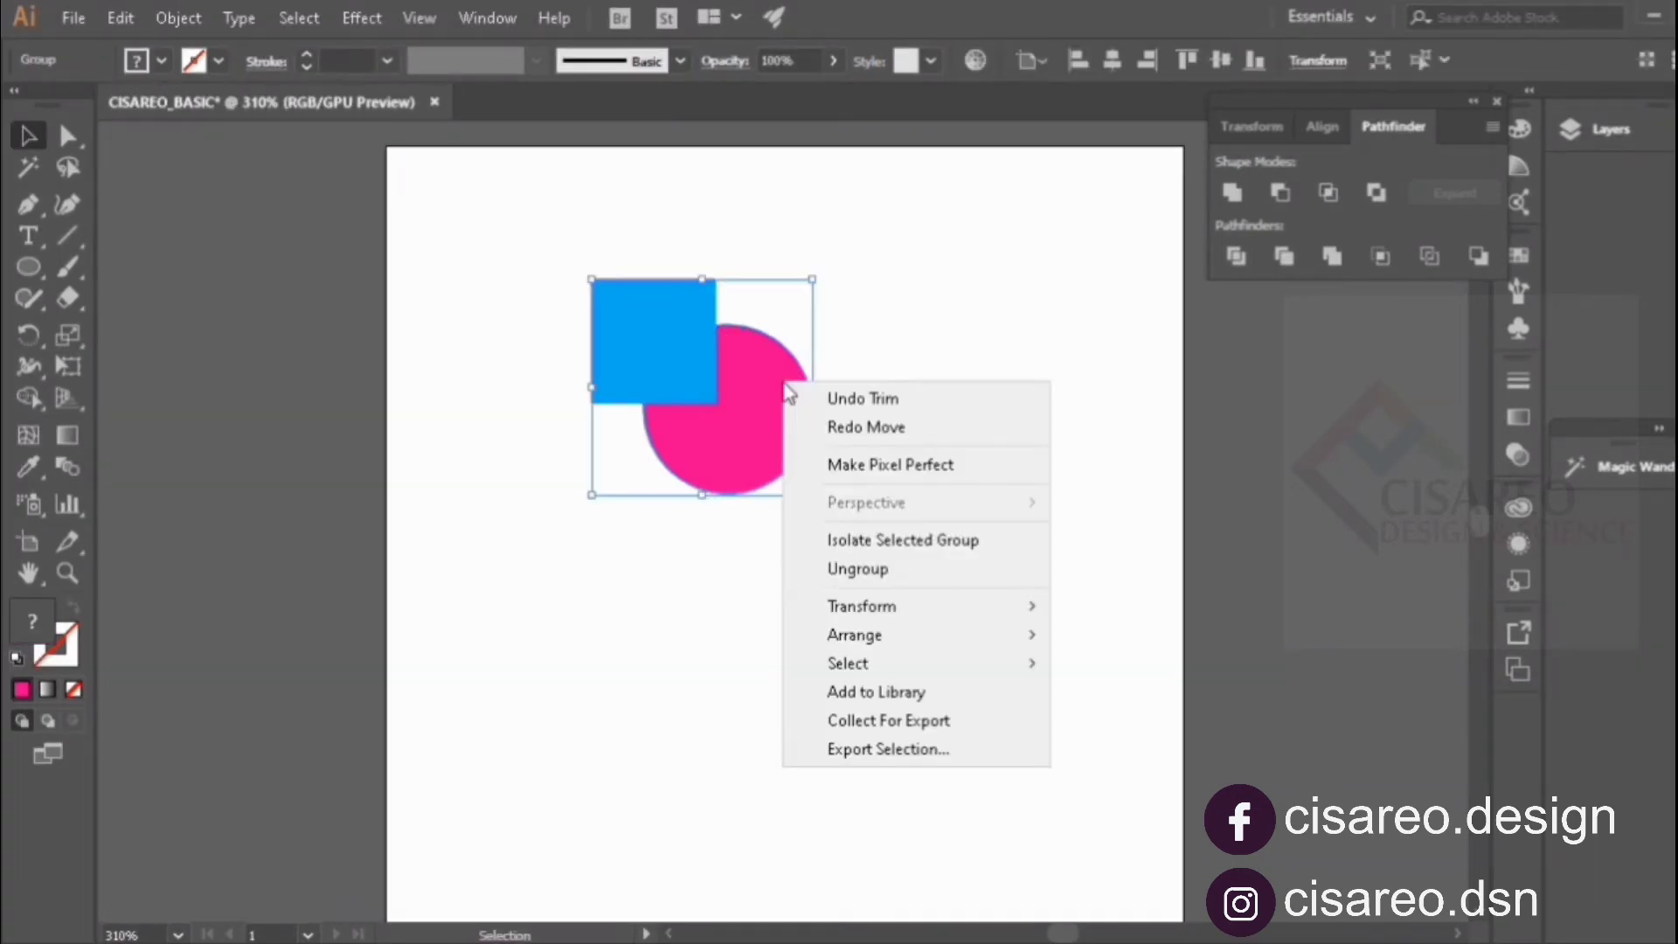
# Move the trimmed group down towards the artboard's centre, and undo back to the untrimmed square and circle.
pyautogui.click(957, 290)
pyautogui.moveTo(771, 386); pyautogui.dragTo(872, 432)
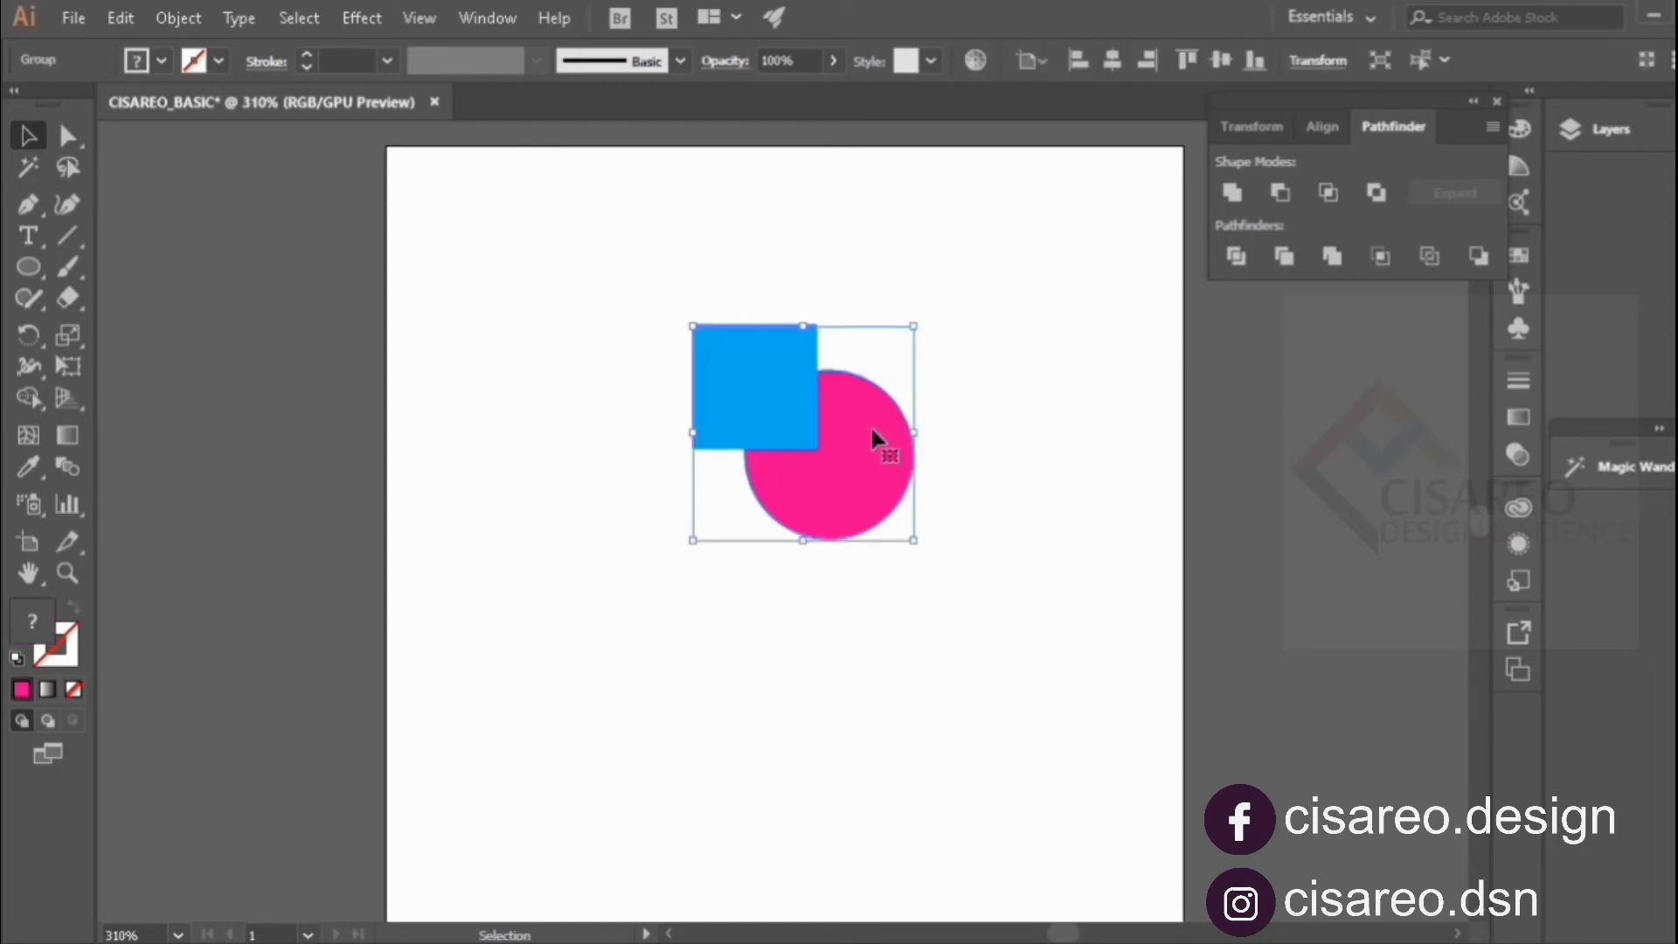
pyautogui.rightClick(872, 431)
pyautogui.click(955, 447)
# Bring the pink circle to the front of the blue square and clear the selection.
pyautogui.rightClick(773, 386)
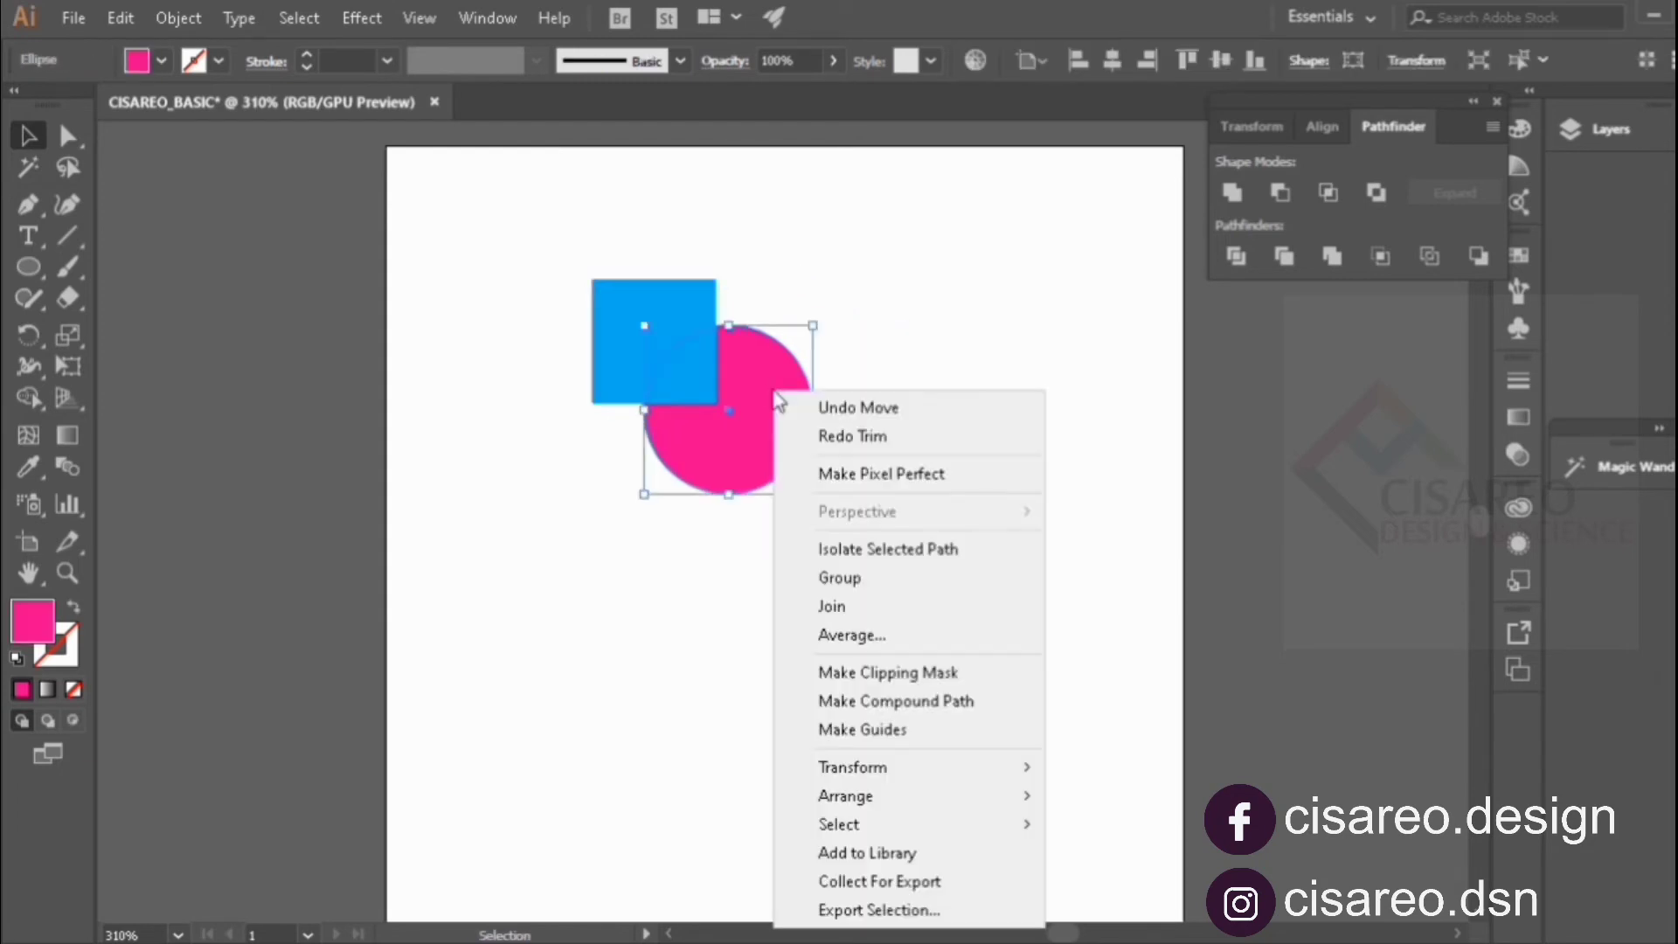
pyautogui.moveTo(956, 795)
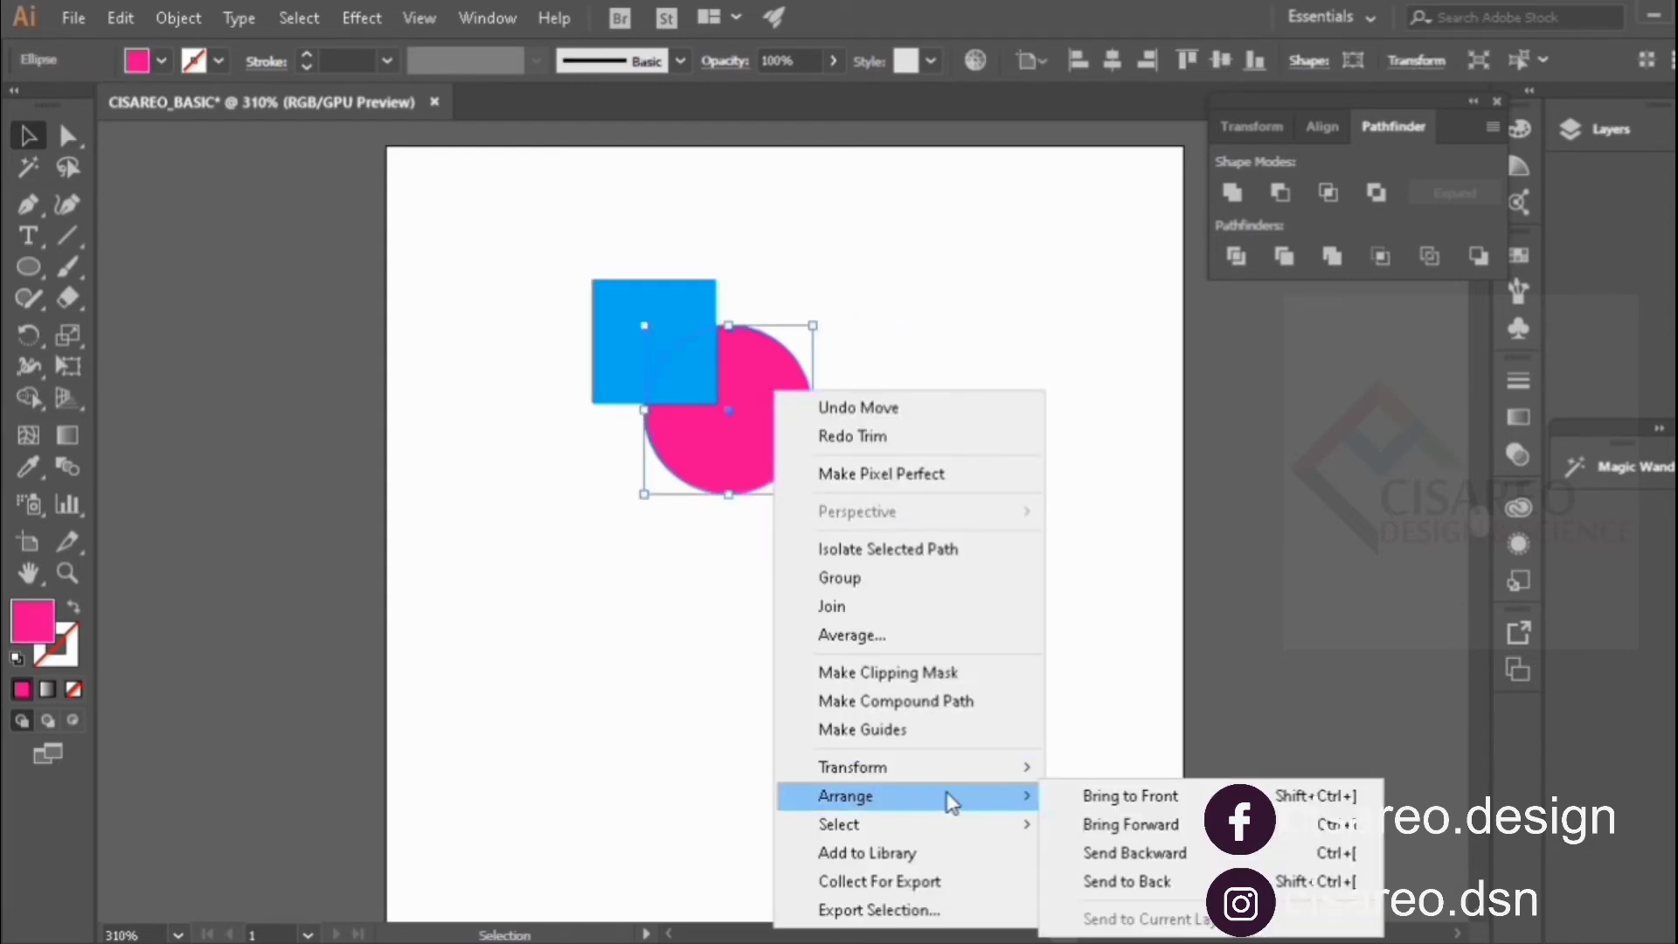
pyautogui.click(1127, 797)
pyautogui.click(988, 532)
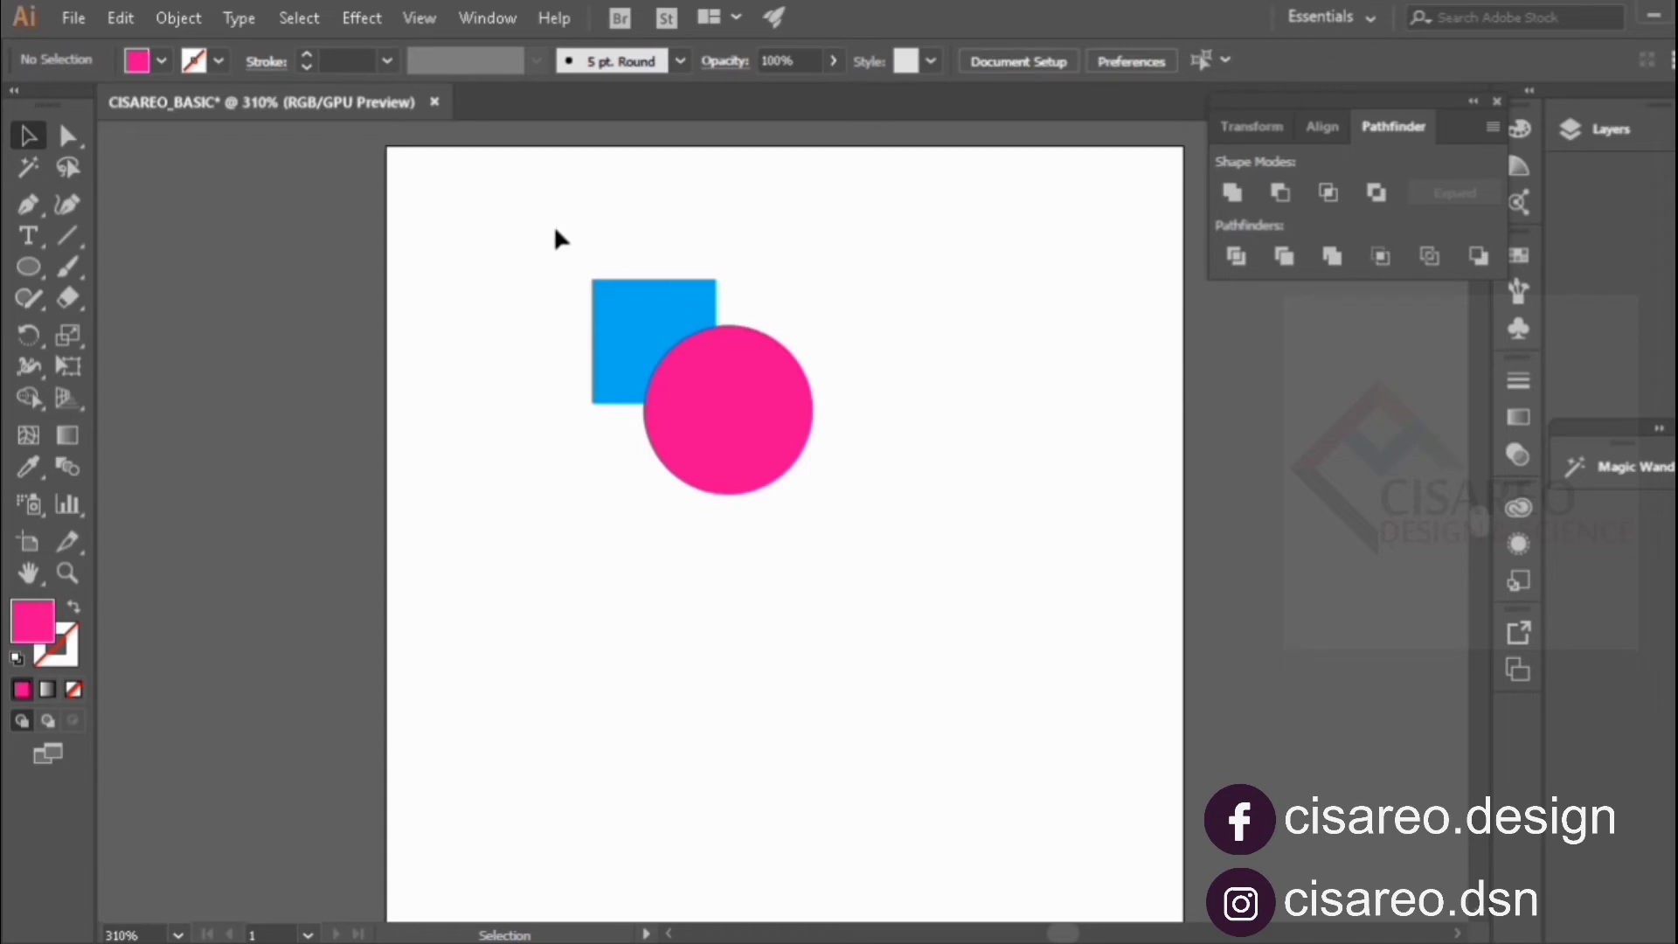
# Apply Trim to both shapes with the pink circle in front, and ungroup the trimmed pieces.
pyautogui.moveTo(556, 230); pyautogui.dragTo(826, 442)
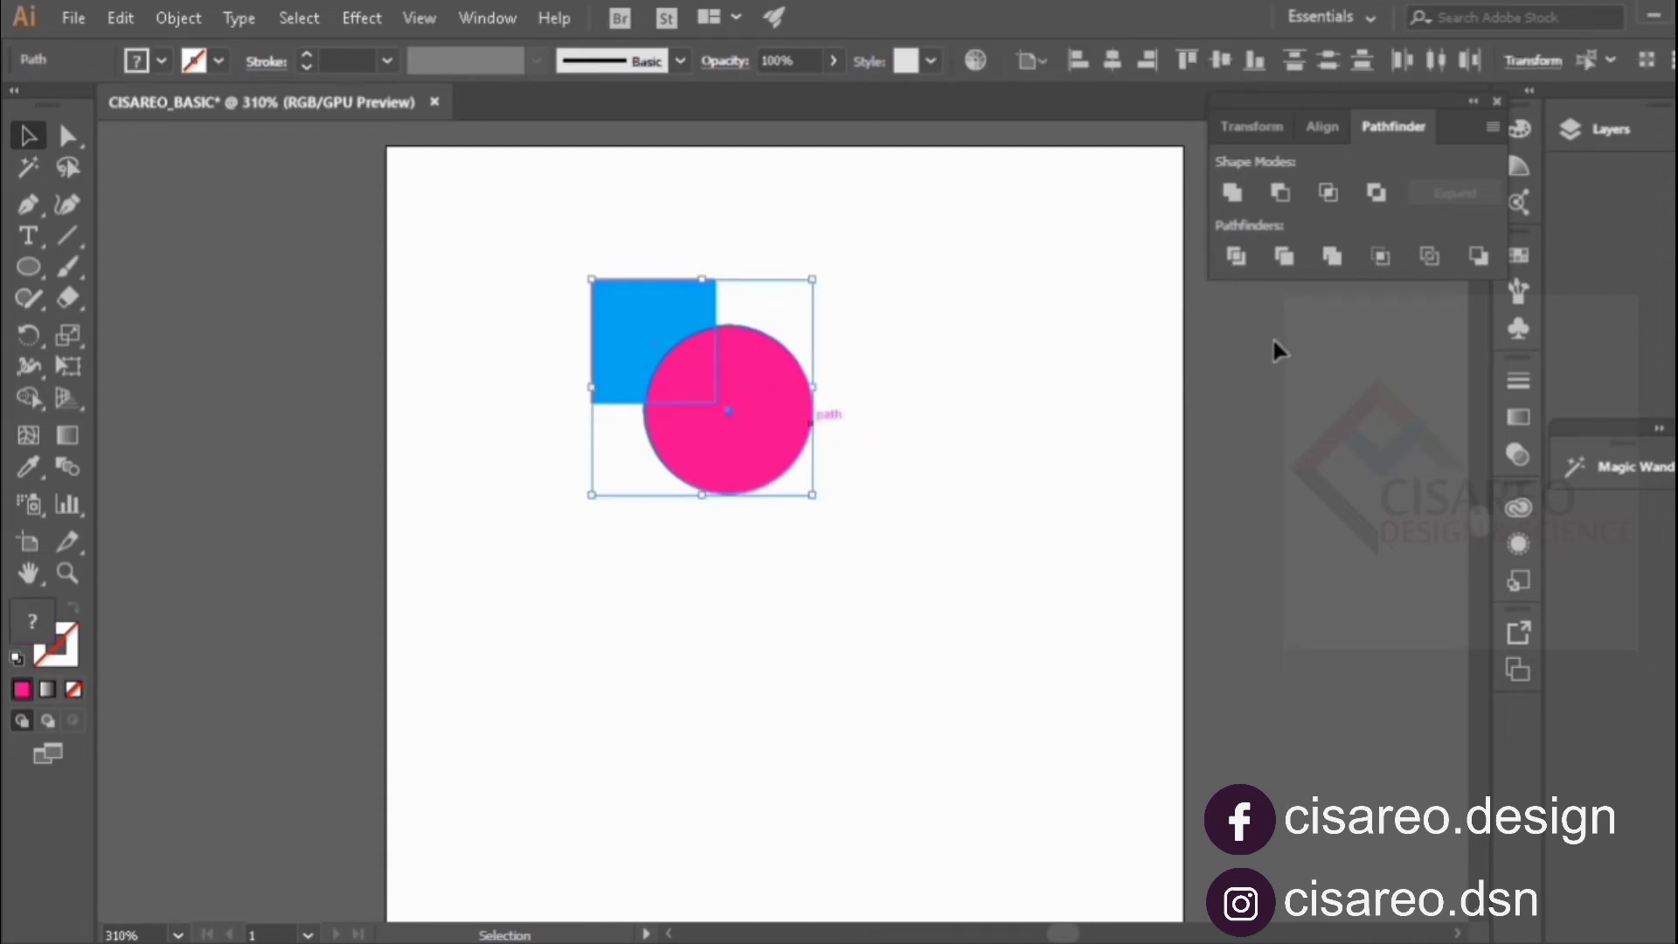
pyautogui.click(1284, 262)
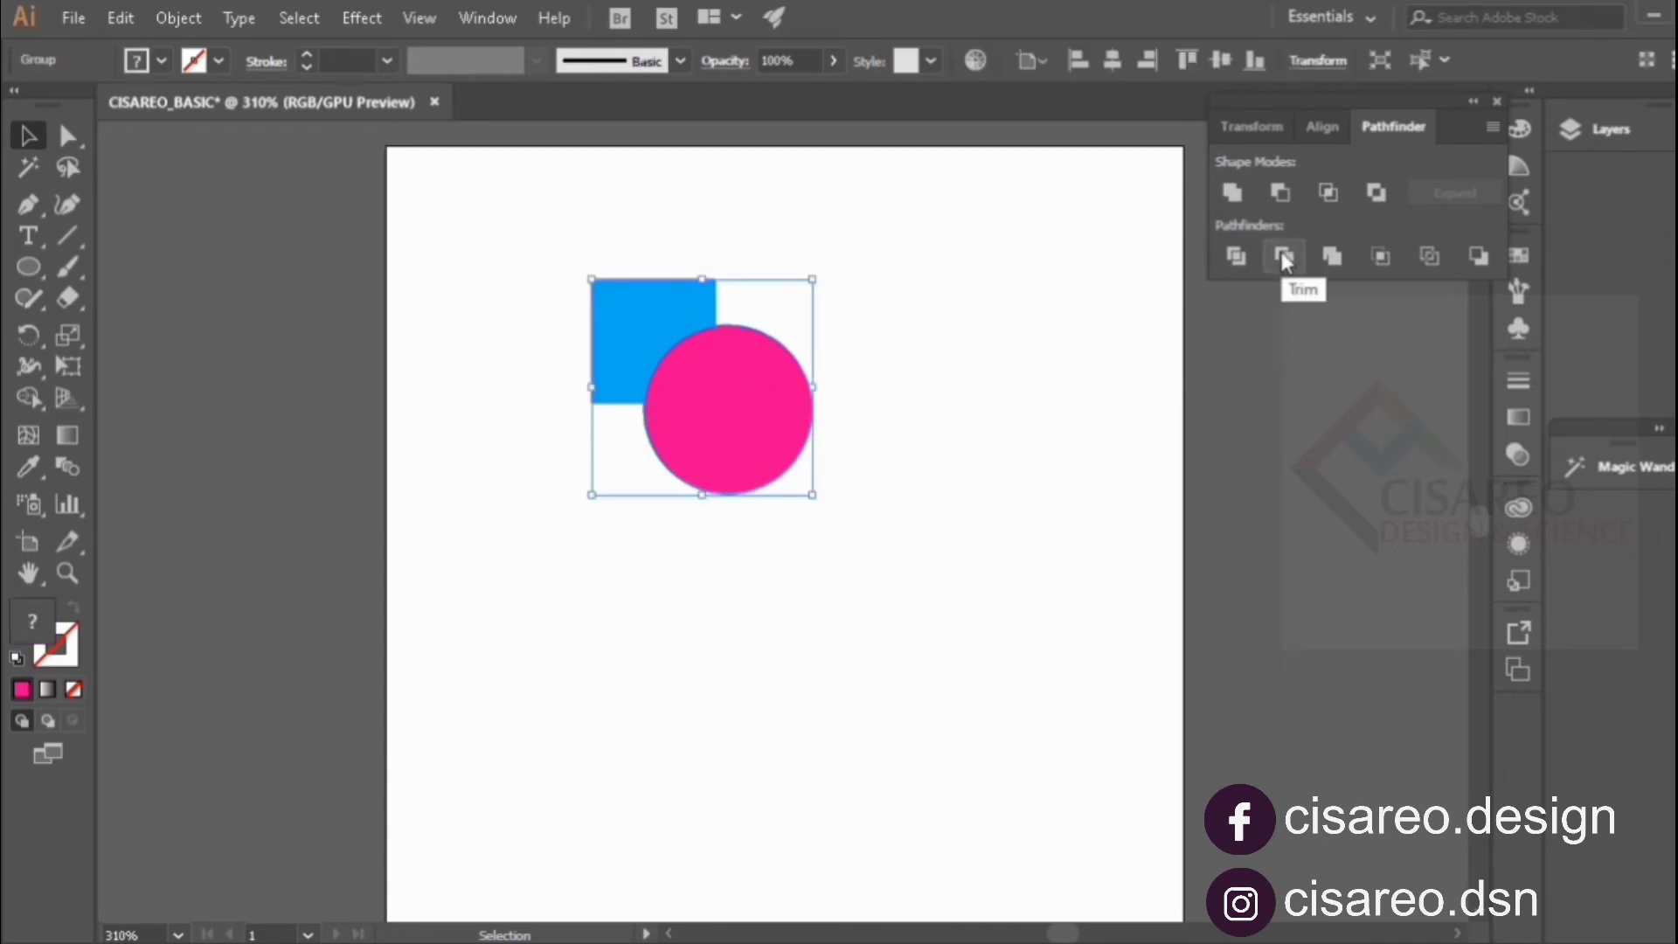
pyautogui.rightClick(848, 353)
pyautogui.click(700, 366)
pyautogui.rightClick(698, 365)
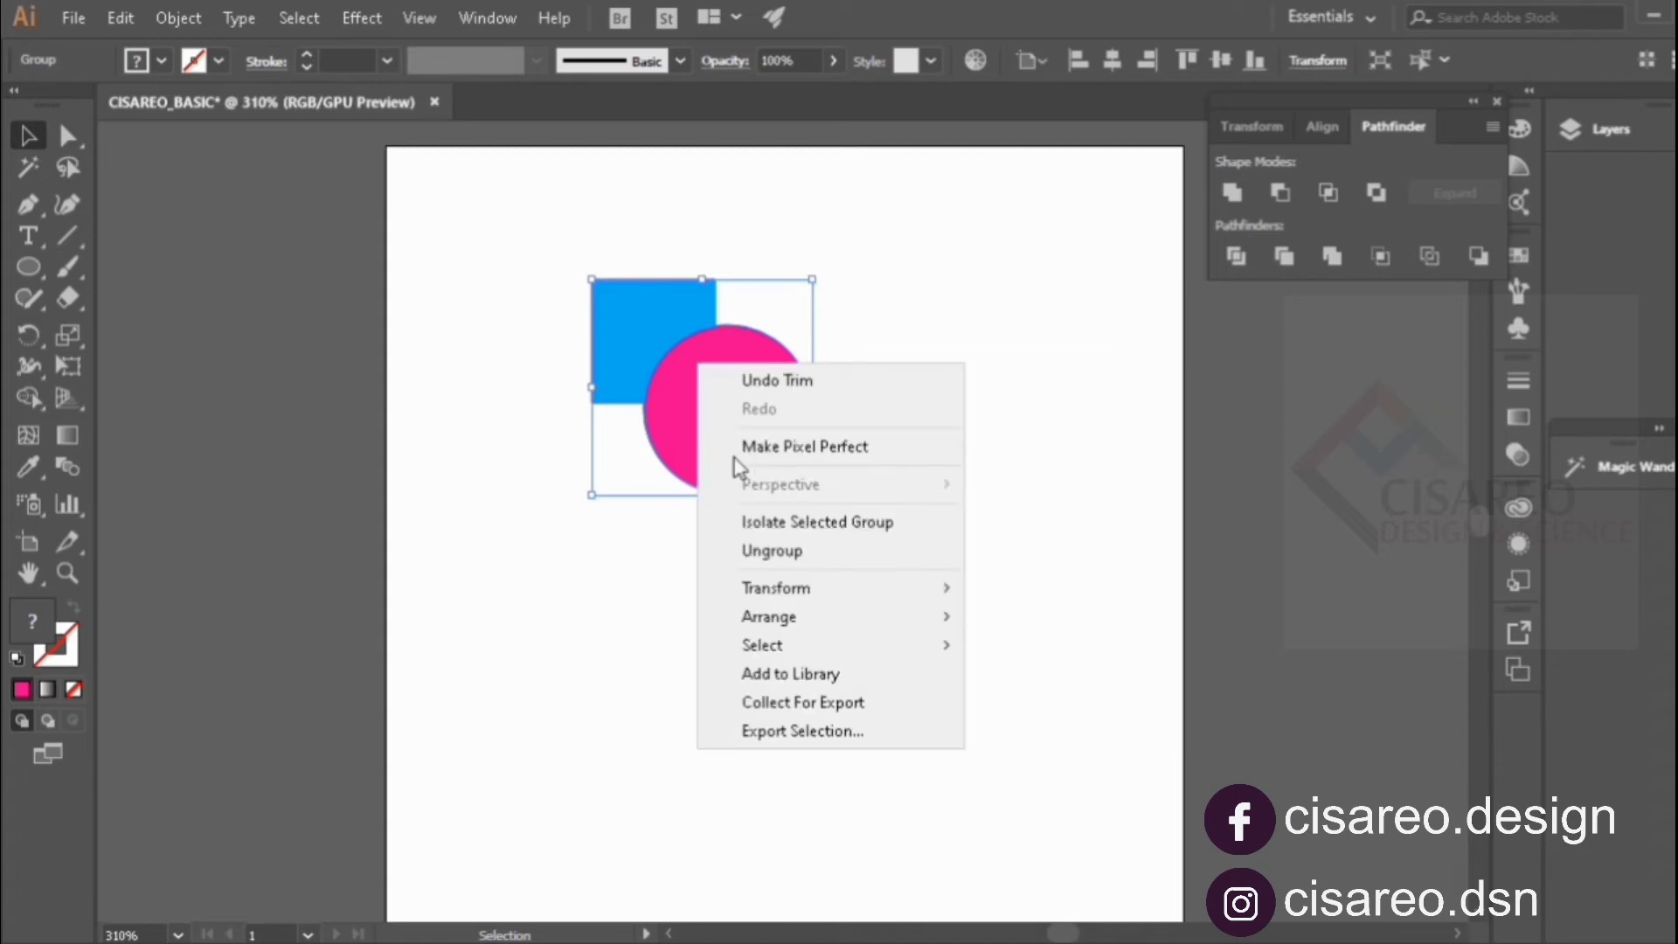
pyautogui.click(761, 547)
pyautogui.click(882, 452)
# Move the pink circle away from the trimmed blue square, and undo back to the untrimmed overlapping shapes.
pyautogui.moveTo(731, 377); pyautogui.dragTo(840, 439)
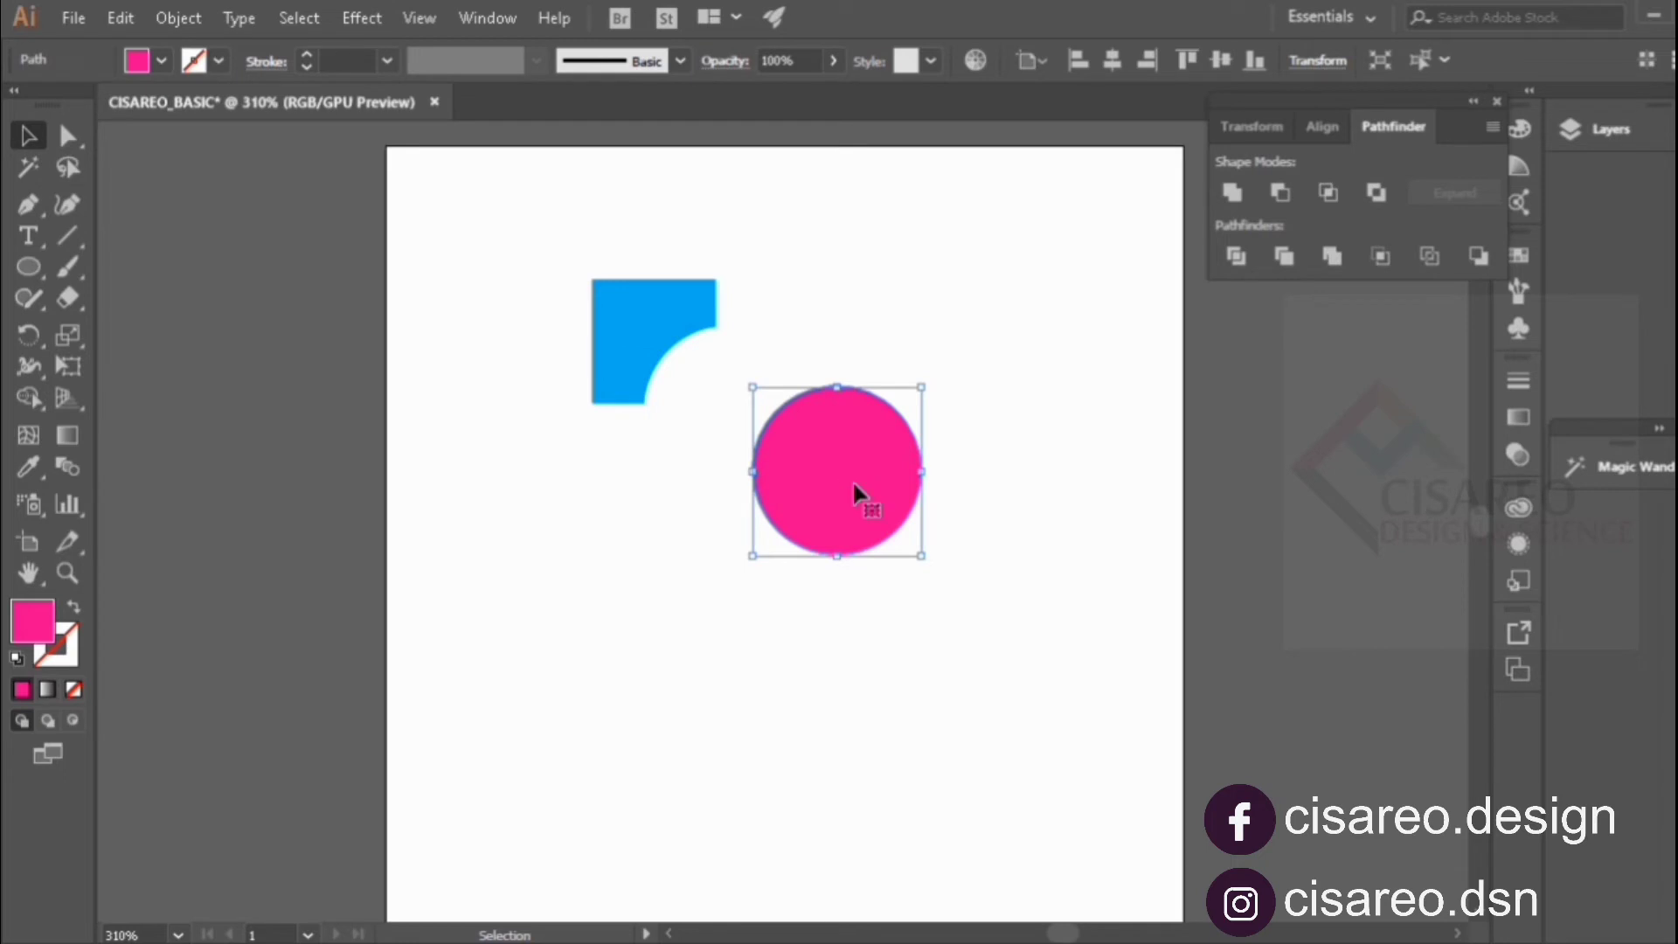
pyautogui.hotkey('ctrl', 'z')
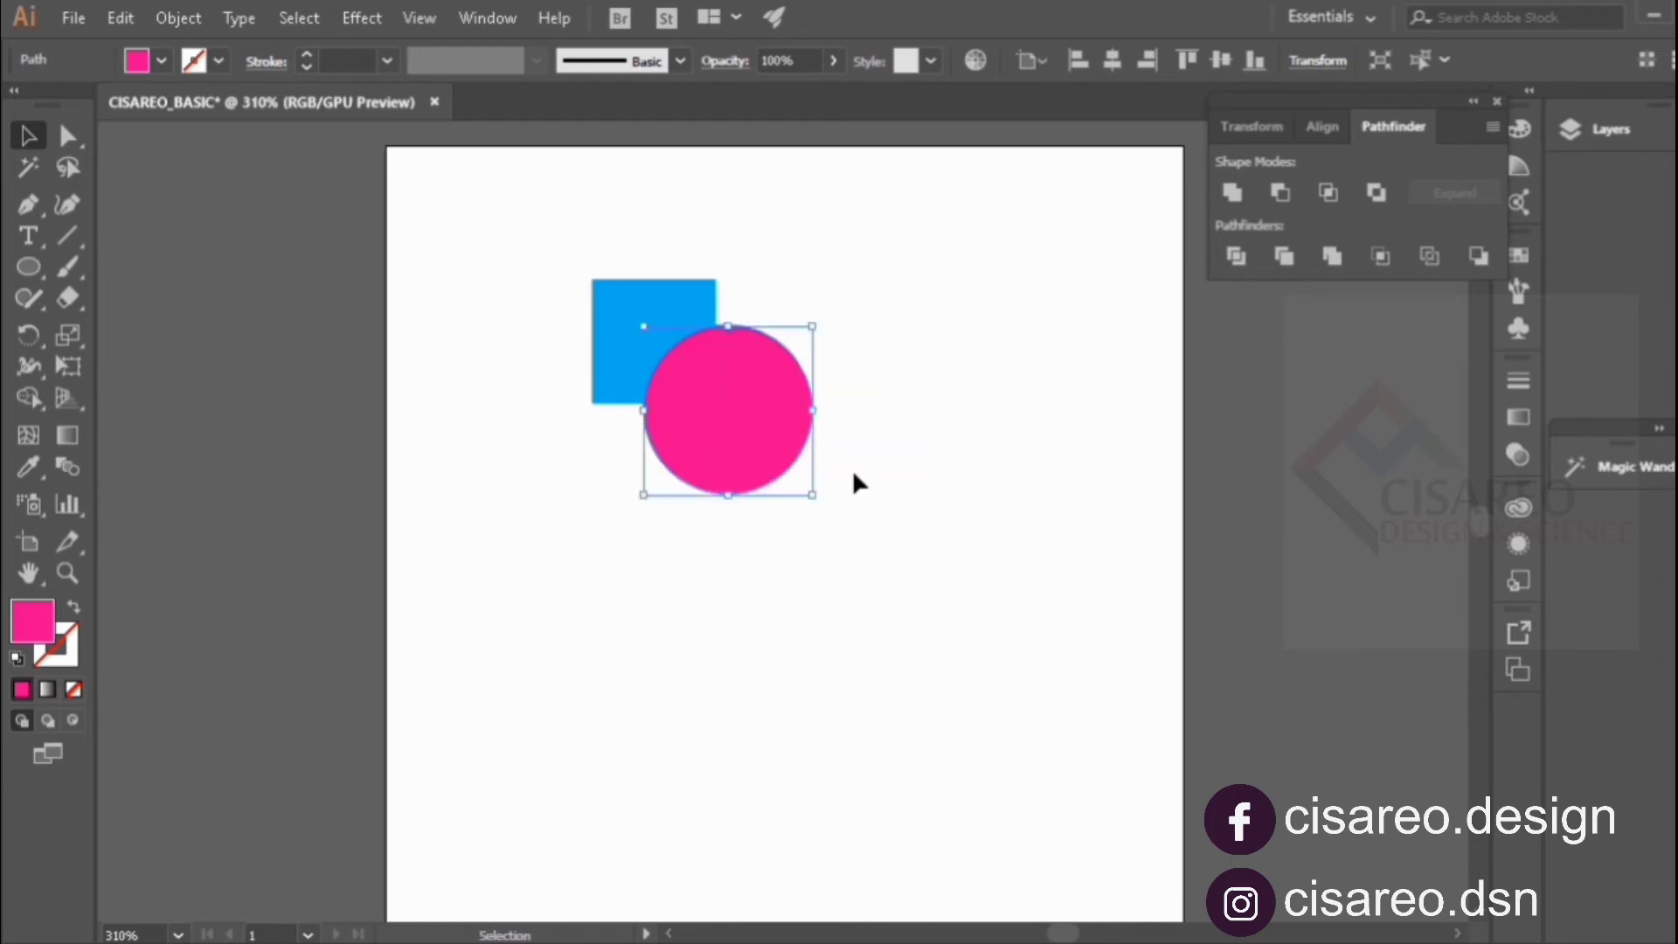
pyautogui.press('a')
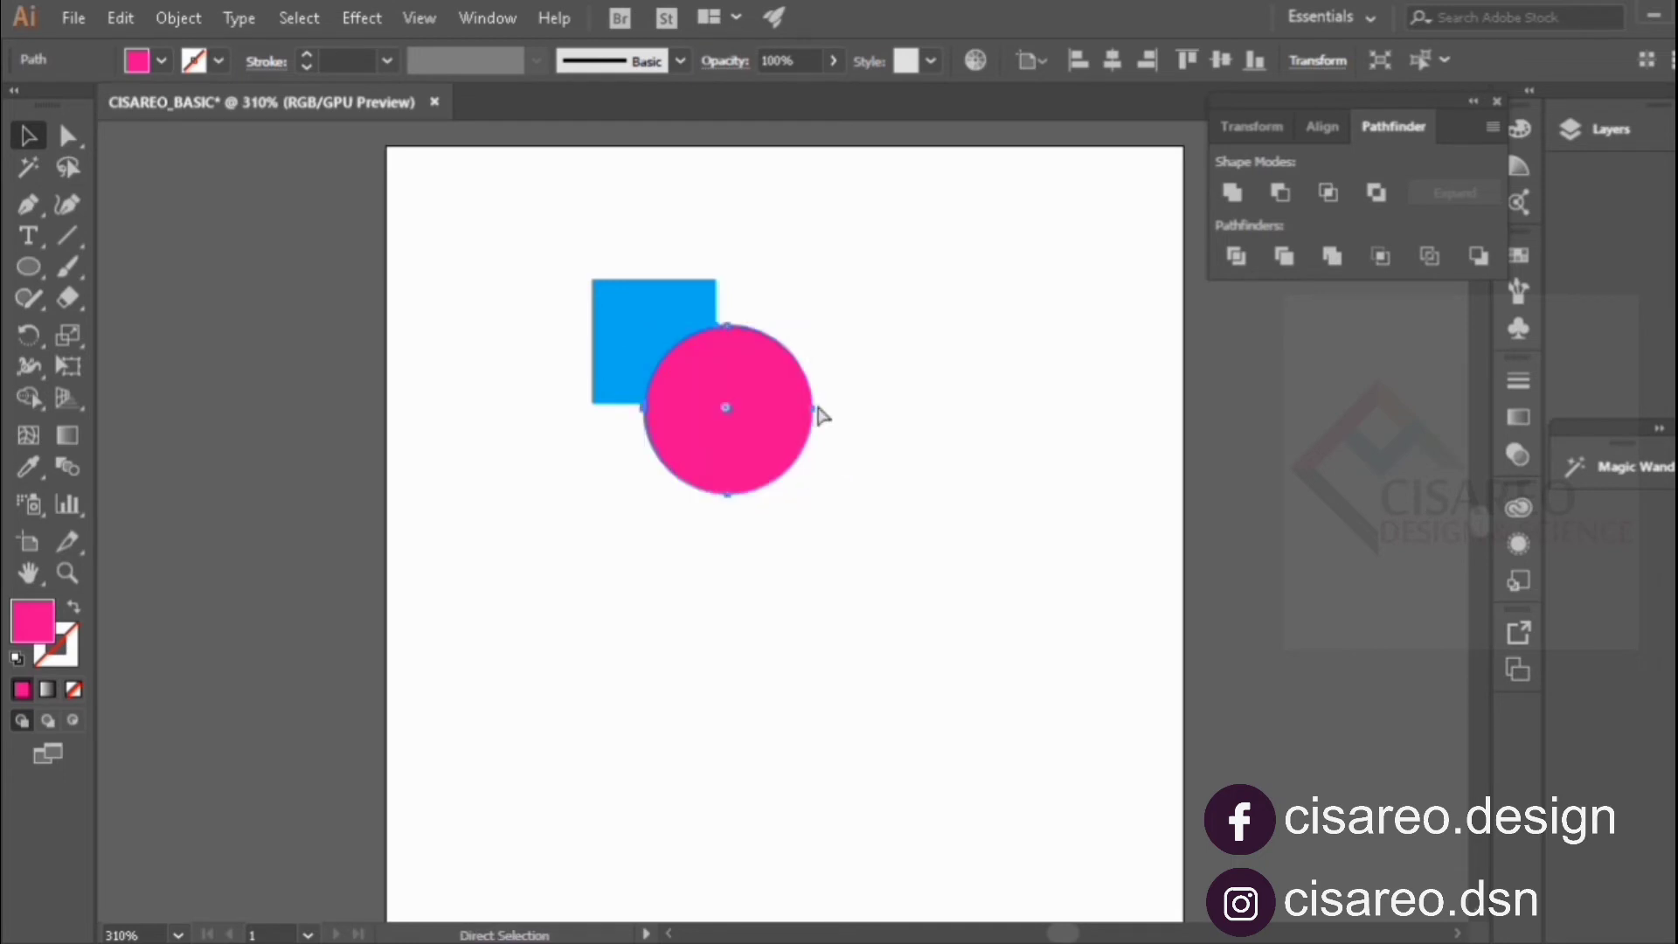
pyautogui.press('v')
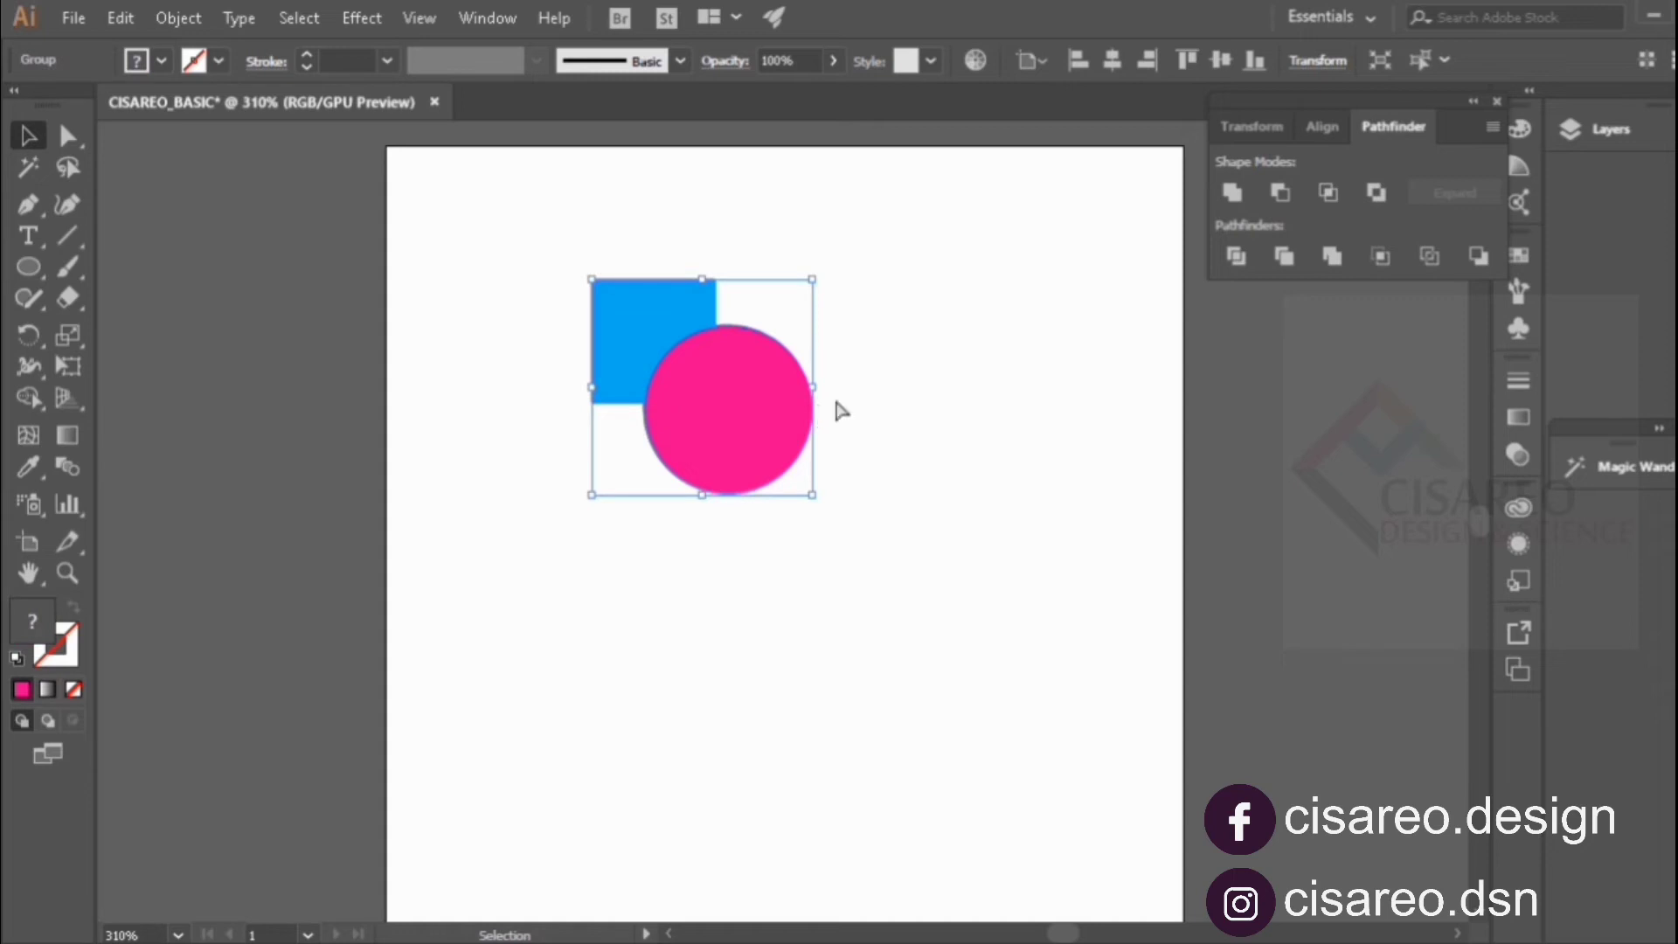
# Move the untrimmed pink circle clear of the blue square.
pyautogui.click(899, 389)
pyautogui.moveTo(745, 393); pyautogui.dragTo(847, 390)
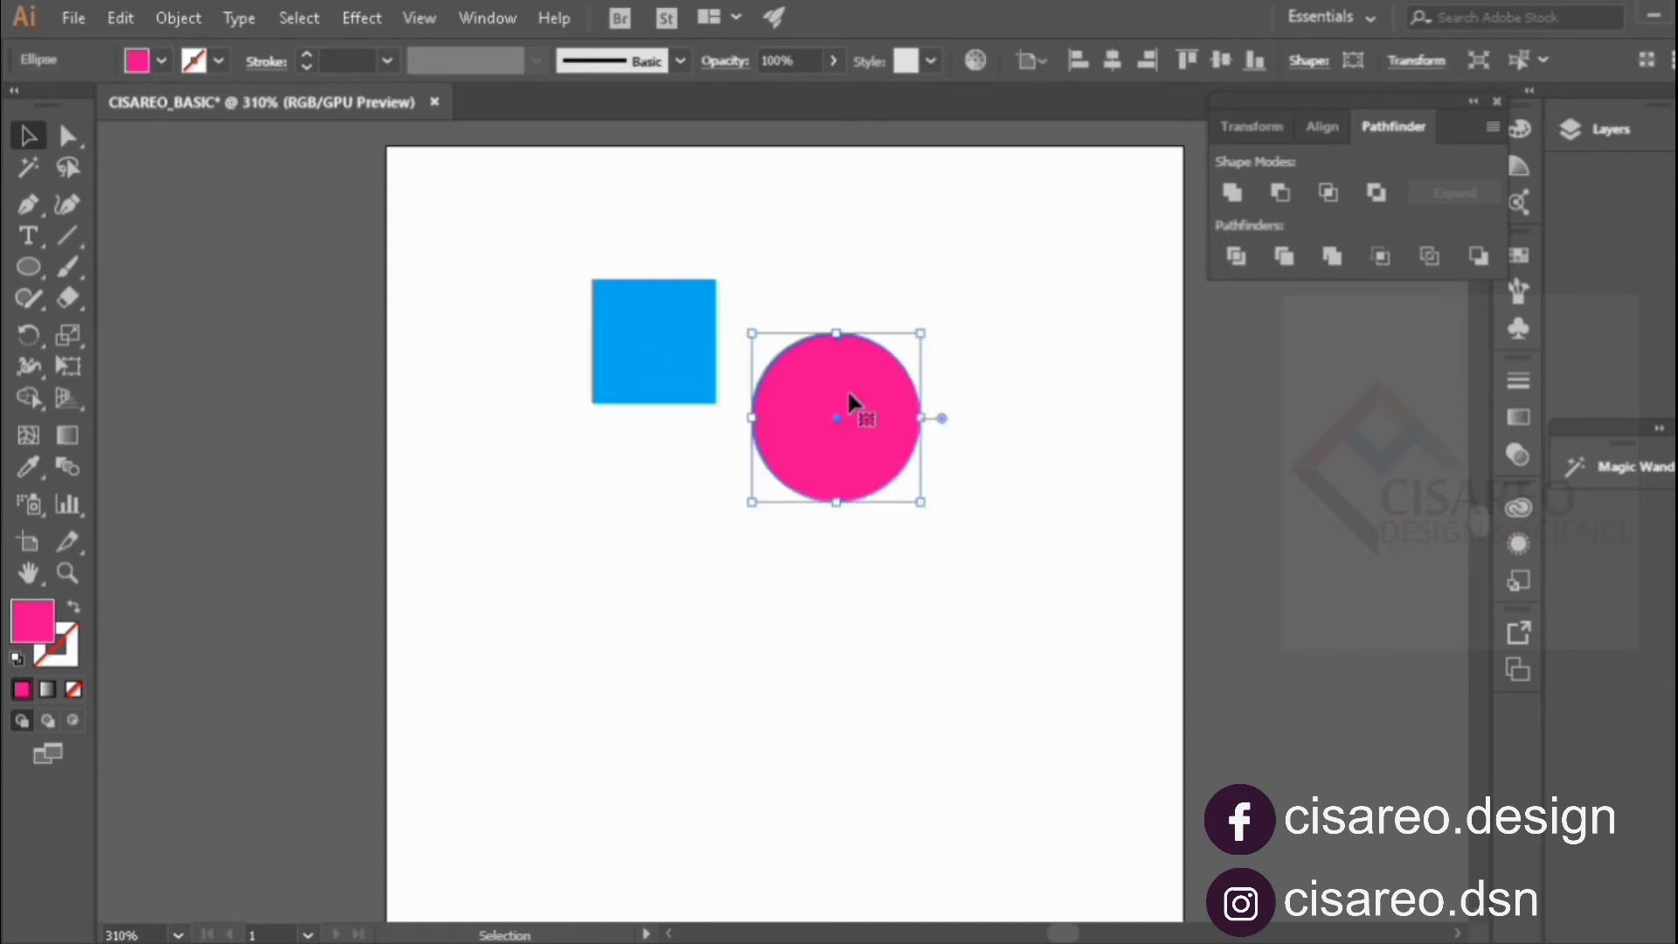
# Move the pink circle back so it overlaps the blue square's lower-right corner.
pyautogui.press('a')
pyautogui.press('v')
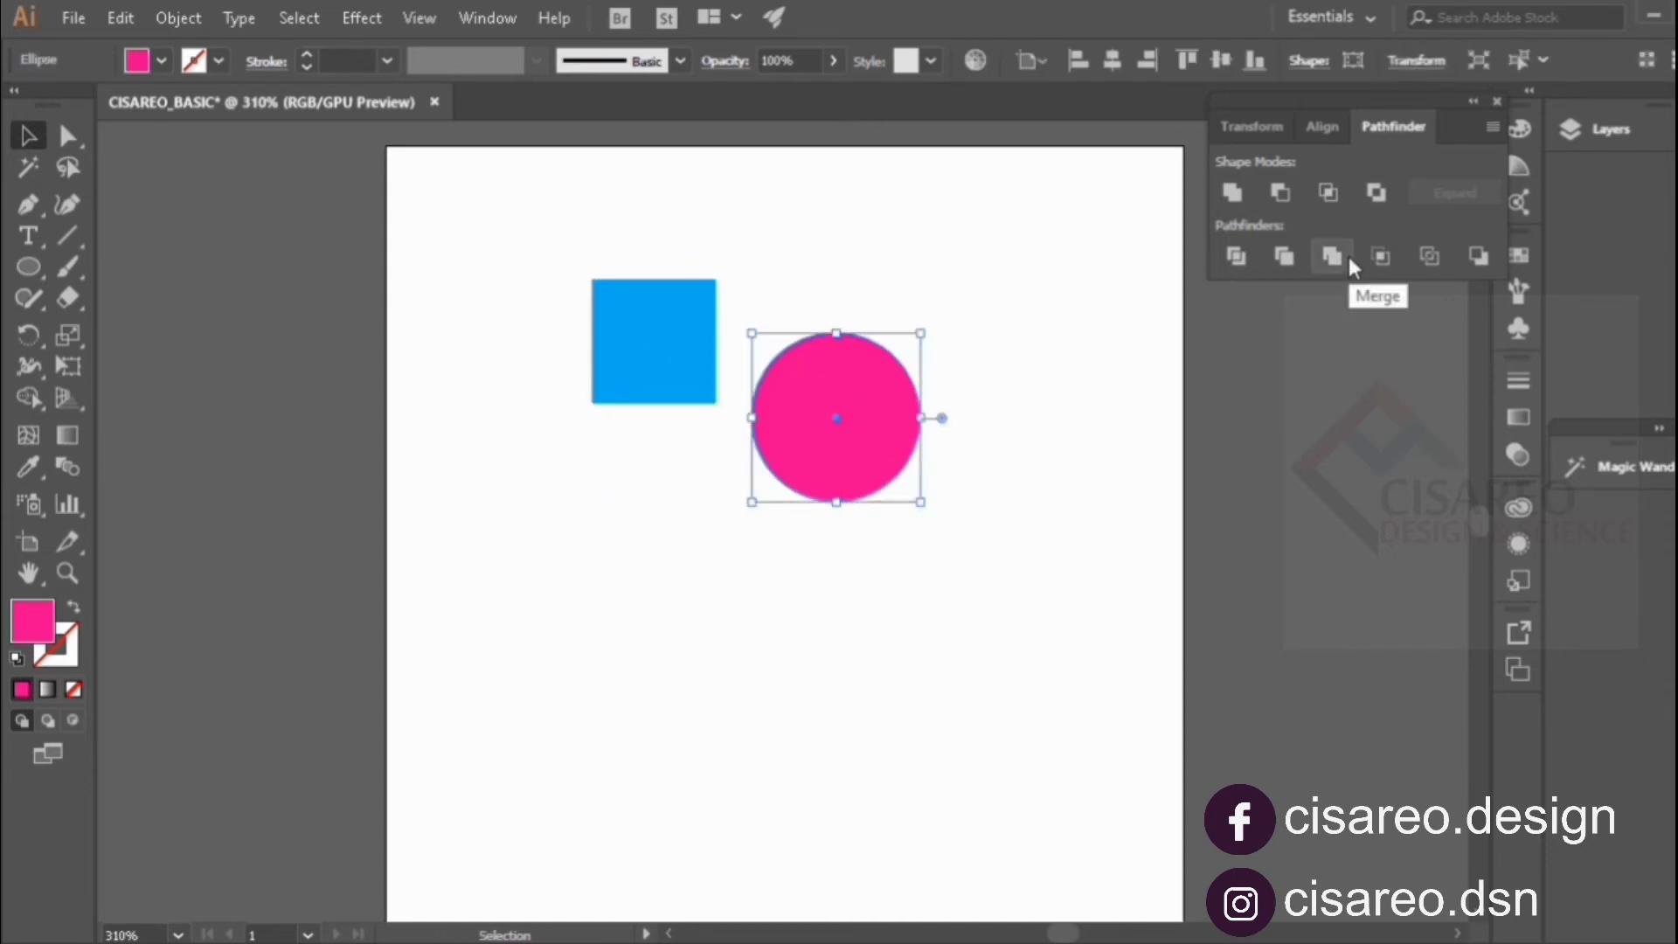
pyautogui.click(1070, 349)
pyautogui.moveTo(842, 412); pyautogui.dragTo(732, 416)
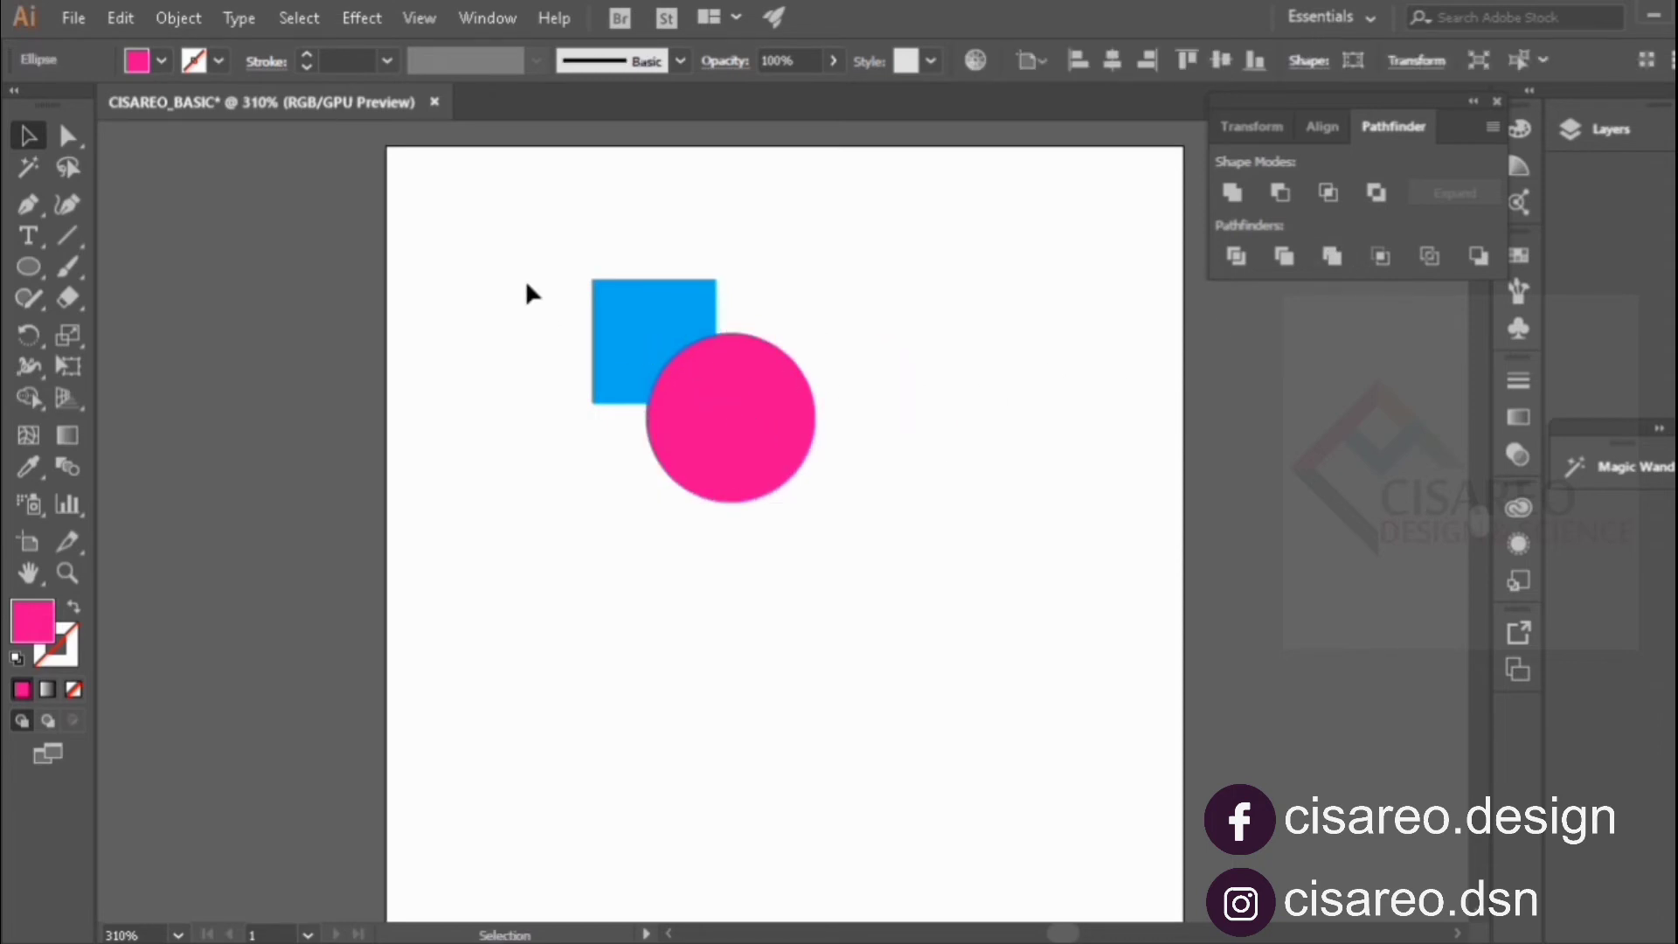
# Apply Merge to both shapes with the pink circle in front, move the group slightly, and ungroup it.
pyautogui.moveTo(512, 263); pyautogui.dragTo(824, 448)
pyautogui.click(1332, 256)
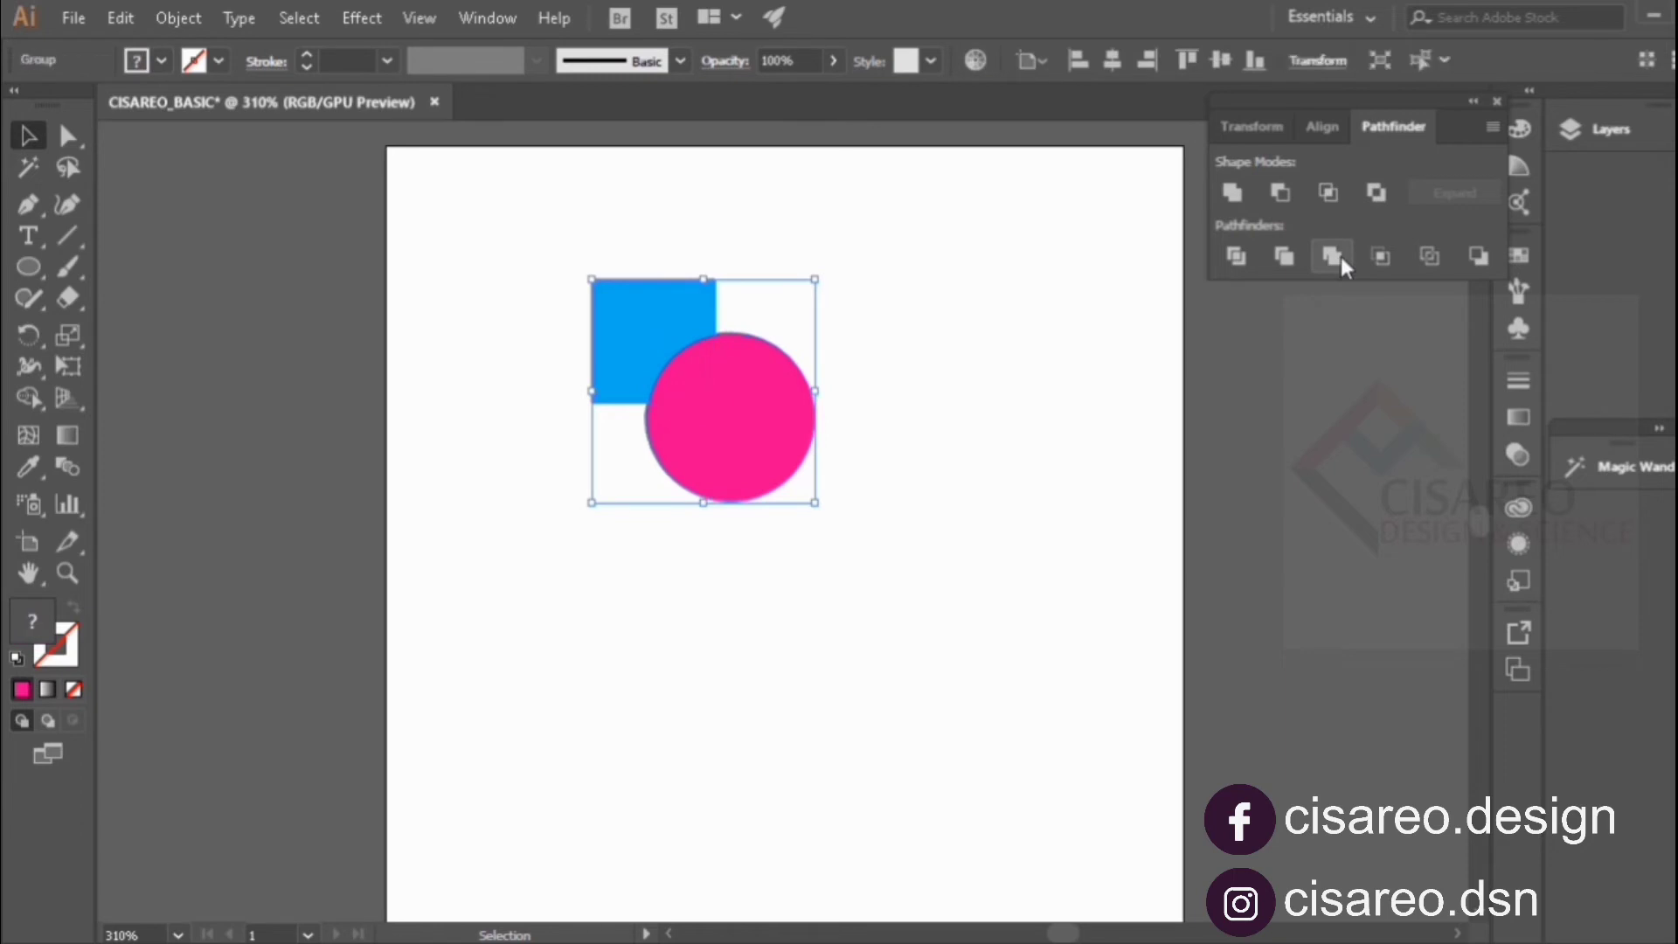
pyautogui.click(932, 354)
pyautogui.moveTo(743, 362); pyautogui.dragTo(911, 497)
pyautogui.rightClick(819, 407)
pyautogui.click(921, 592)
pyautogui.click(921, 591)
pyautogui.hotkey('ctrl', 'z')
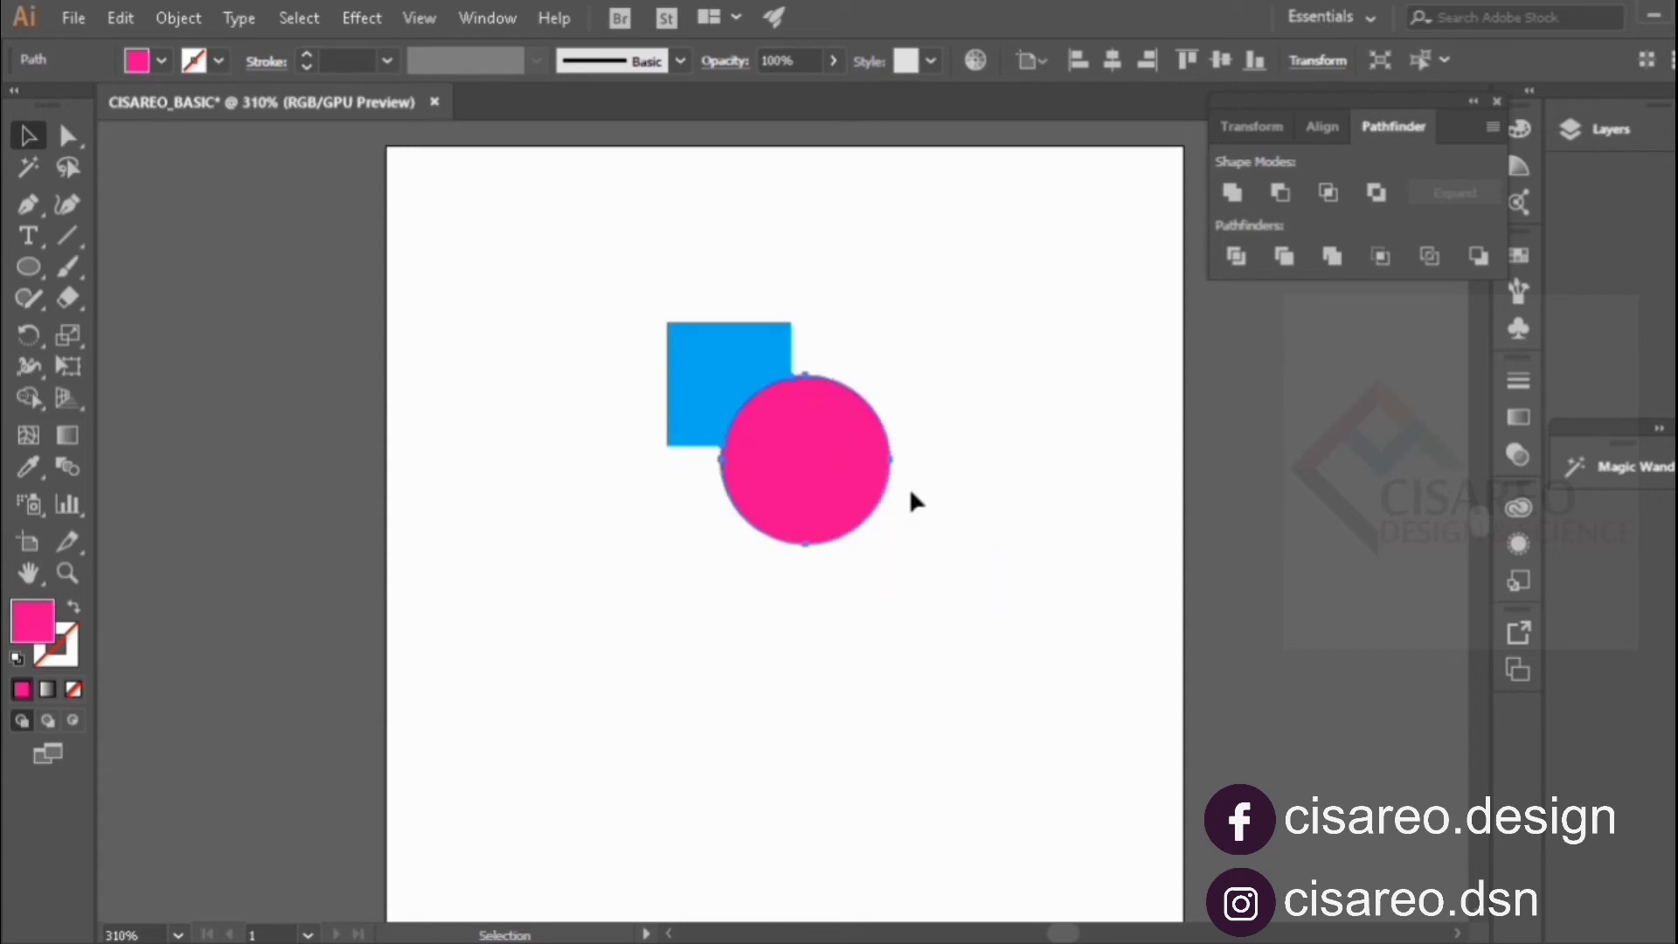
# Move the pink circle away from the cut blue square, and undo back to the unmerged overlapping shapes.
pyautogui.click(956, 411)
pyautogui.moveTo(837, 414); pyautogui.dragTo(916, 453)
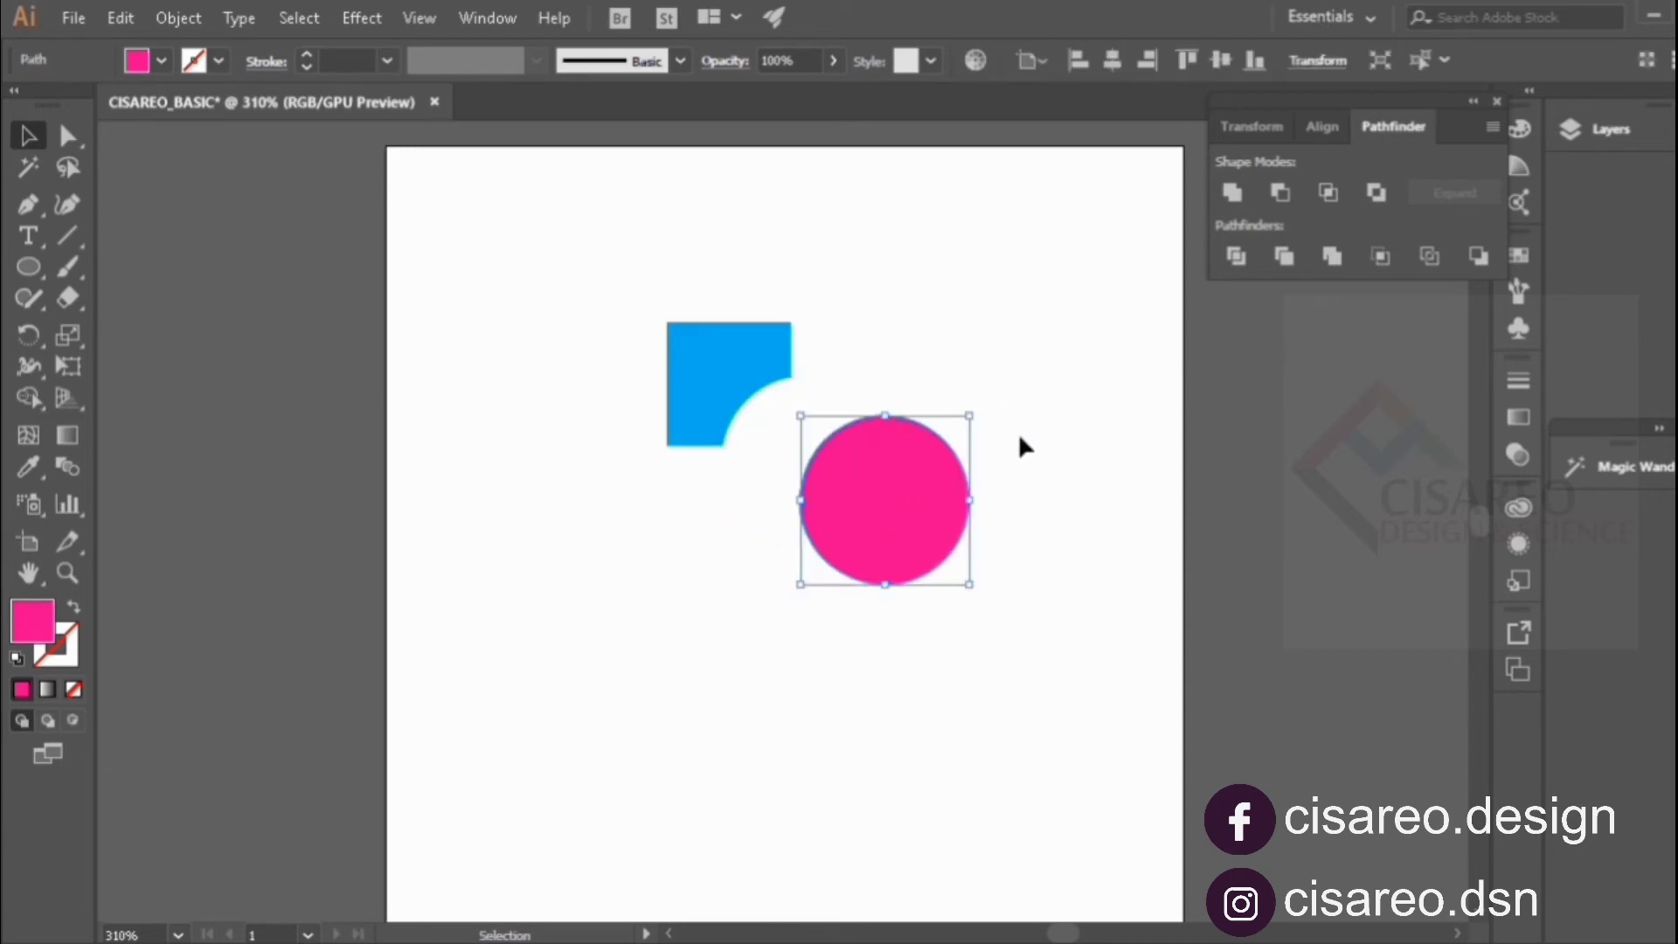
pyautogui.click(1023, 447)
pyautogui.hotkey('ctrl', 'z')
pyautogui.moveTo(623, 253); pyautogui.dragTo(518, 254)
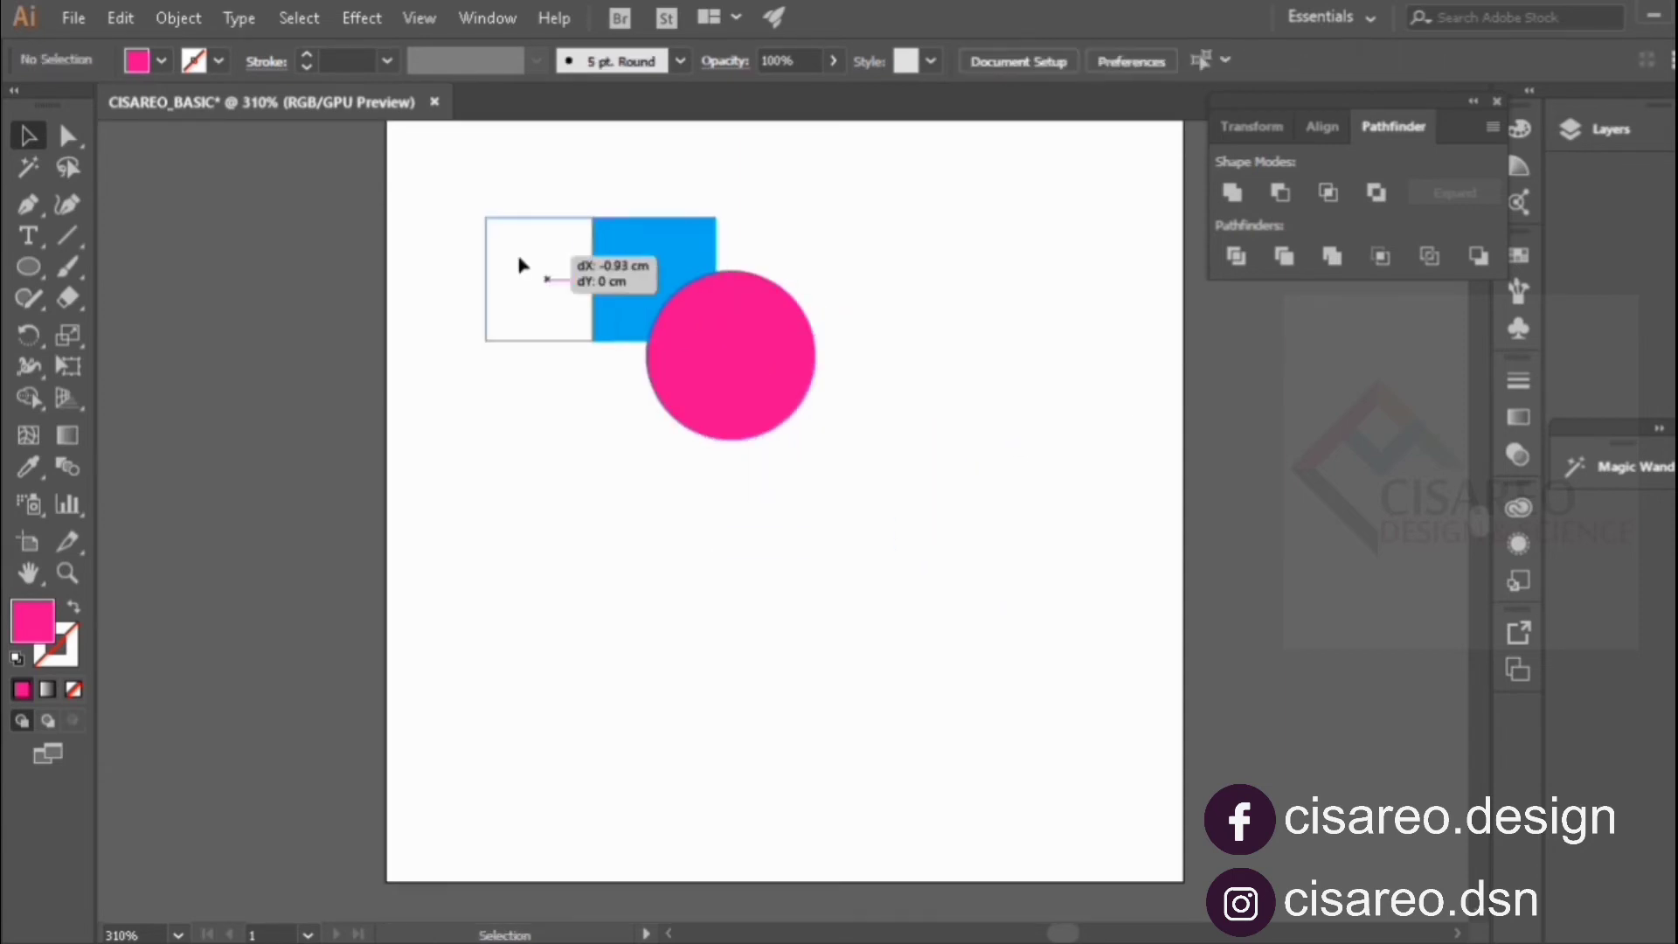
pyautogui.hotkey('ctrl', 'z')
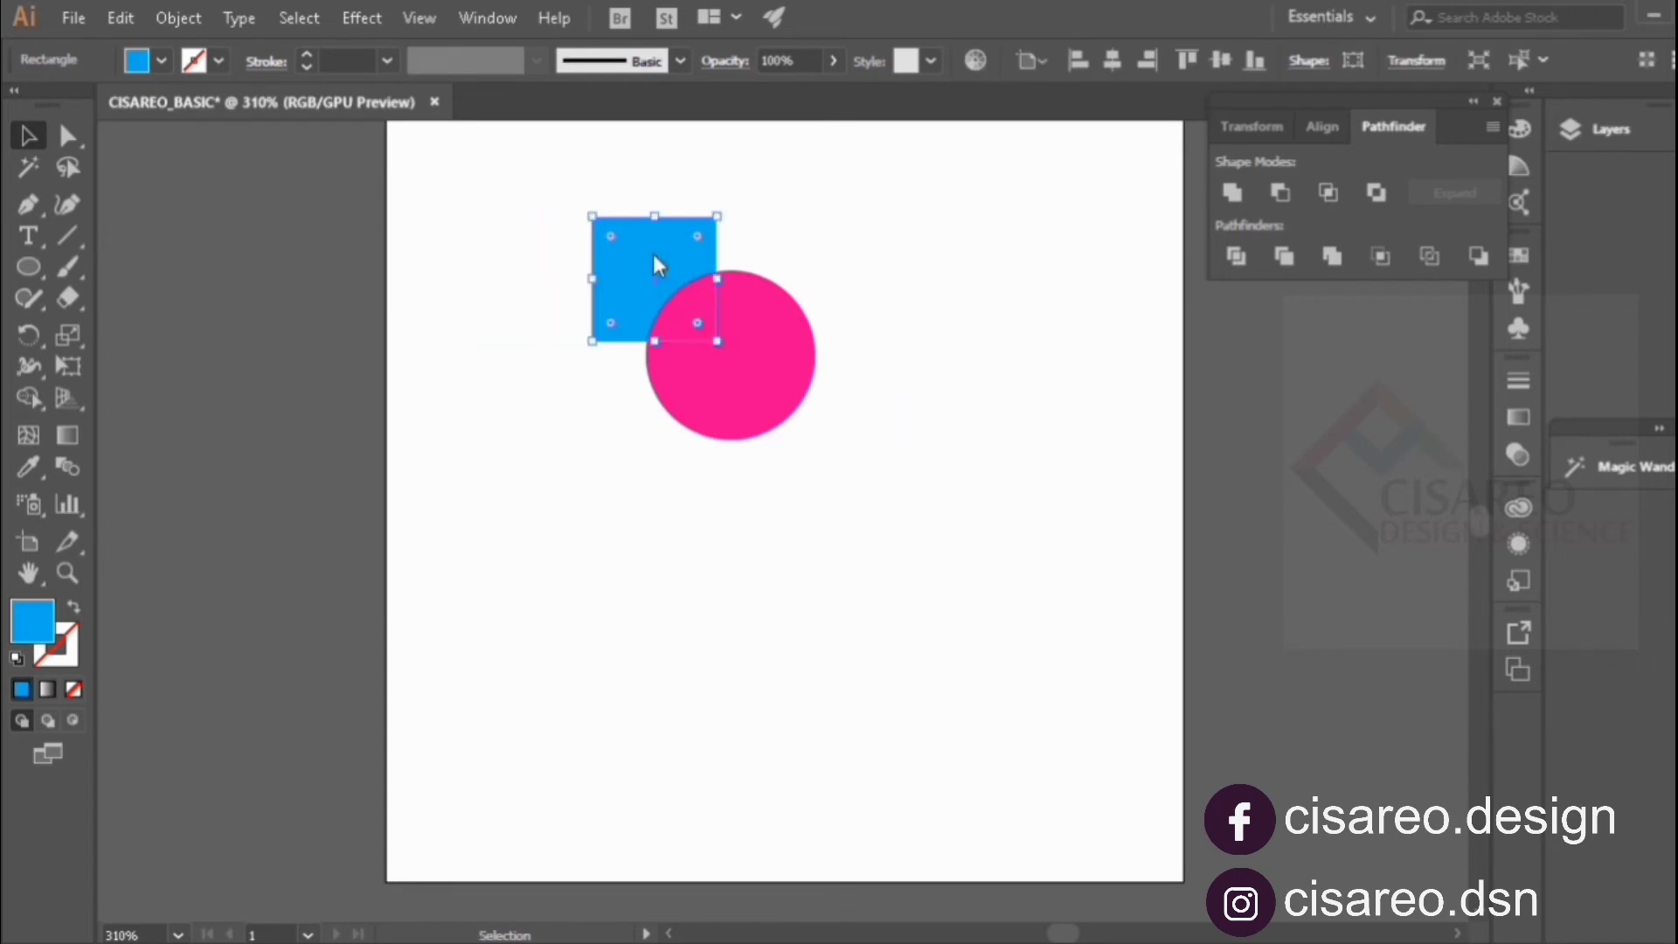
# Bring the blue square to the front of the pink circle and clear the selection.
pyautogui.rightClick(654, 256)
pyautogui.moveTo(791, 661)
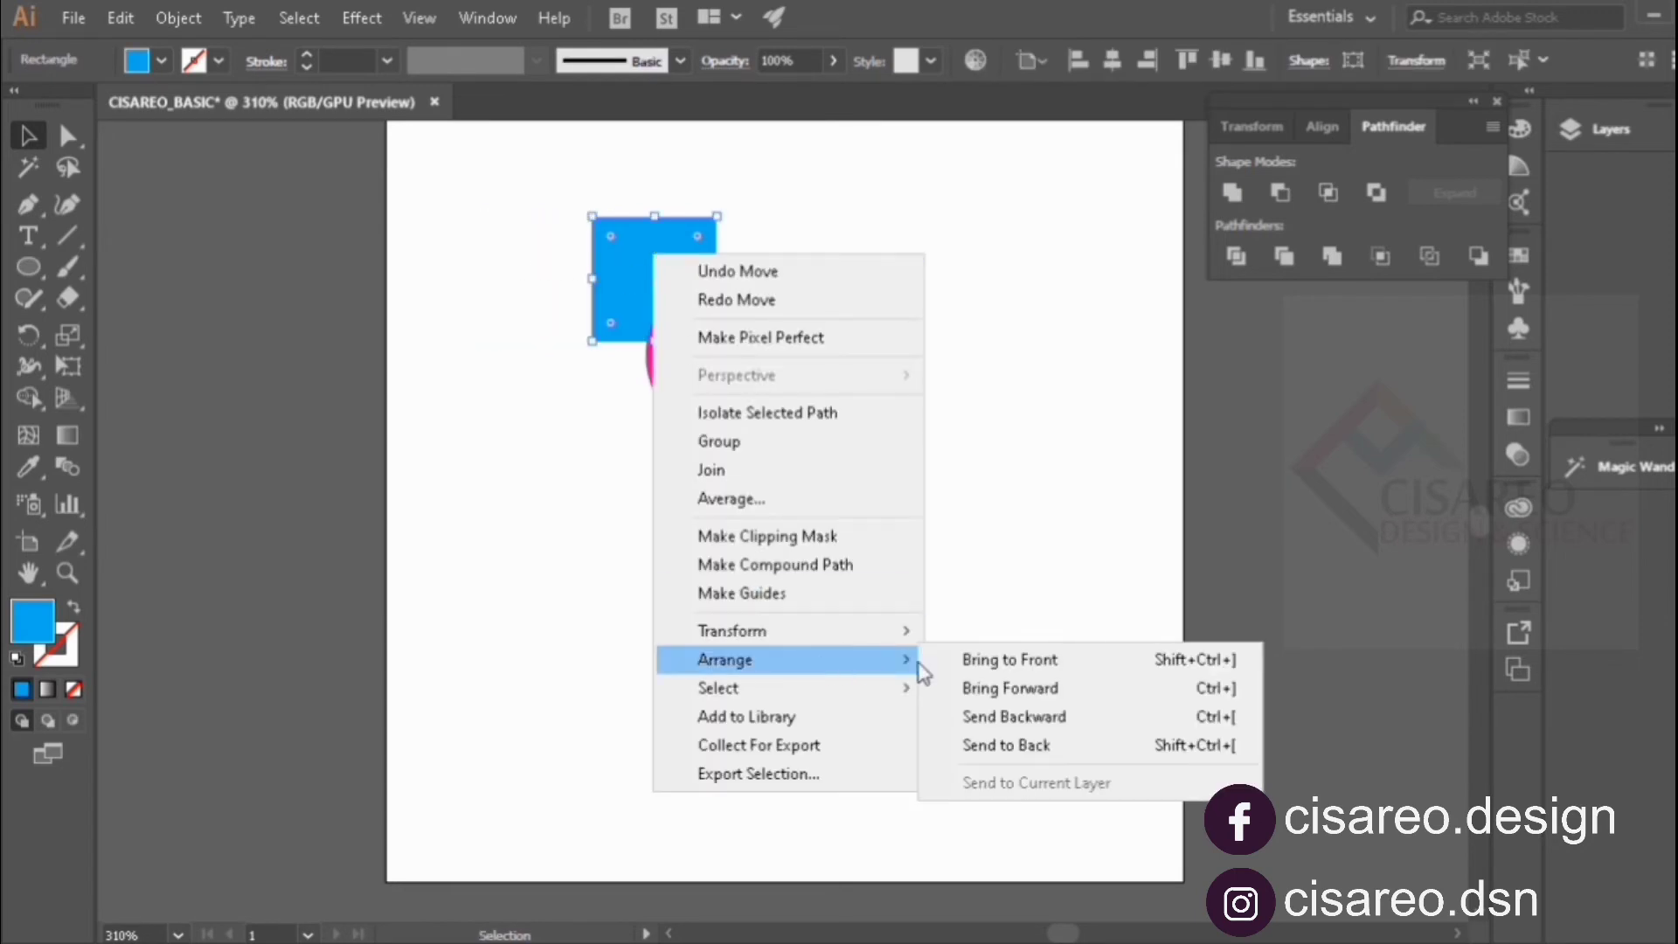
pyautogui.click(1004, 661)
pyautogui.click(877, 410)
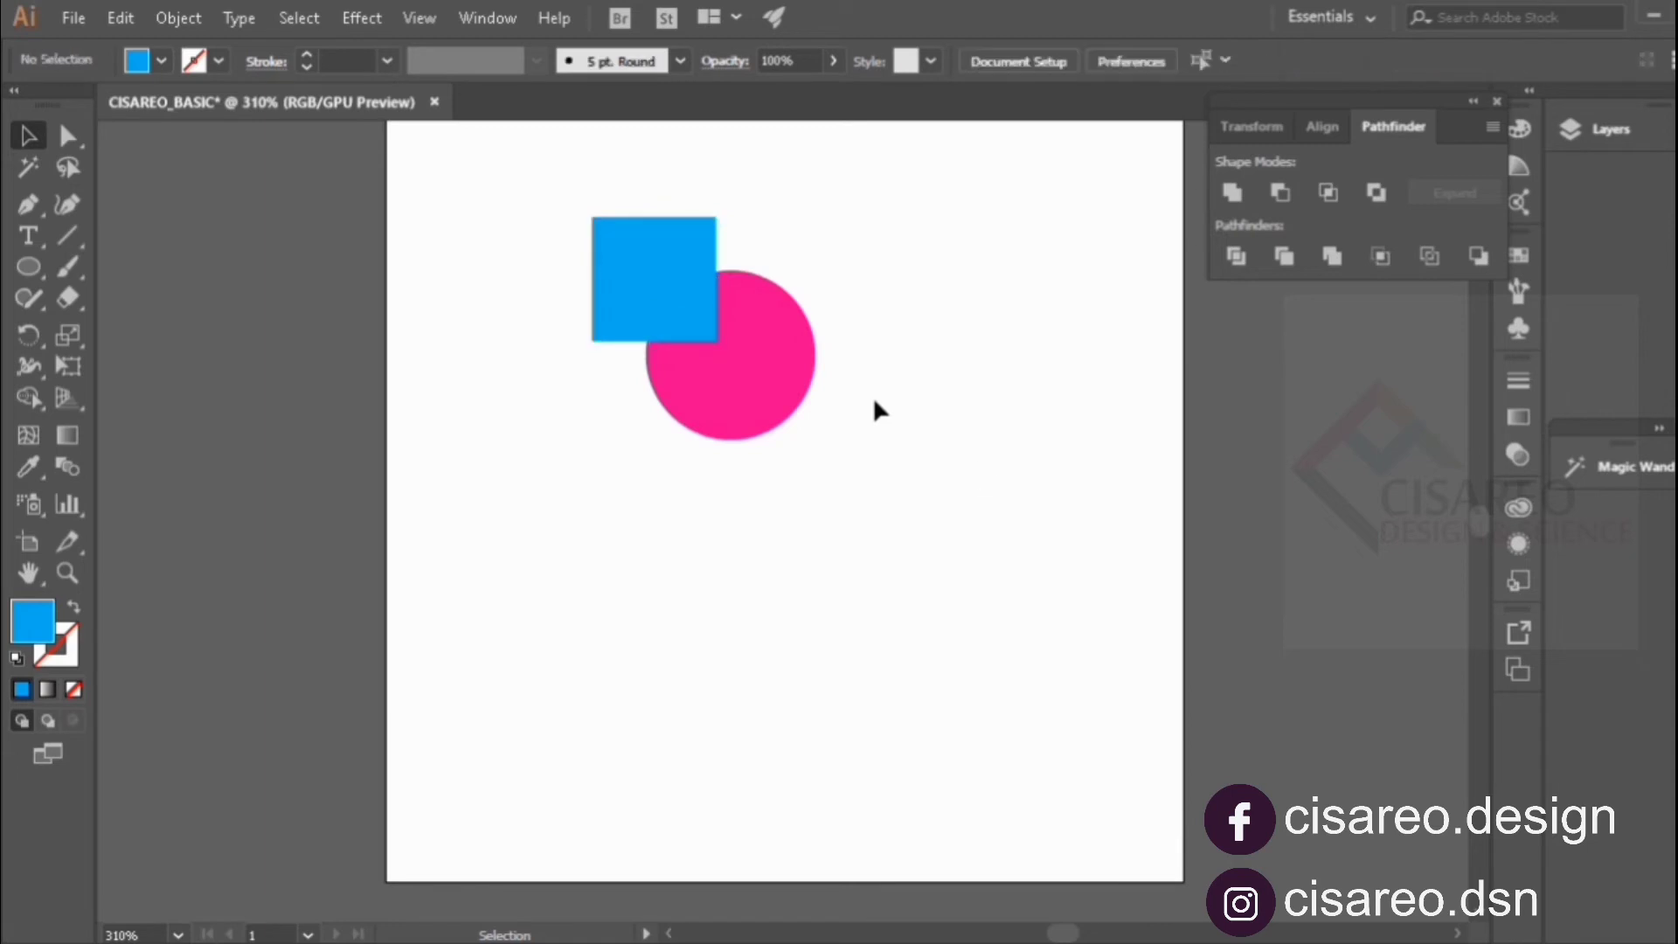
# Apply Merge to both shapes with the blue square in front, and ungroup the merged pieces.
pyautogui.moveTo(619, 185); pyautogui.dragTo(847, 385)
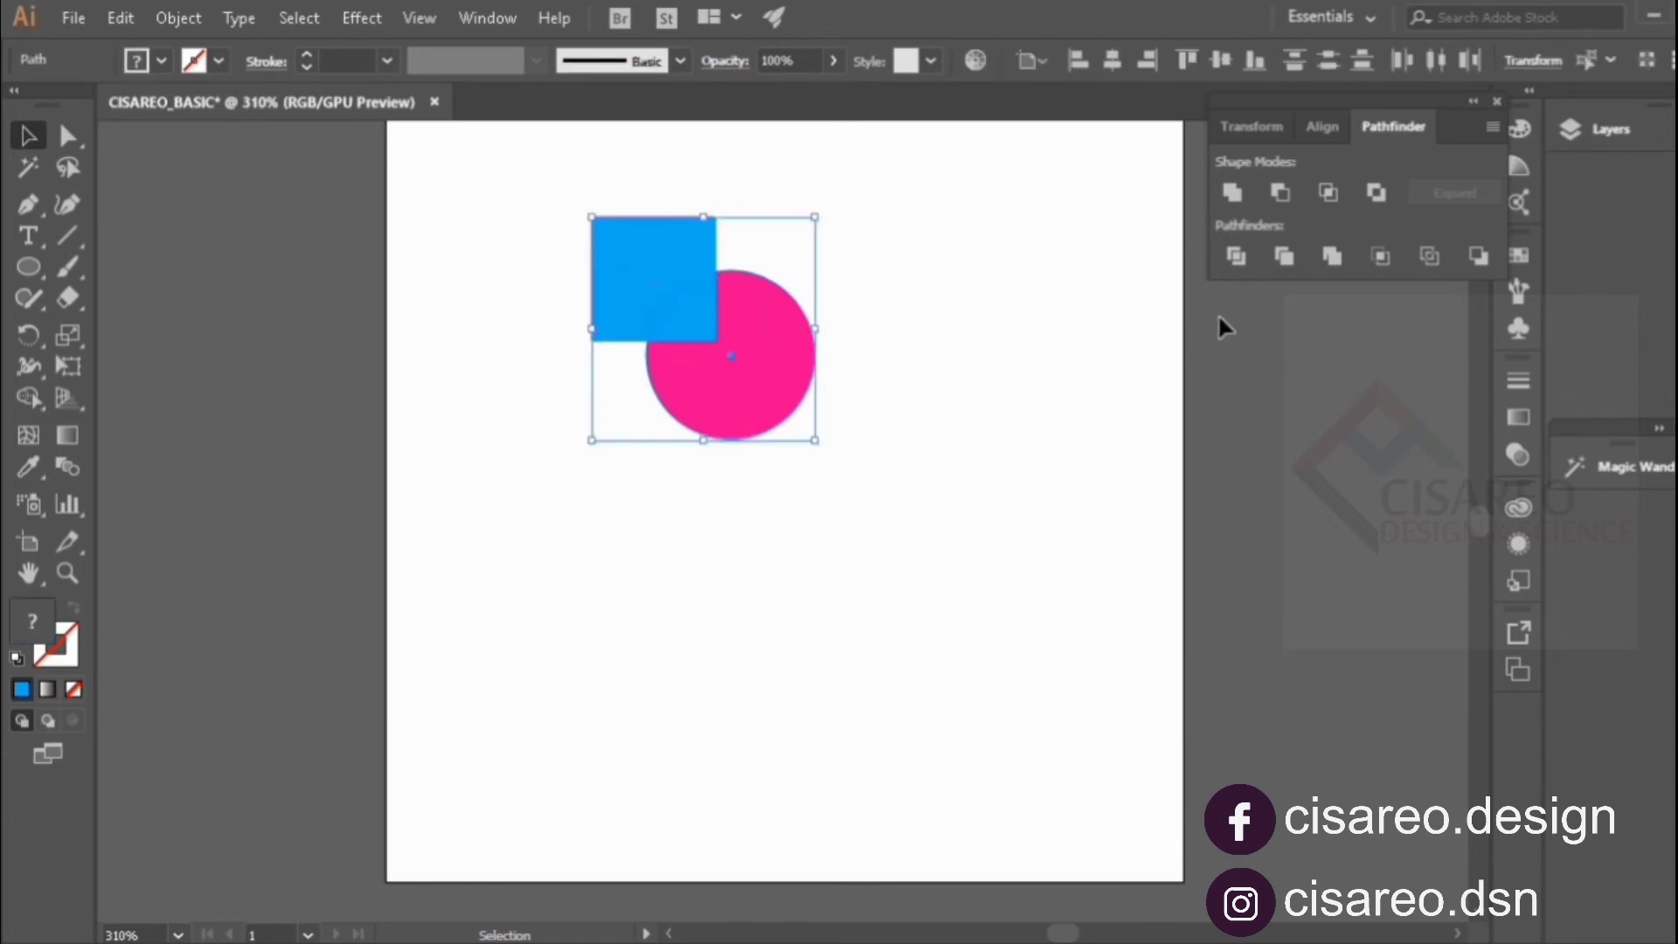
pyautogui.click(1334, 255)
pyautogui.click(900, 310)
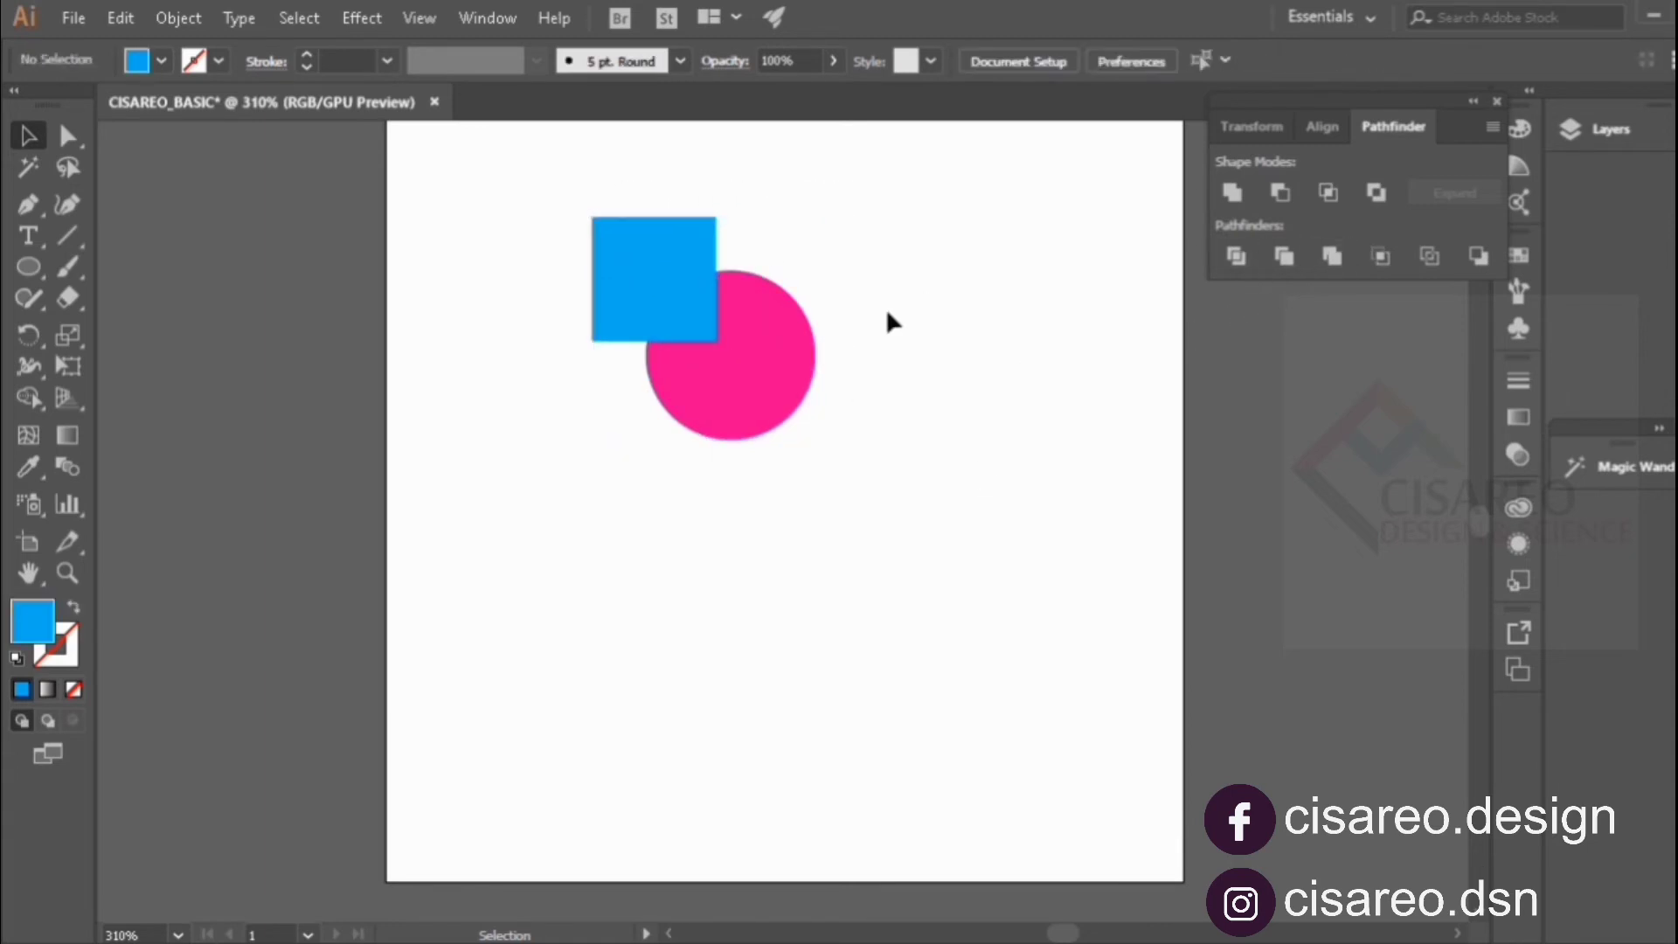
pyautogui.rightClick(732, 348)
pyautogui.click(701, 281)
pyautogui.rightClick(703, 285)
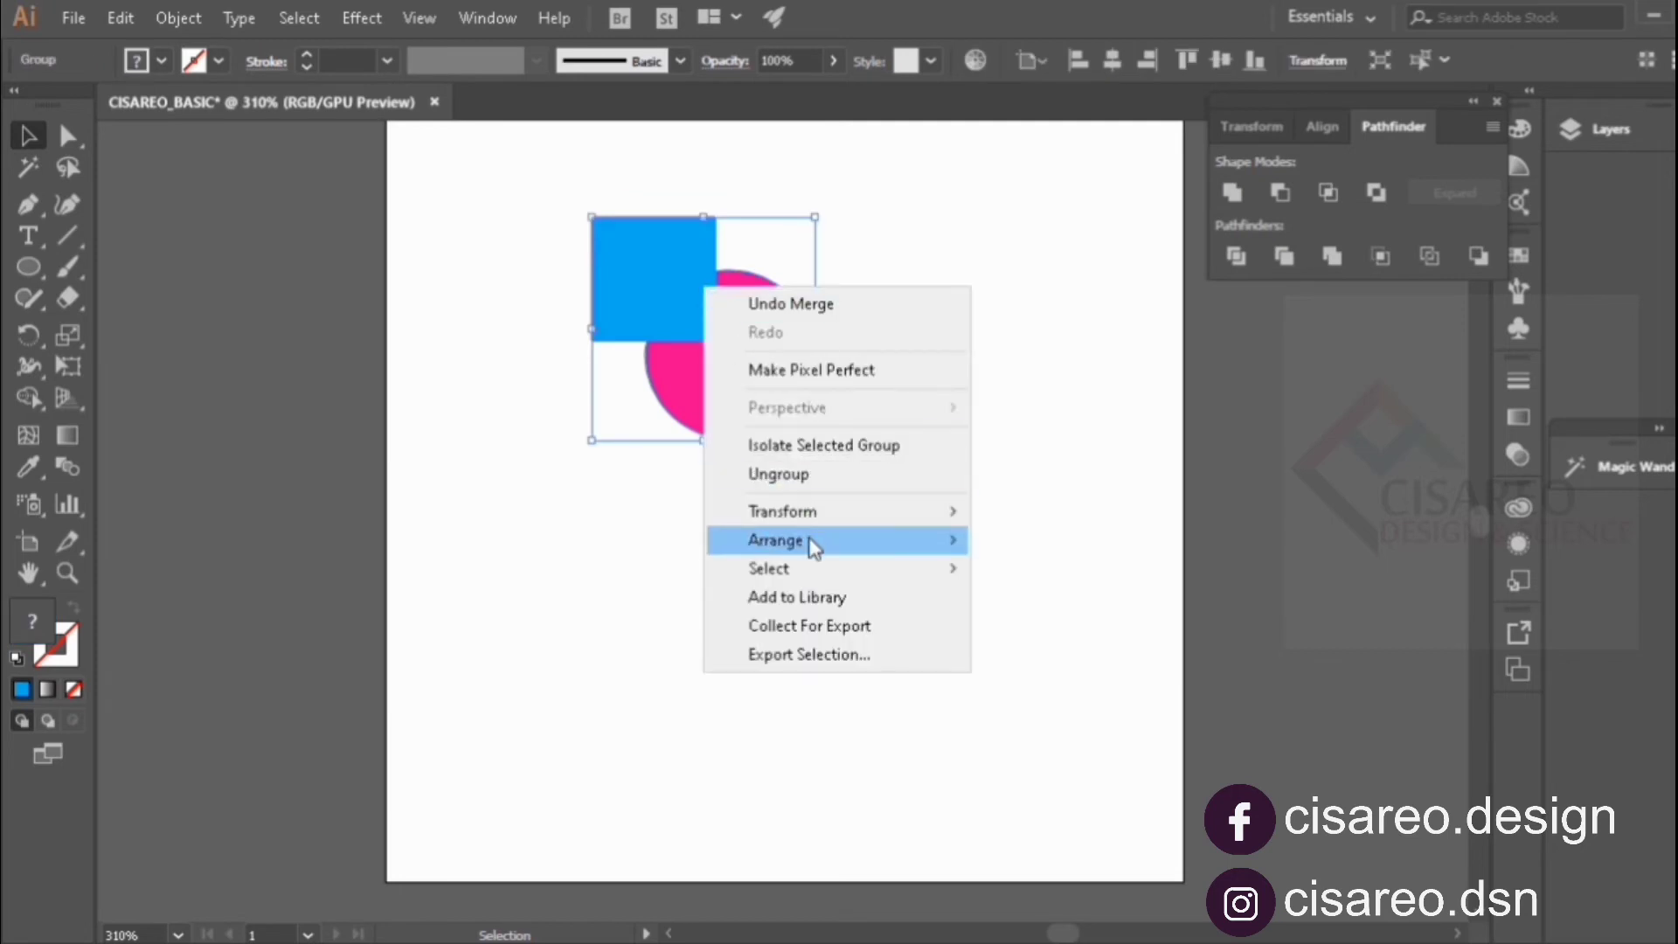
pyautogui.moveTo(837, 532)
pyautogui.click(837, 473)
pyautogui.click(926, 429)
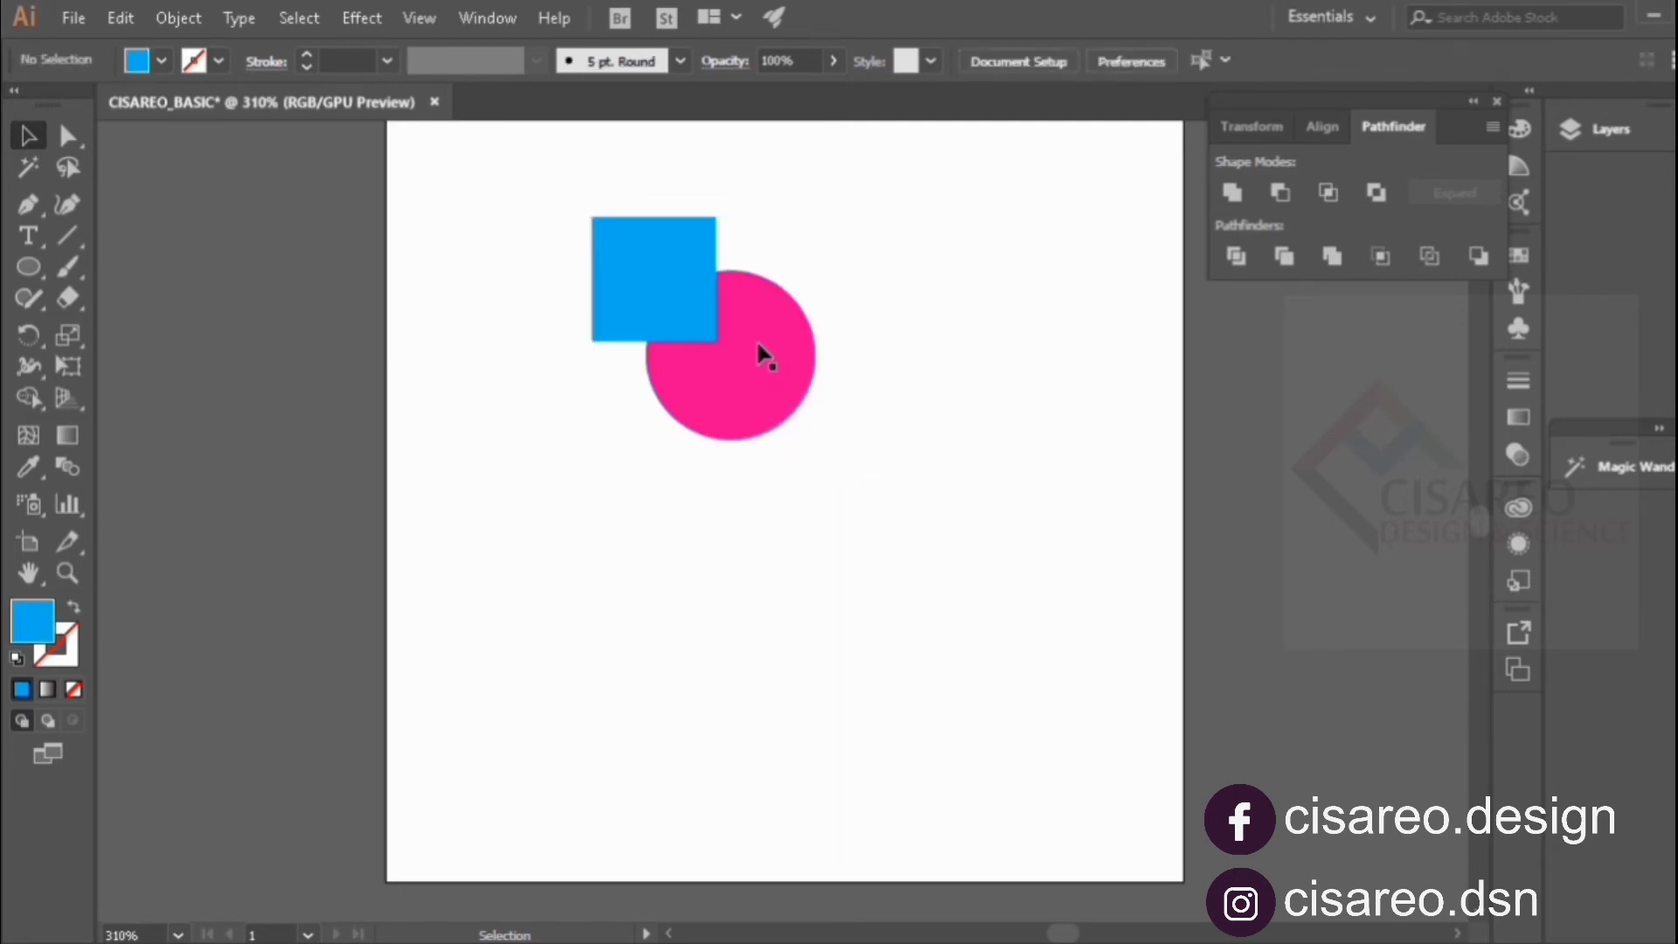
# Move the notched pink circle away from the blue square twice, and undo back to the unmerged overlapping shapes.
pyautogui.click(855, 412)
pyautogui.press('ctrl')
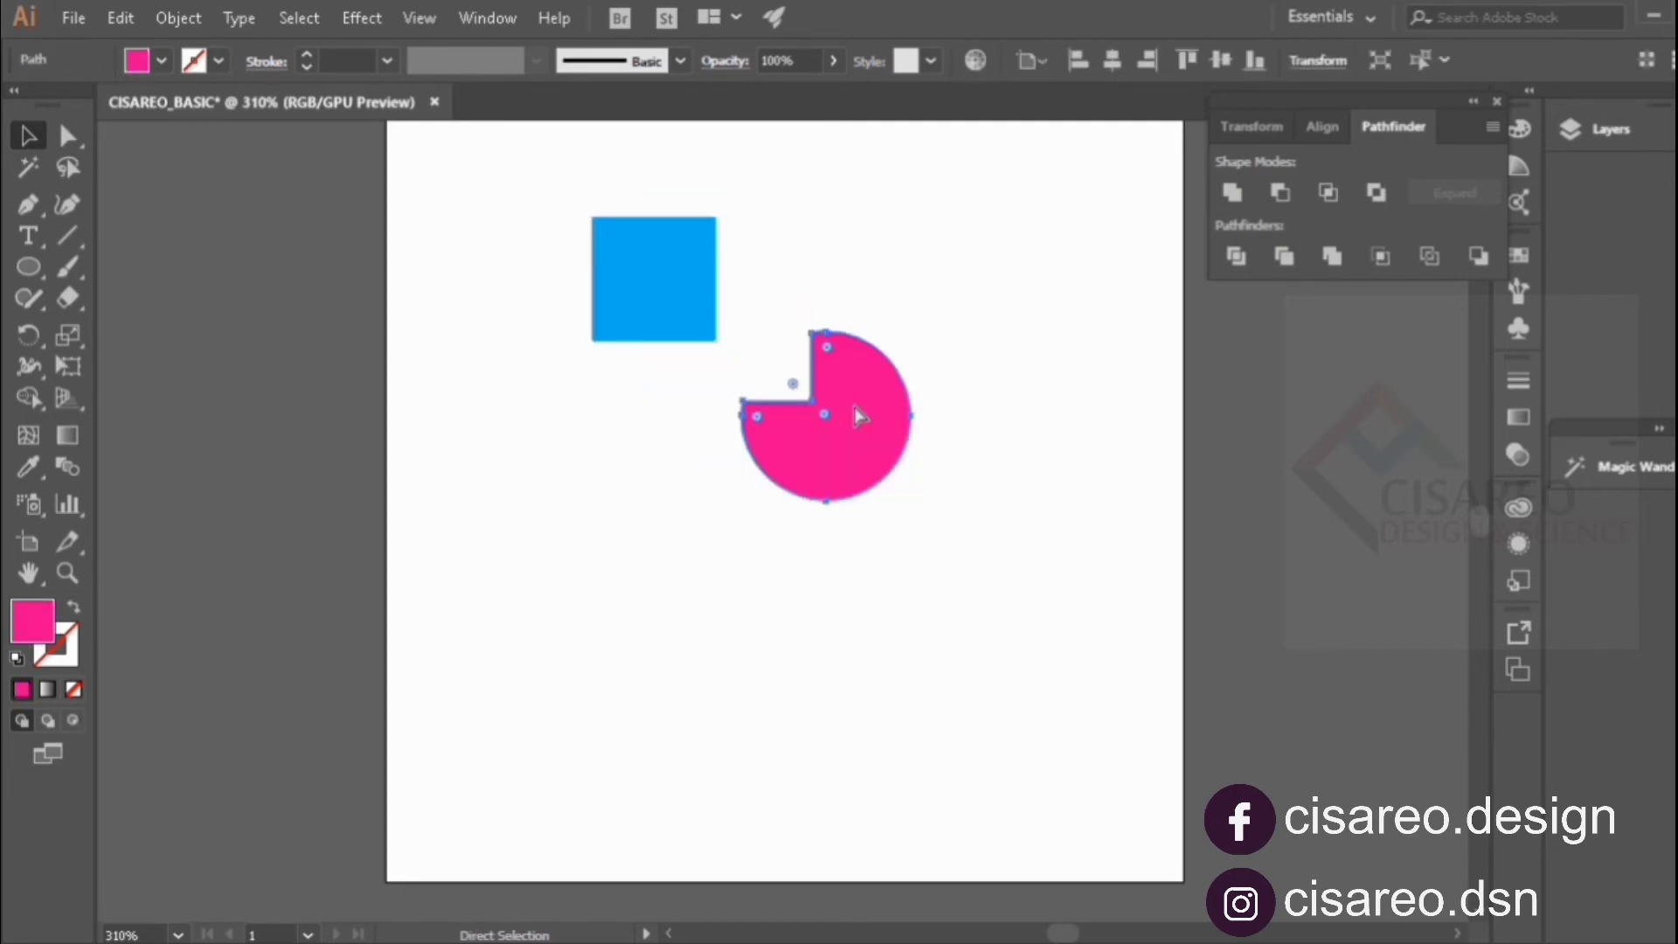
pyautogui.press('ctrl')
pyautogui.hotkey('ctrl', 'z')
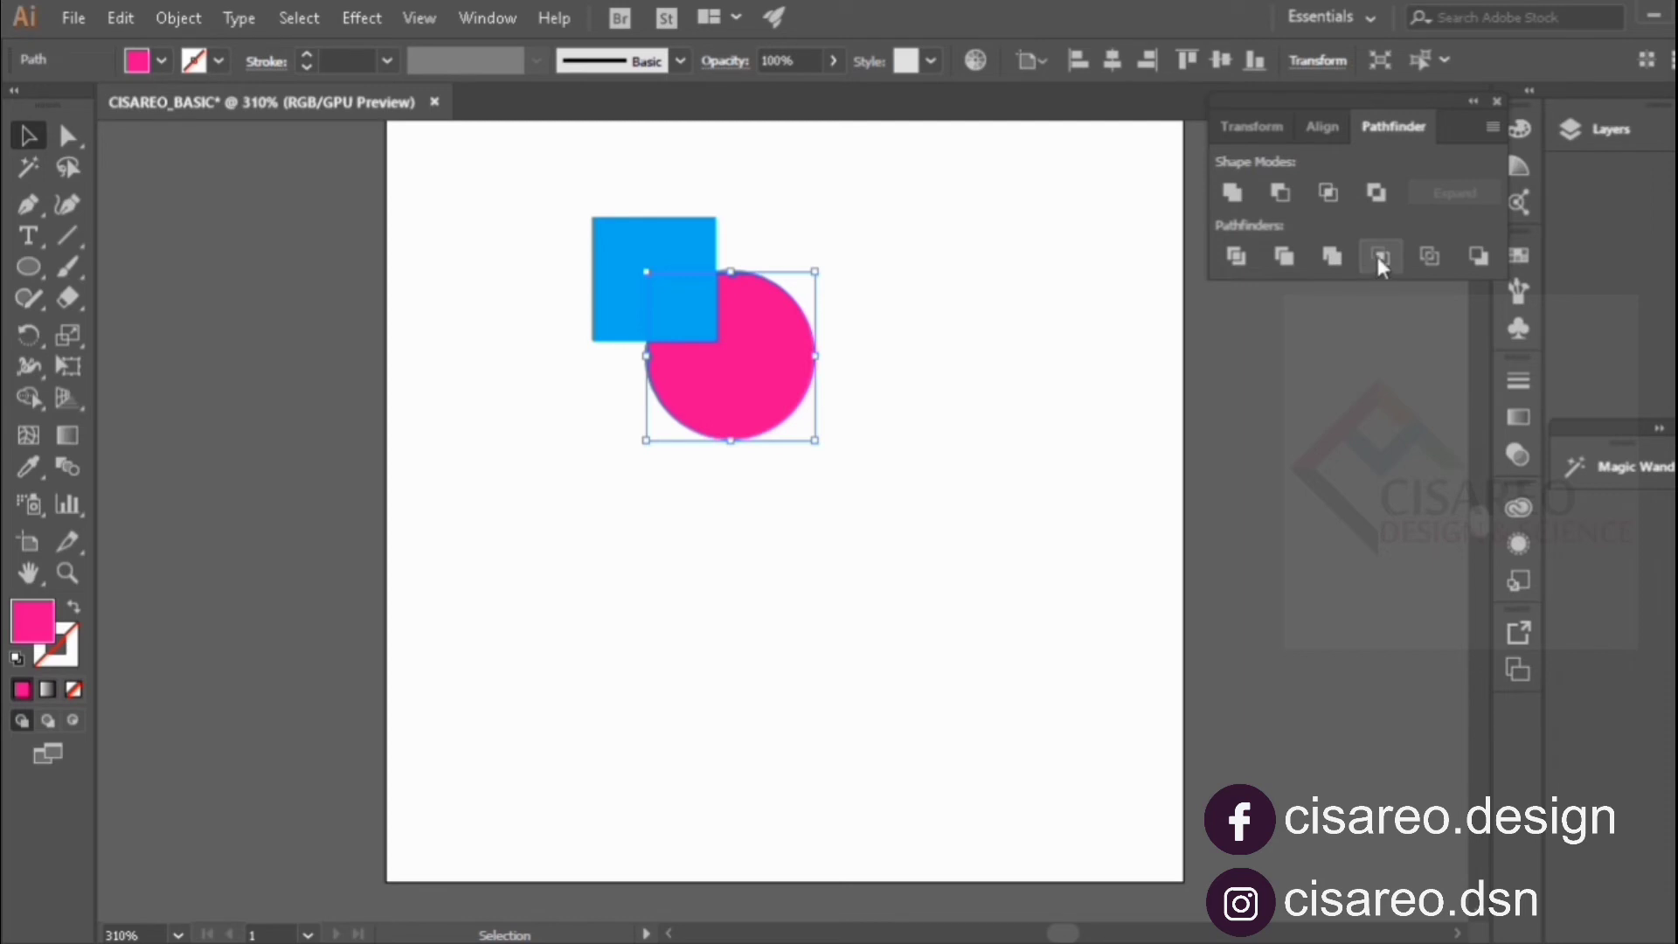
pyautogui.click(969, 297)
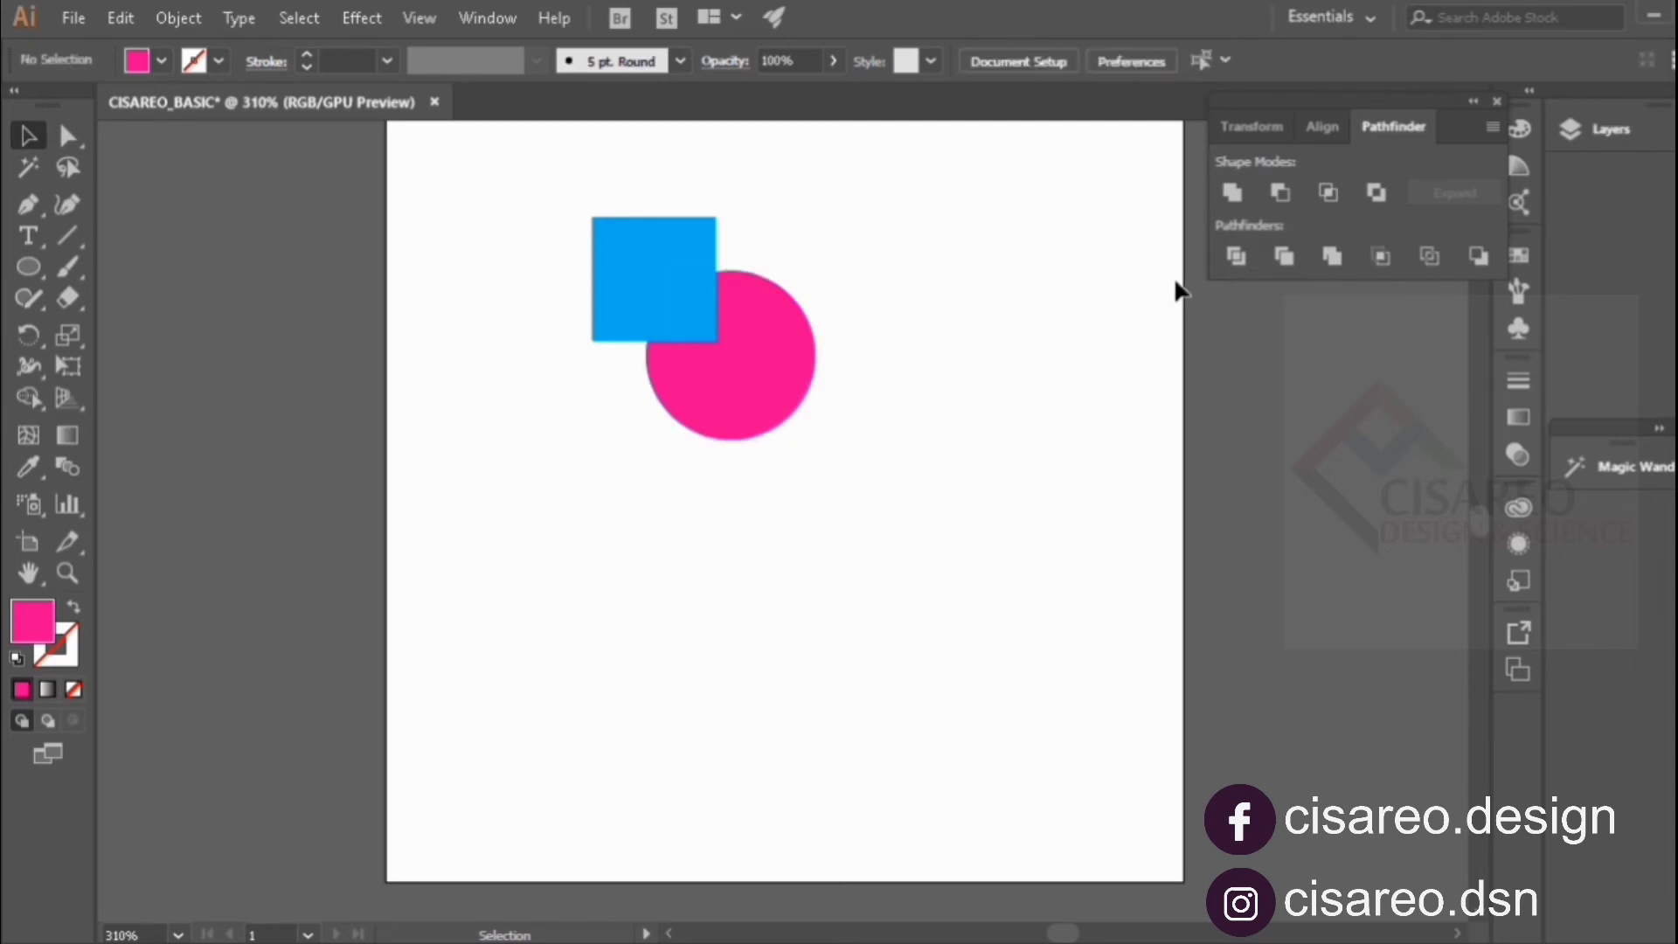
pyautogui.moveTo(748, 362); pyautogui.dragTo(802, 405)
pyautogui.press('ctrl')
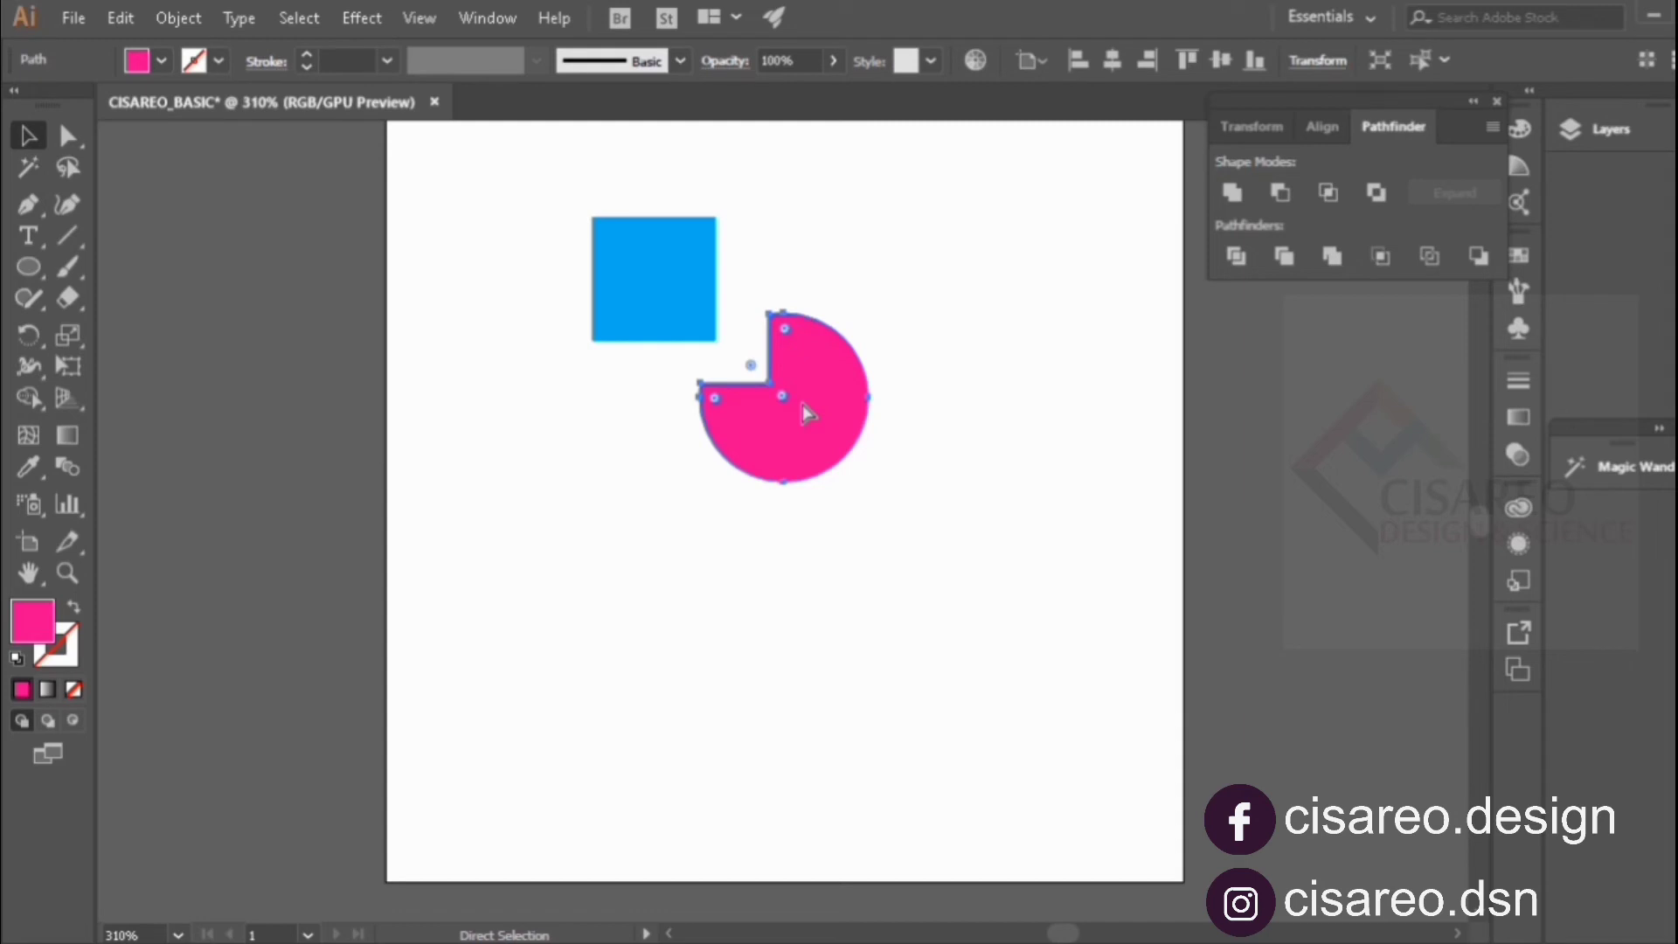
pyautogui.hotkey('ctrl', 'z')
# Apply Crop to both shapes with the blue square in front, clear the selection, and undo the crop.
pyautogui.hotkey('ctrl', 'a')
pyautogui.click(1379, 255)
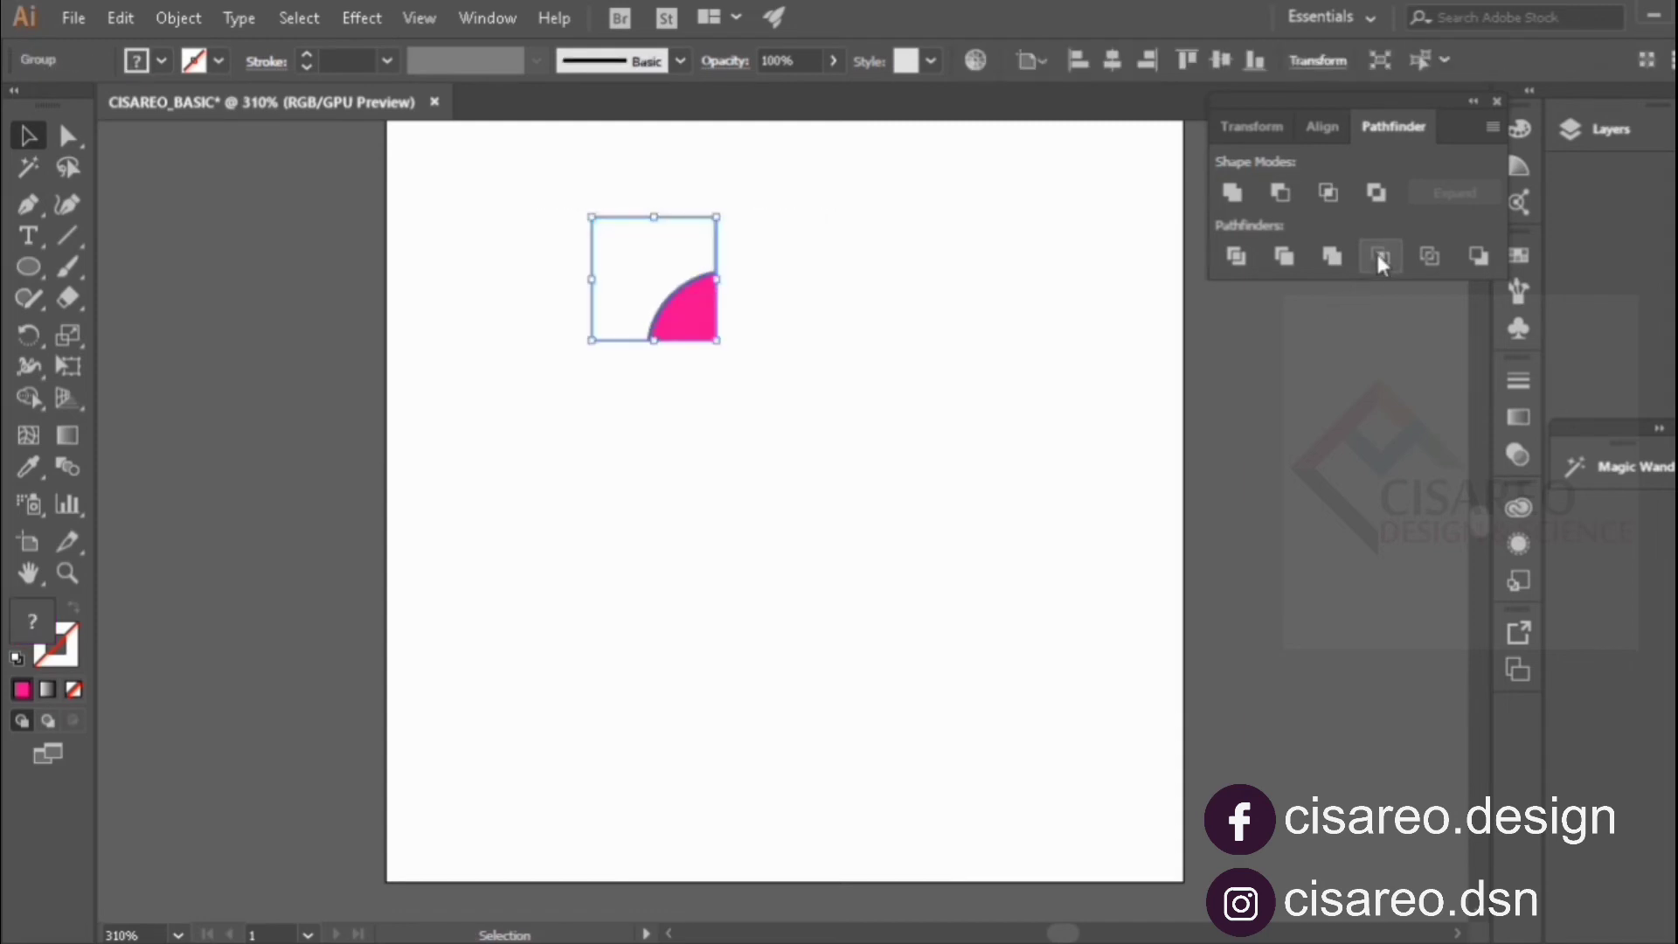
pyautogui.click(865, 316)
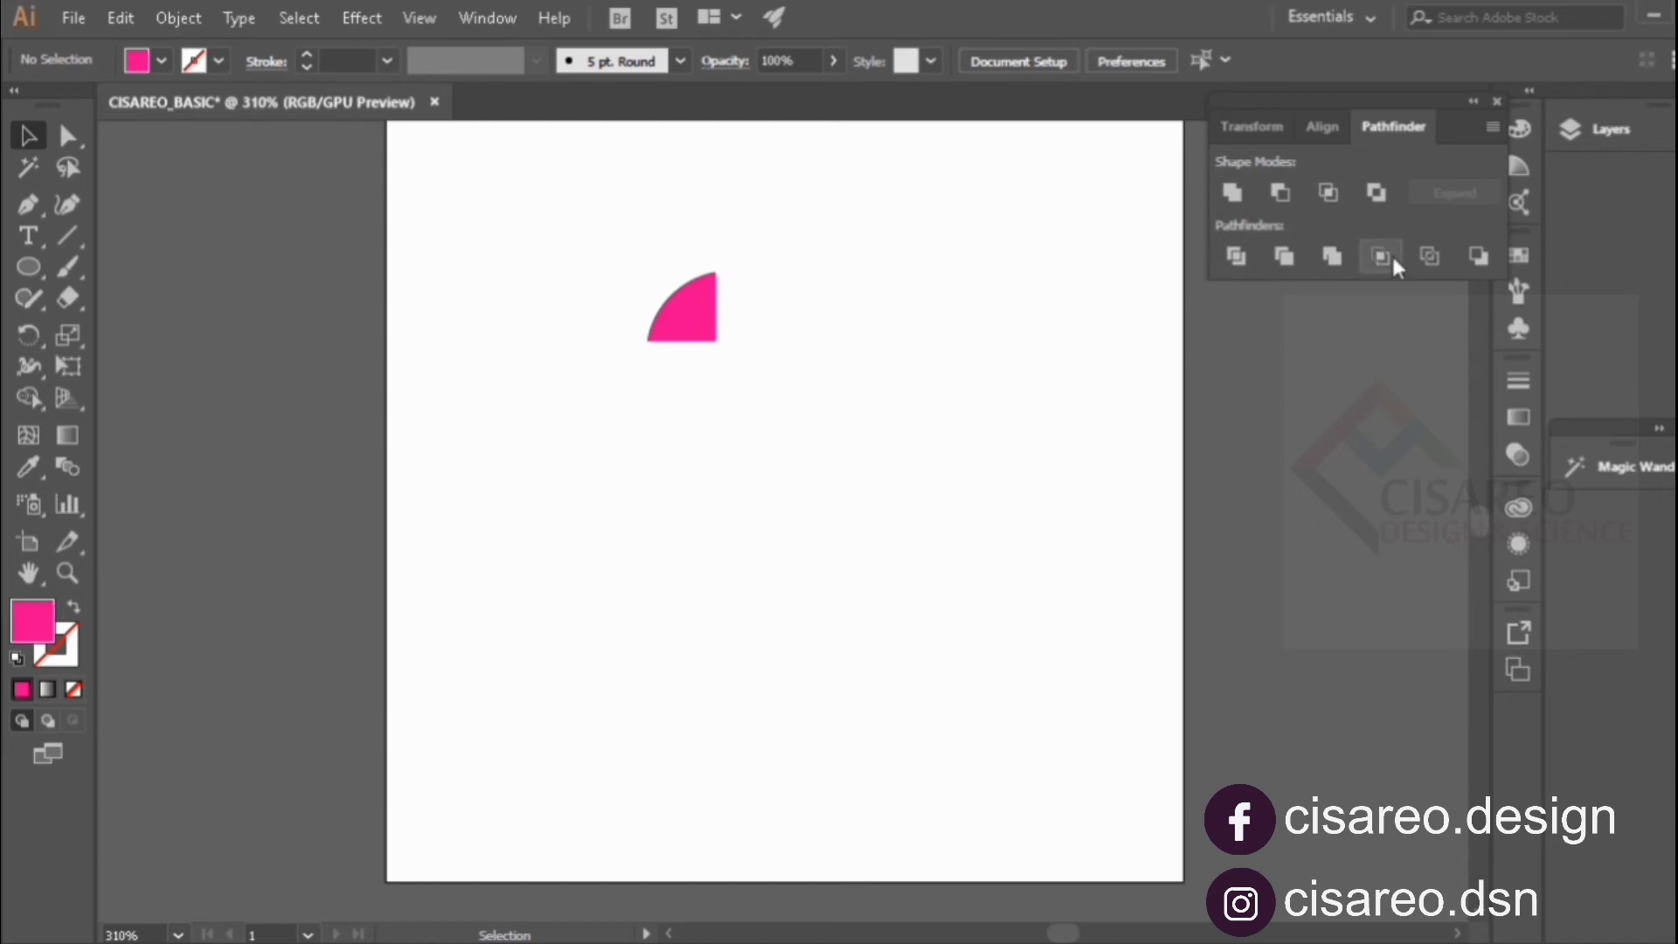
pyautogui.hotkey('ctrl', 'z')
# Repeat the Crop on the overlapping square and circle two more times, undoing it after each run.
pyautogui.moveTo(517, 211); pyautogui.dragTo(869, 339)
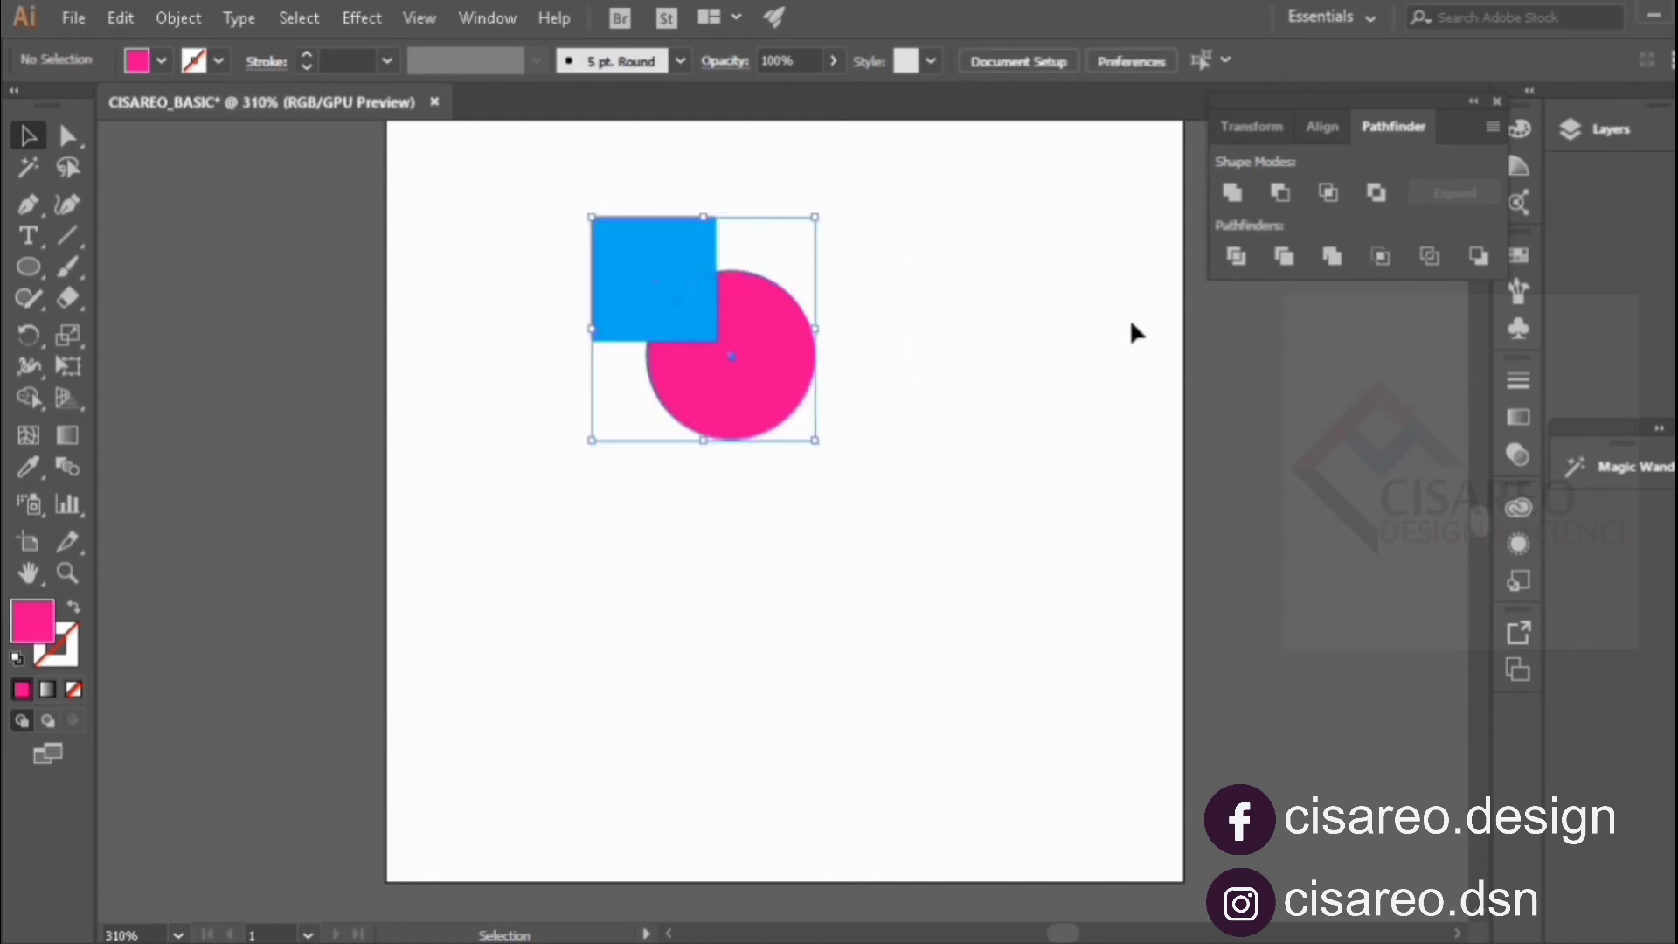
pyautogui.click(1369, 257)
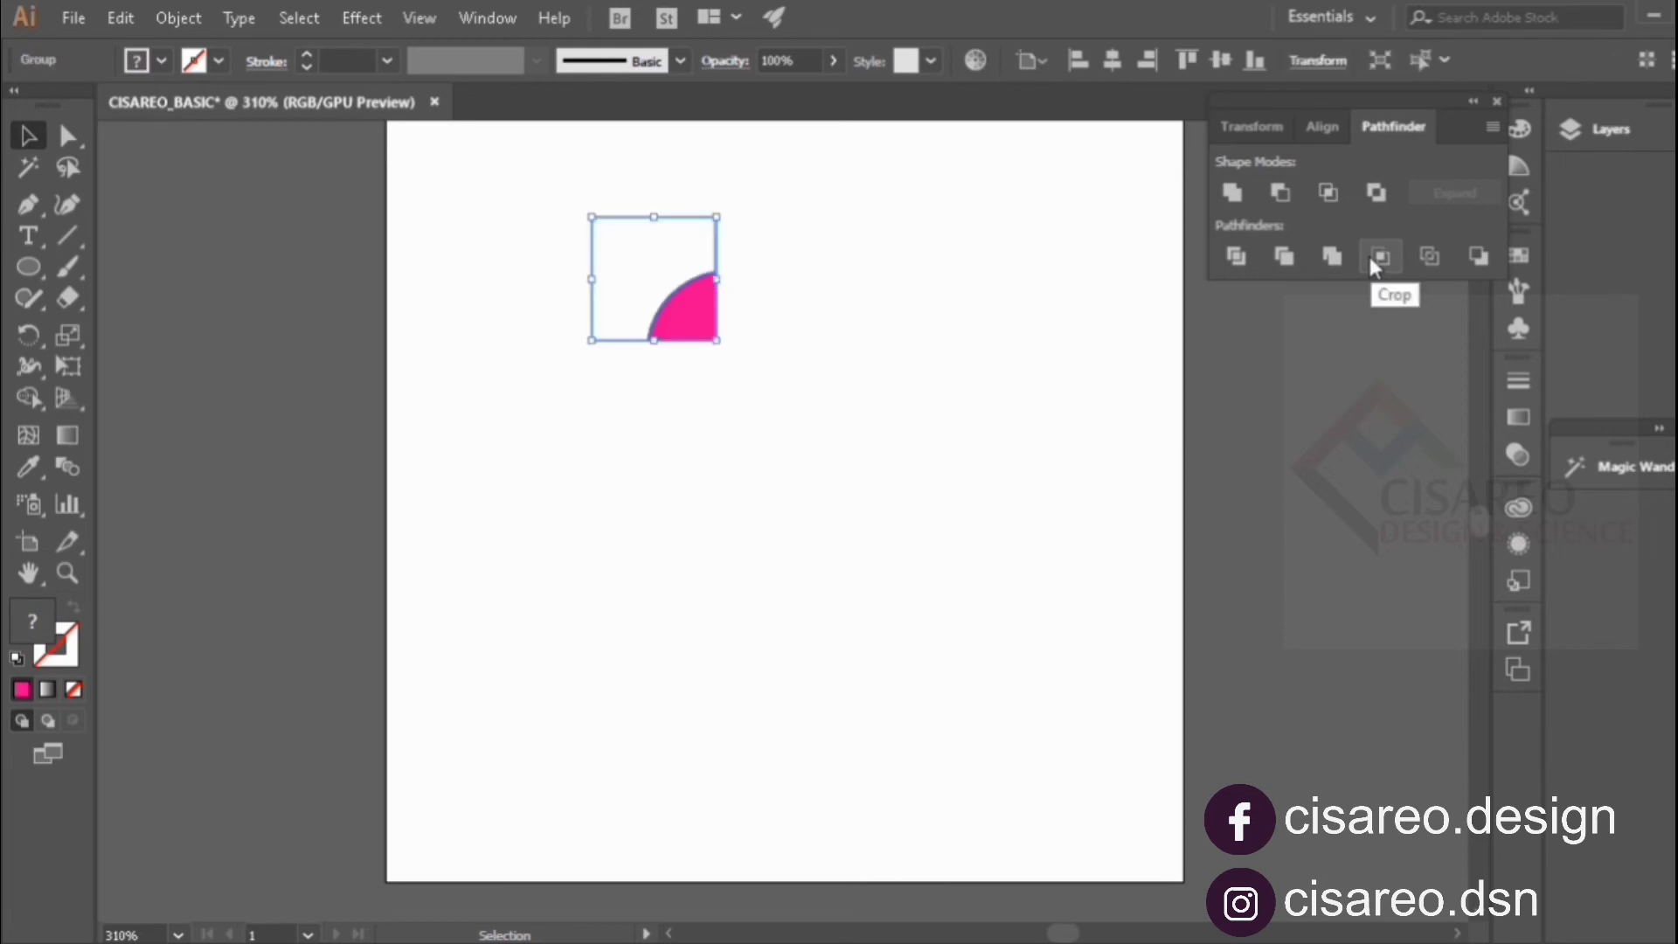
pyautogui.hotkey('ctrl', 'z')
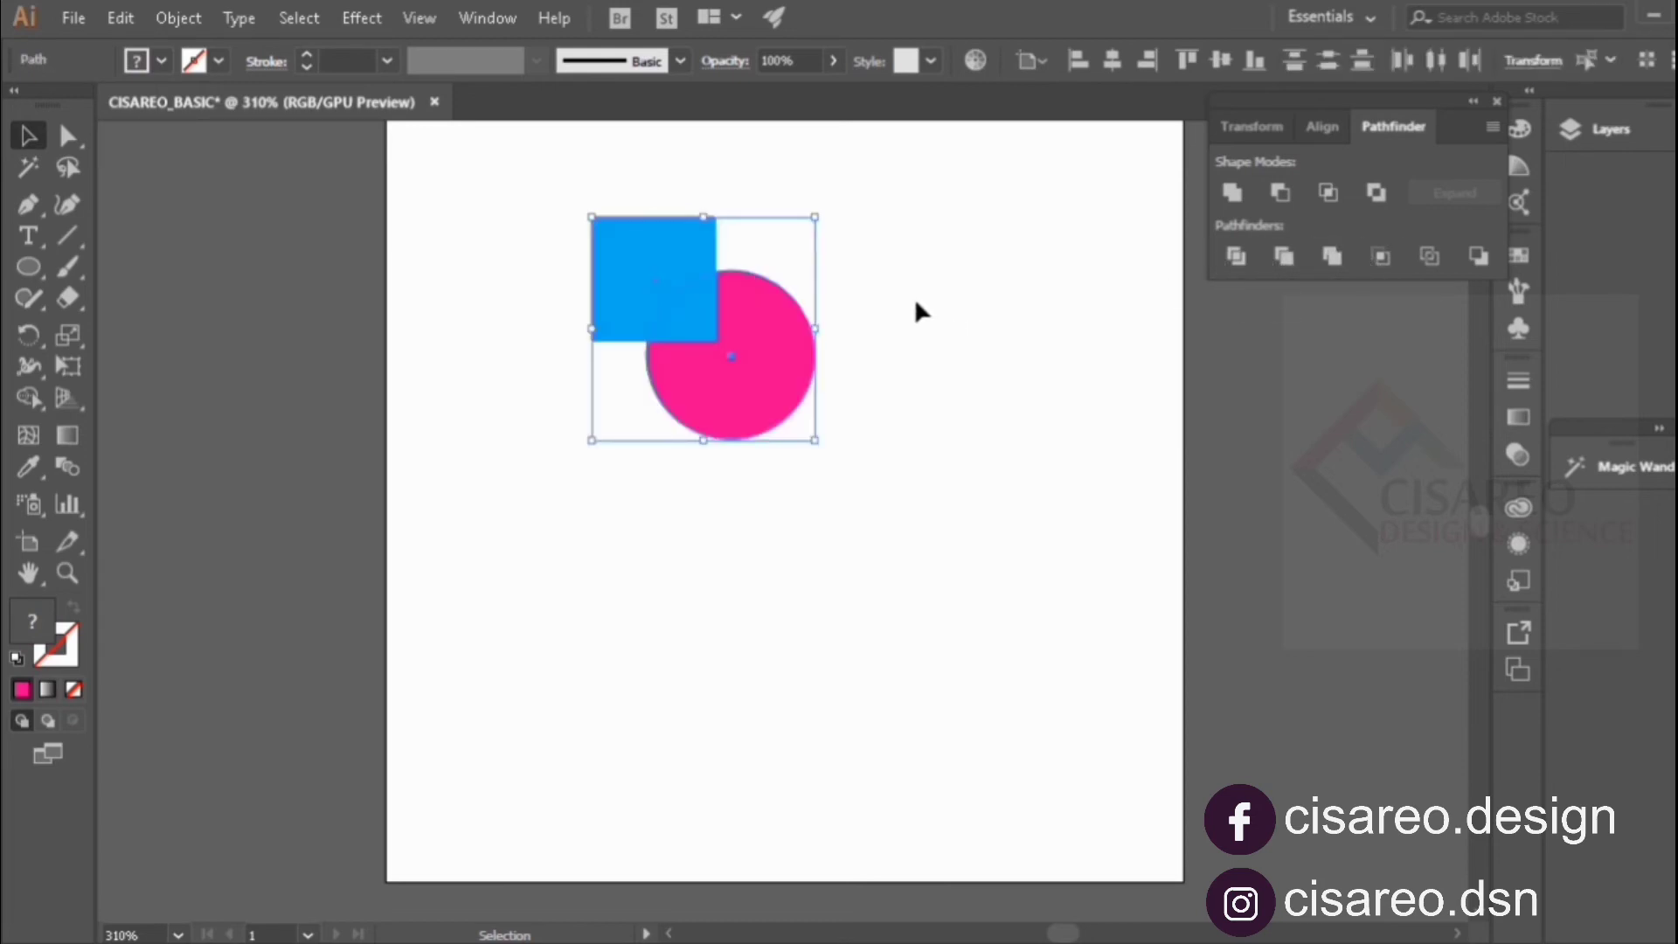
pyautogui.click(921, 264)
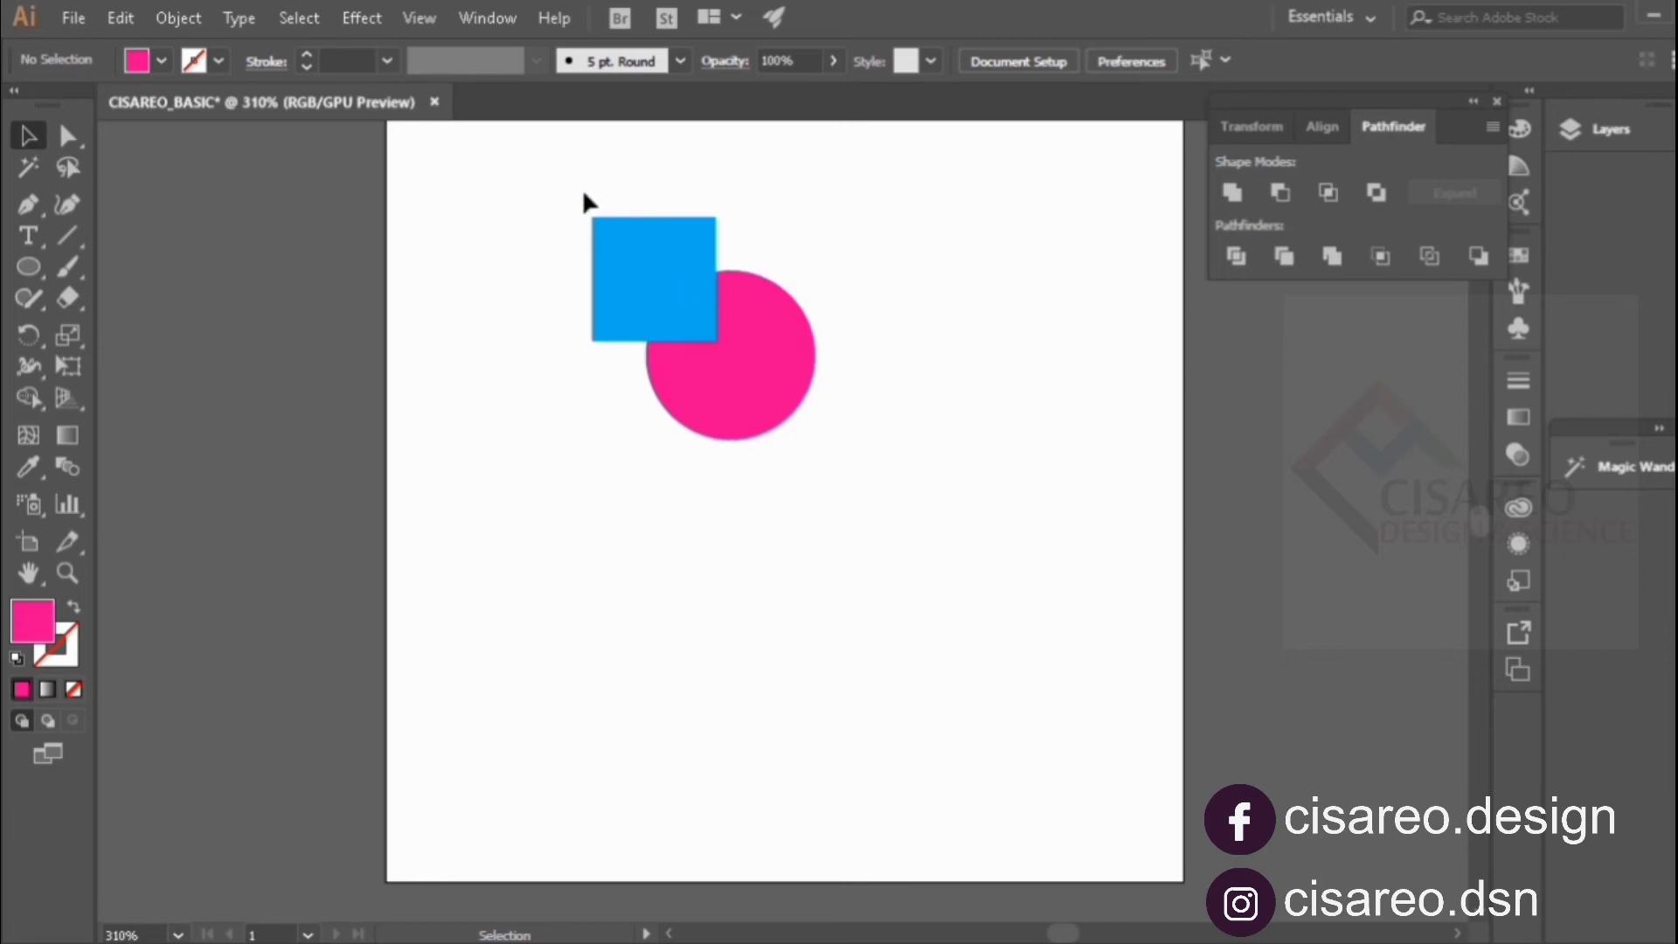
pyautogui.moveTo(582, 187); pyautogui.dragTo(869, 360)
pyautogui.click(1381, 255)
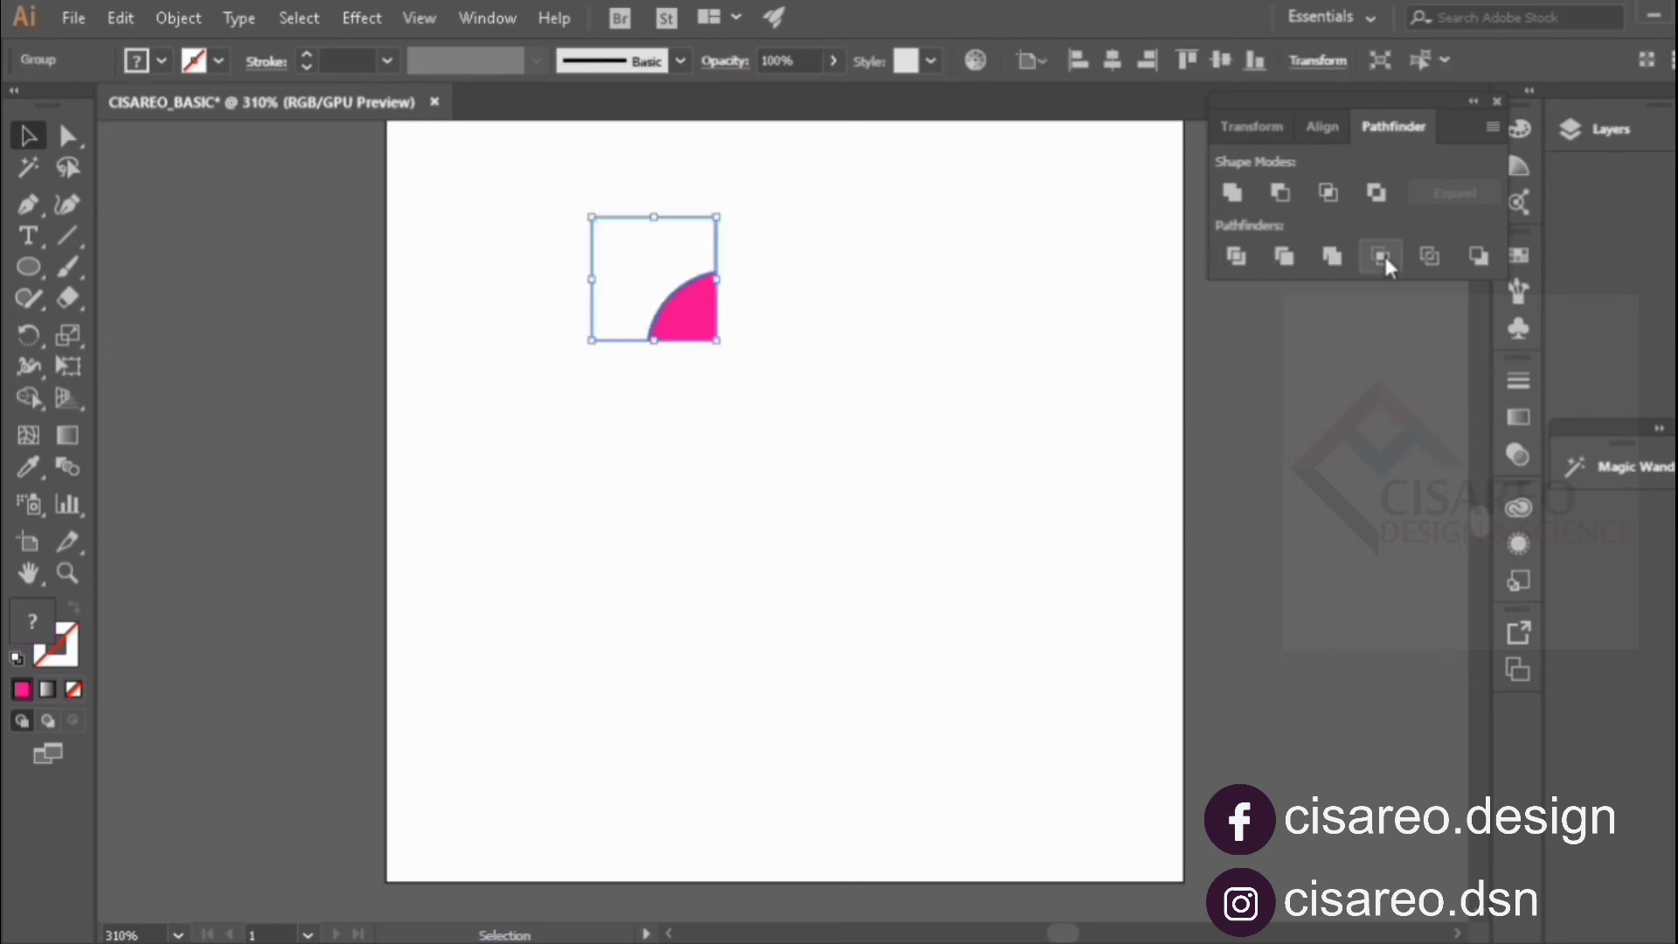
pyautogui.click(765, 335)
pyautogui.hotkey('ctrl', 'z')
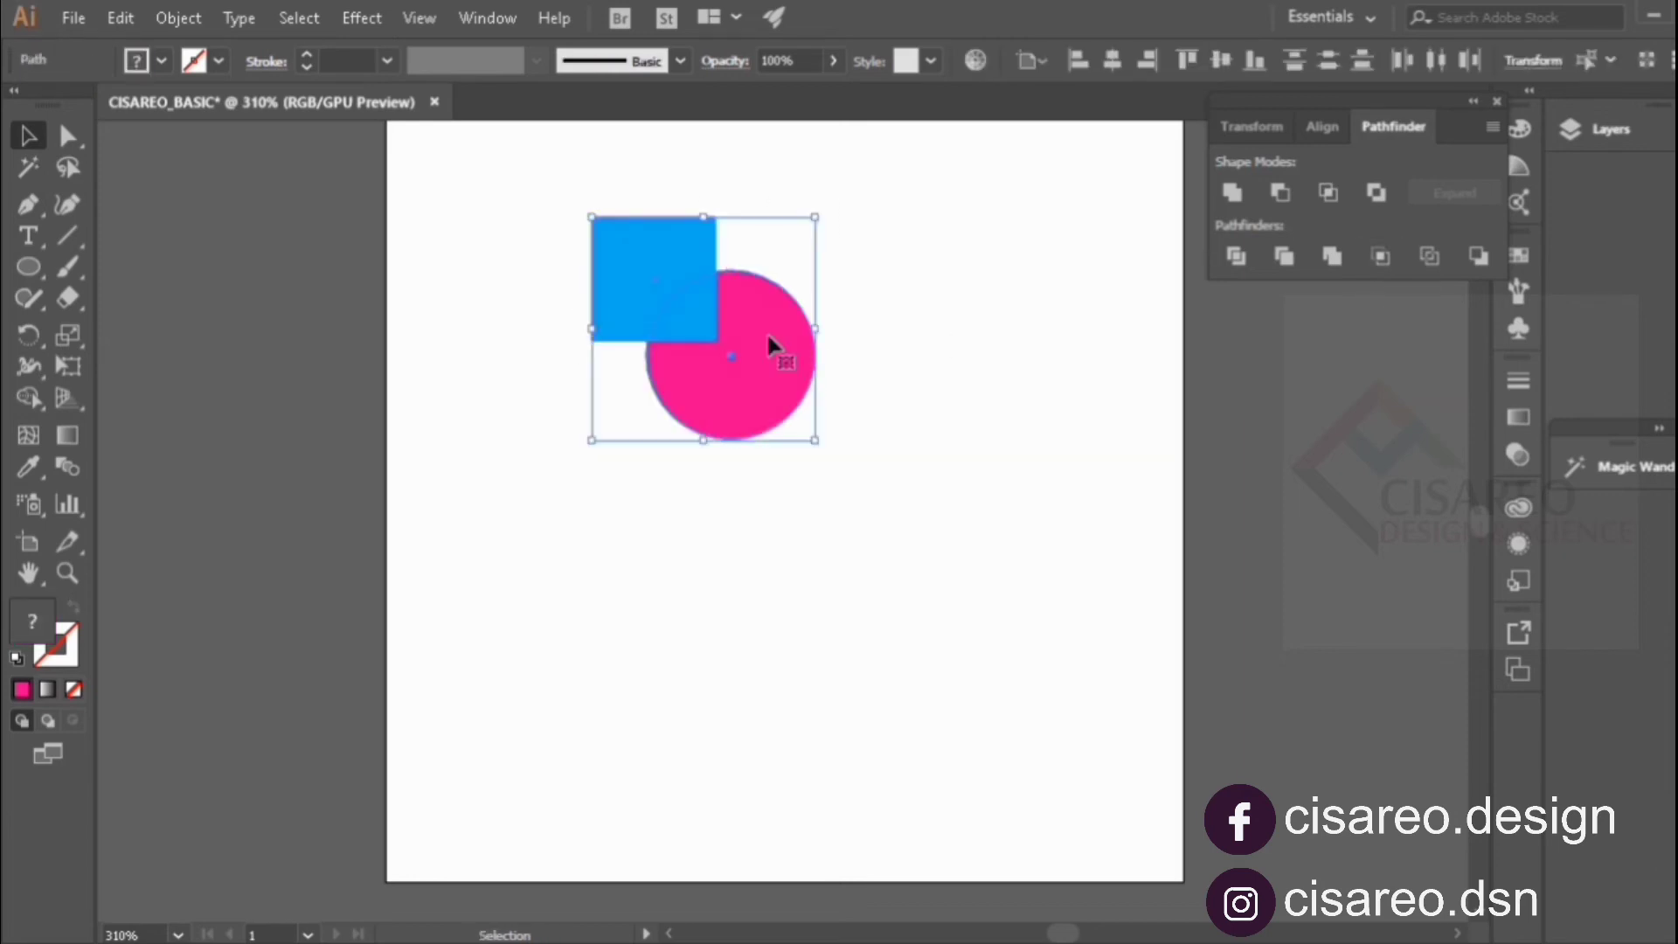
# Apply Intersect to both shapes, check the resulting path's anchor points, and undo the operation.
pyautogui.click(1330, 190)
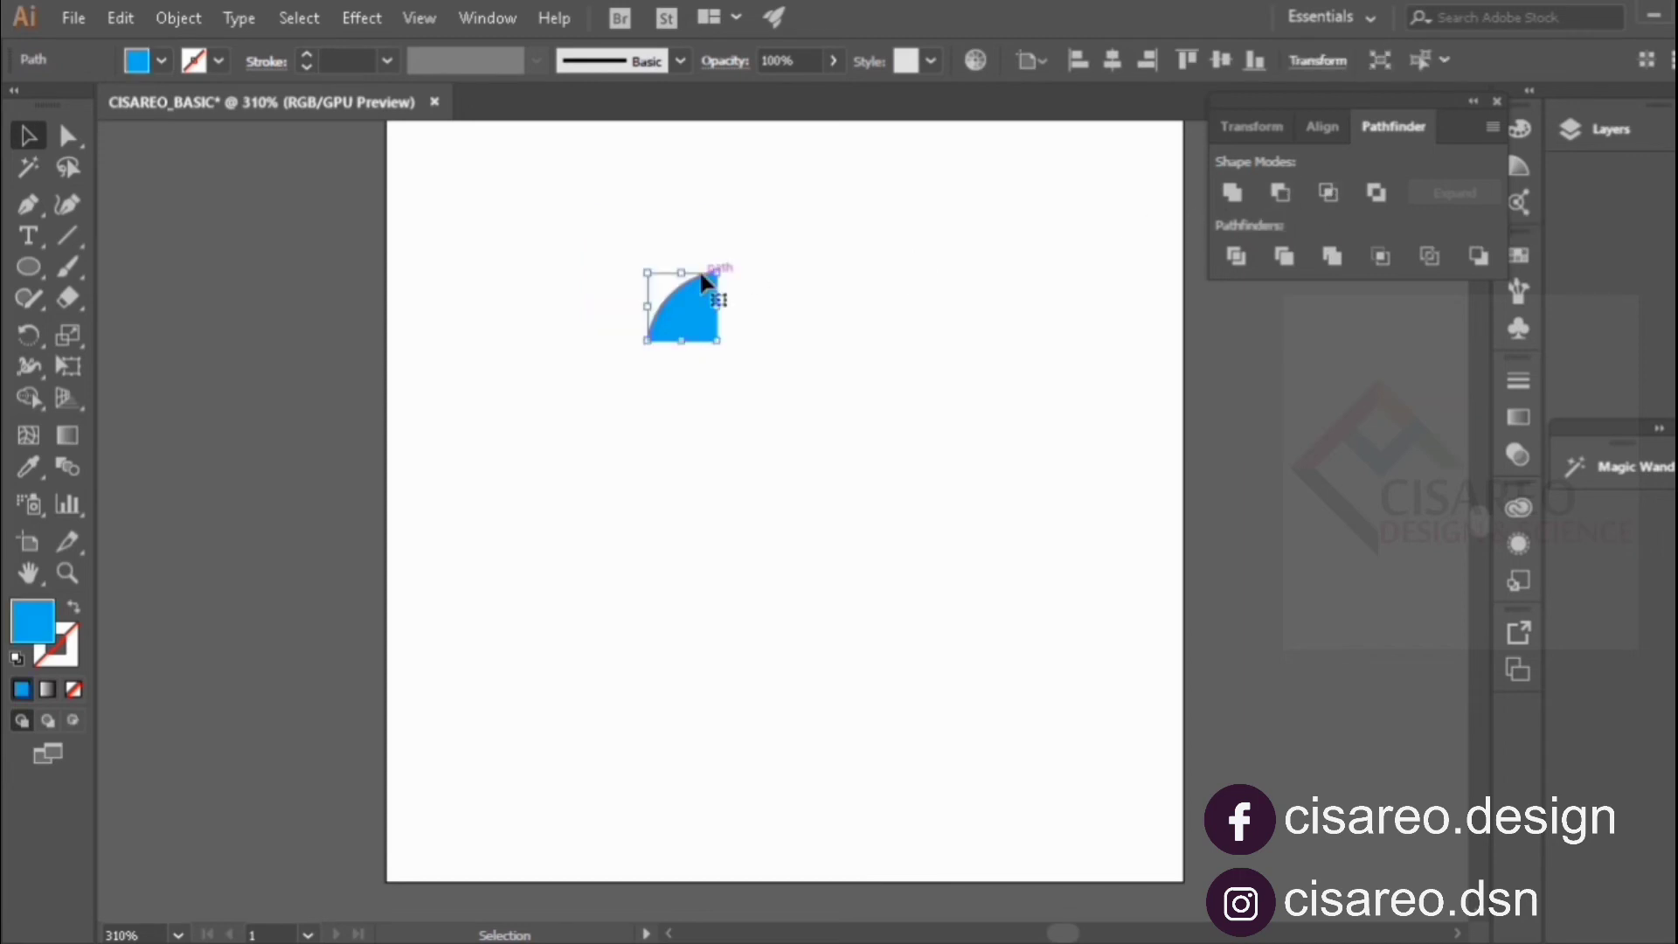
pyautogui.press('a')
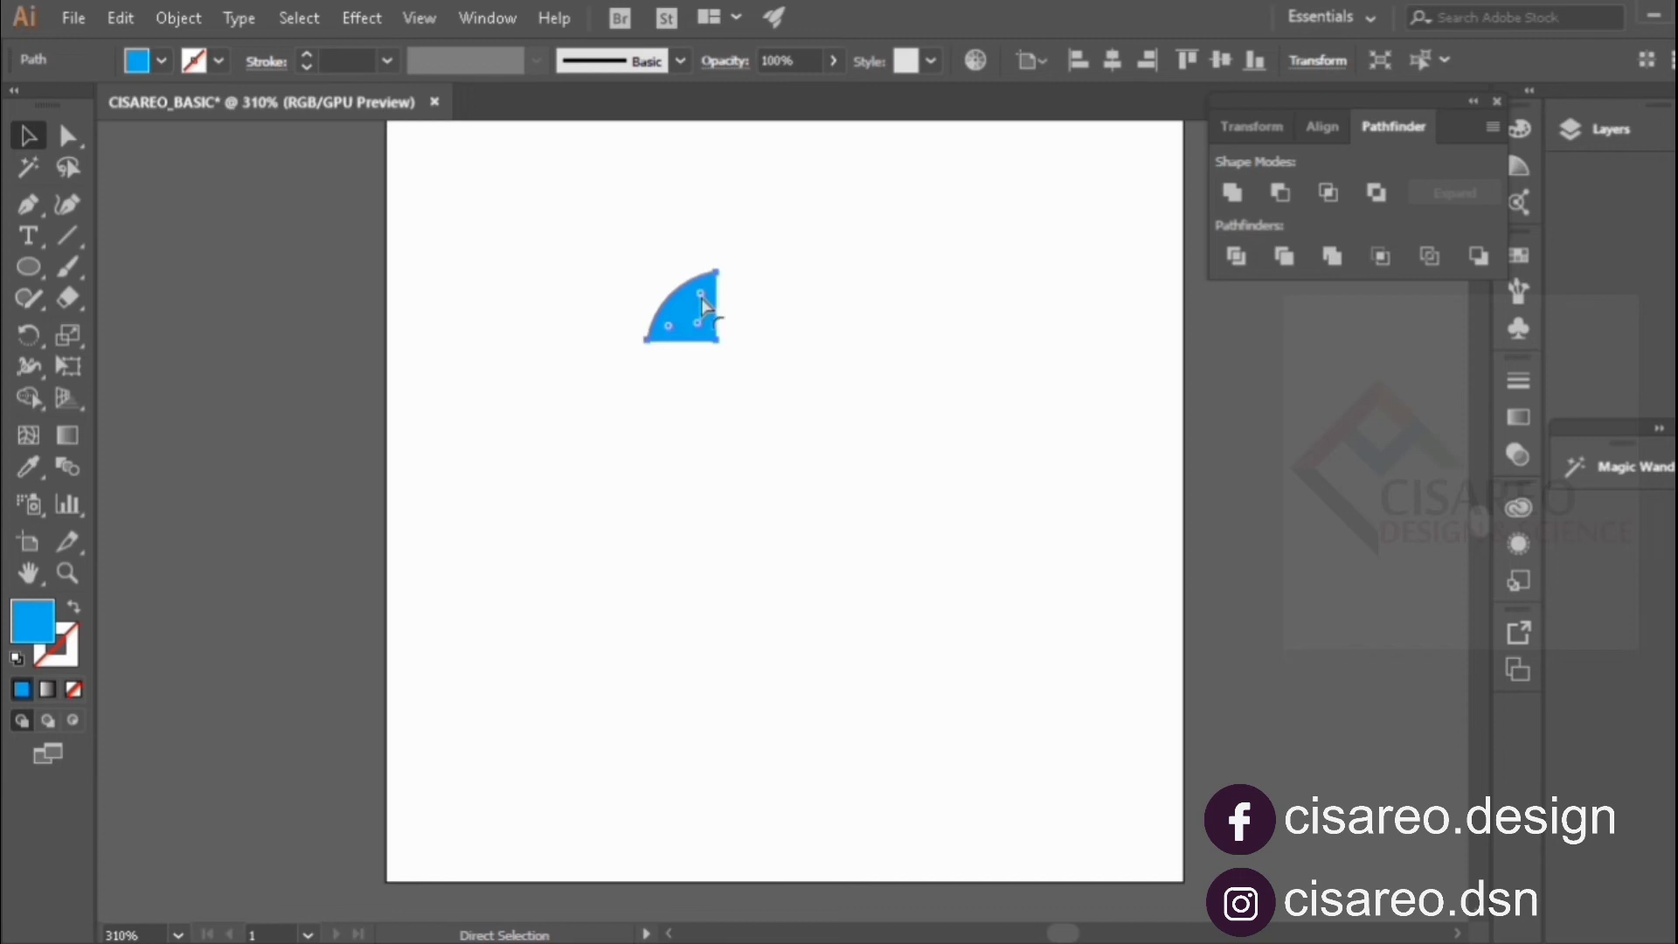
pyautogui.hotkey('ctrl', 'z')
pyautogui.press('v')
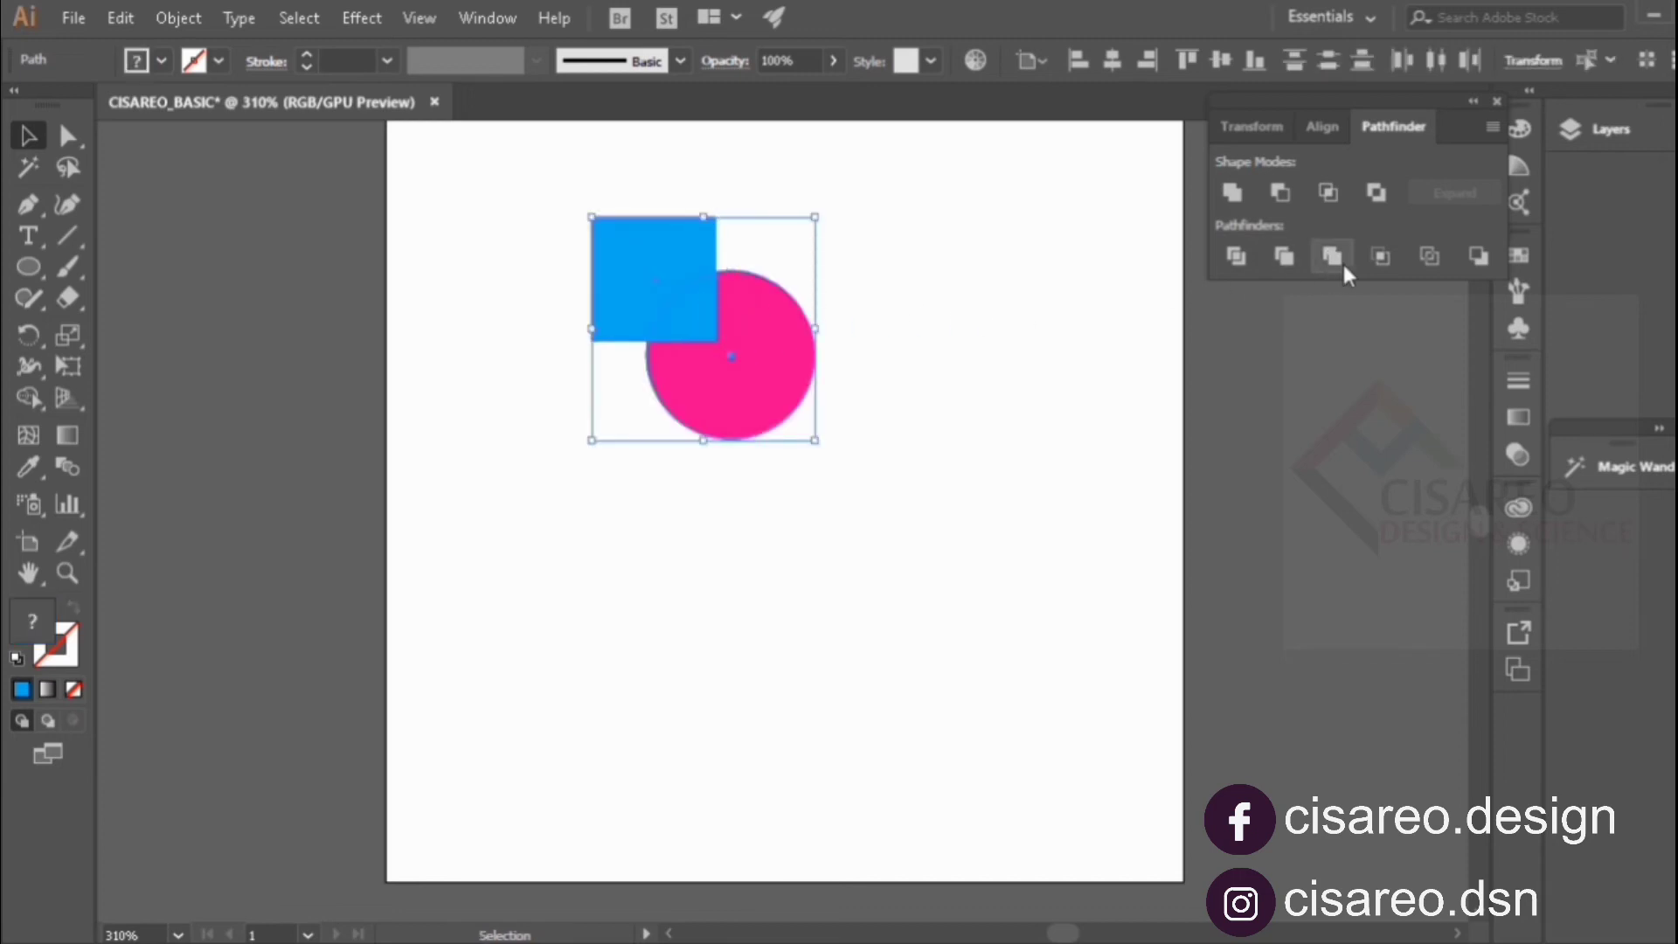
# Crop both shapes to compare the anchor points with Intersect, undo the crop, and clear the selection.
pyautogui.click(1381, 258)
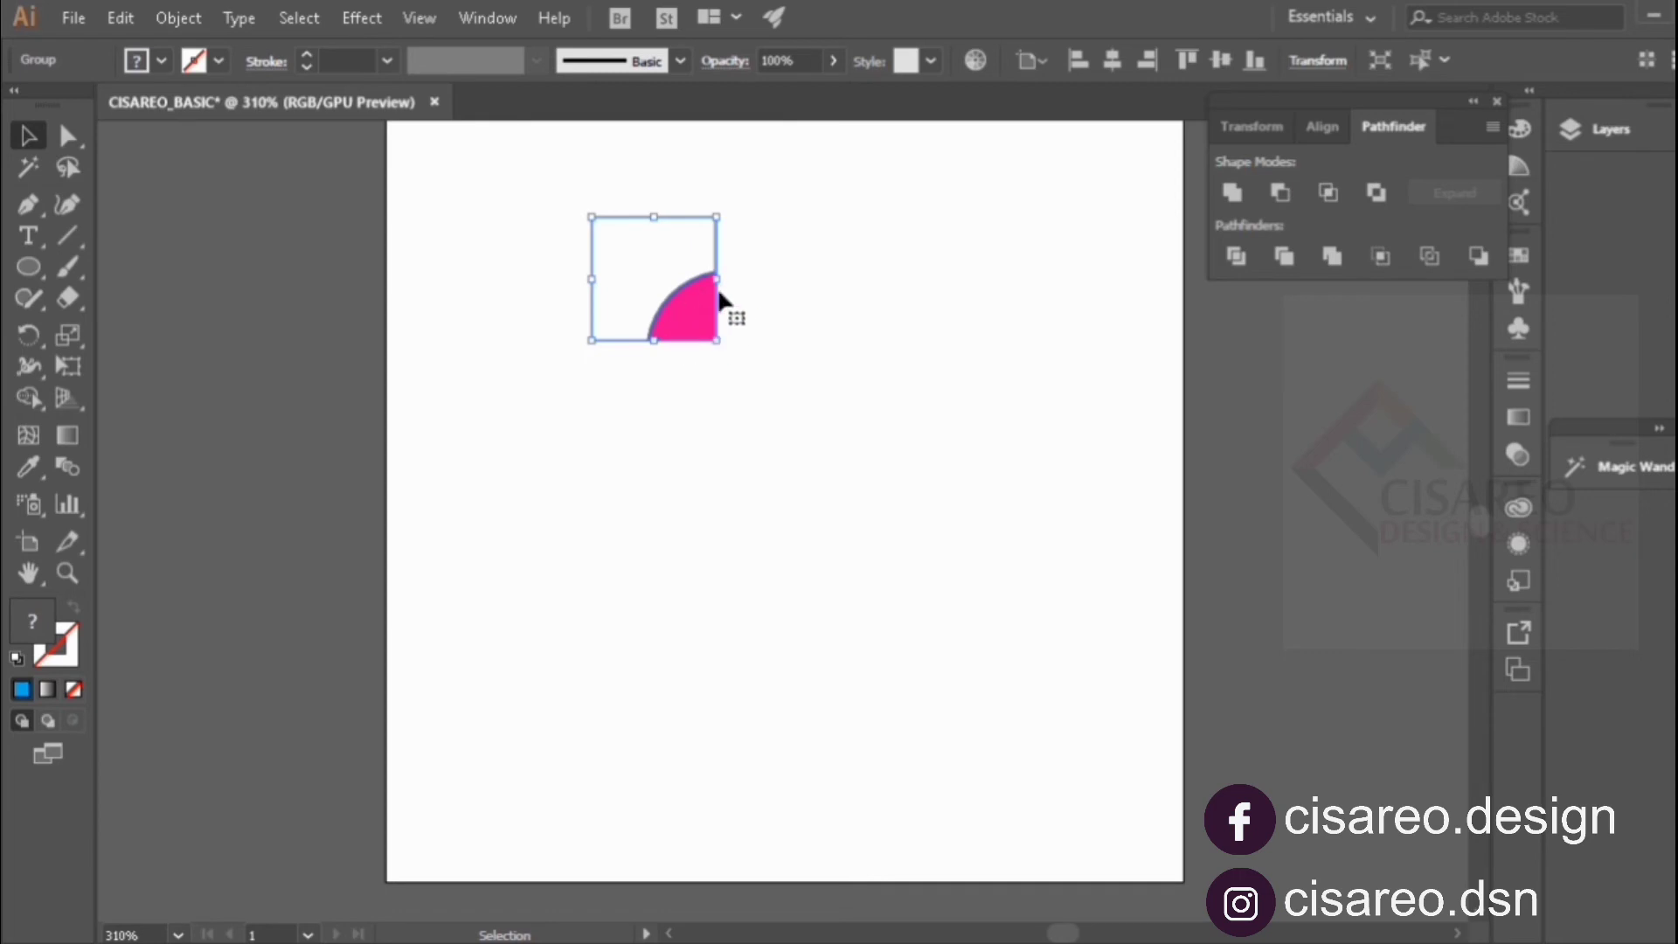
pyautogui.press('a')
pyautogui.hotkey('ctrl', 'z')
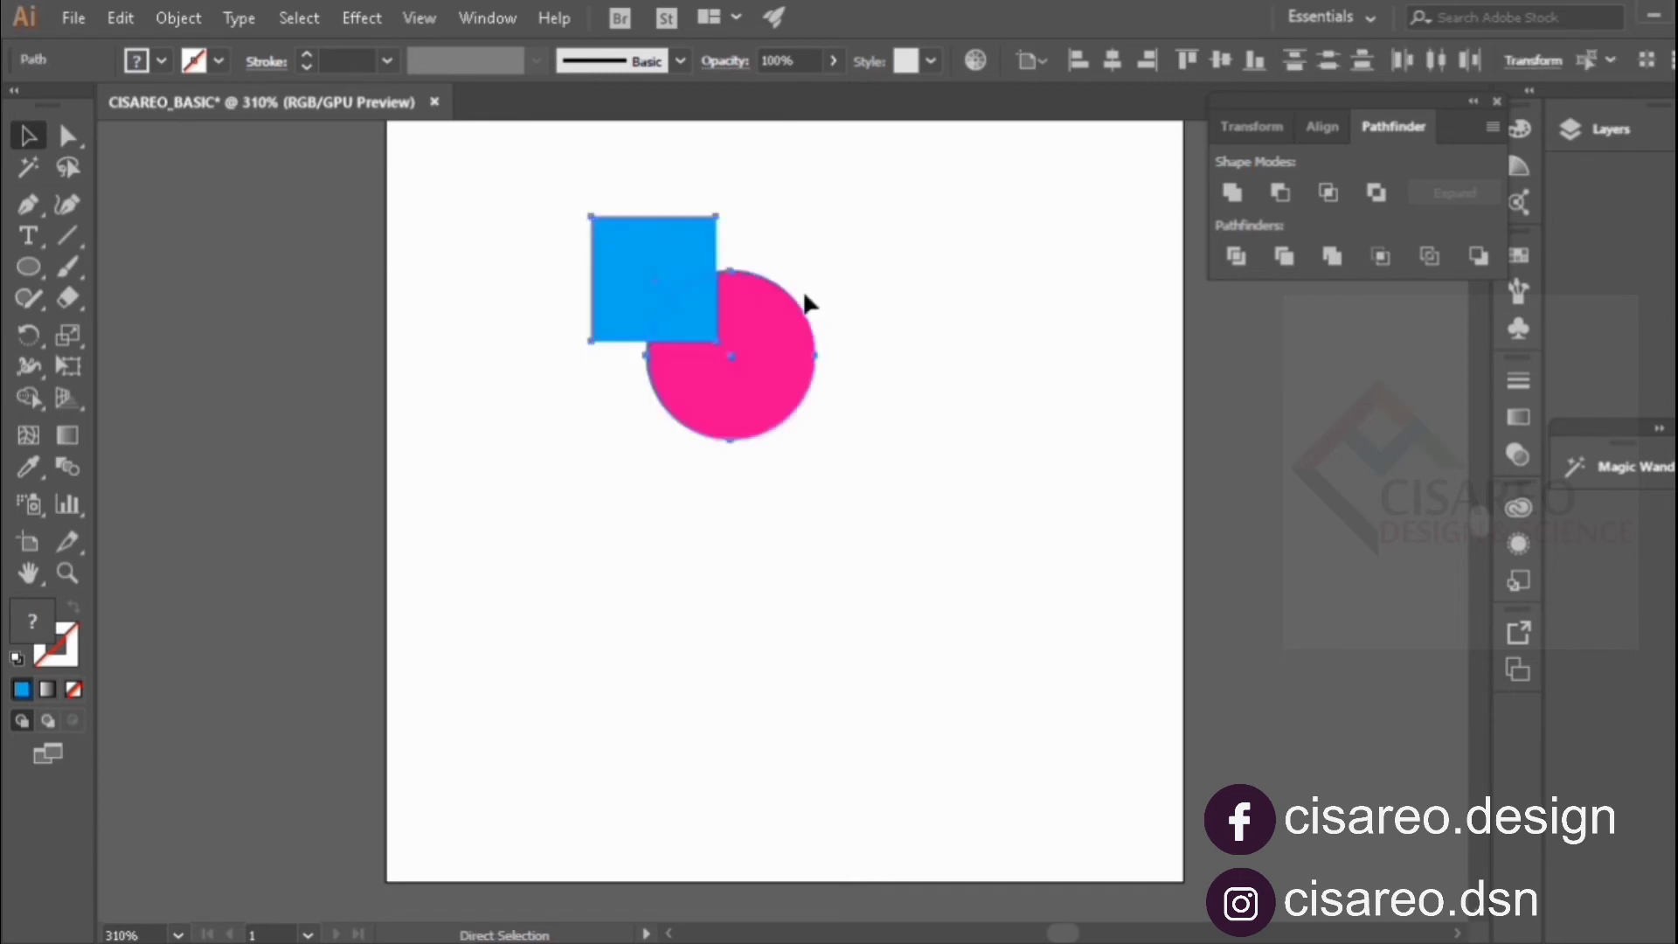
pyautogui.press('v')
pyautogui.click(895, 288)
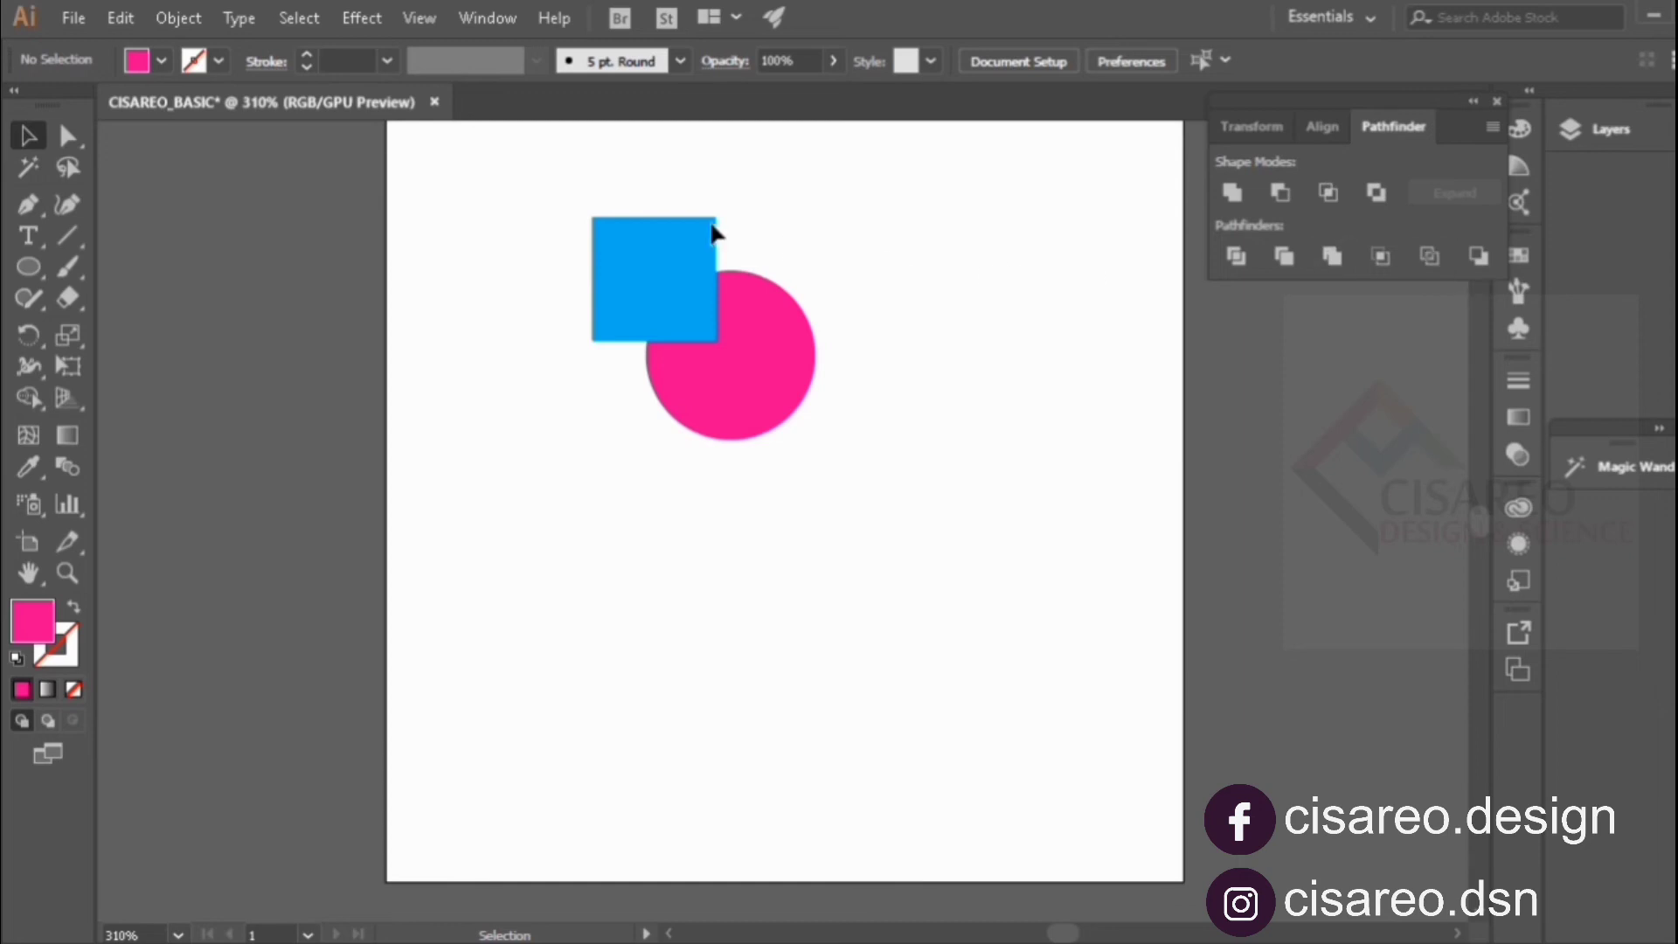
# Apply the Outline pathfinder to the blue square and pink circle, and ungroup the resulting outlines.
pyautogui.moveTo(568, 206); pyautogui.dragTo(866, 374)
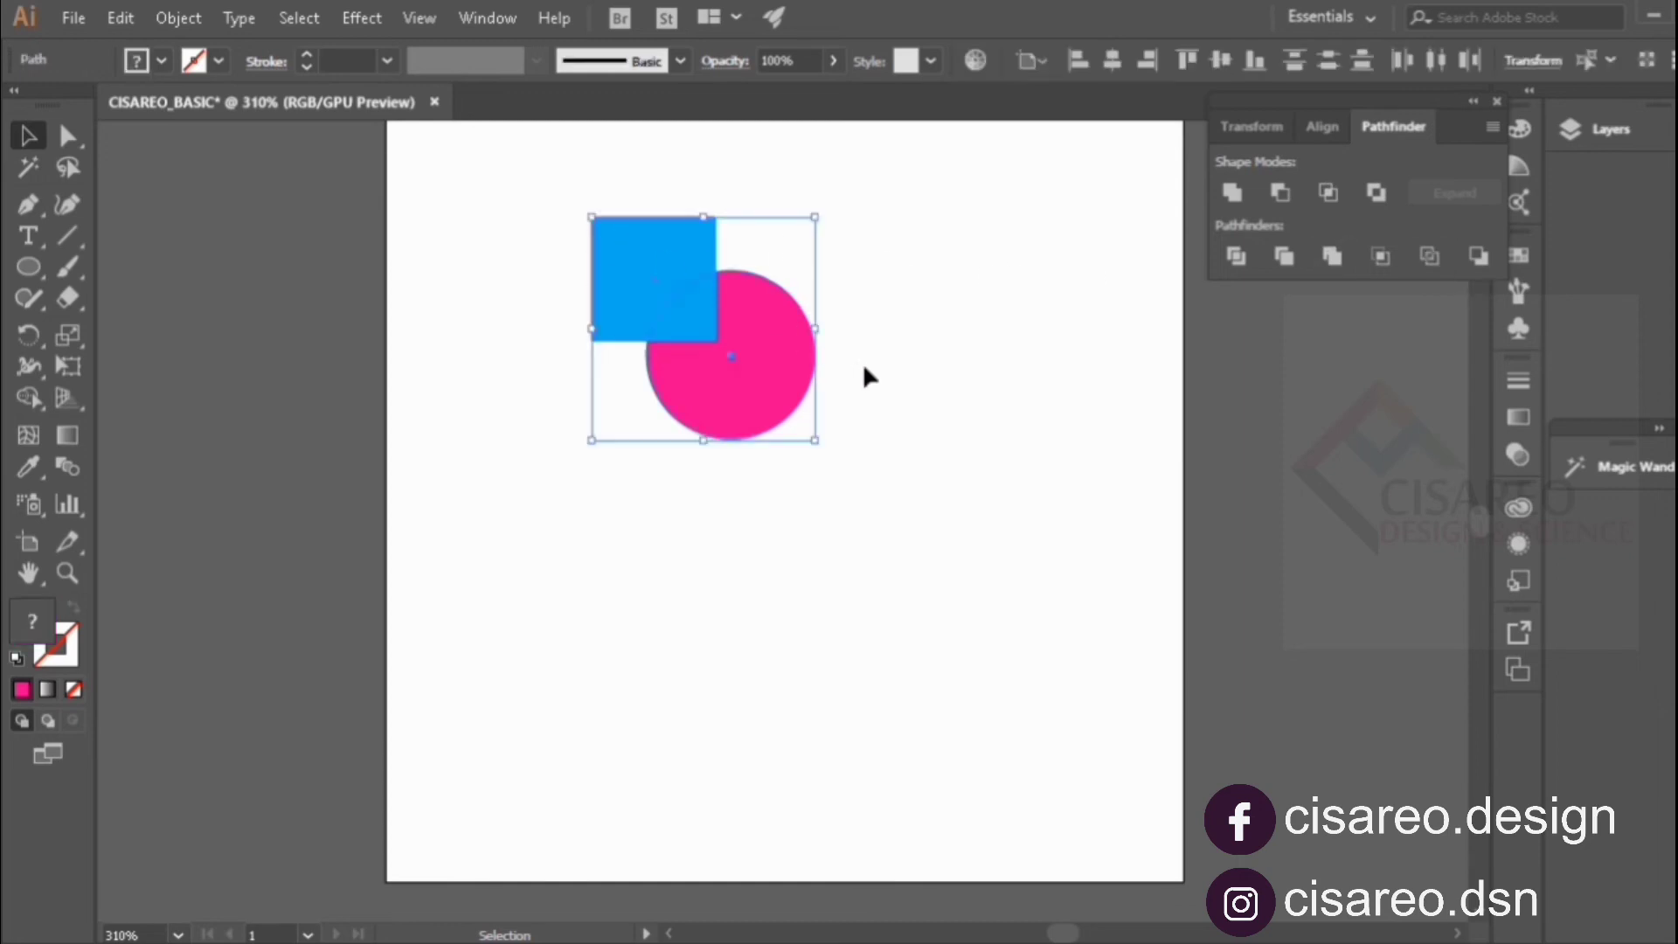
pyautogui.click(1428, 256)
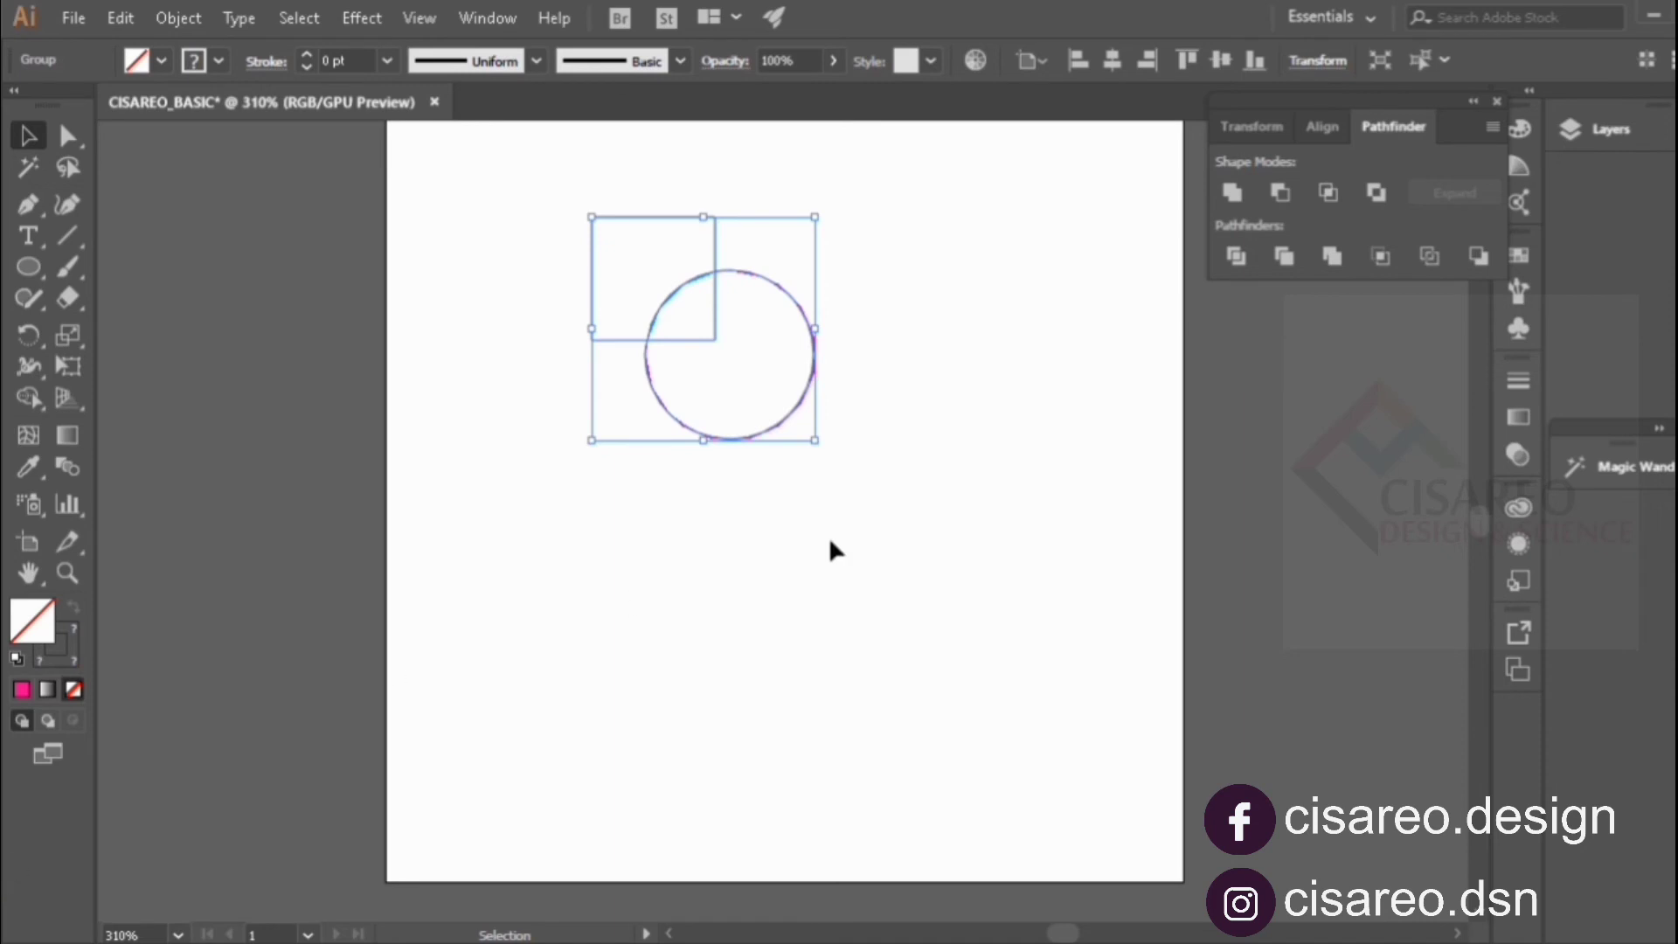
pyautogui.rightClick(725, 346)
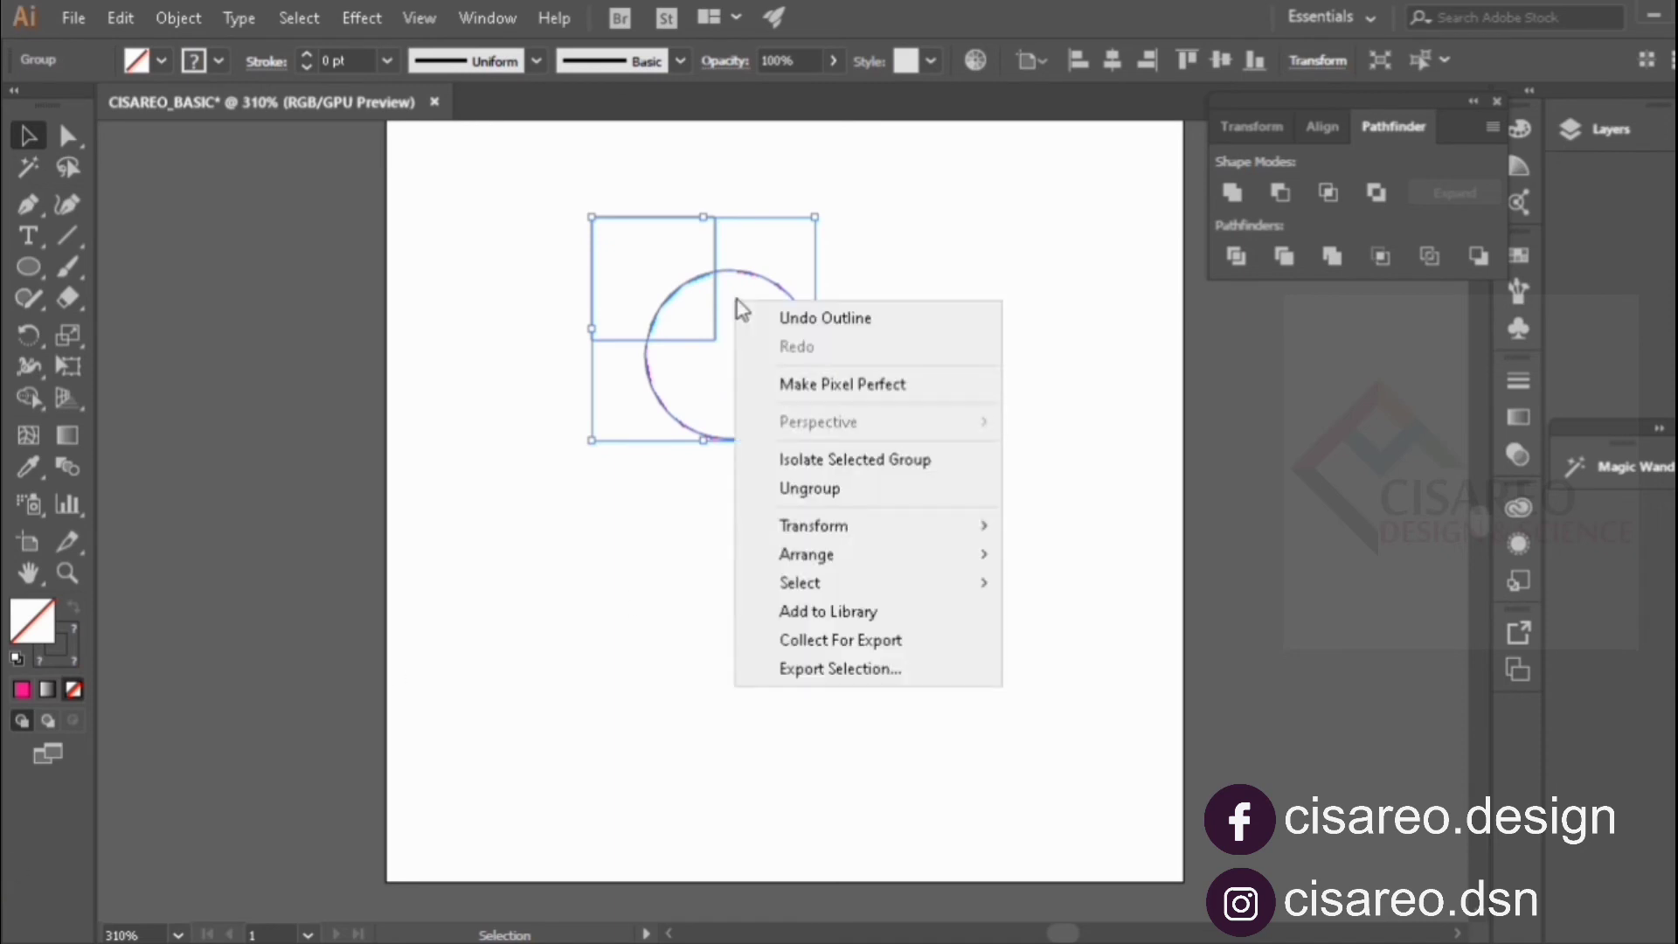
pyautogui.click(817, 486)
pyautogui.click(888, 359)
# Move the large pink arc away from the other outline segments, deselect it, and switch to Direct Selection.
pyautogui.moveTo(800, 307); pyautogui.dragTo(898, 337)
pyautogui.click(1019, 316)
pyautogui.press('a')
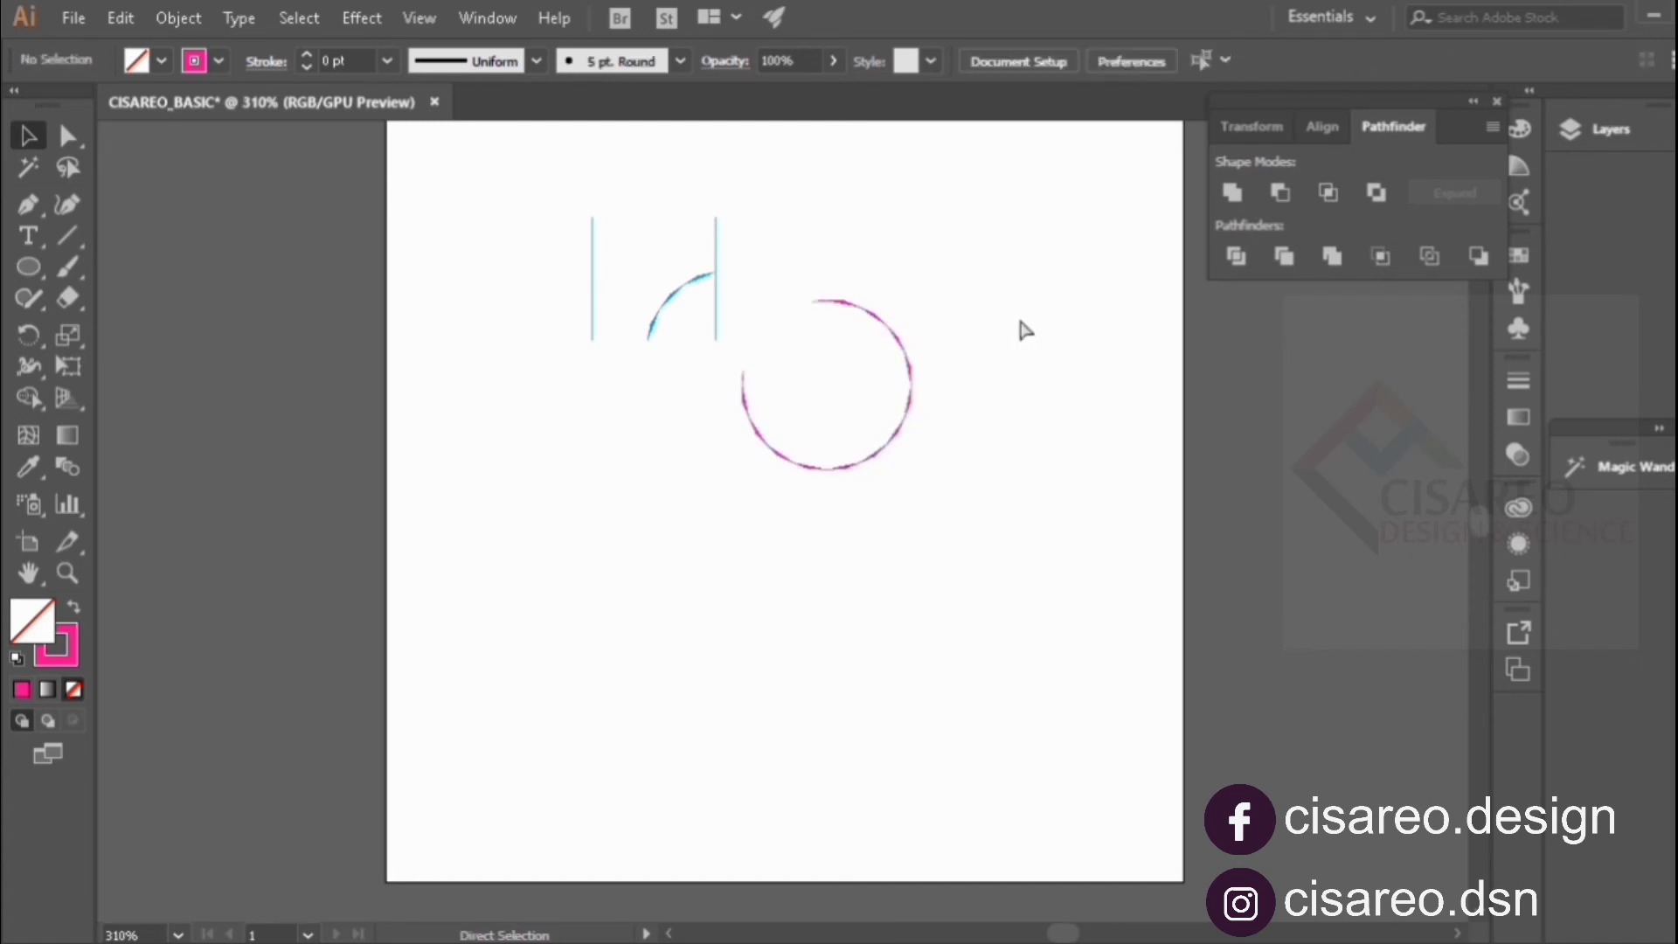
# Separate the pink arc and the small blue arc from the outline segments in turn, undoing each move.
pyautogui.hotkey('ctrl', 'z')
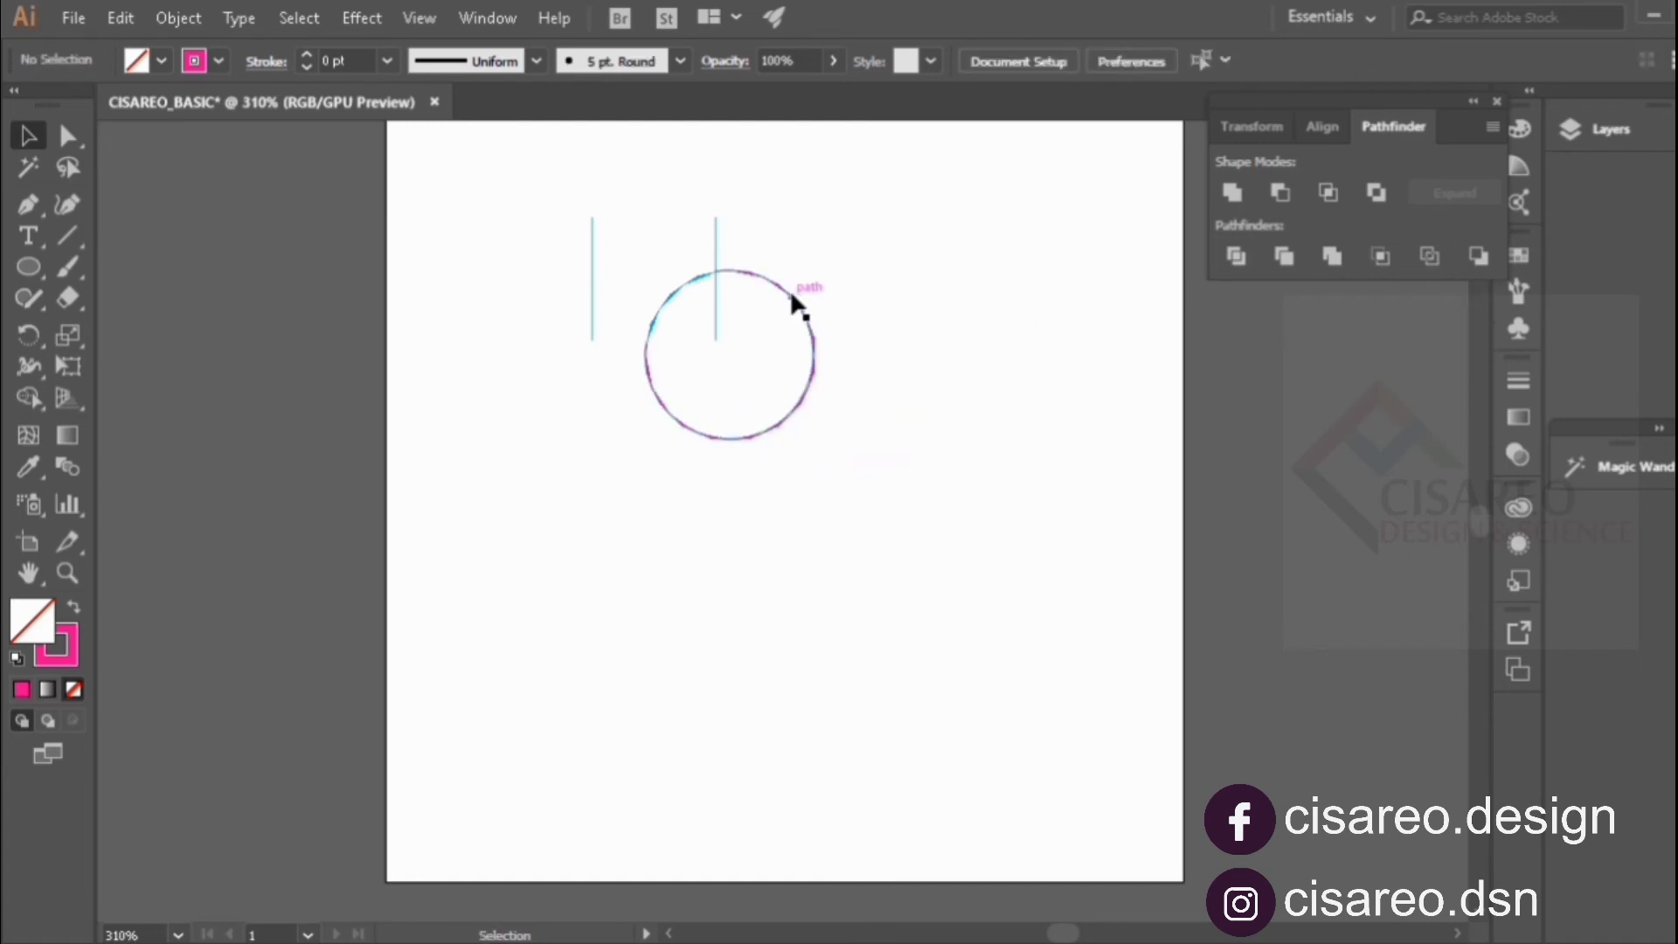
pyautogui.moveTo(796, 302); pyautogui.dragTo(818, 339)
pyautogui.hotkey('ctrl', 'z')
pyautogui.click(872, 328)
pyautogui.moveTo(706, 272); pyautogui.dragTo(674, 261)
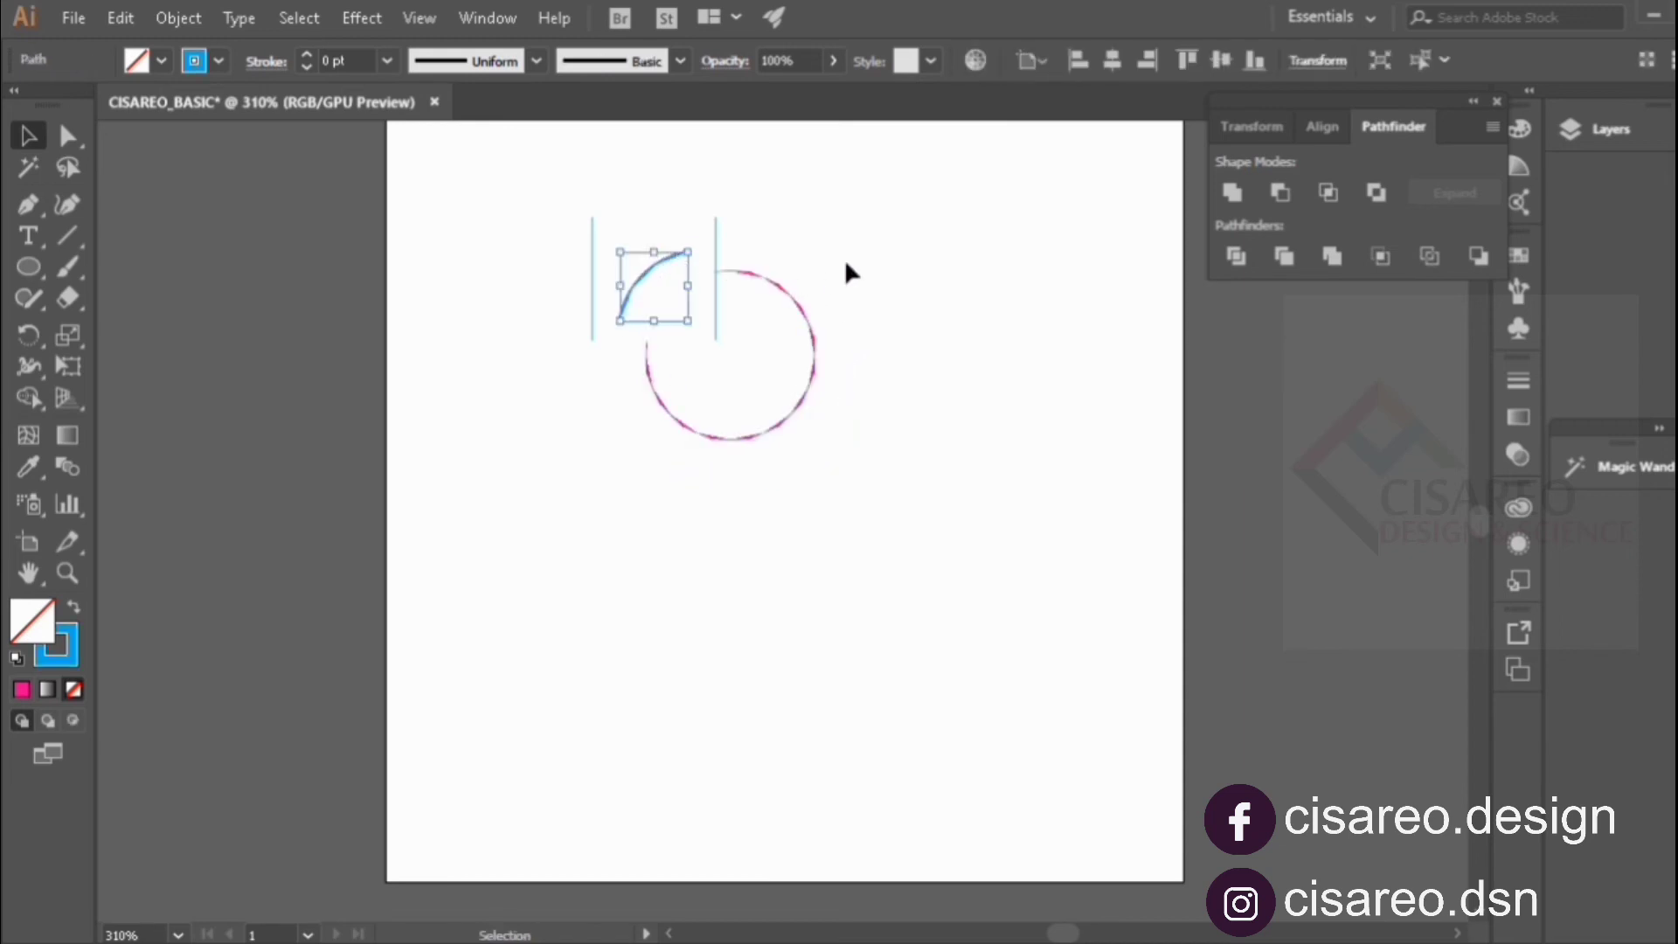
pyautogui.click(847, 264)
pyautogui.hotkey('ctrl', 'z')
pyautogui.click(857, 263)
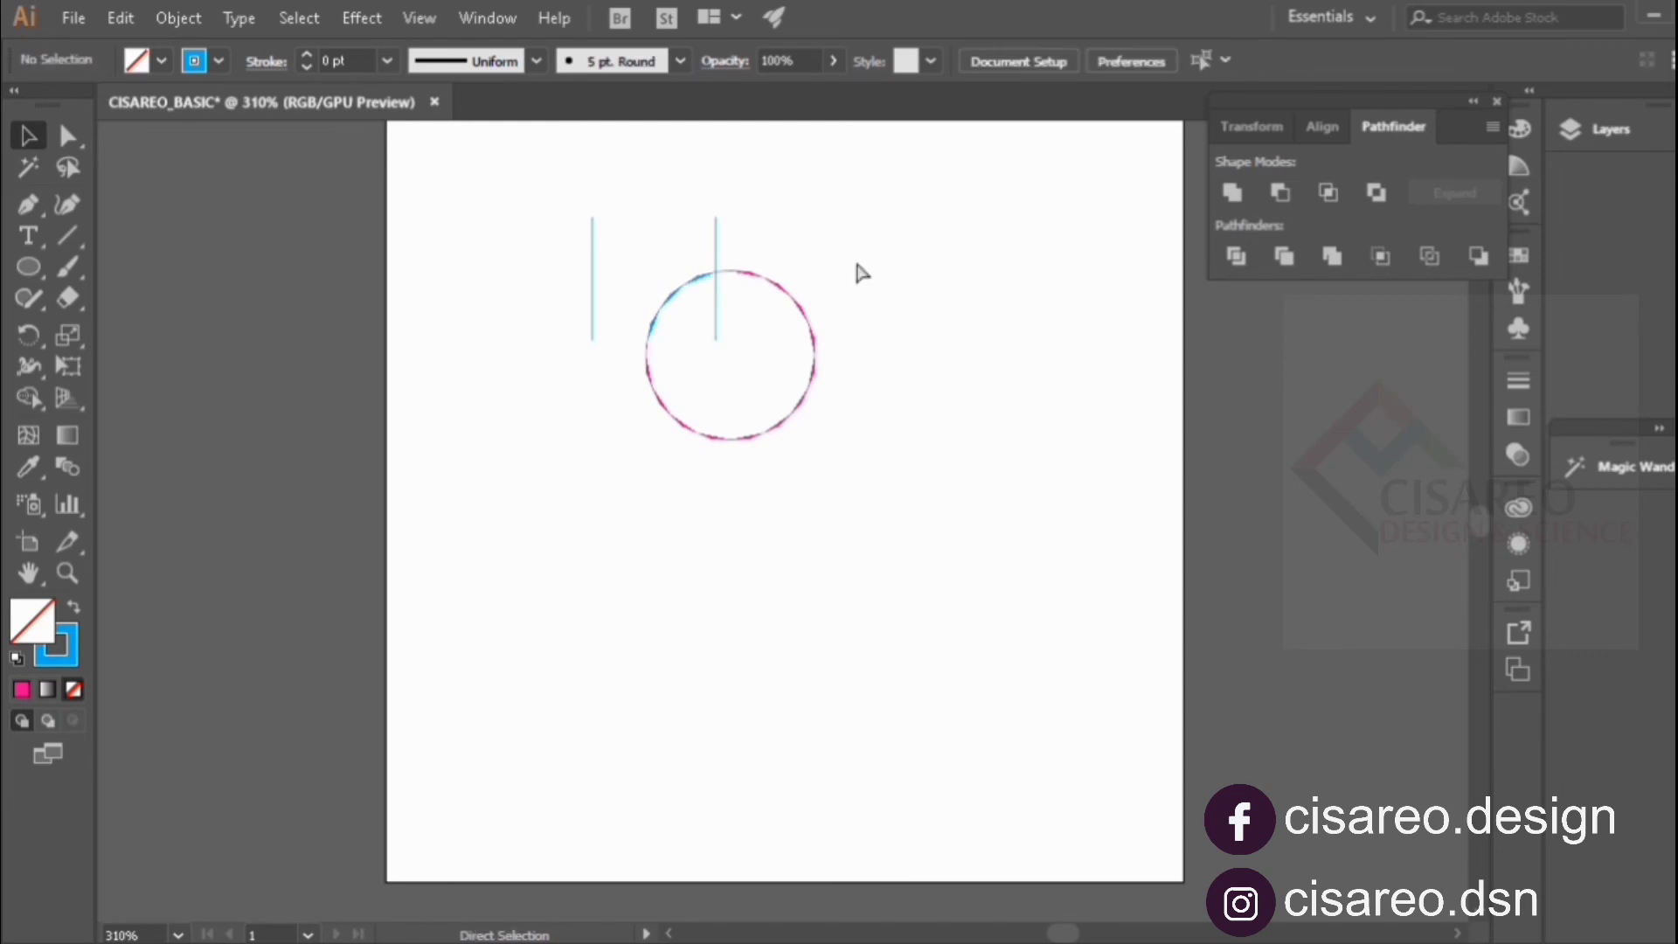
# Undo the ungrouping and the Outline operation on the square and circle, and clear the selection.
pyautogui.hotkey('ctrl', 'z')
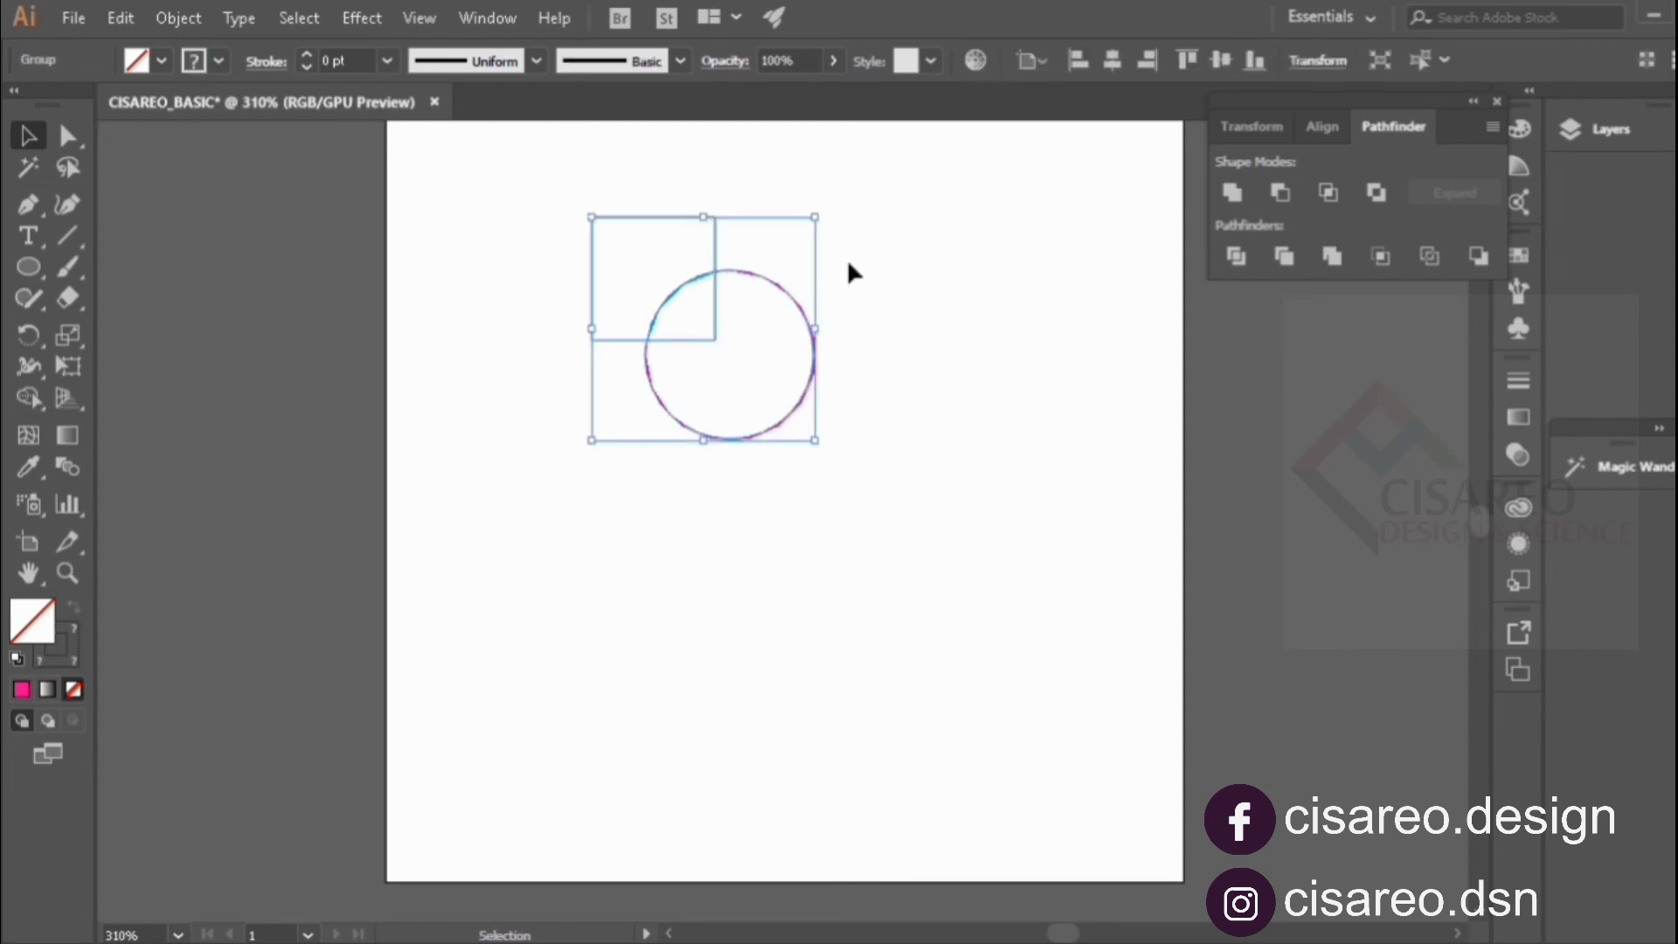
pyautogui.hotkey('ctrl', 'y')
pyautogui.click(849, 259)
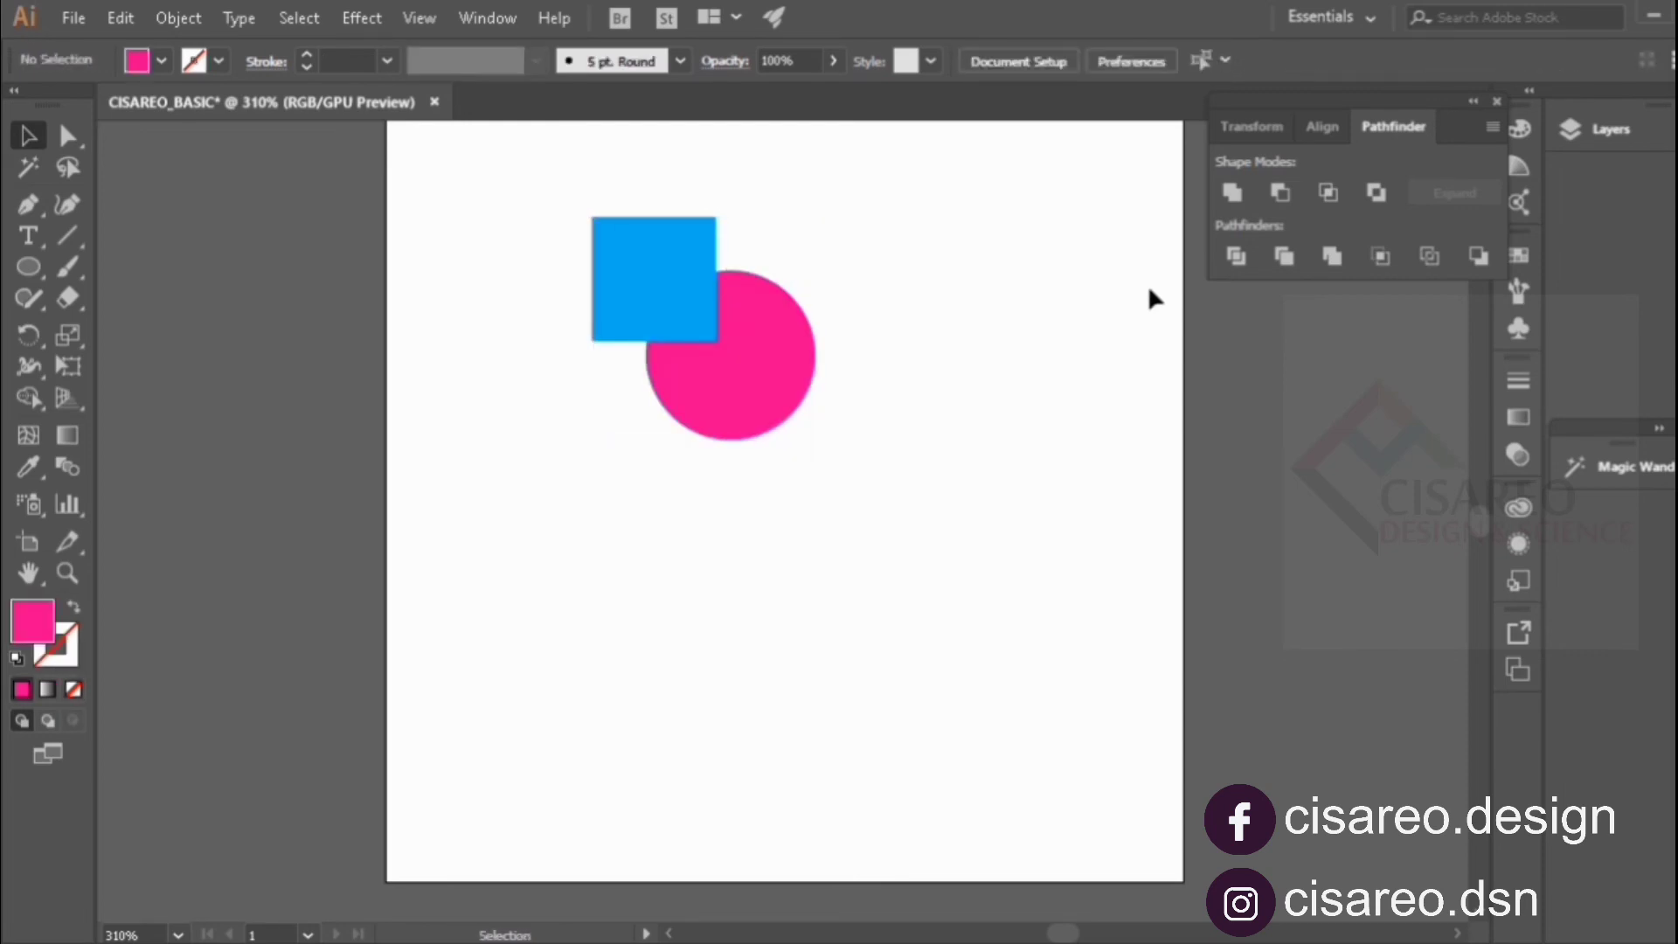
# Apply the Outline pathfinder to the square and circle again, and move and ungroup the resulting outlines.
pyautogui.moveTo(564, 181); pyautogui.dragTo(913, 348)
pyautogui.click(1430, 251)
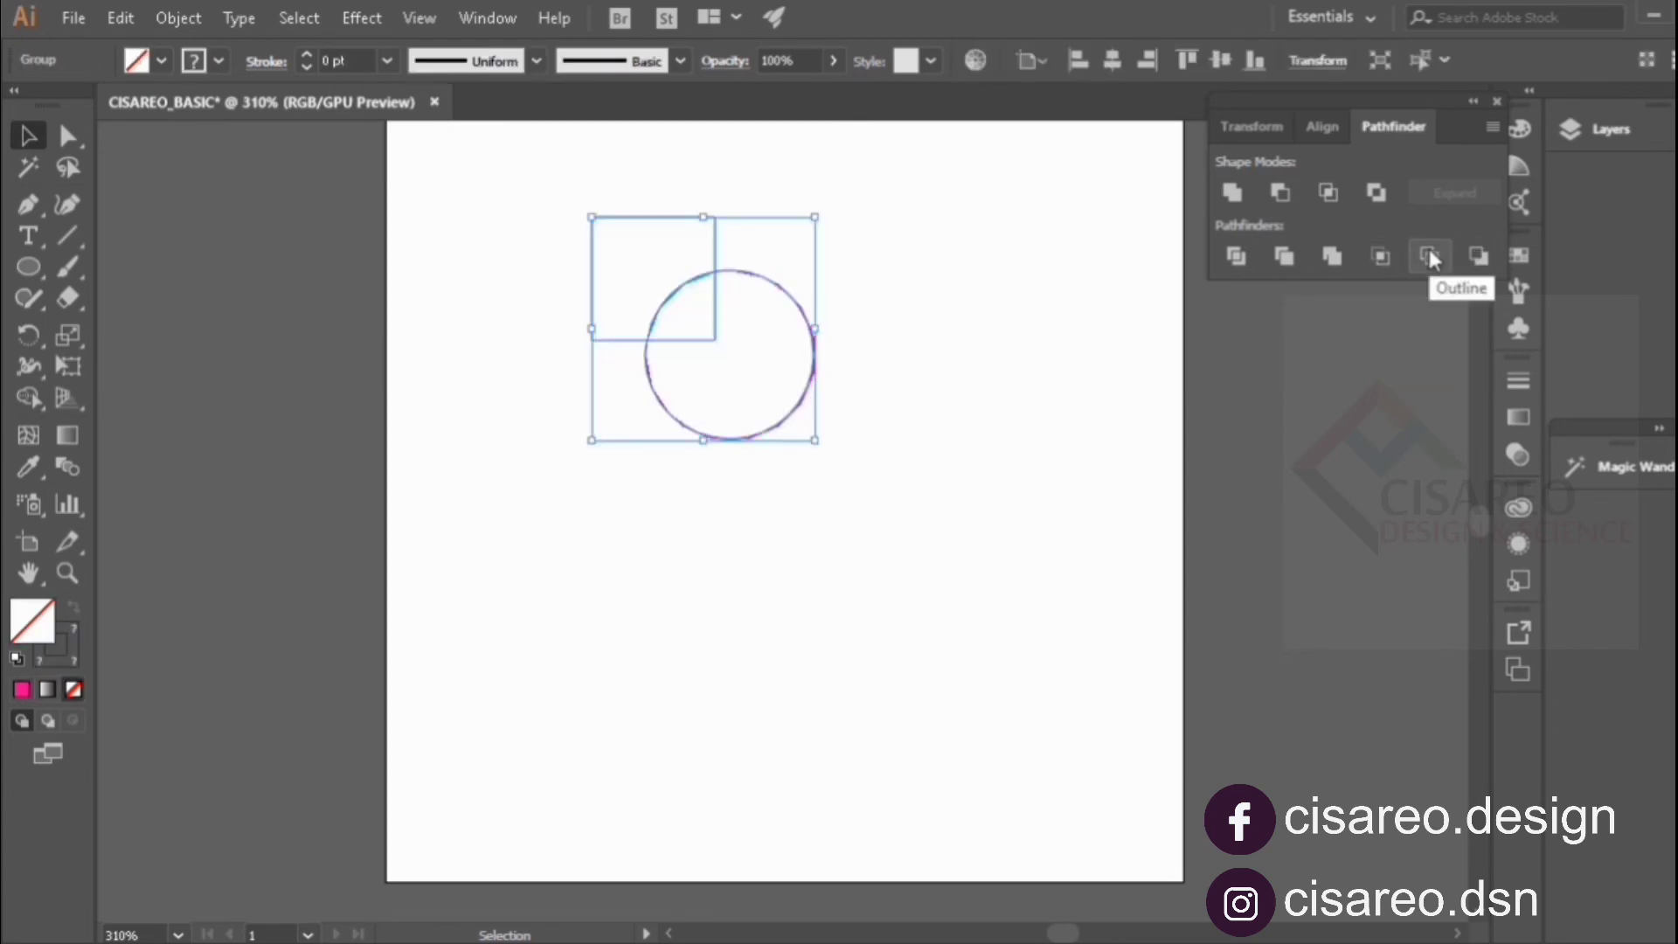
pyautogui.click(1014, 389)
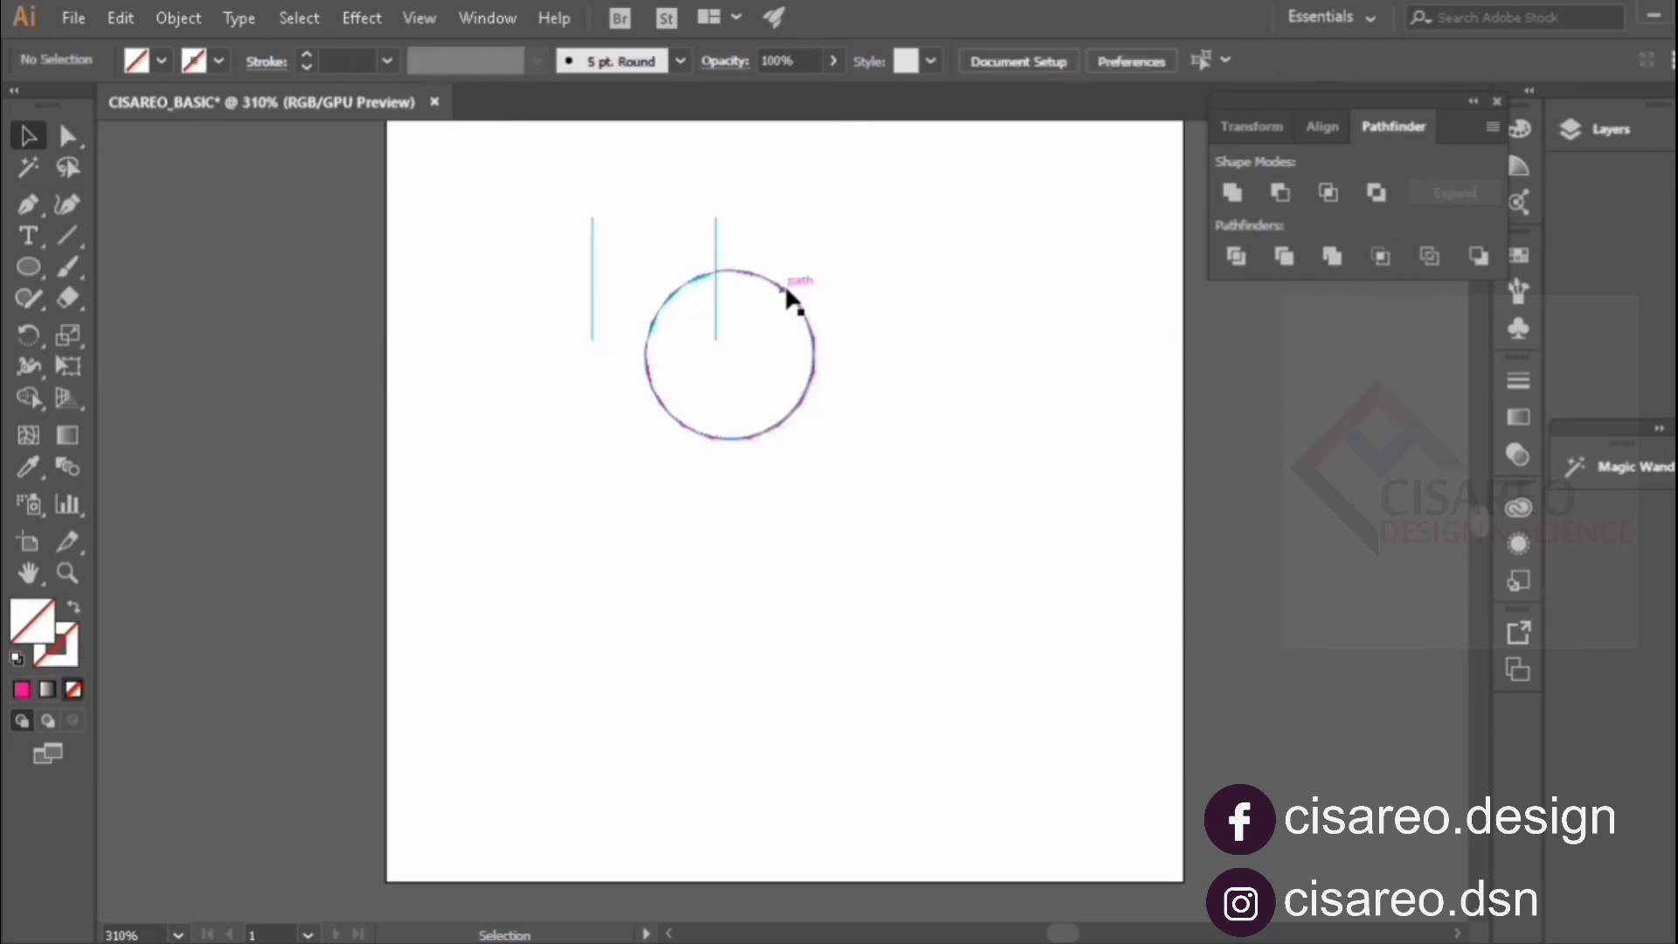
pyautogui.moveTo(786, 293); pyautogui.dragTo(849, 378)
pyautogui.rightClick(847, 370)
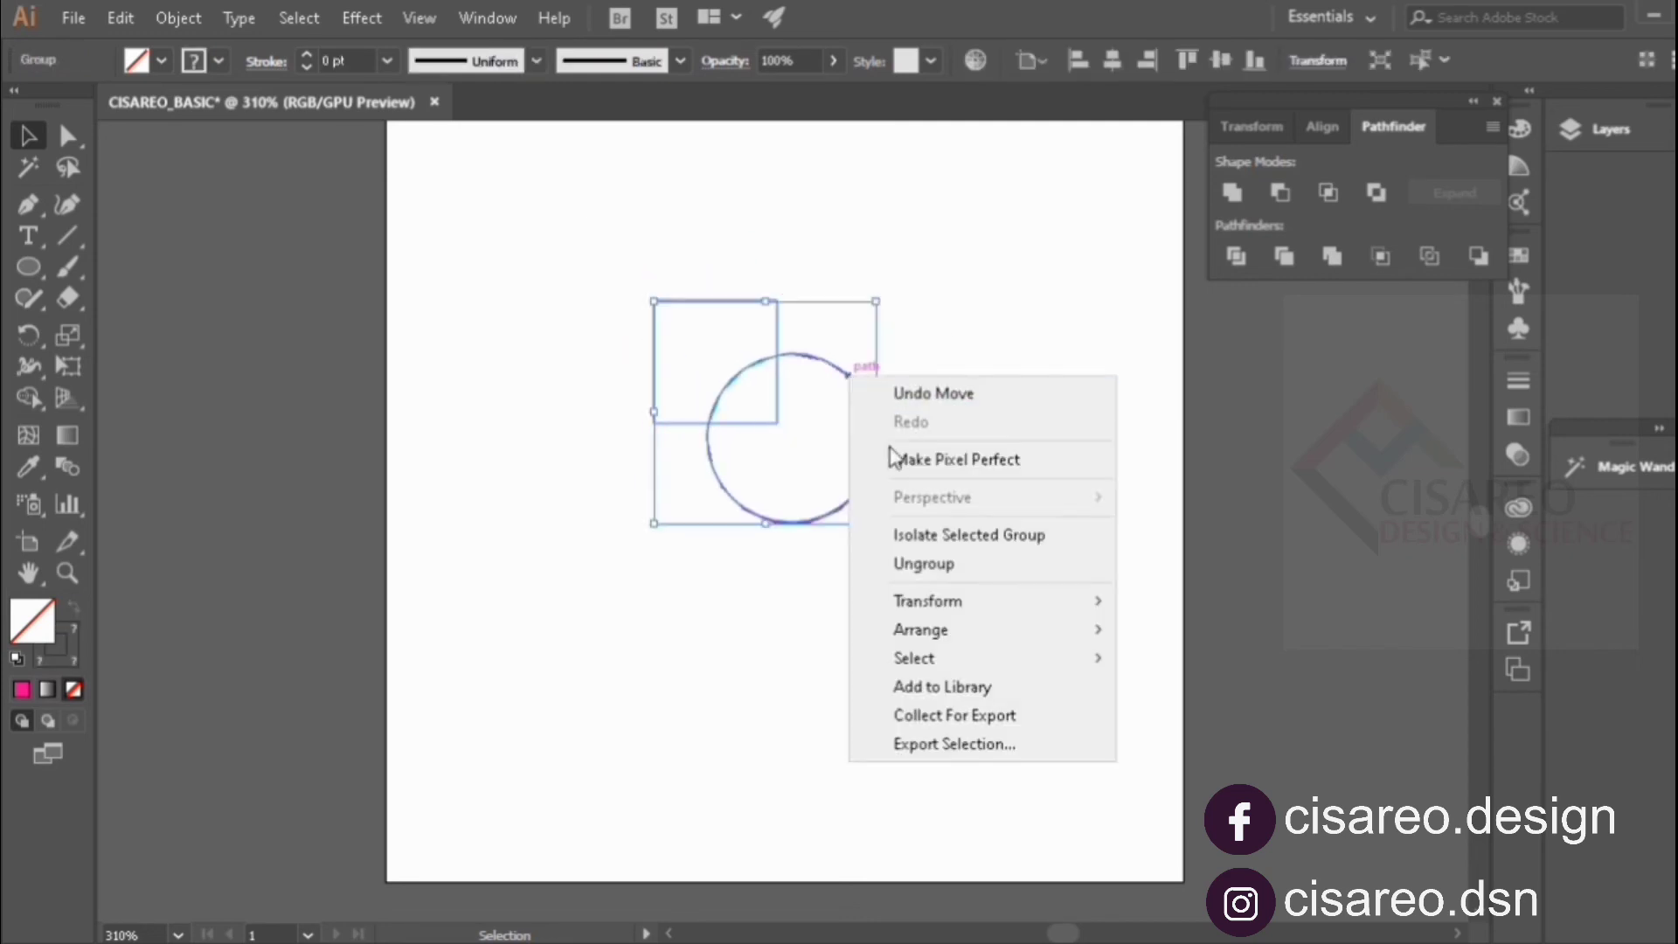
pyautogui.click(963, 570)
# Pull the small blue arc and the large pink arc apart from the straight outline segments.
pyautogui.click(812, 386)
pyautogui.moveTo(767, 363); pyautogui.dragTo(742, 310)
pyautogui.moveTo(834, 370); pyautogui.dragTo(921, 369)
pyautogui.press('a')
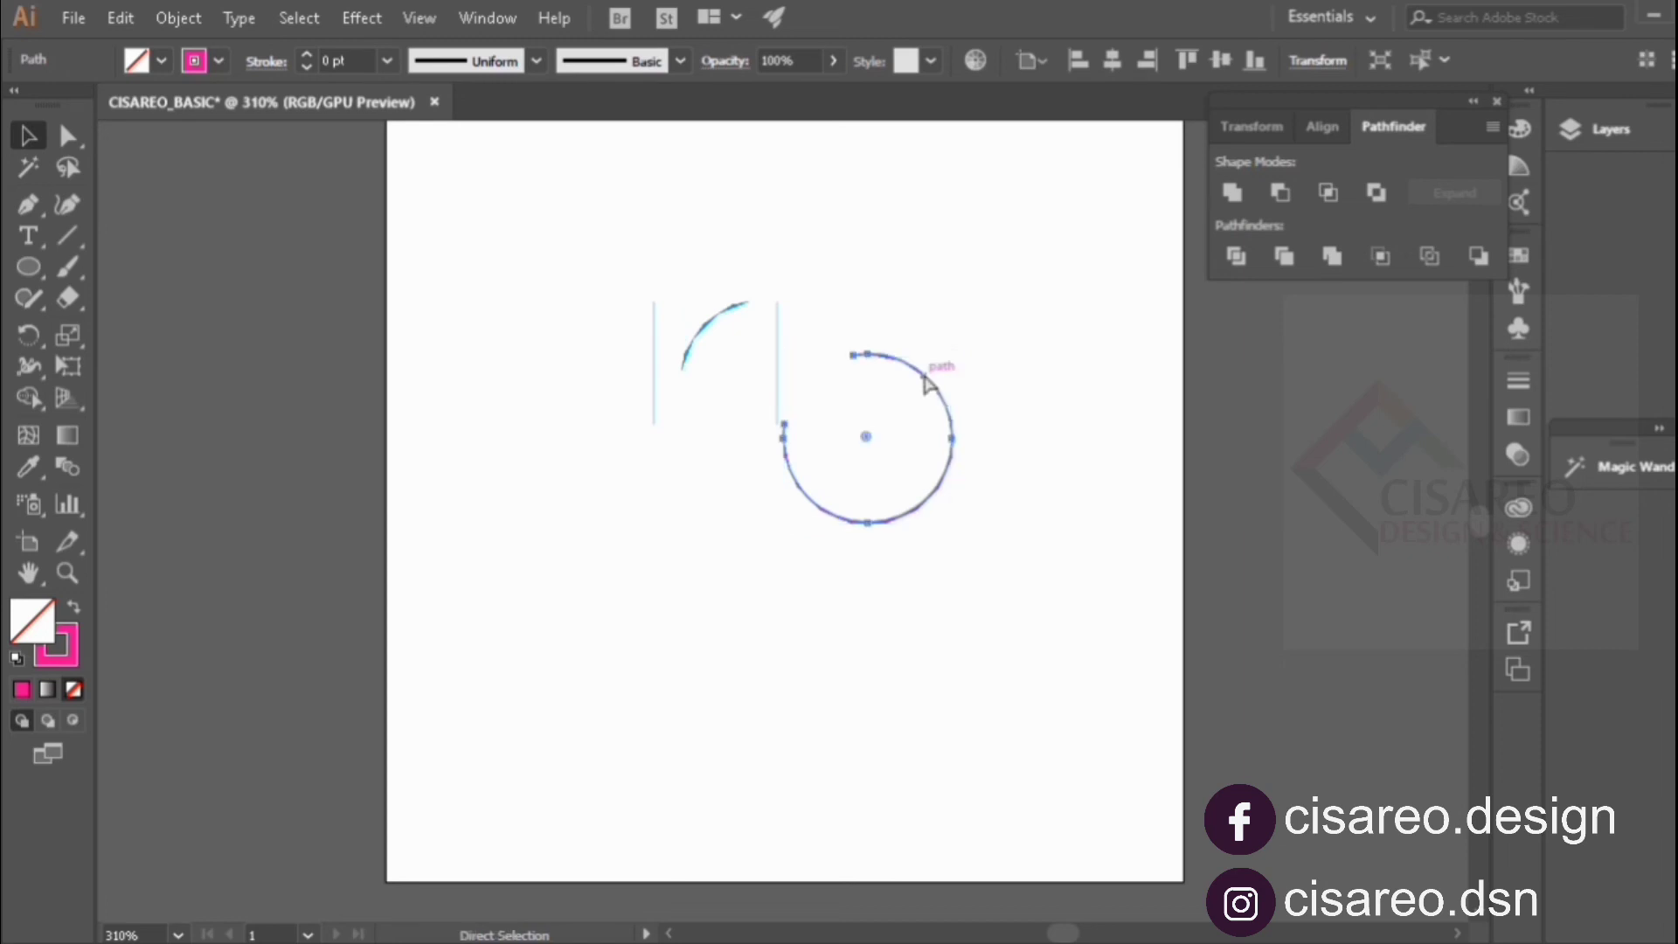
# Undo the arc moves, the ungrouping and the Outline operation back to the filled square and circle, and deselect them.
pyautogui.hotkey('ctrl', 'z')
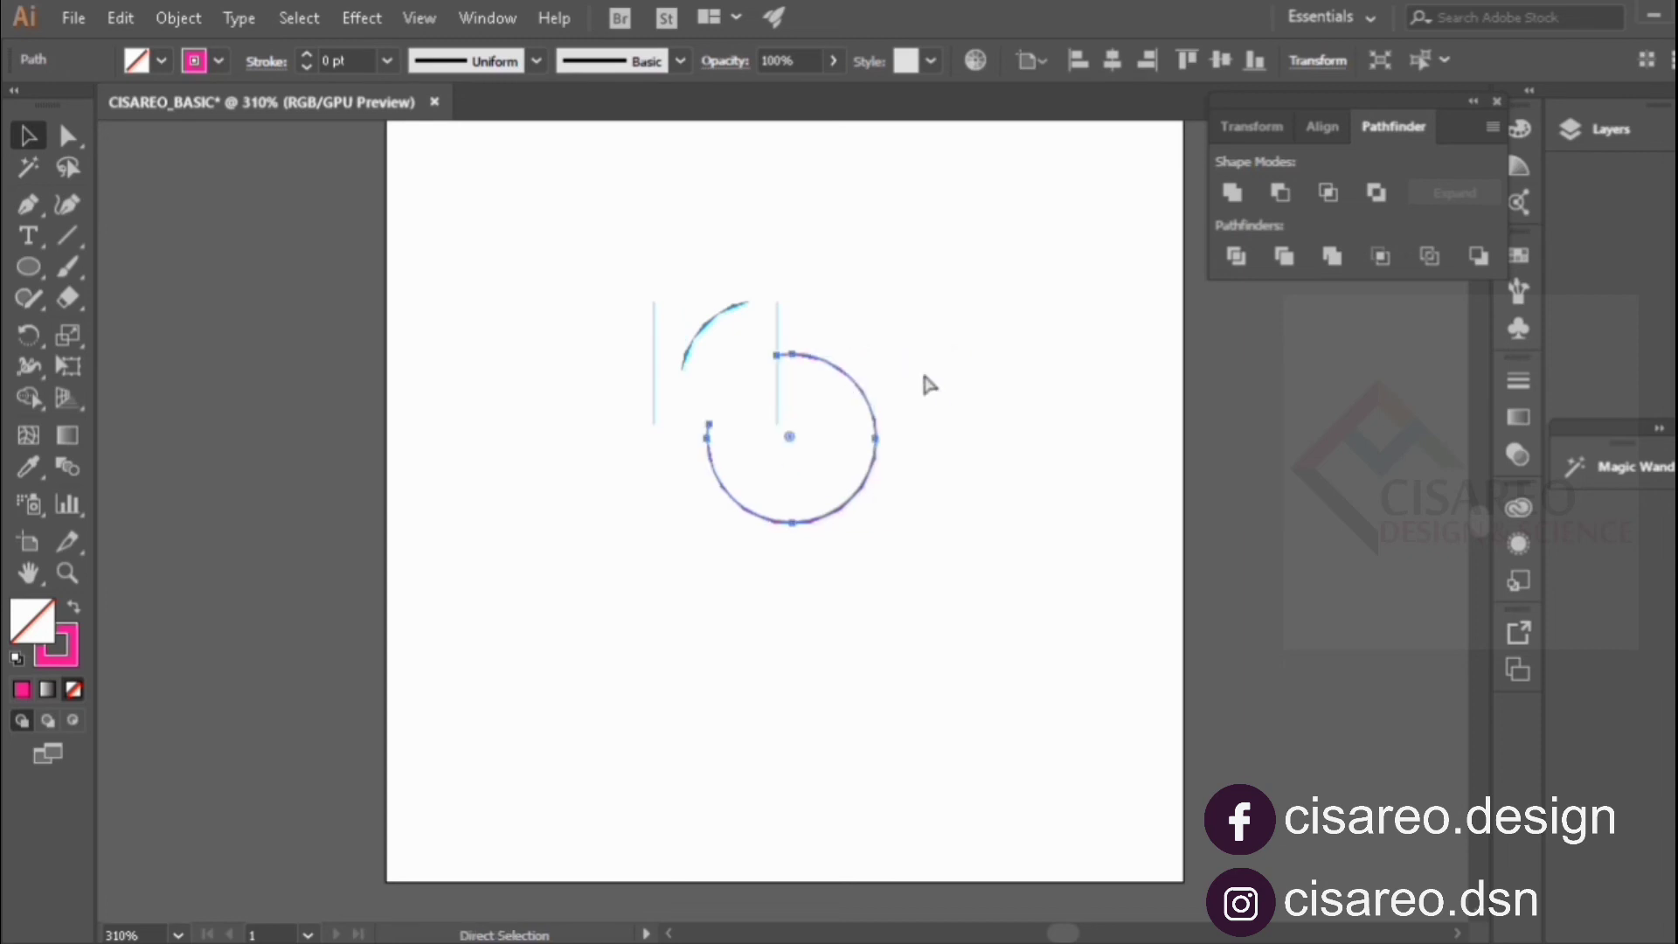
pyautogui.hotkey('ctrl', 'z')
pyautogui.hotkey('ctrl', 'z')
pyautogui.hotkey('ctrl', 'z')
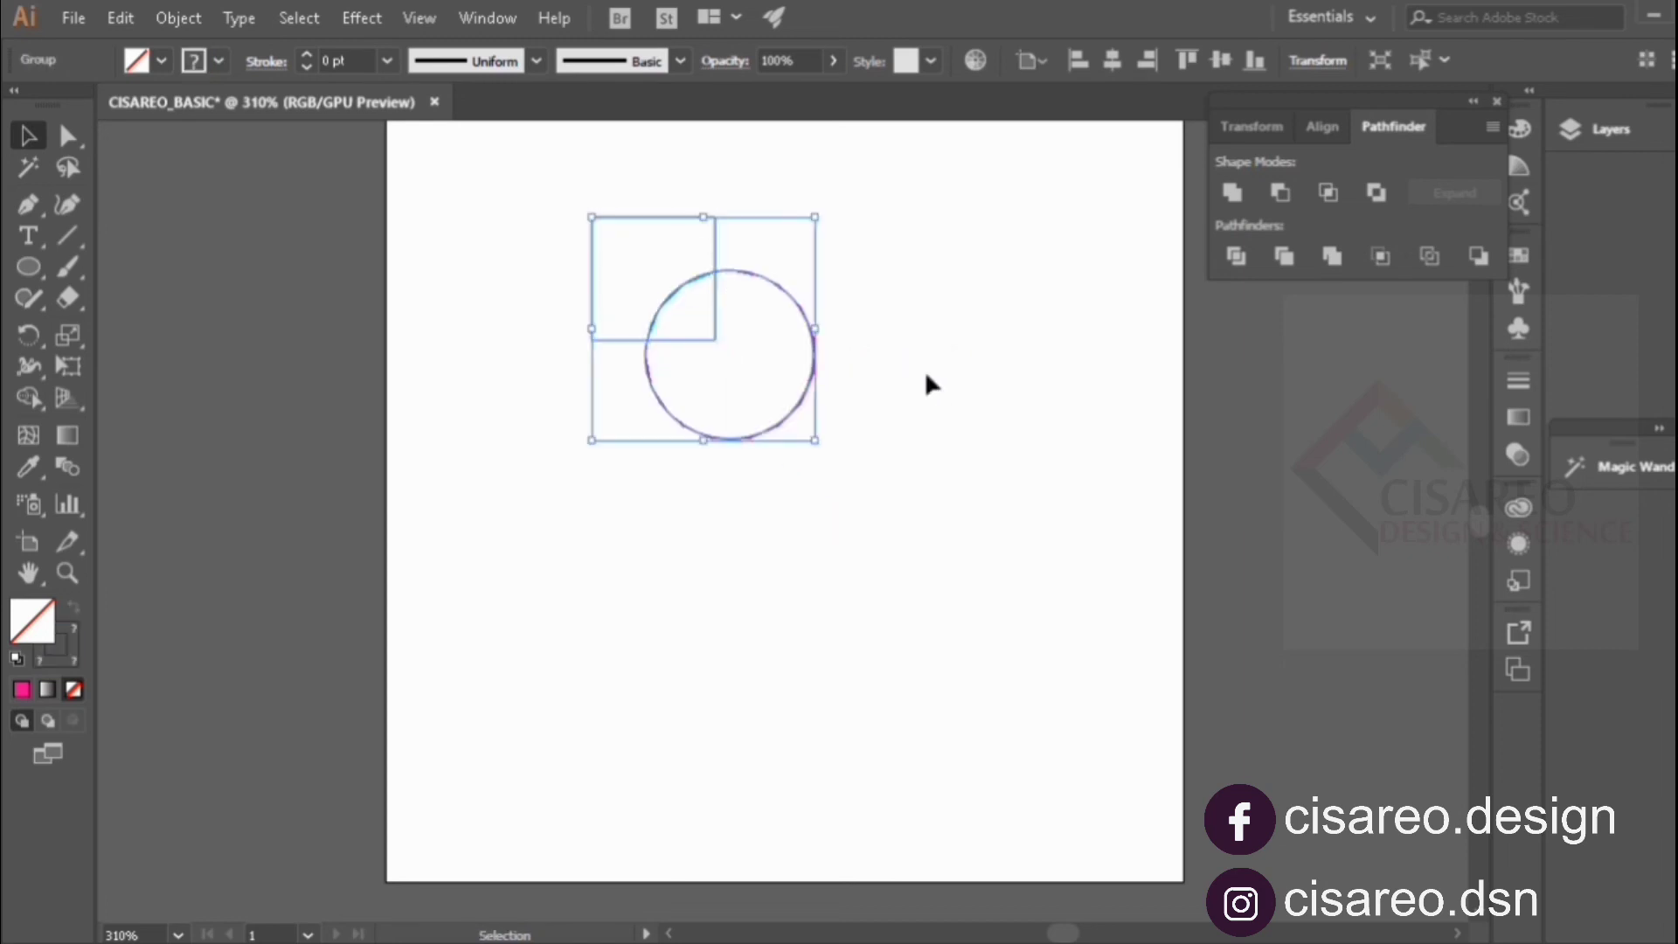
pyautogui.hotkey('ctrl', 'z')
pyautogui.click(939, 367)
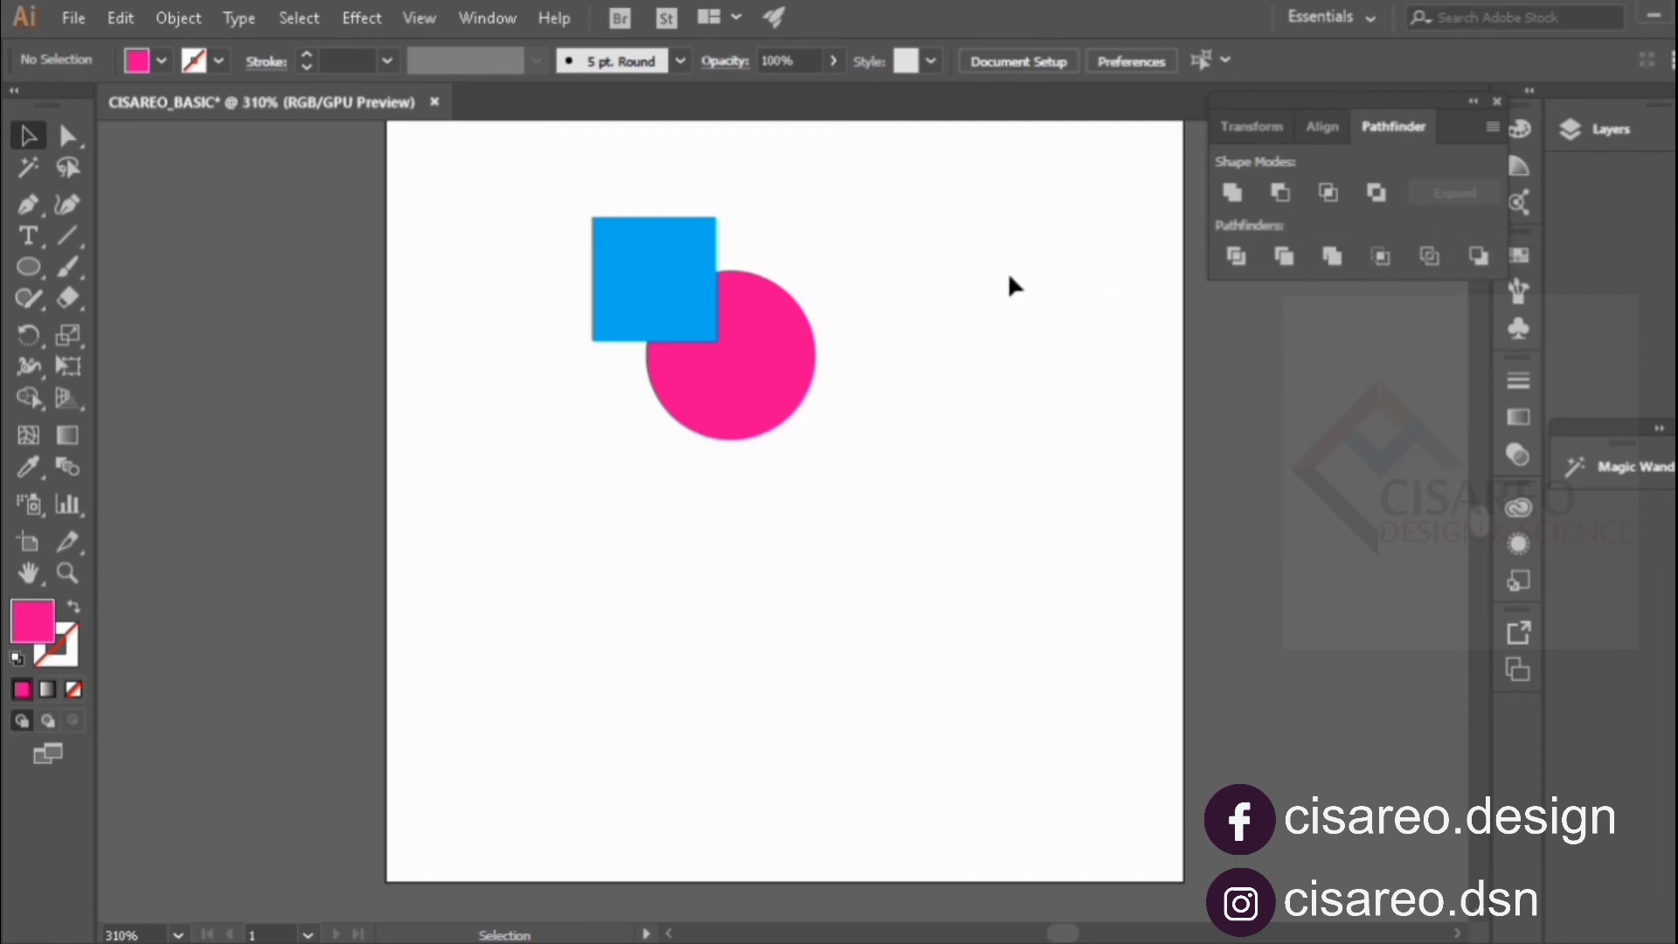
# Shift the pink circle slightly up and to the right, keeping it overlapped by the blue square.
pyautogui.moveTo(556, 197); pyautogui.dragTo(888, 359)
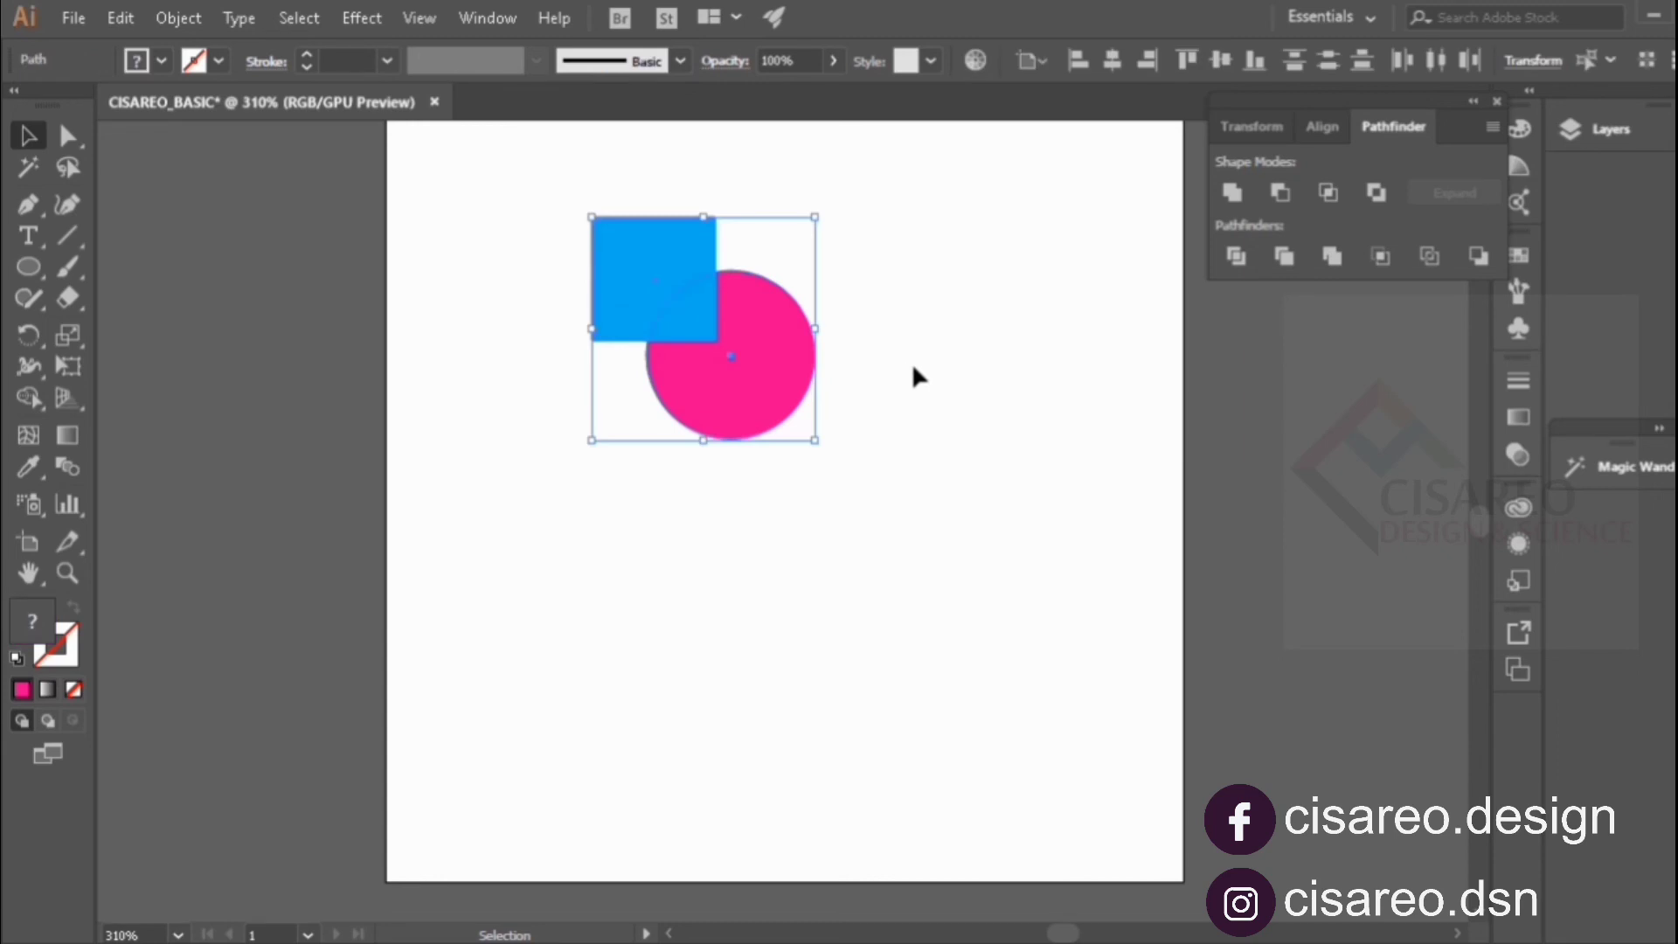
pyautogui.click(954, 326)
pyautogui.moveTo(742, 352)
pyautogui.mouseDown()
pyautogui.moveTo(921, 345)
pyautogui.moveTo(754, 337)
pyautogui.mouseUp()
# Apply the Minus Back pathfinder to the blue square and pink circle, and deselect the result.
pyautogui.moveTo(539, 213); pyautogui.dragTo(952, 376)
pyautogui.click(1479, 259)
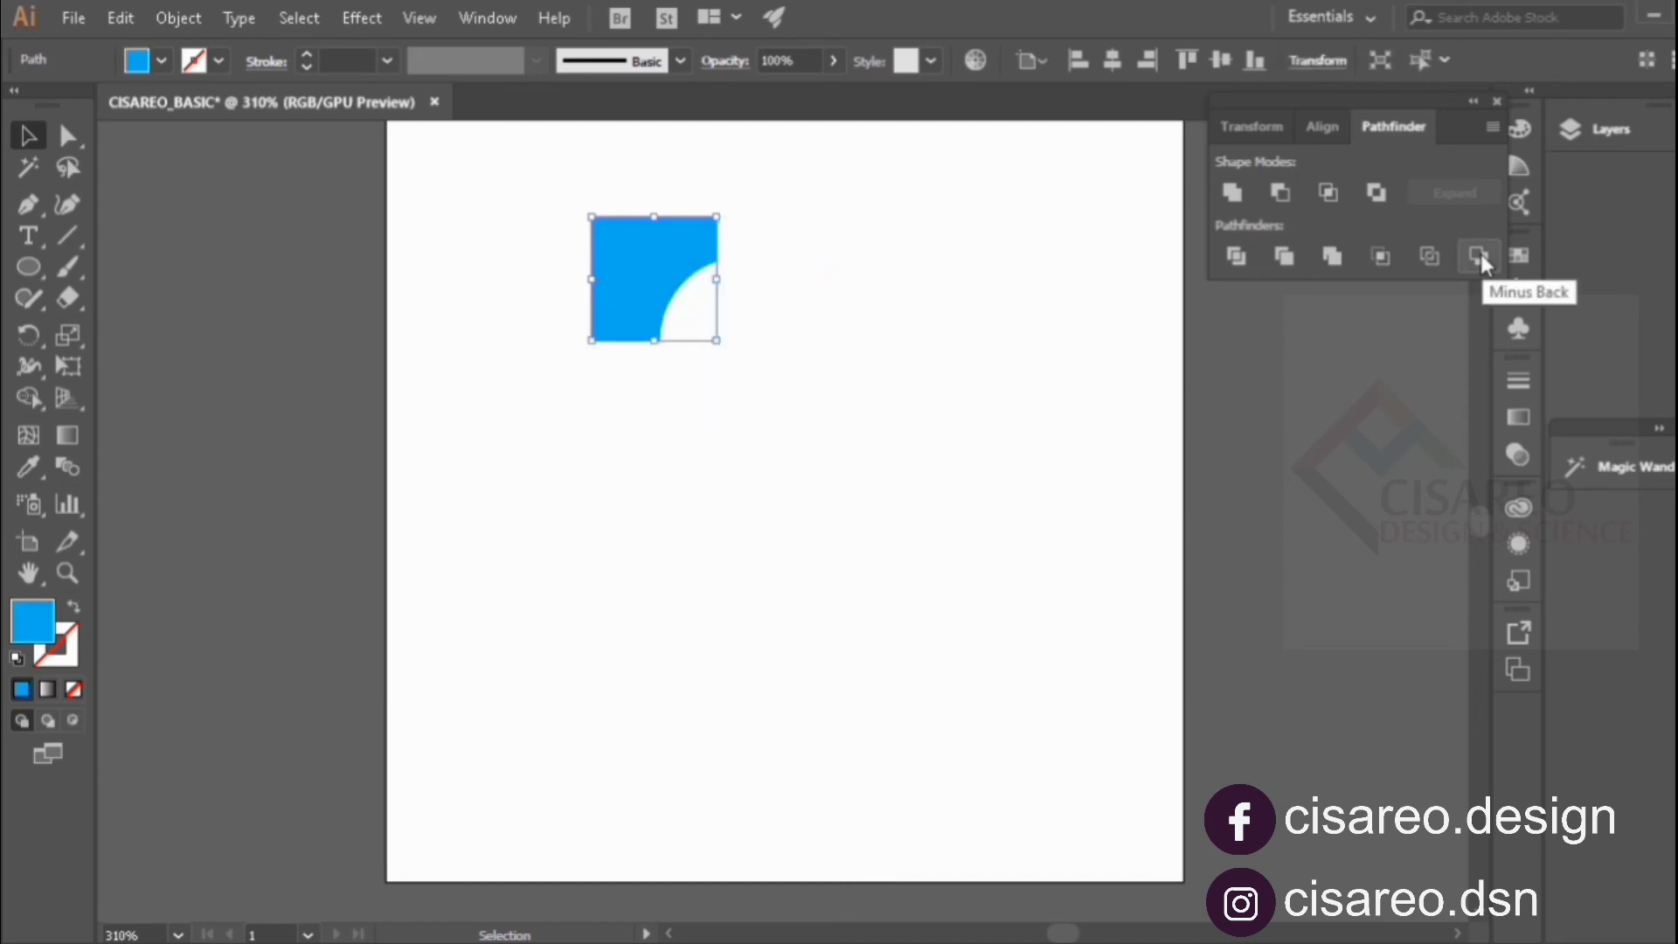
pyautogui.click(802, 276)
pyautogui.click(703, 271)
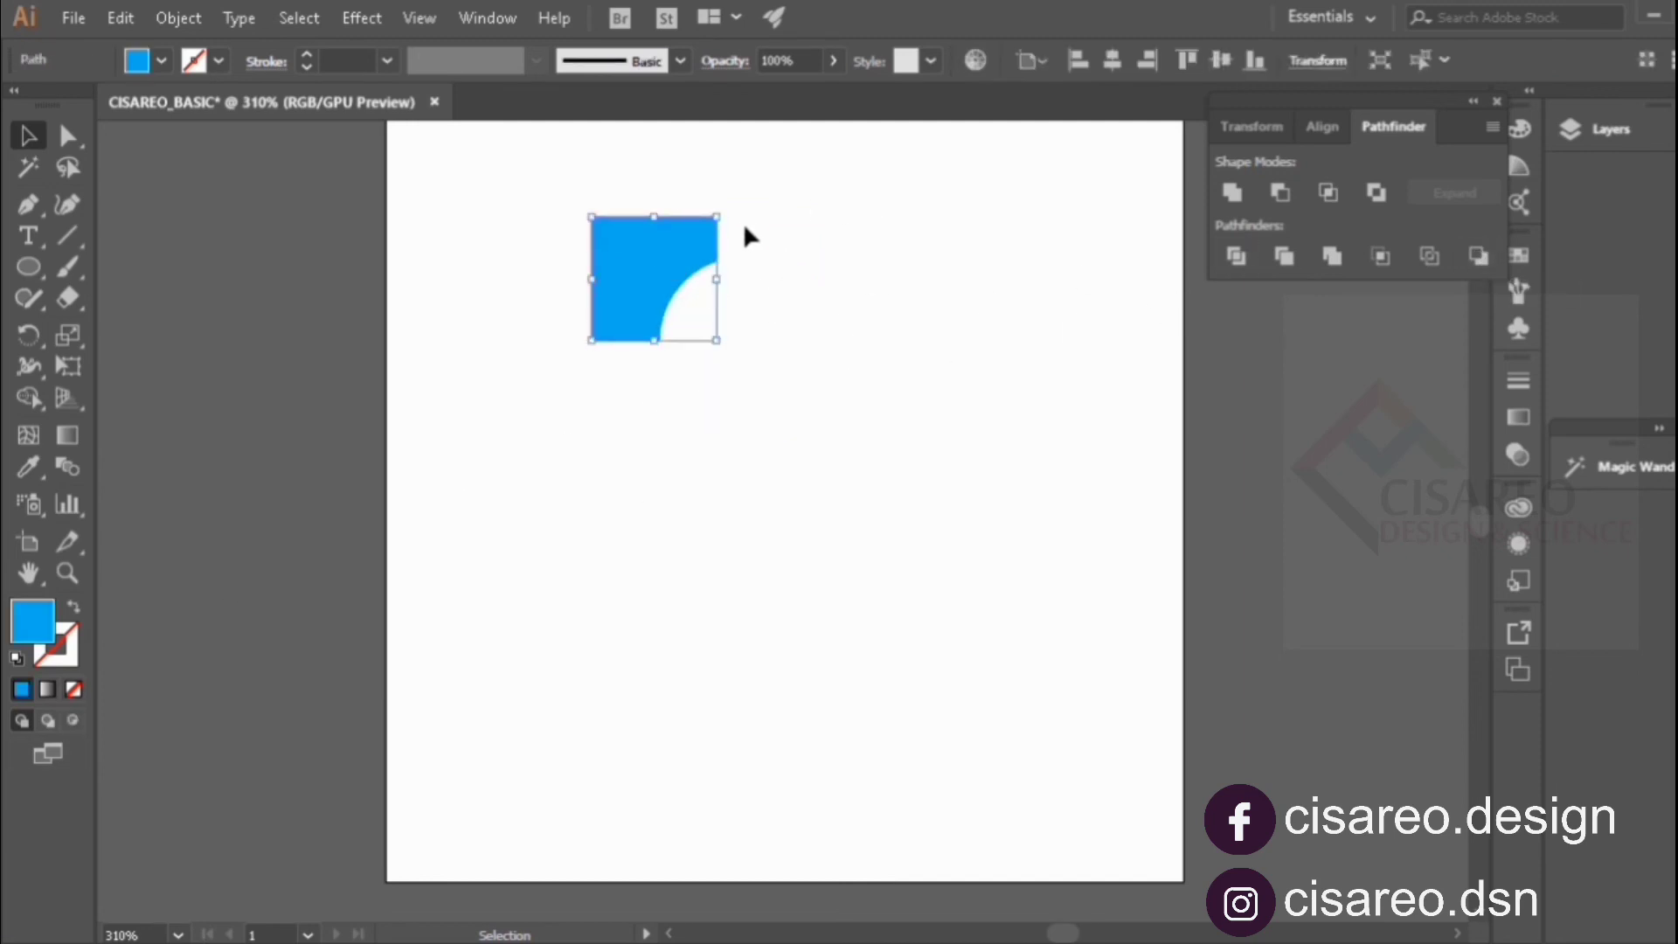
pyautogui.click(818, 329)
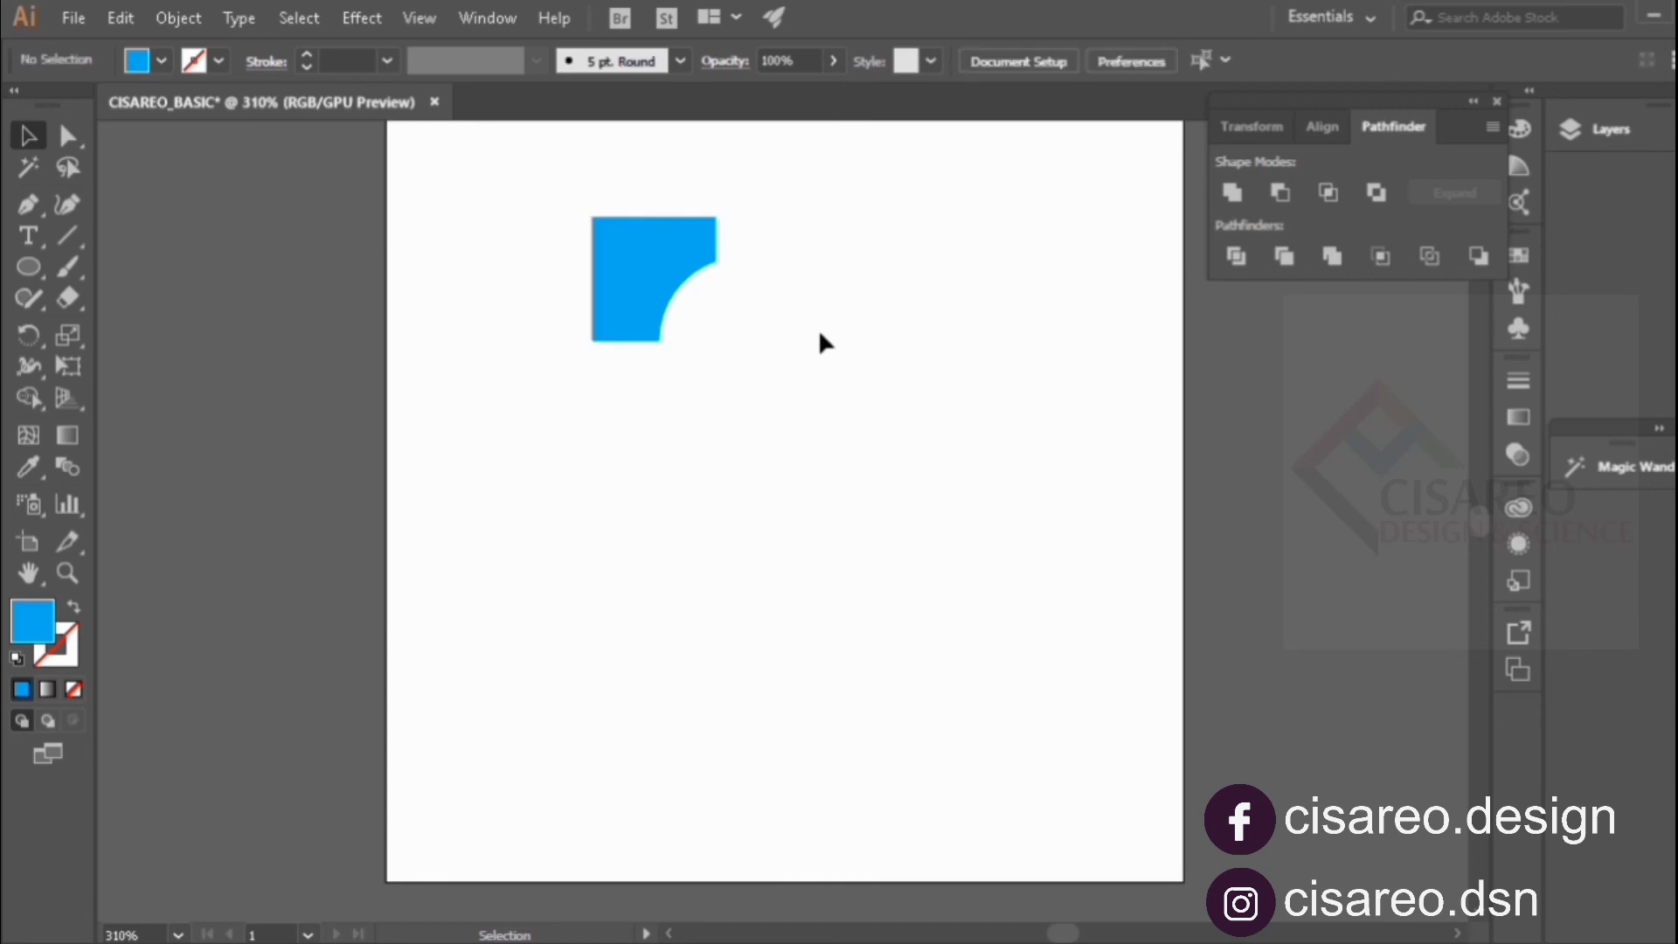
# Check the anchor points of the notched blue square, and undo the Minus Back operation.
pyautogui.click(626, 242)
pyautogui.press('a')
pyautogui.hotkey('ctrl', 'z')
pyautogui.click(942, 234)
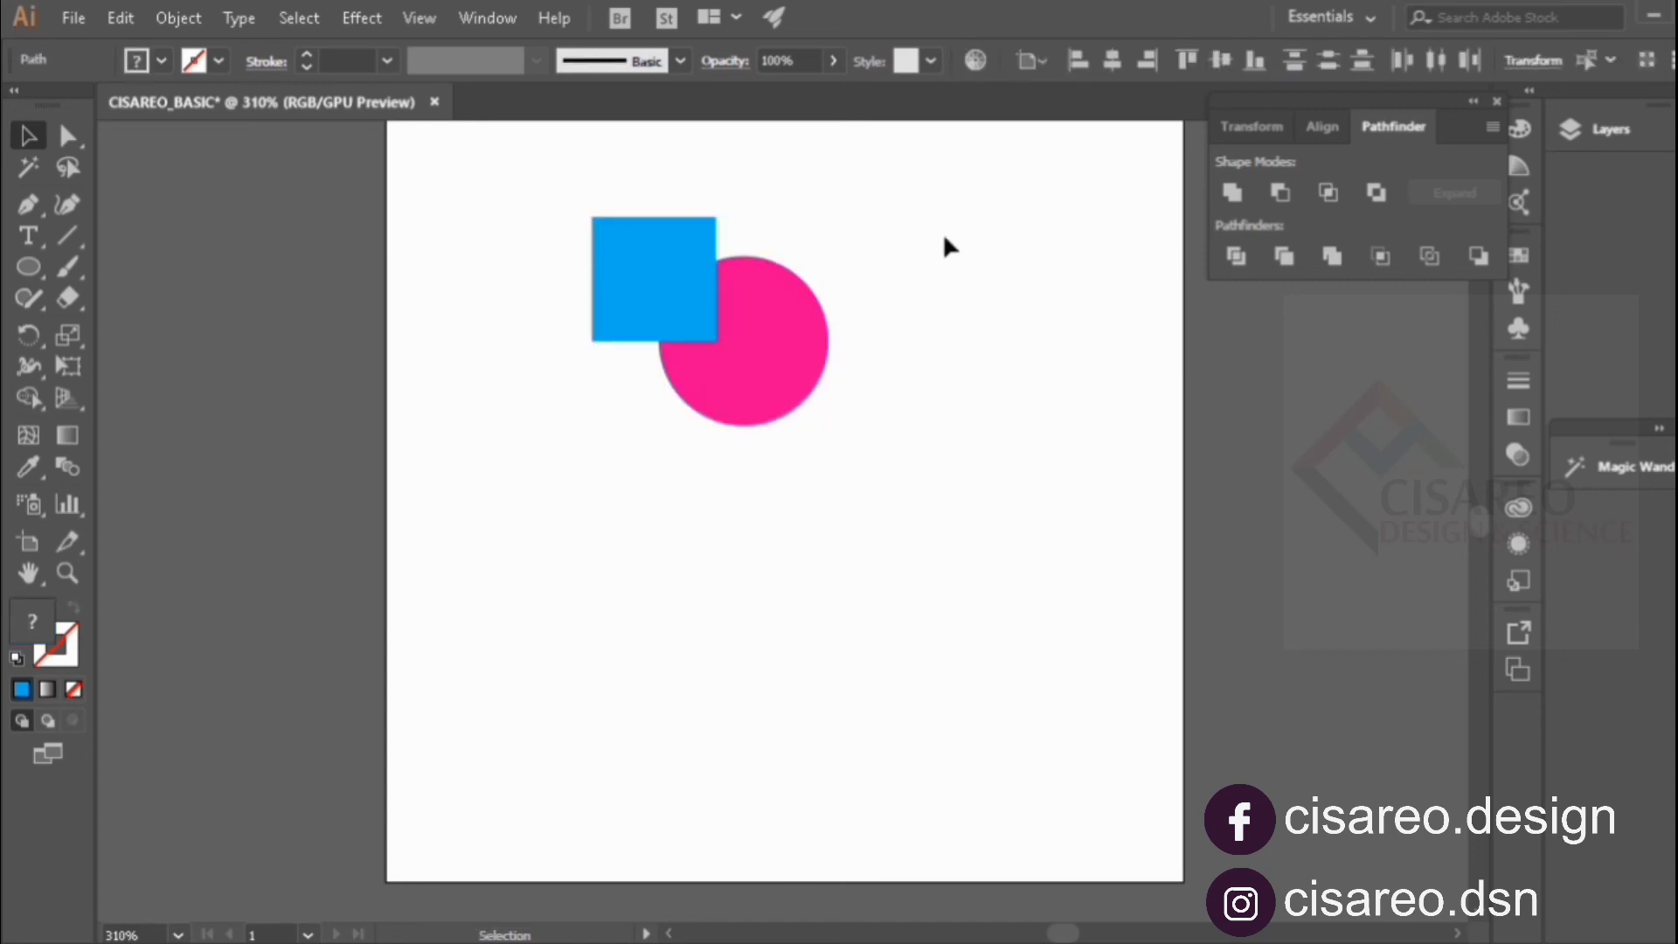
# Apply Minus Front to the square and circle for comparison with Minus Back, undo it, and clear the selection.
pyautogui.moveTo(546, 176); pyautogui.dragTo(862, 362)
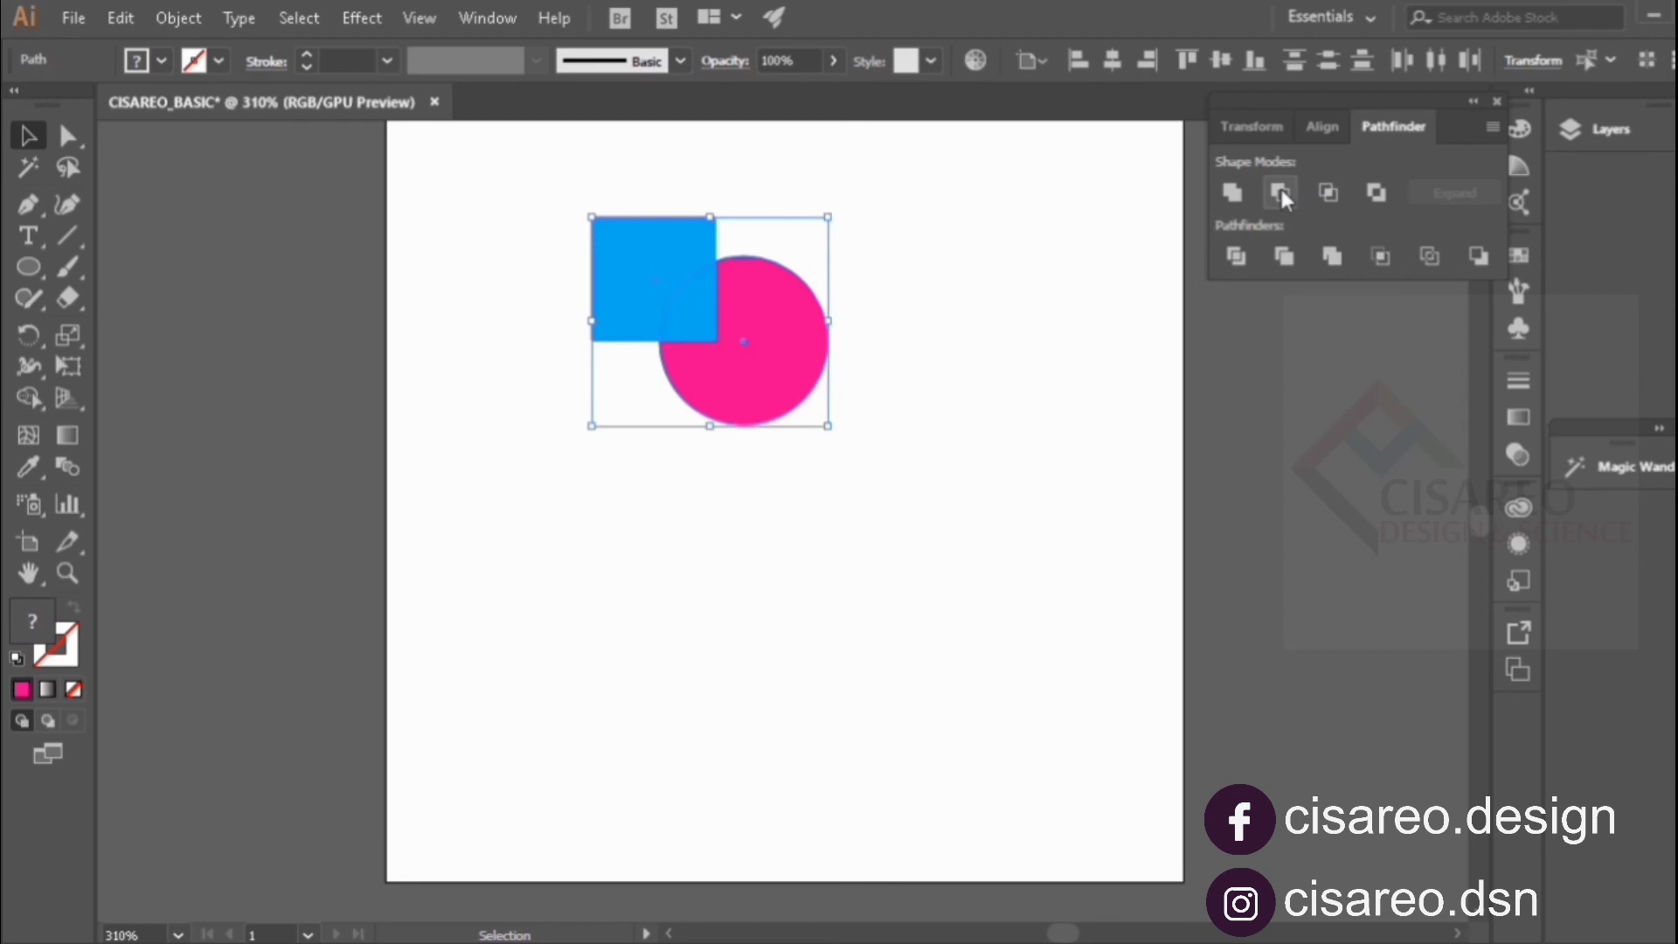
pyautogui.click(1281, 189)
pyautogui.click(857, 258)
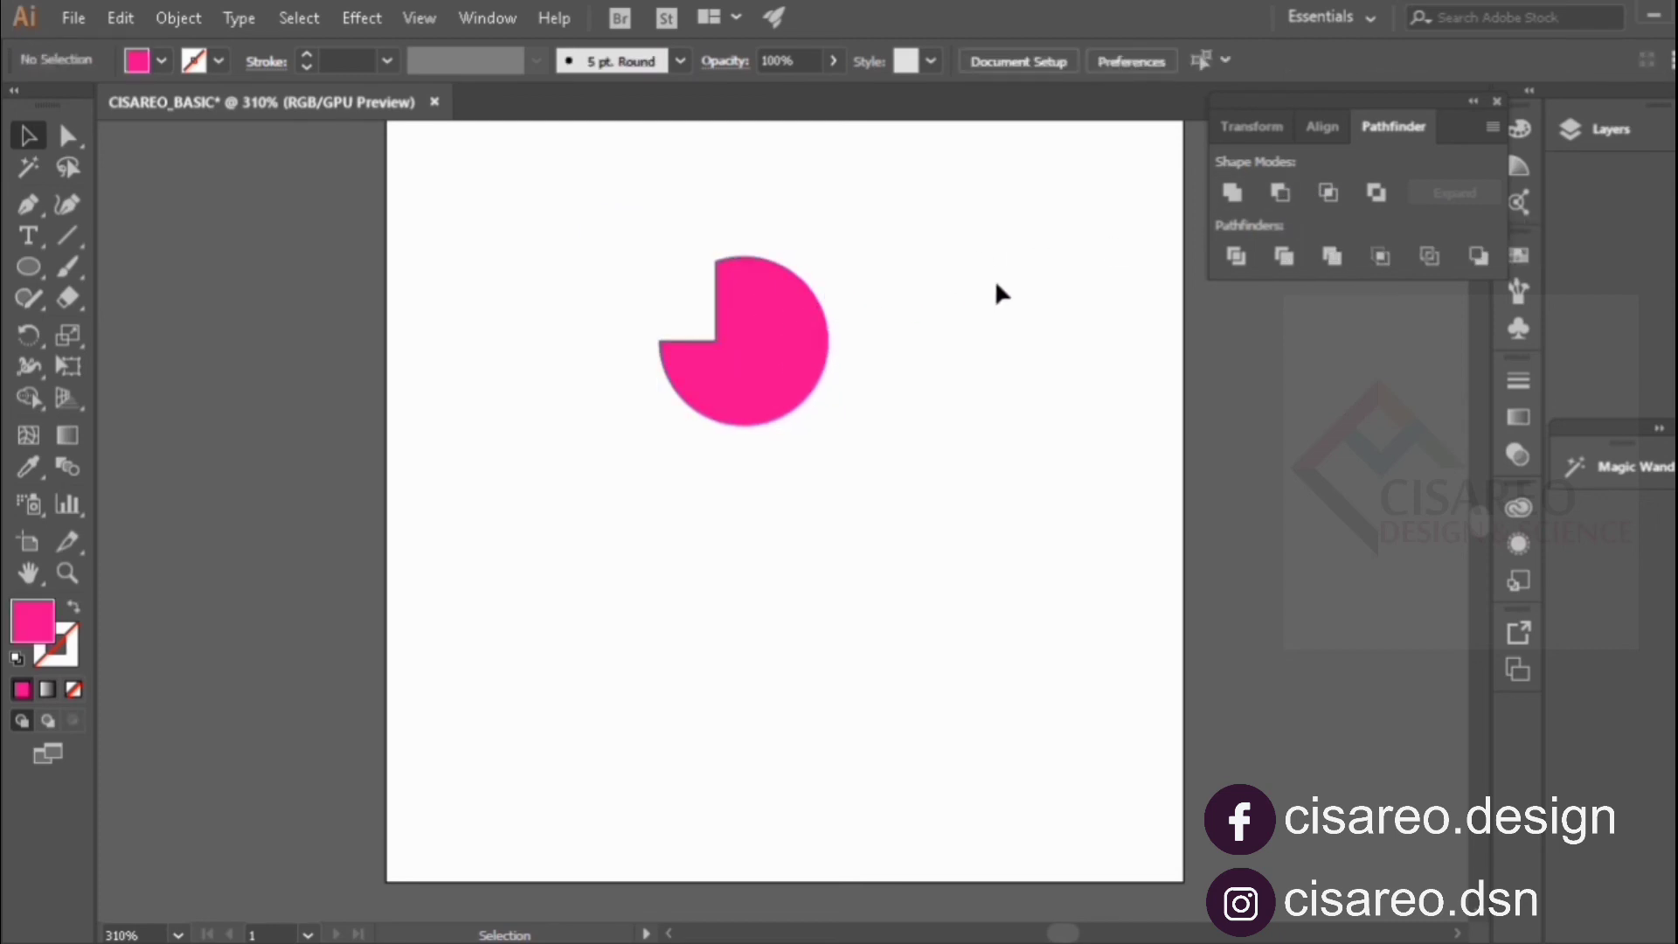
pyautogui.hotkey('ctrl', 'z')
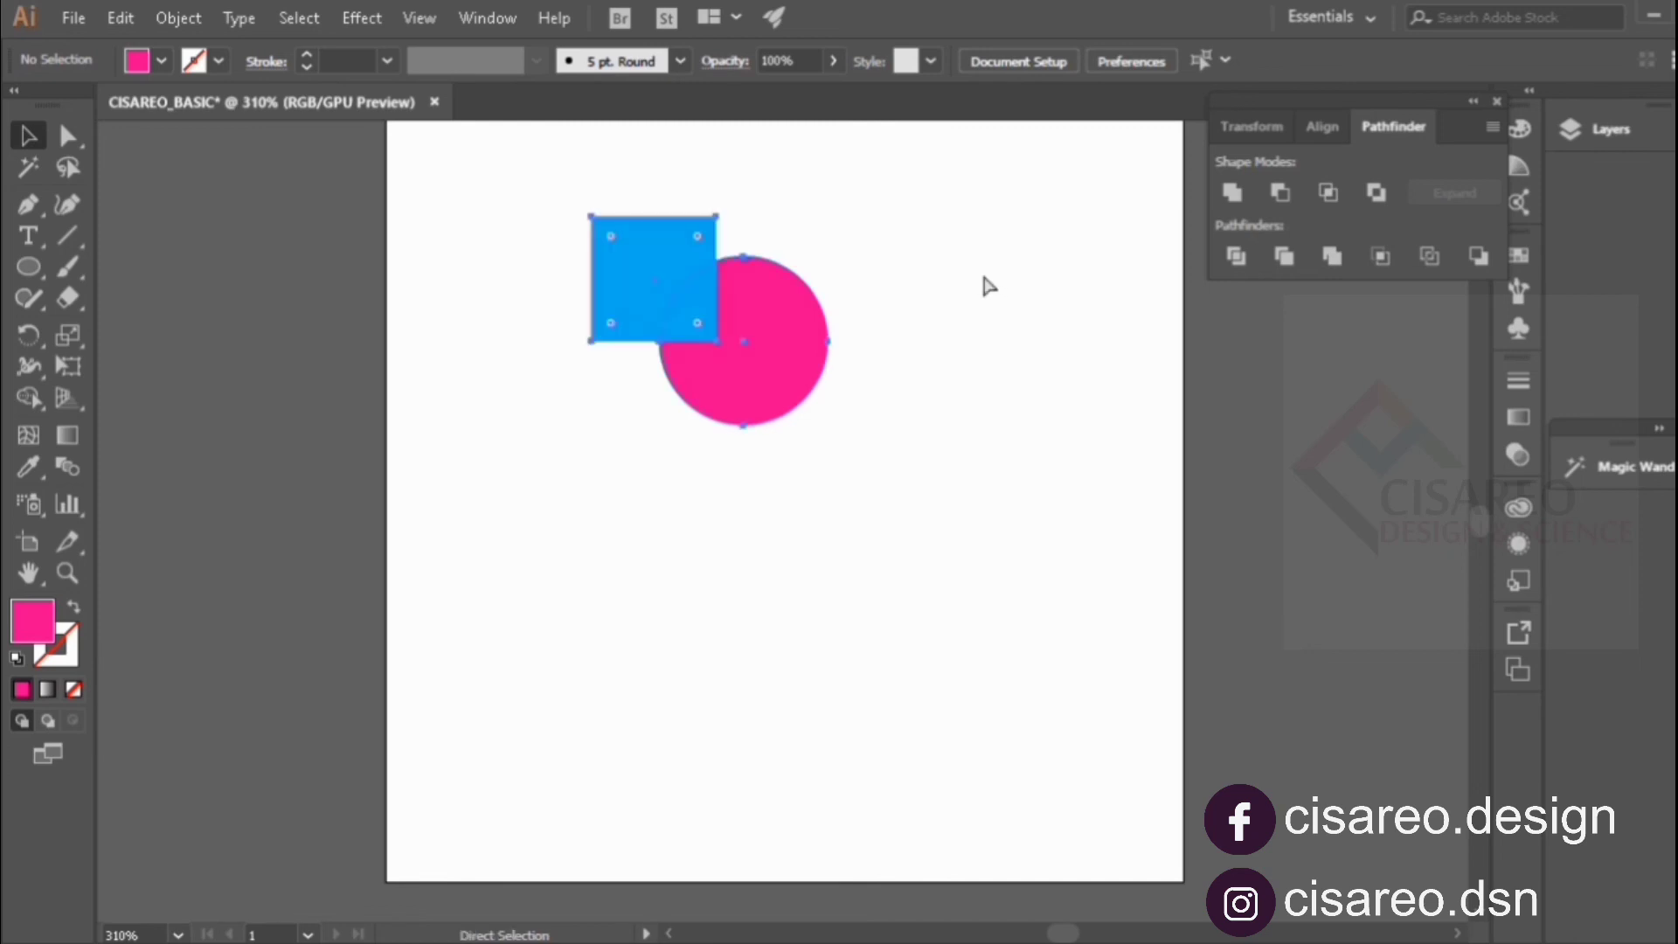
pyautogui.click(957, 279)
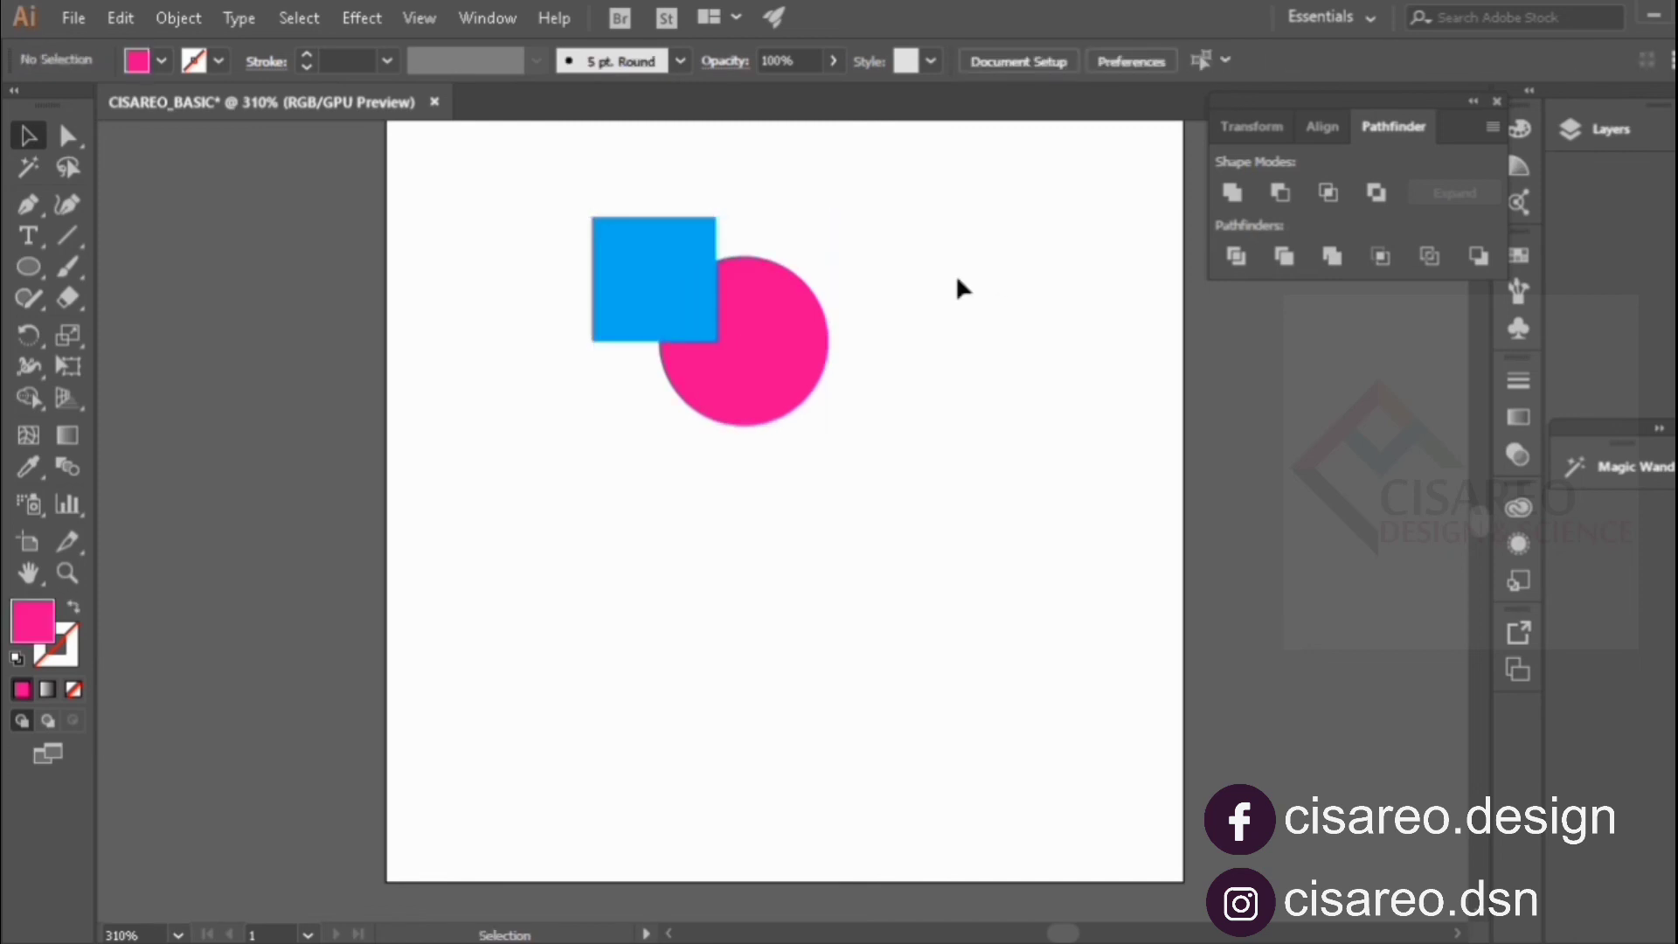
# Repeat Minus Front on the blue square and pink circle, undo the cut, and deselect both shapes.
pyautogui.click(786, 303)
pyautogui.moveTo(555, 167); pyautogui.dragTo(874, 381)
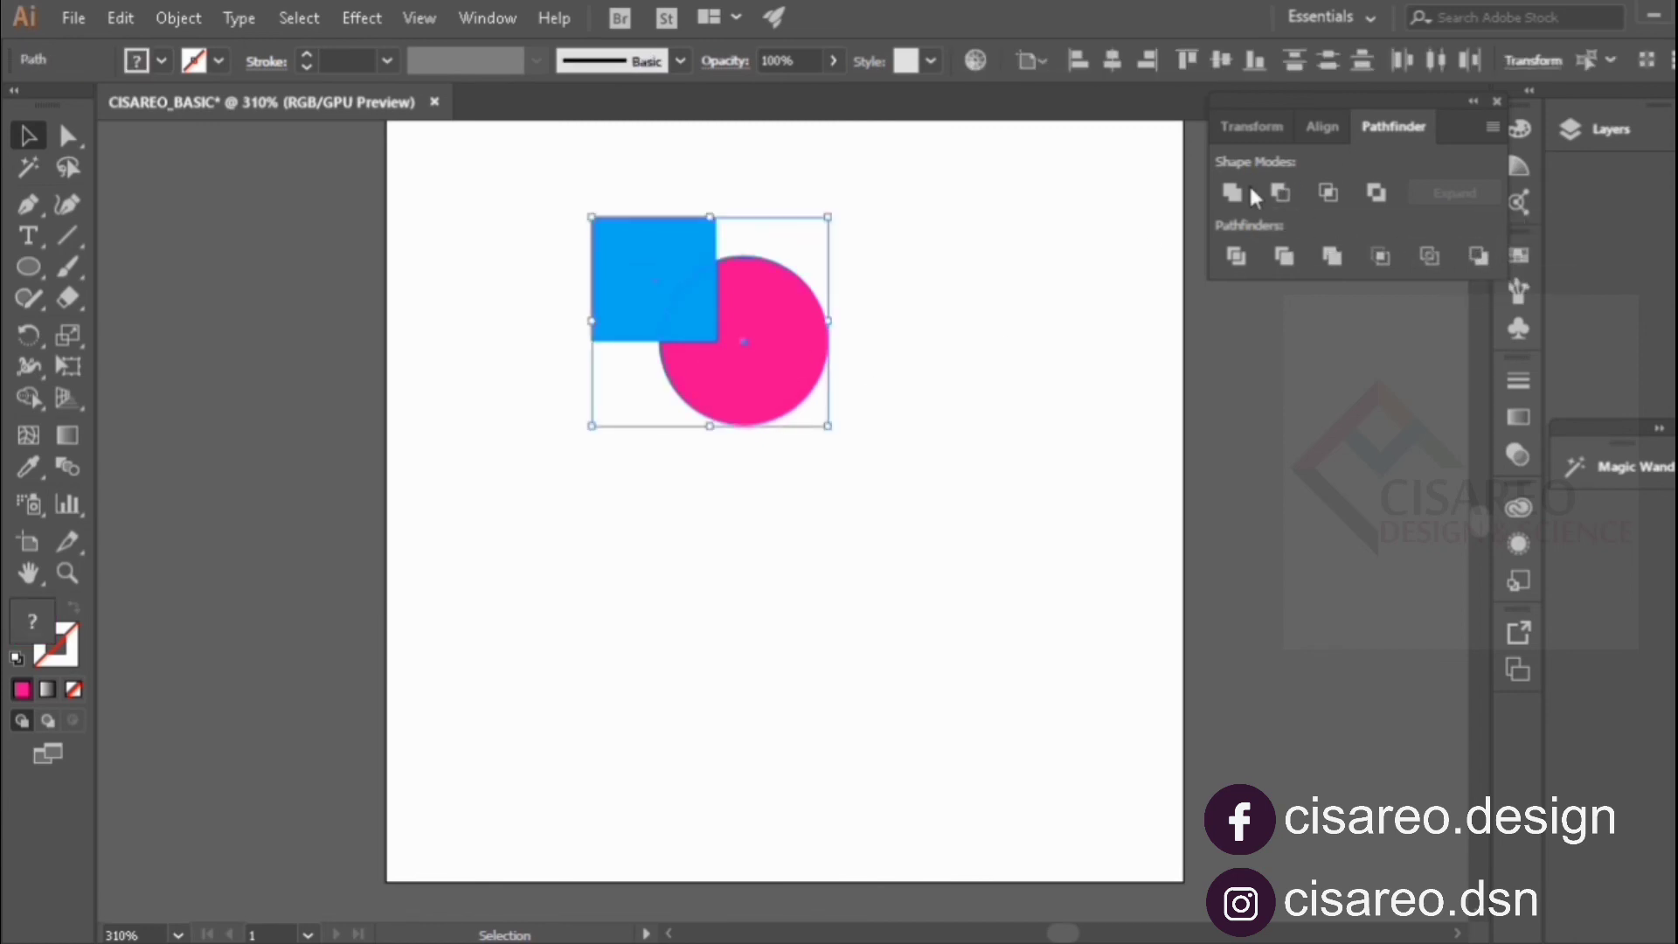
pyautogui.click(1283, 185)
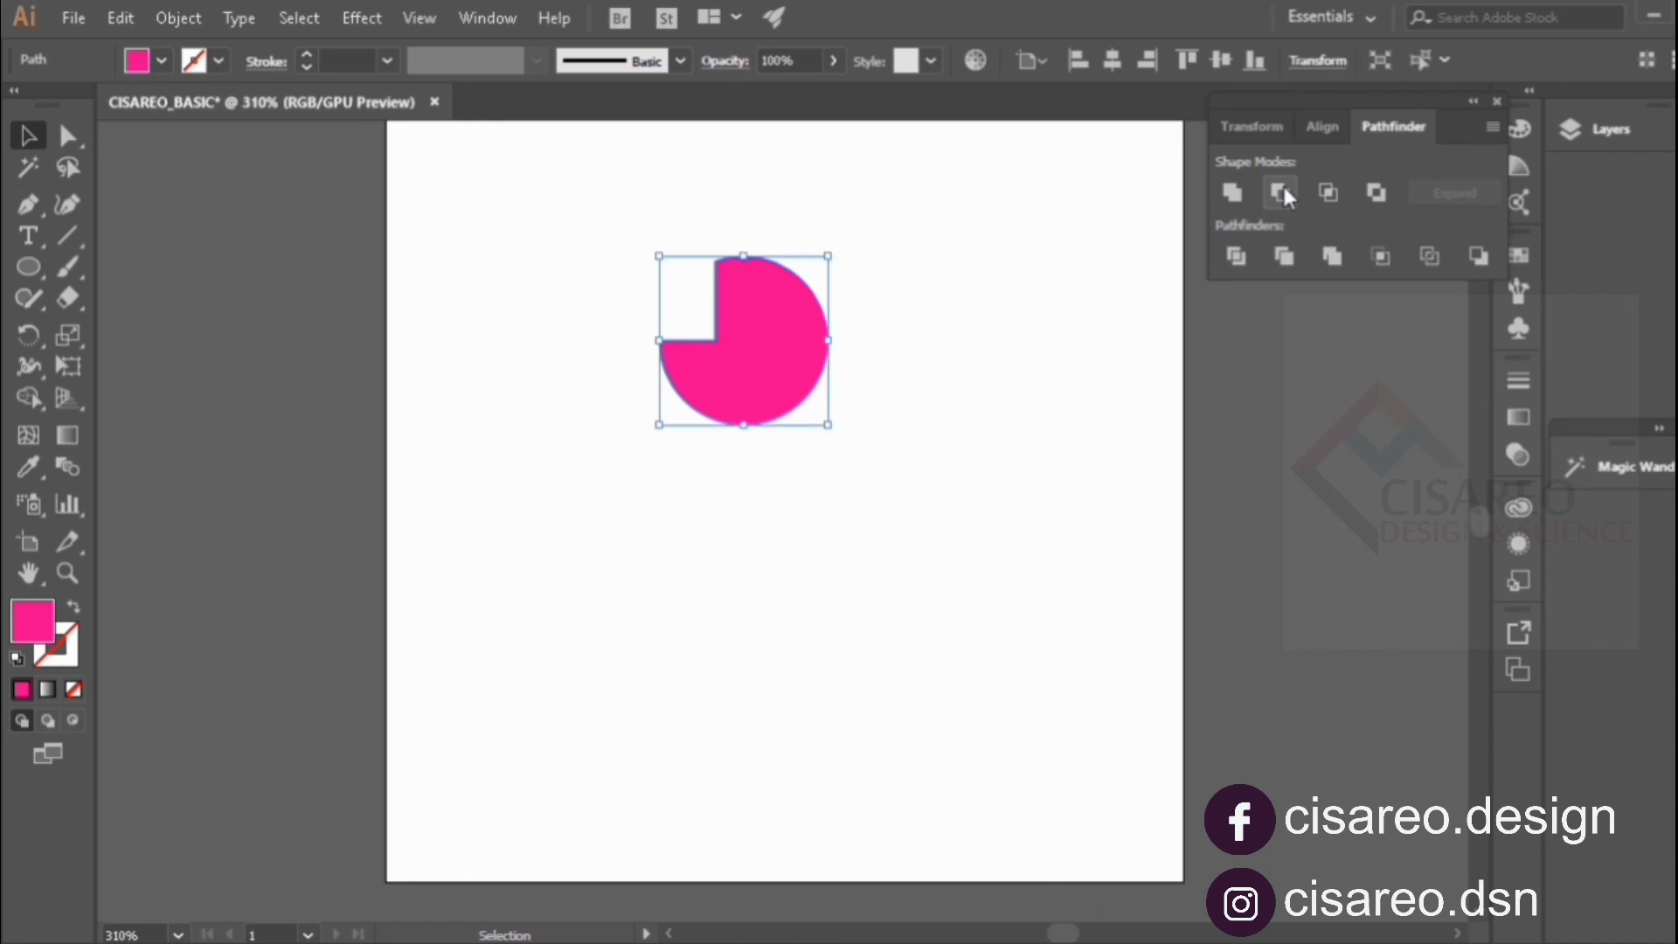
pyautogui.hotkey('ctrl', 'z')
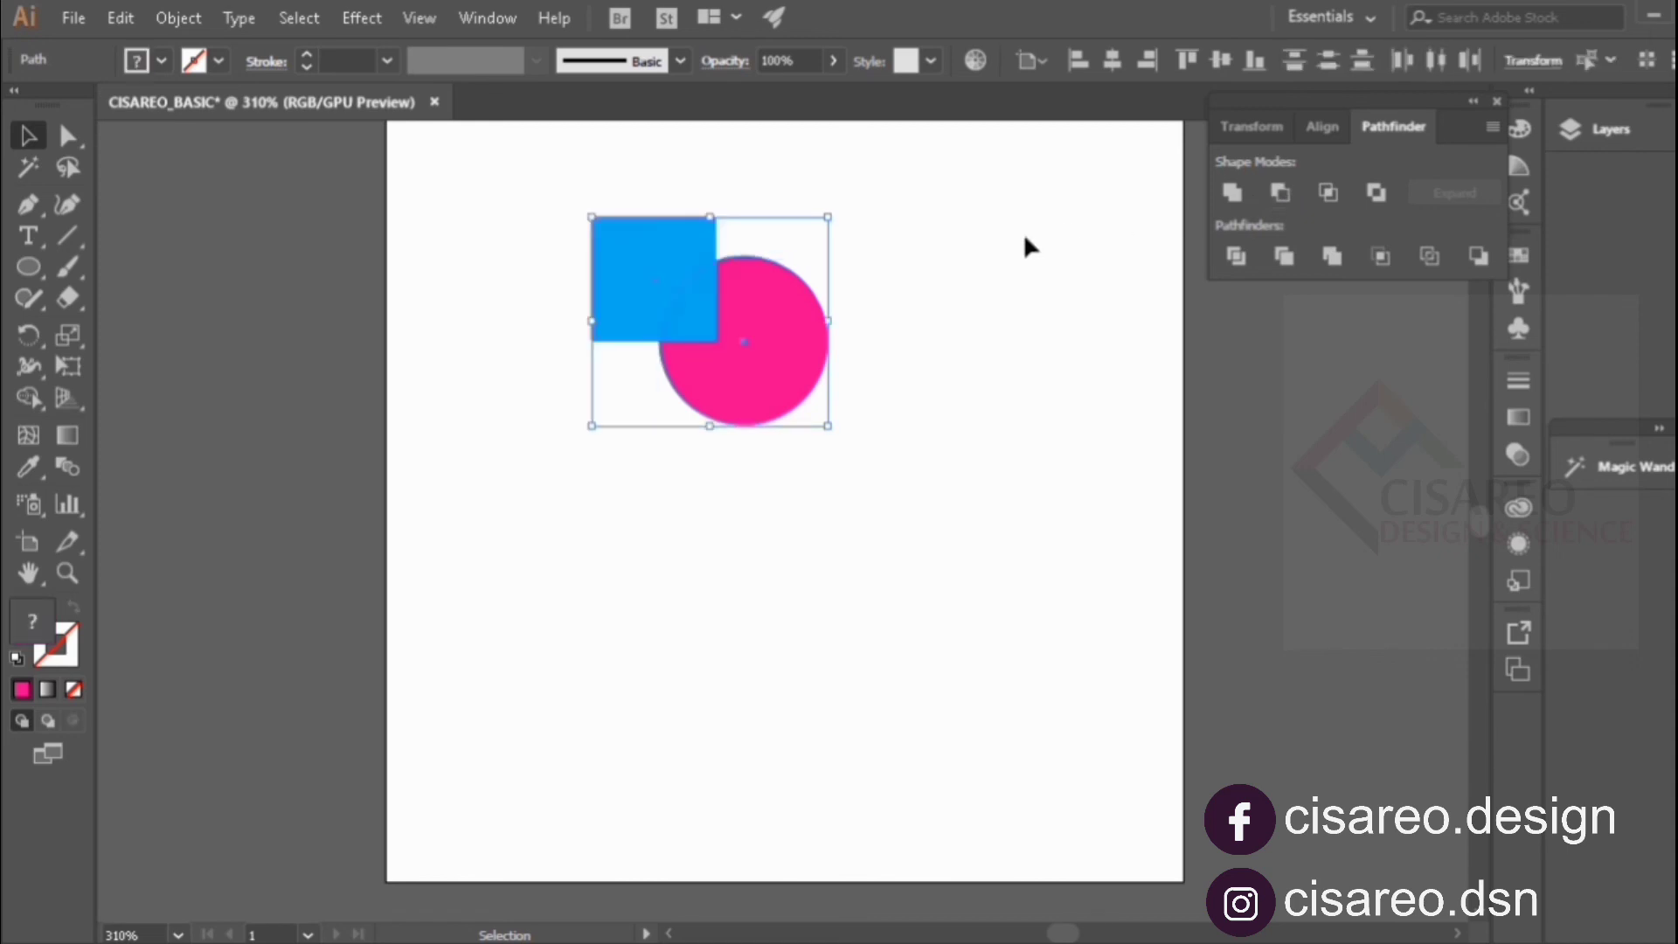
pyautogui.click(818, 233)
# Subtract the pink circle from the blue square with the Minus Back pathfinder, and deselect the notched shape.
pyautogui.moveTo(747, 296); pyautogui.dragTo(873, 367)
pyautogui.click(1479, 256)
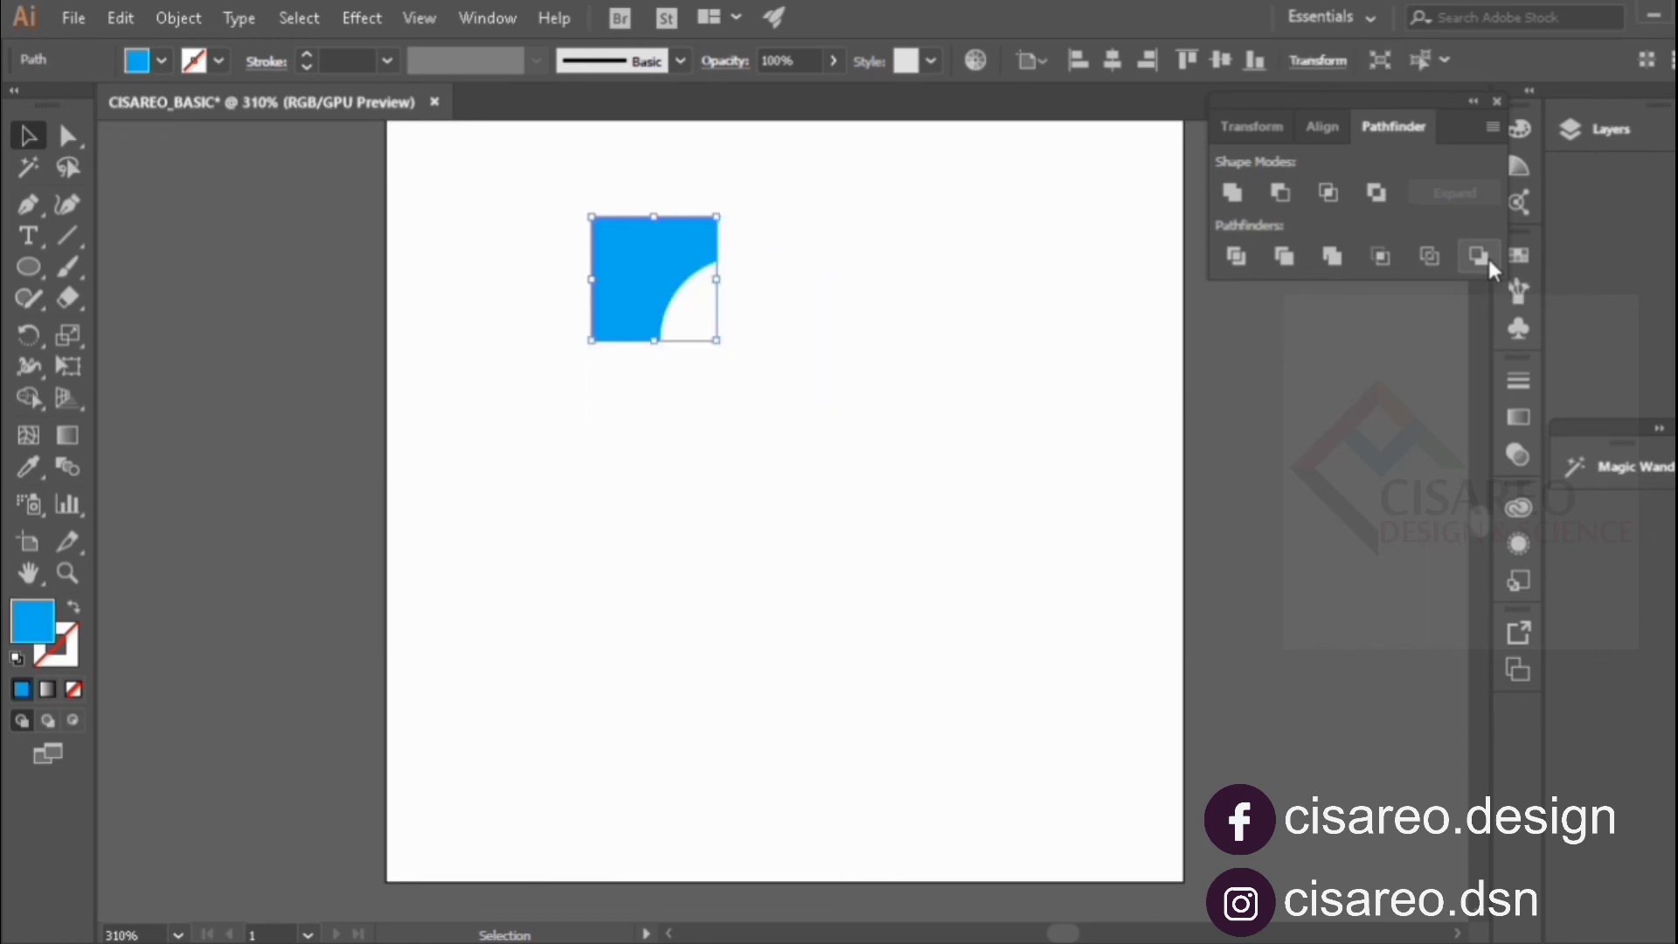
pyautogui.click(942, 291)
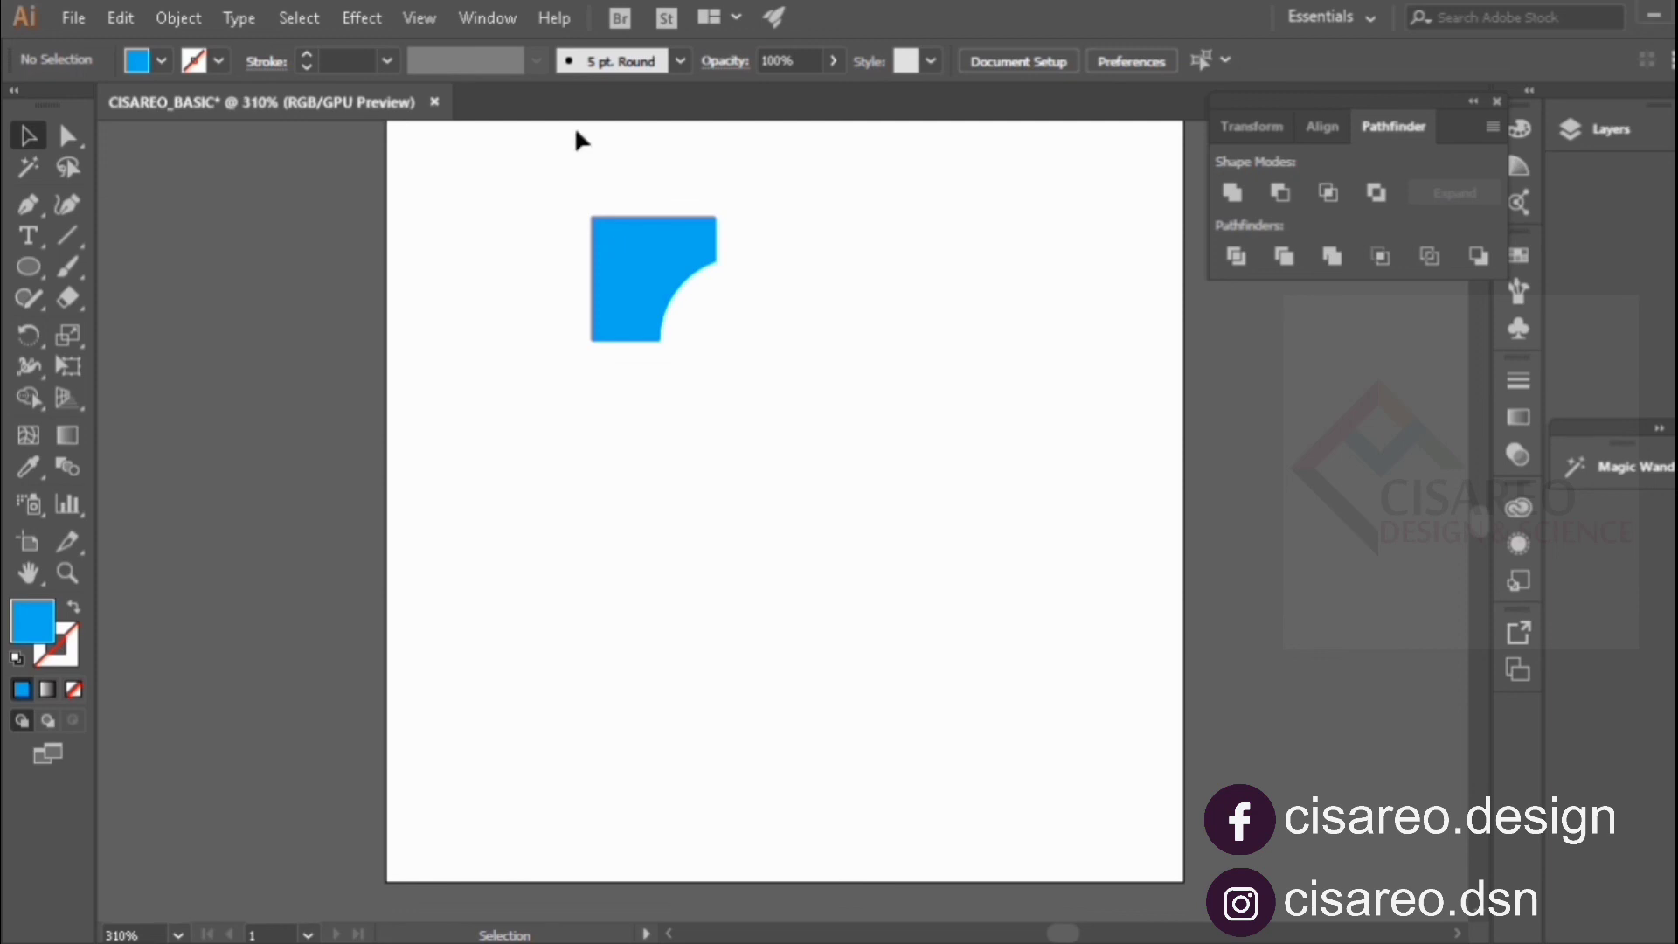
# Move the notched blue square to the artboard's left side and back near its top centre, and deselect it.
pyautogui.moveTo(619, 243); pyautogui.dragTo(468, 329)
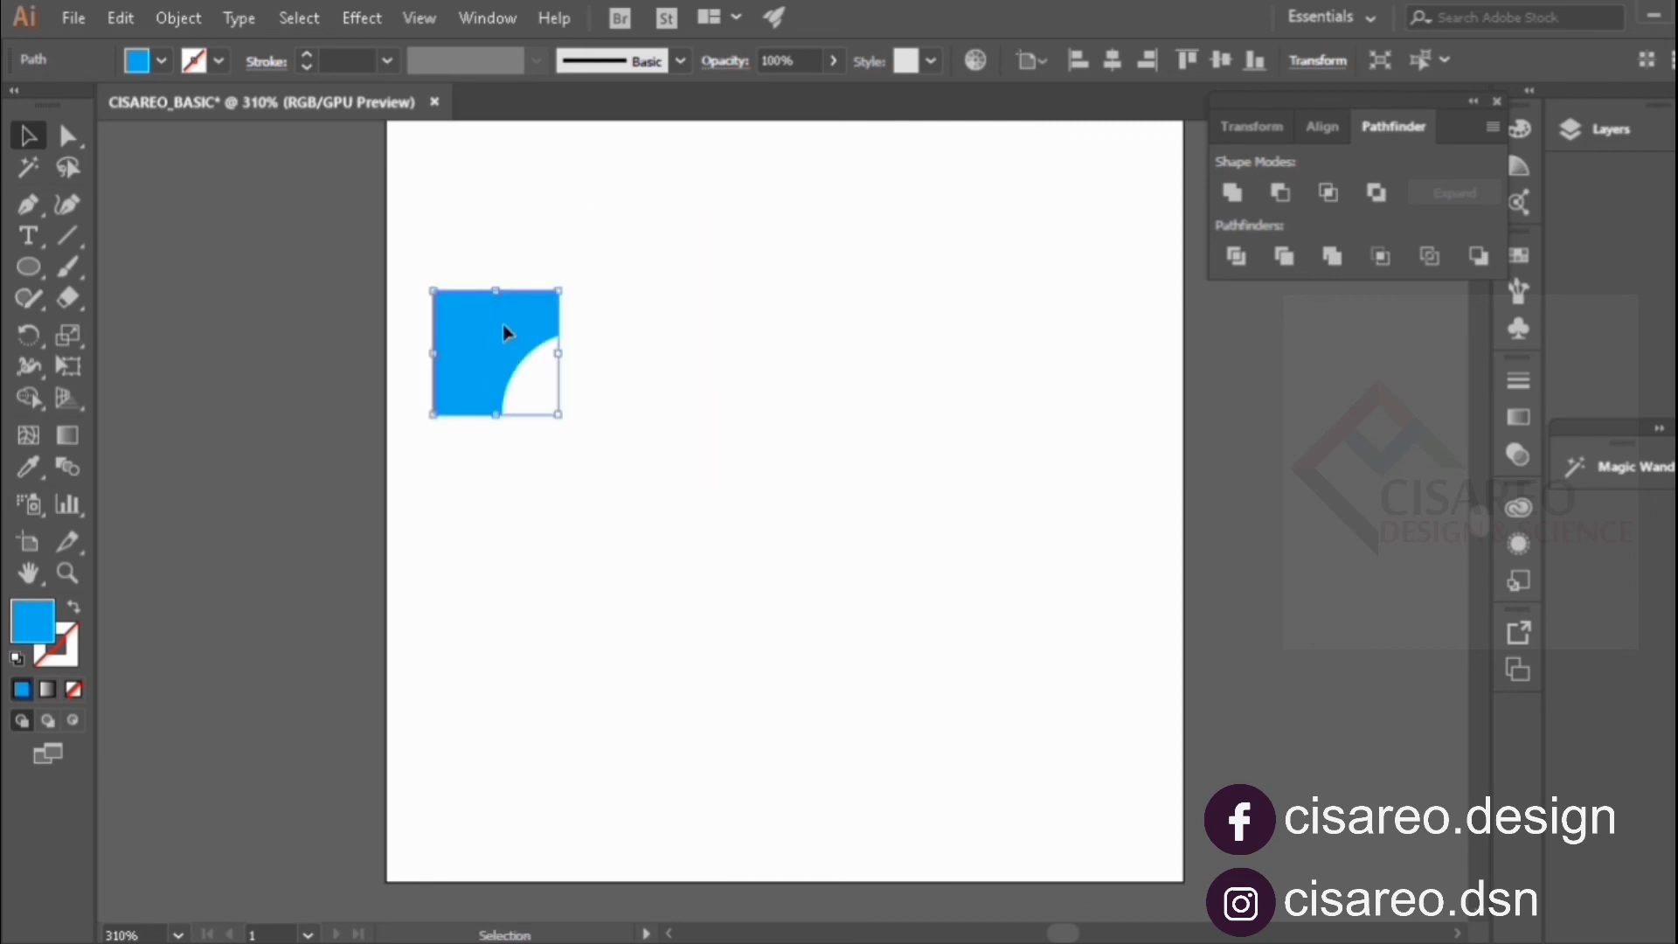
pyautogui.moveTo(504, 333); pyautogui.dragTo(727, 203)
pyautogui.click(858, 251)
pyautogui.click(1002, 288)
pyautogui.click(820, 217)
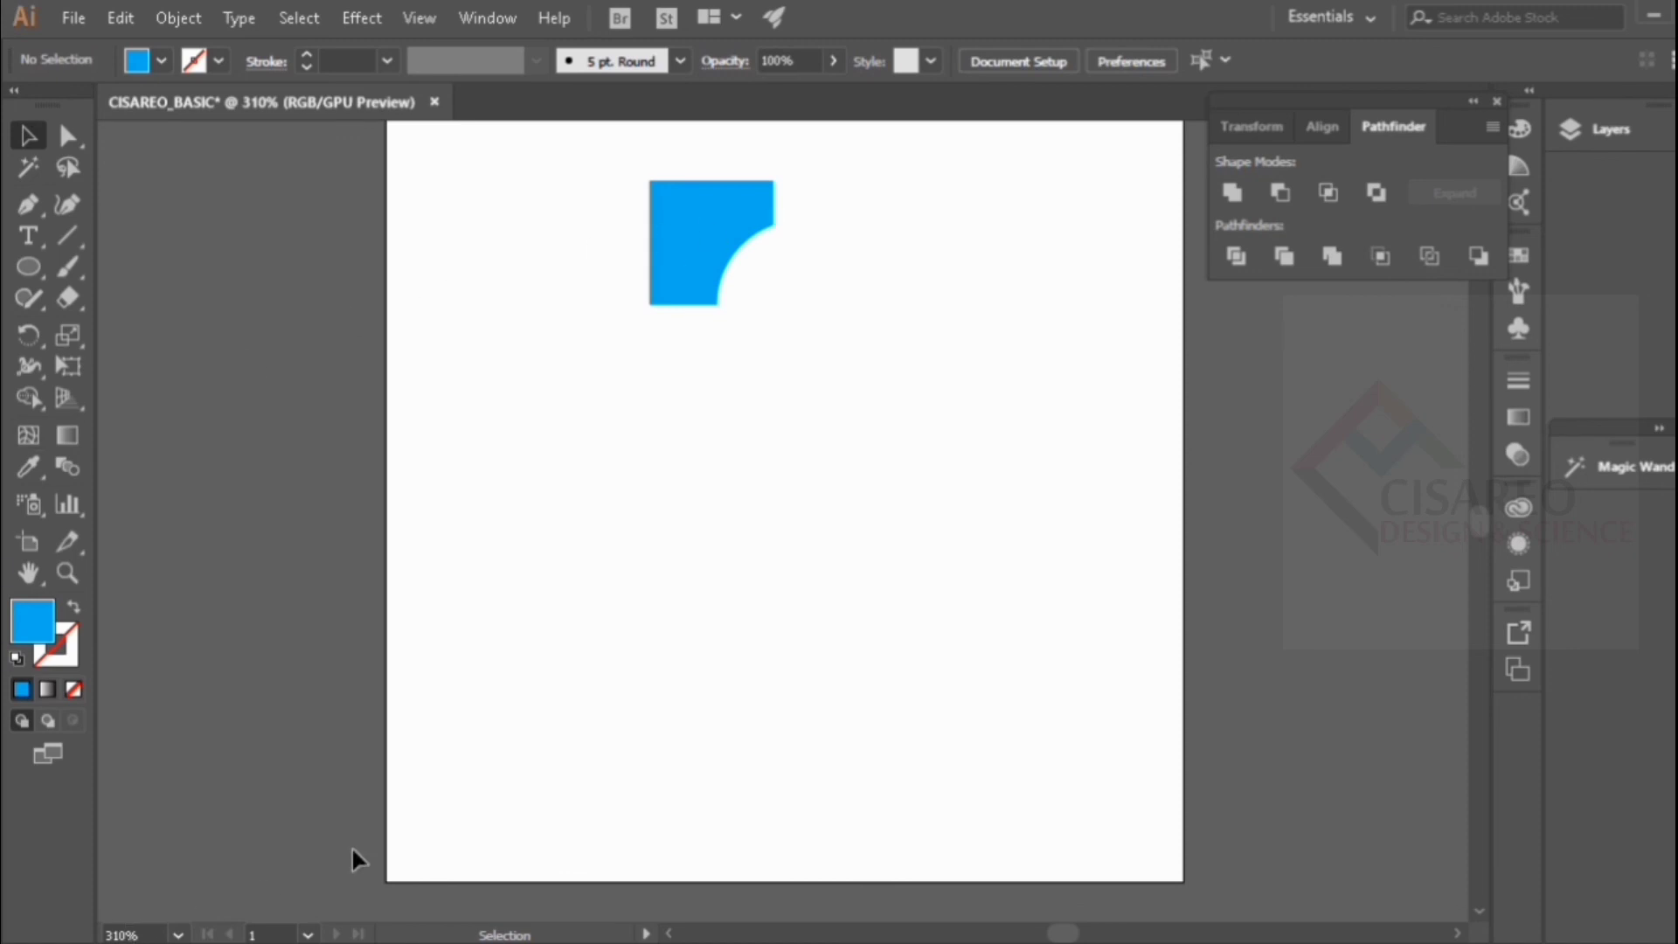
# Reposition the notched blue square slightly left of centre in the upper part of the artboard.
pyautogui.moveTo(713, 229)
pyautogui.mouseDown()
pyautogui.moveTo(669, 258)
pyautogui.moveTo(690, 210)
pyautogui.mouseUp()
pyautogui.click(752, 266)
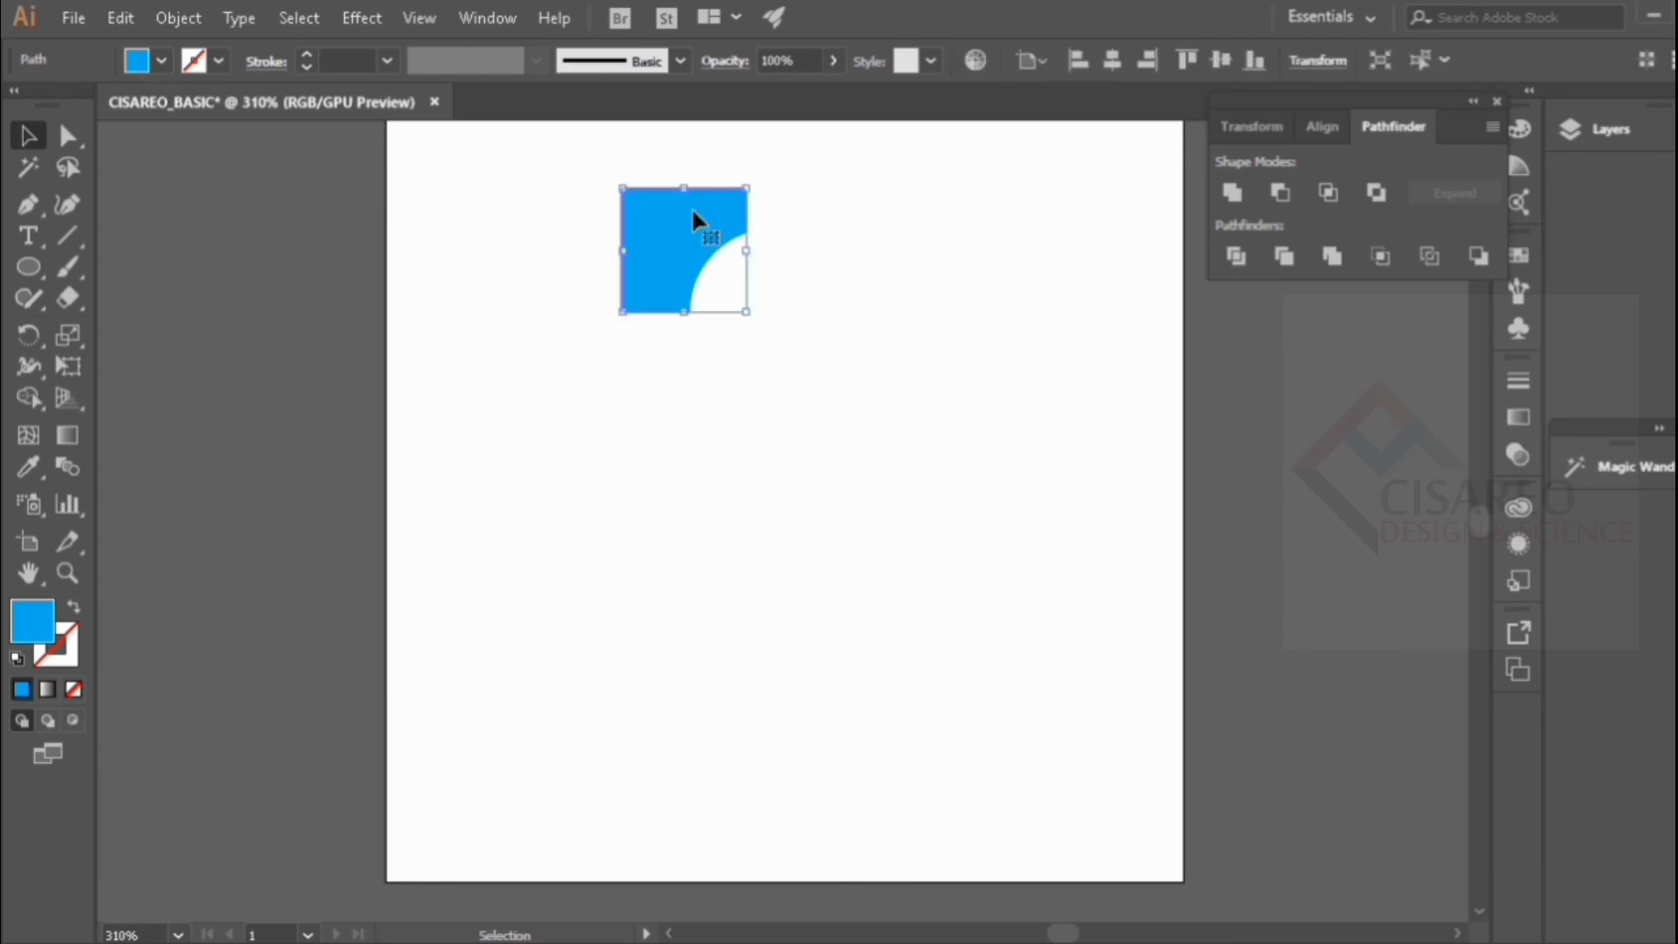
pyautogui.click(799, 229)
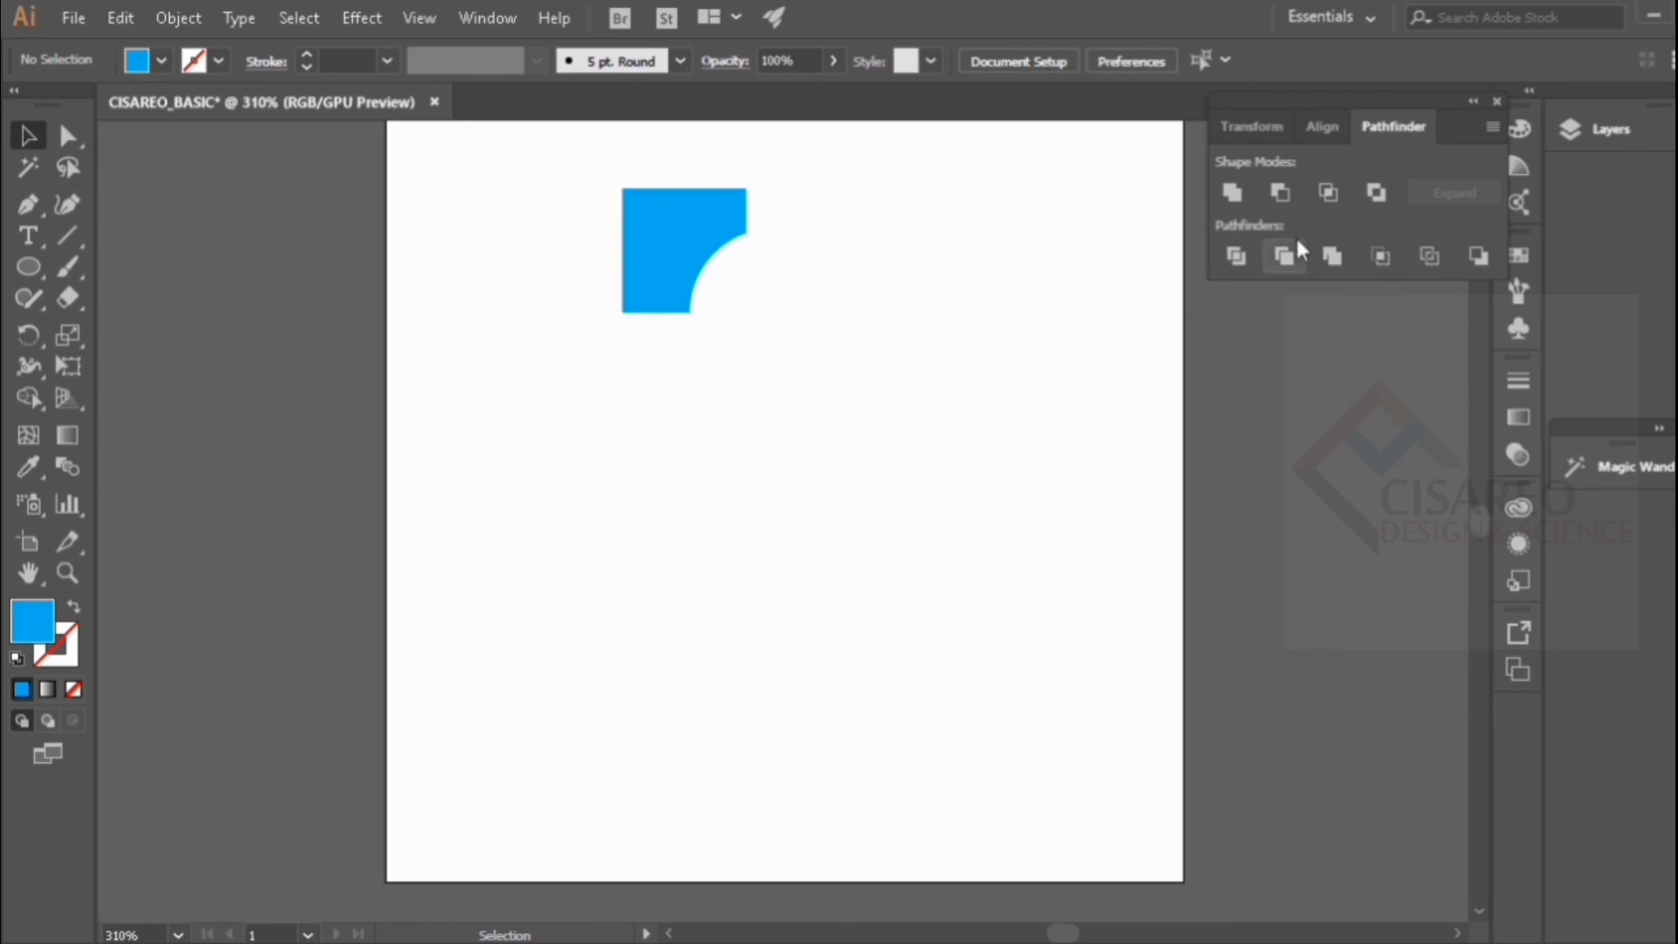
pyautogui.moveTo(657, 233); pyautogui.dragTo(619, 290)
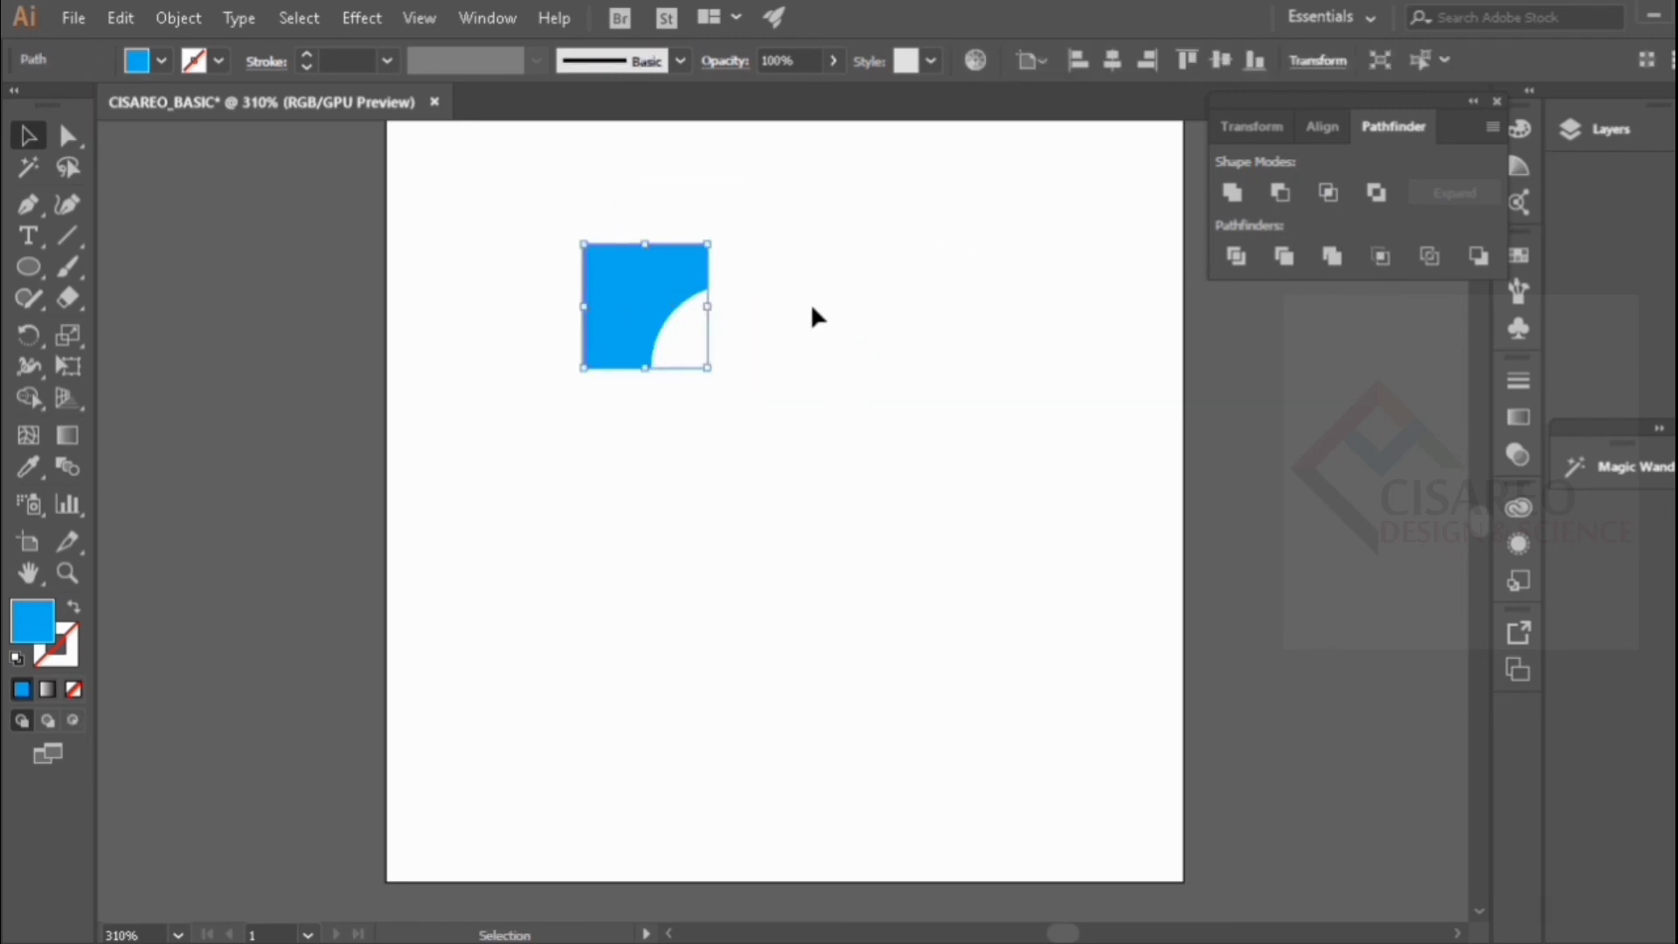